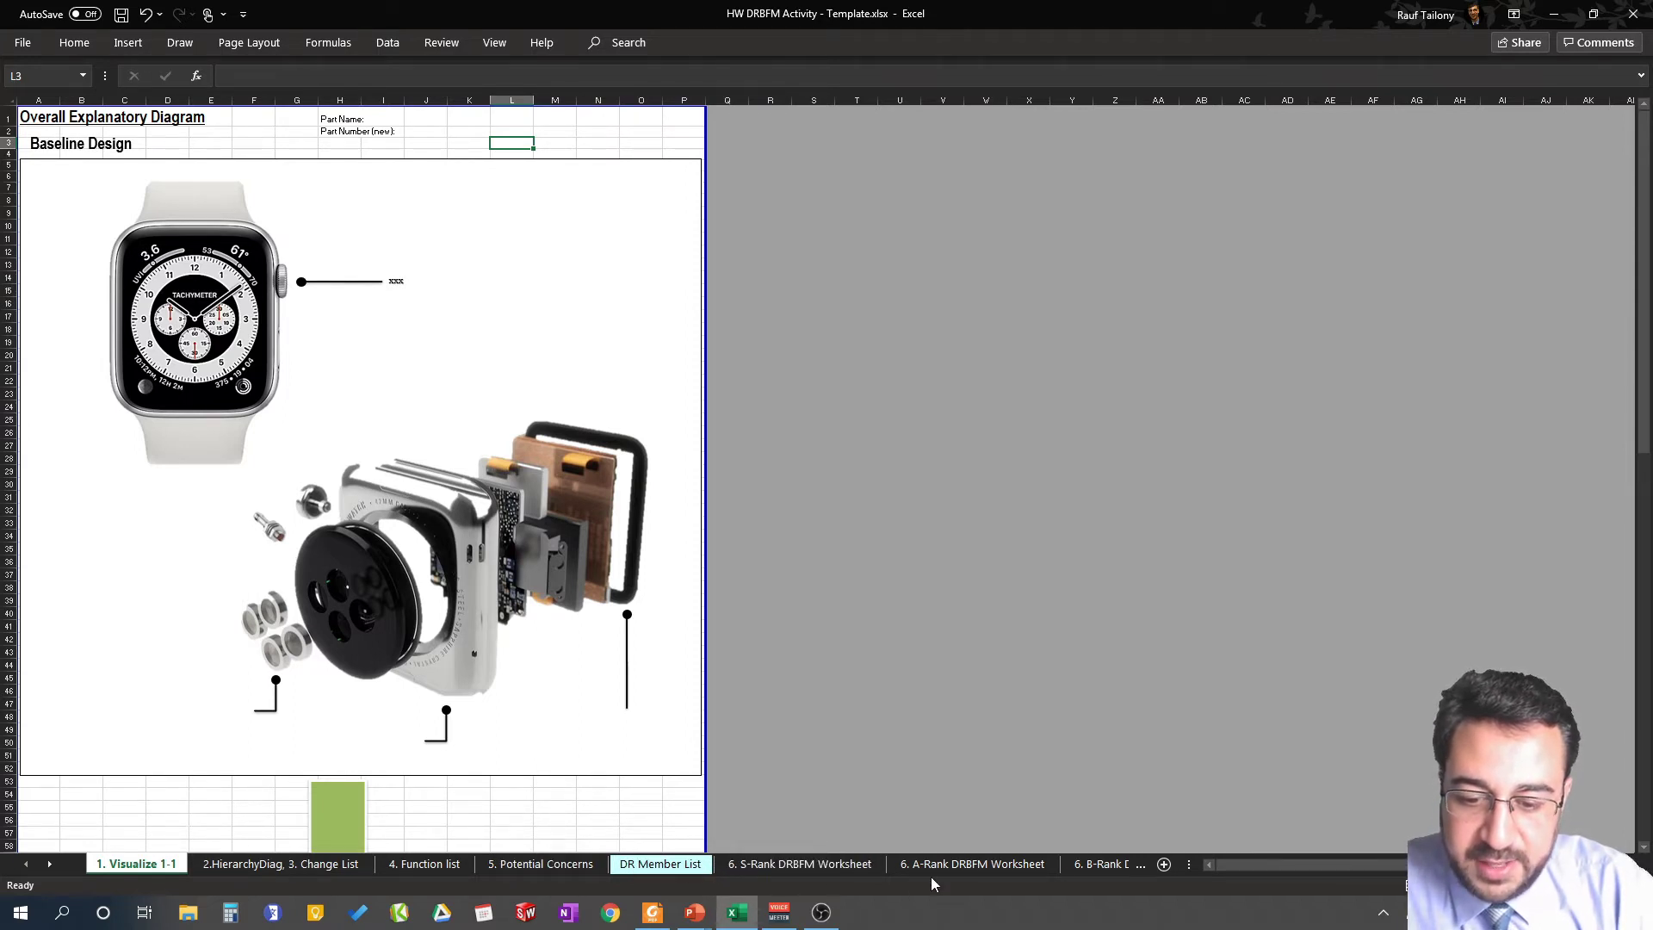
Browse the 6. B-Rank DRBFM Worksheet, 5Why Flowchart and Ref sheets, then scroll the tab strip left
click(1109, 865)
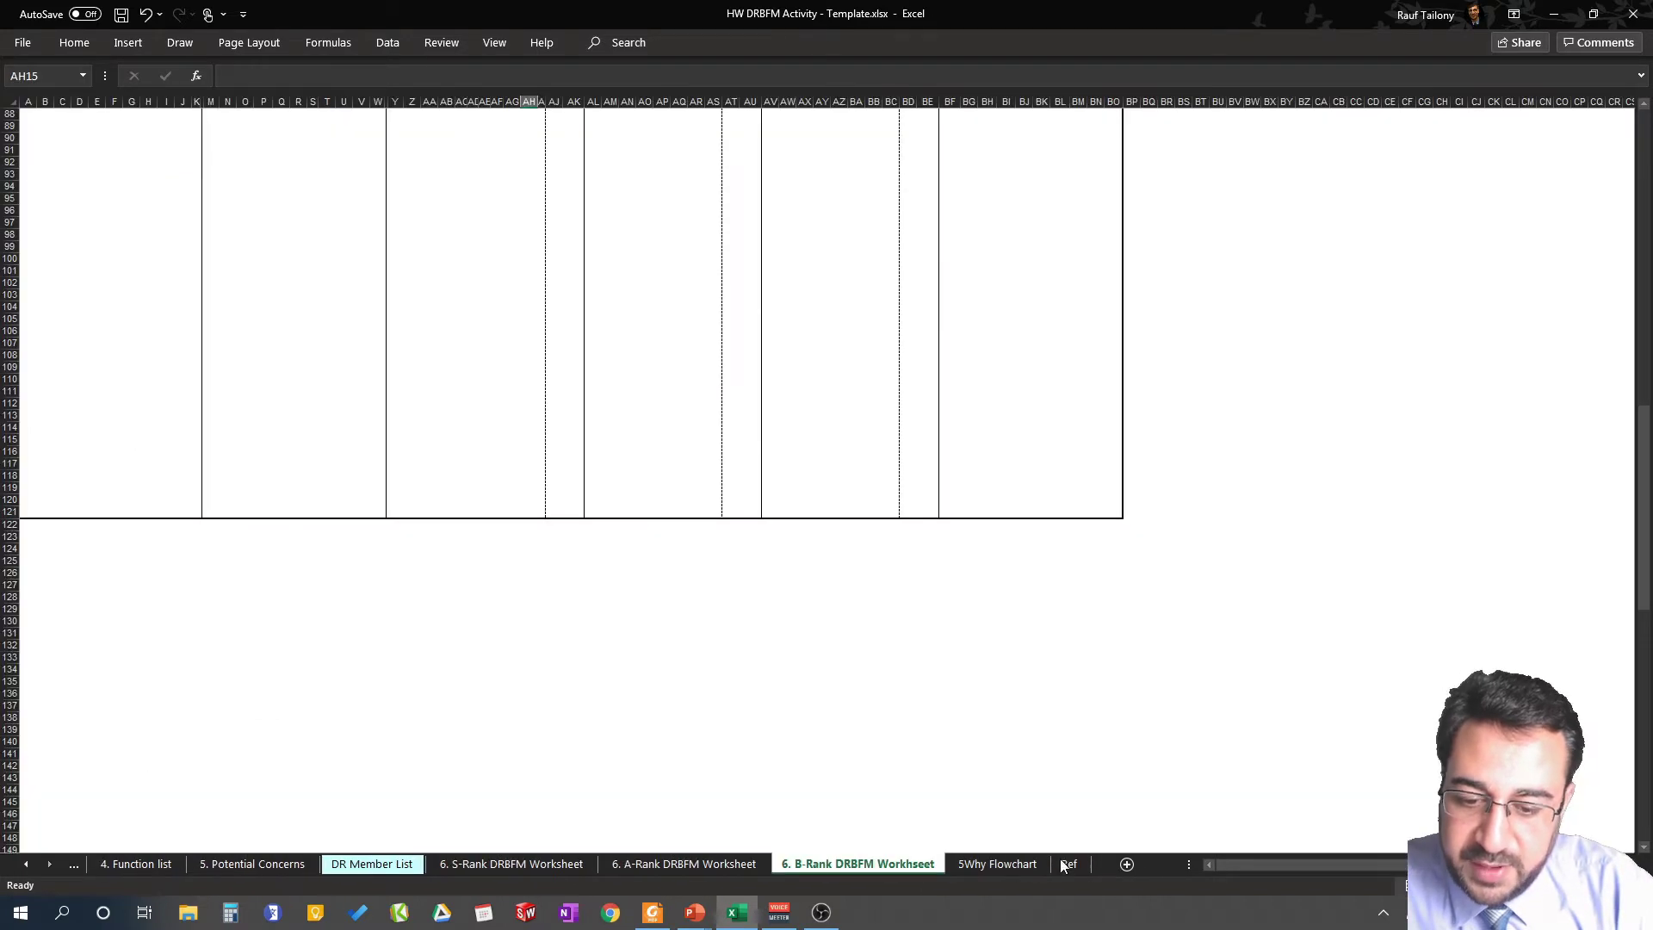
click(990, 865)
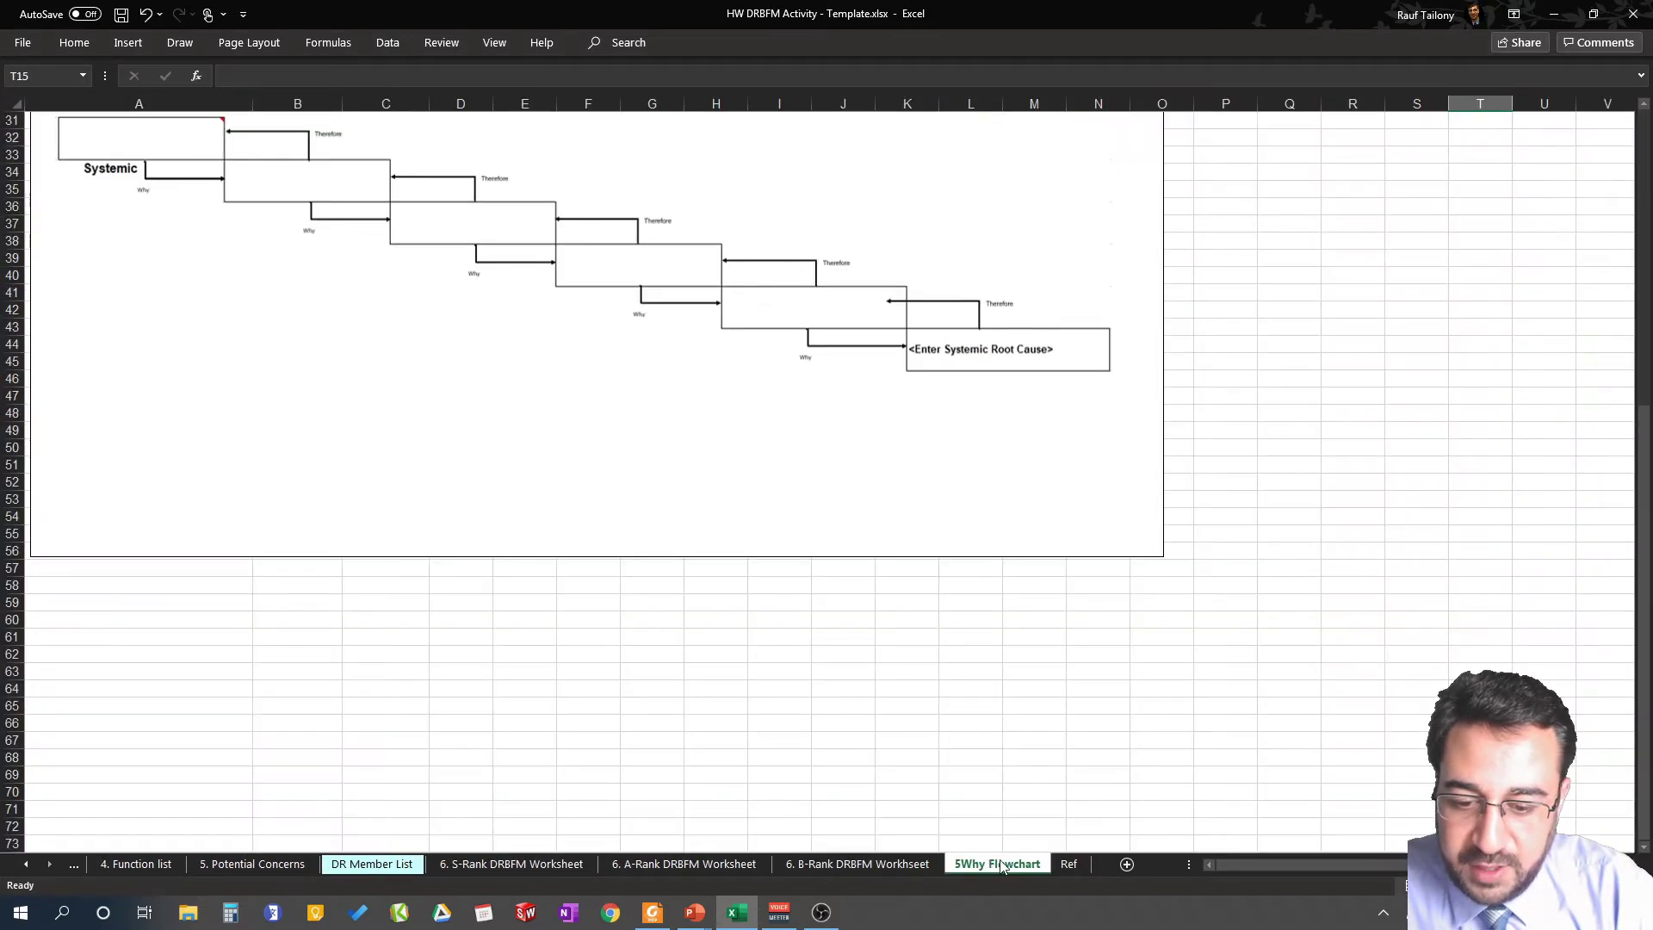
click(1068, 864)
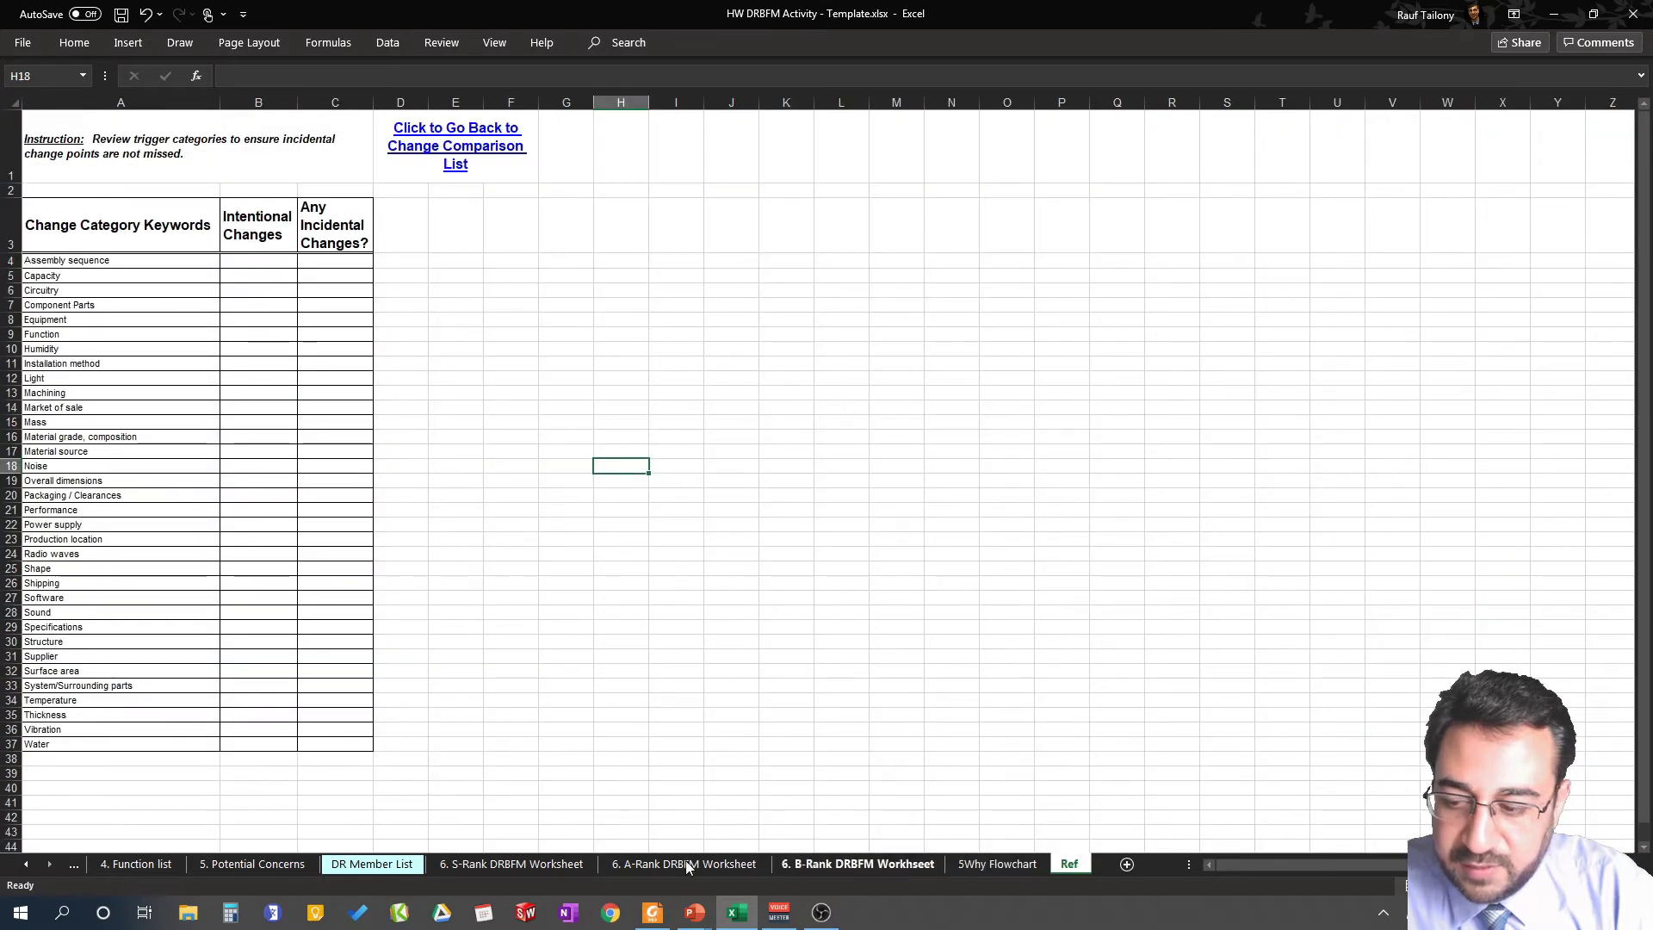
click(24, 865)
click(24, 865)
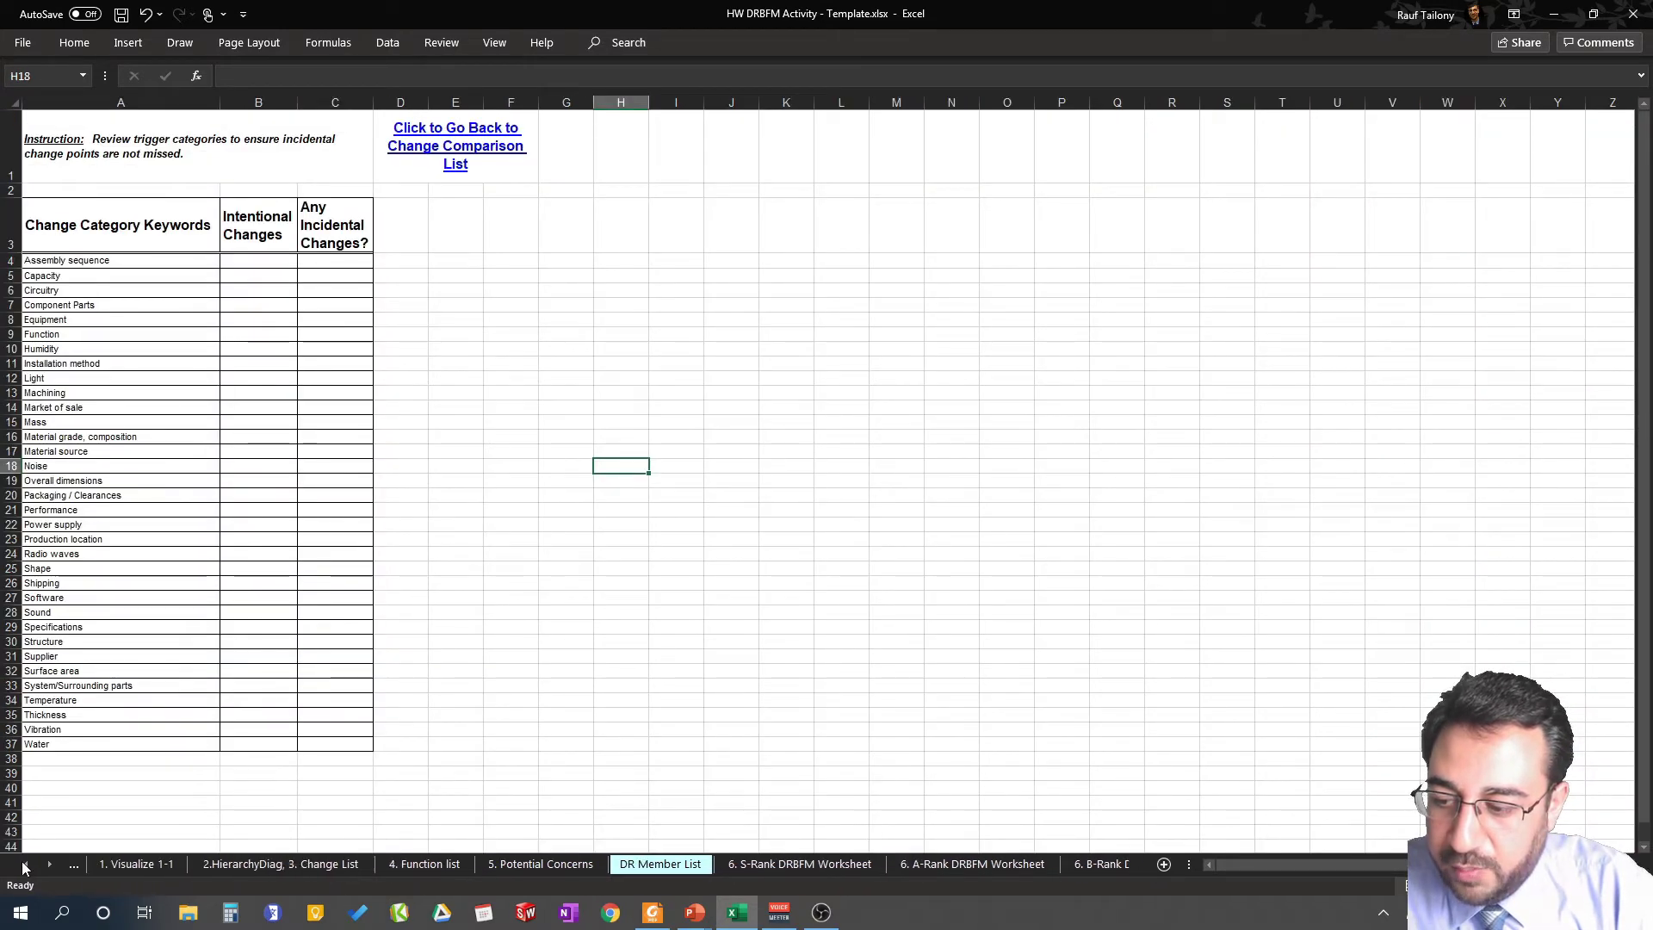
Switch to 1. Visualize 1-1, check the New Design section and both baseline watch pictures
click(108, 865)
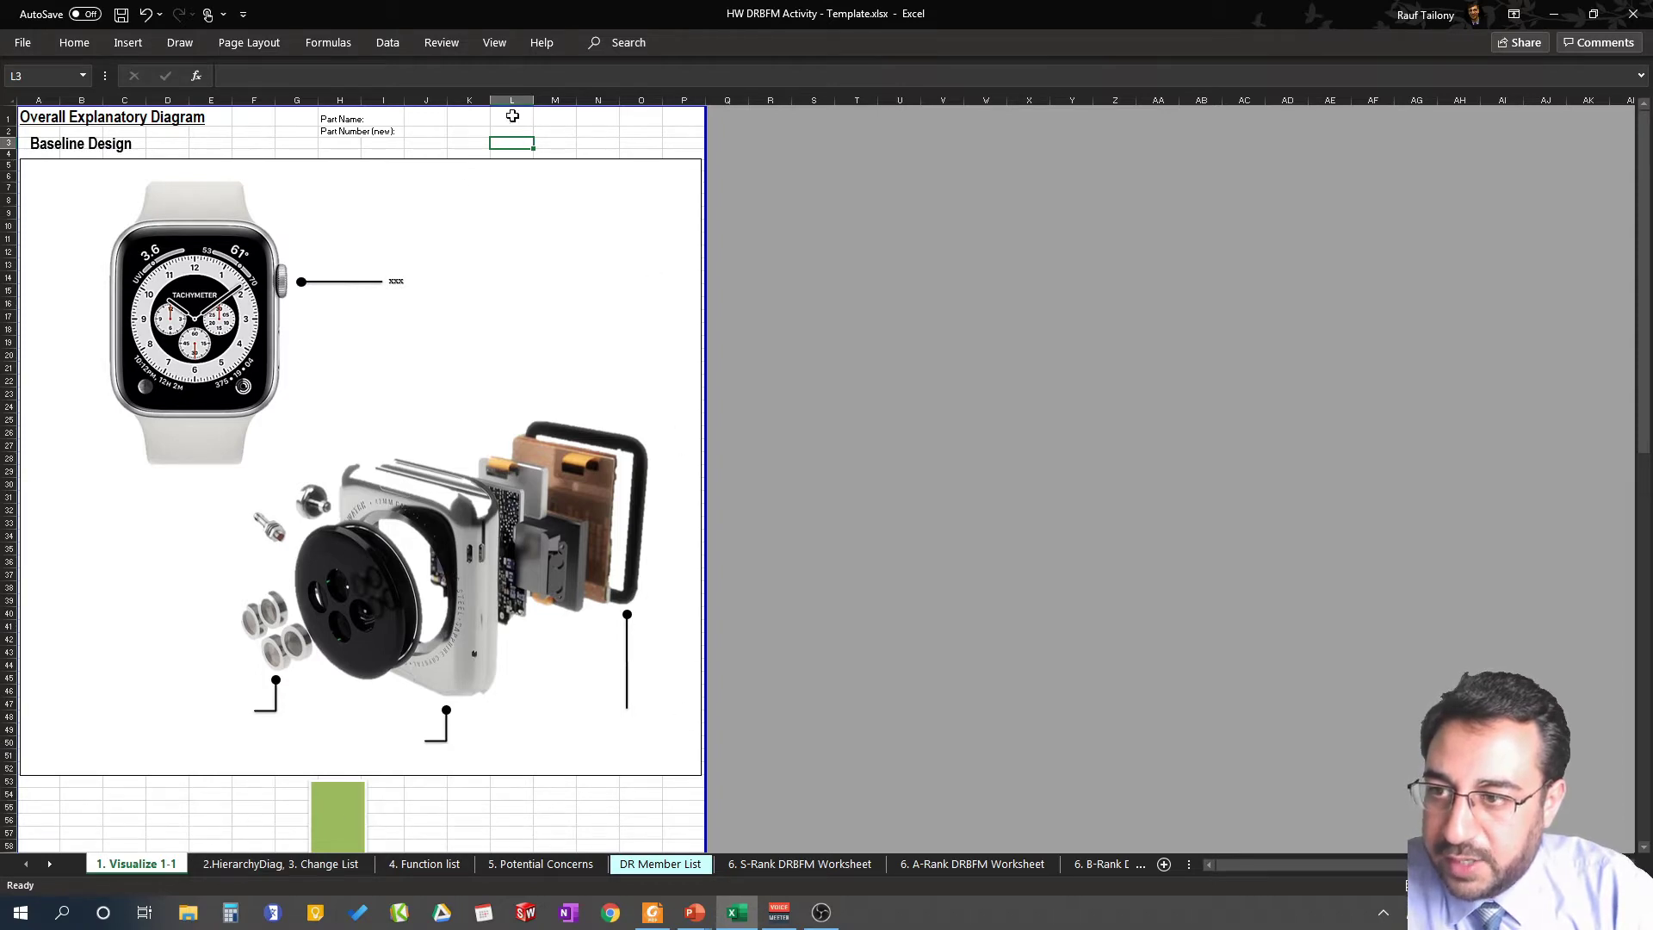
scroll(620, 378, down, 8)
scroll(339, 546, down, 2)
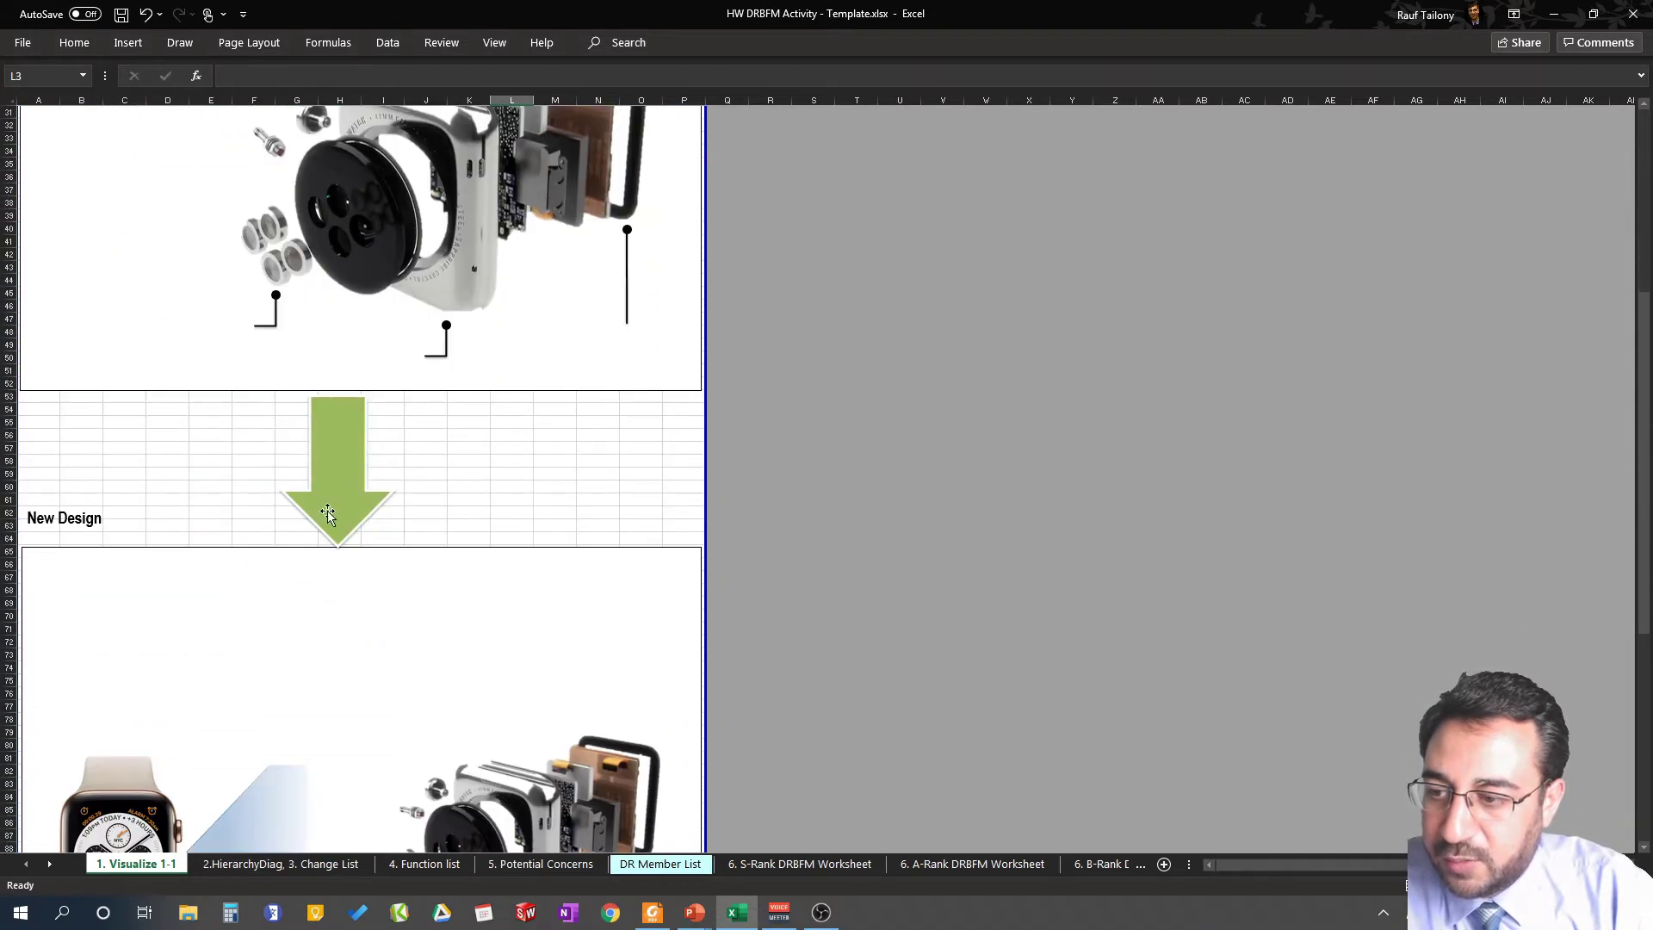
scroll(372, 575, up, 9)
scroll(626, 278, up, 1)
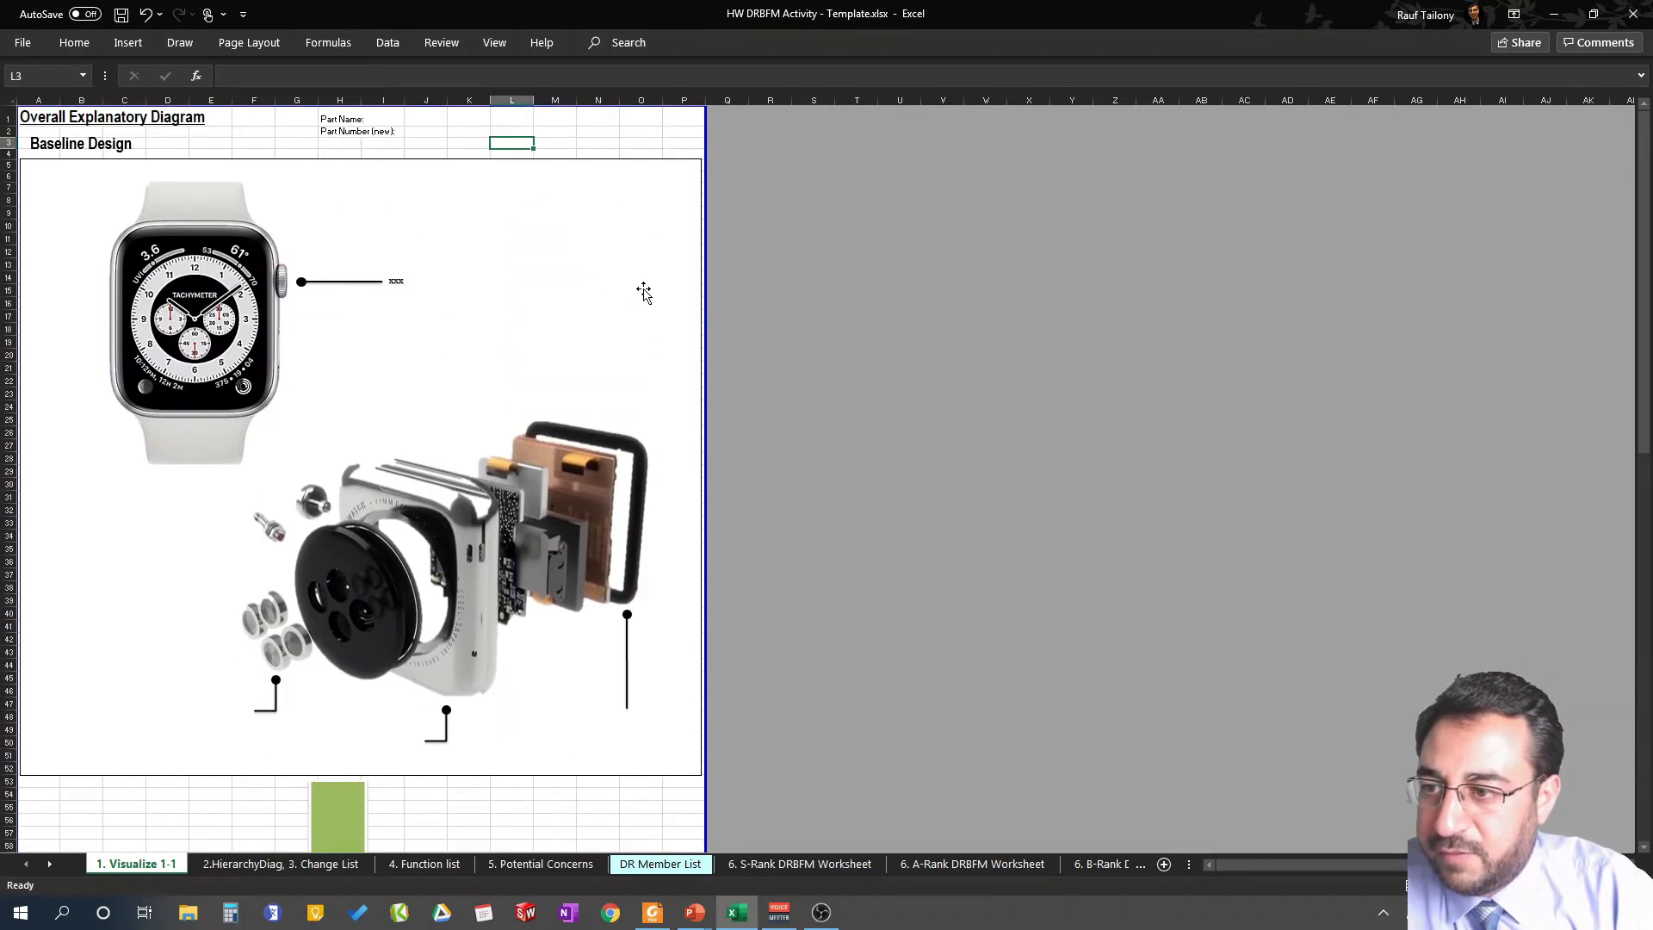
click(182, 245)
click(454, 609)
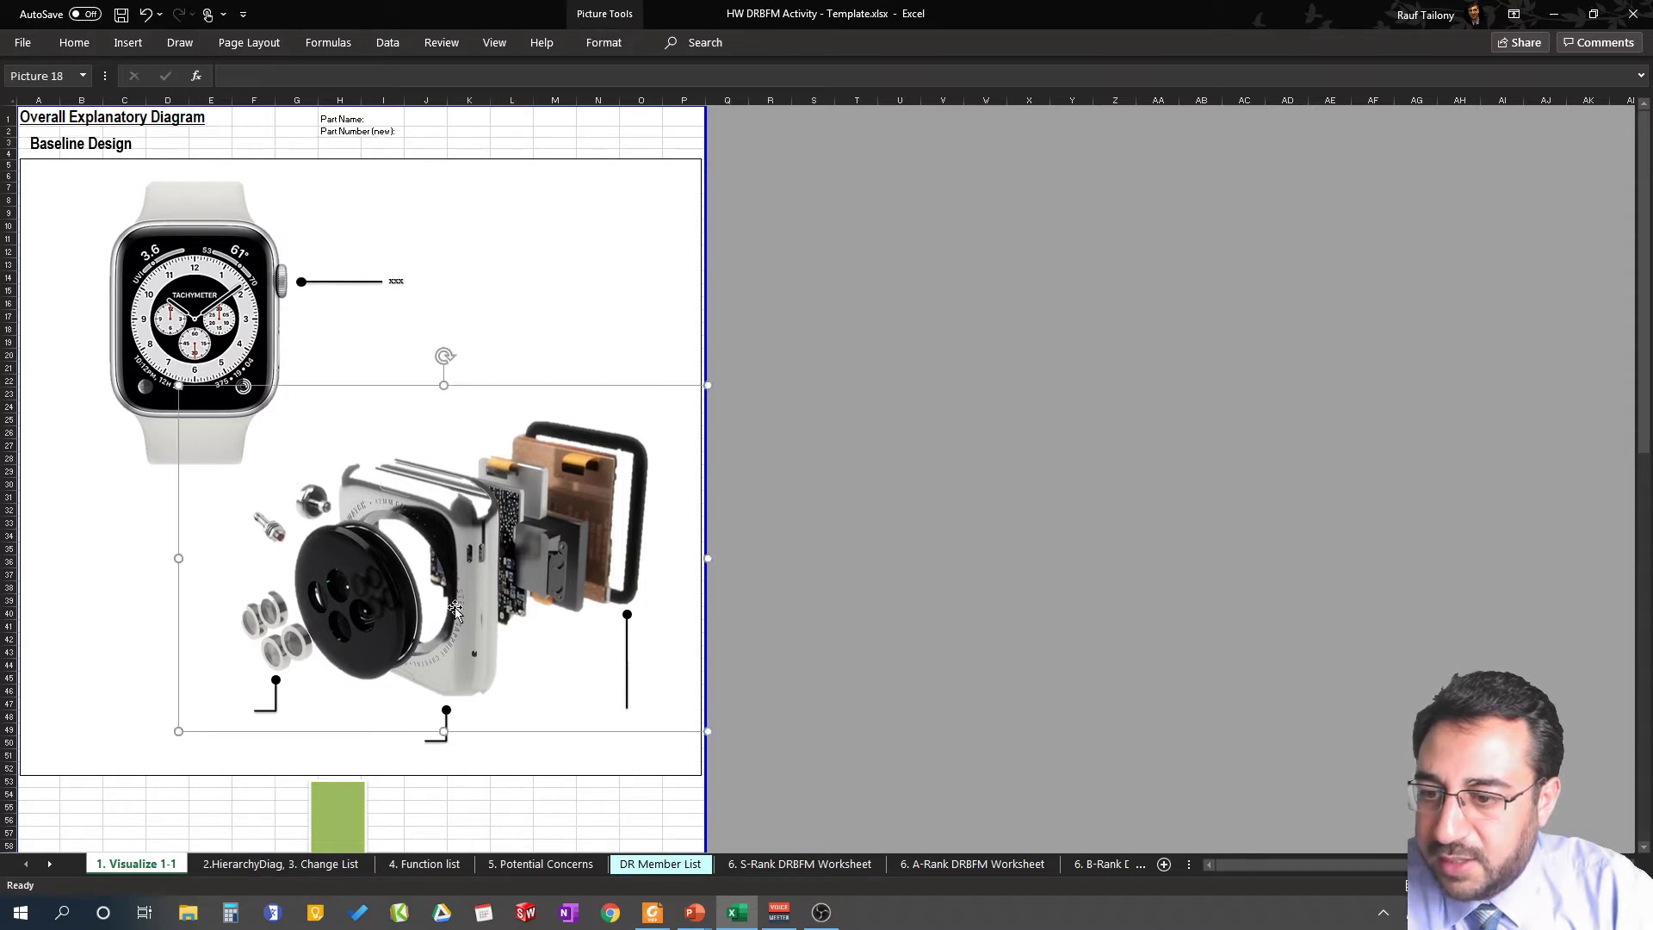
click(947, 274)
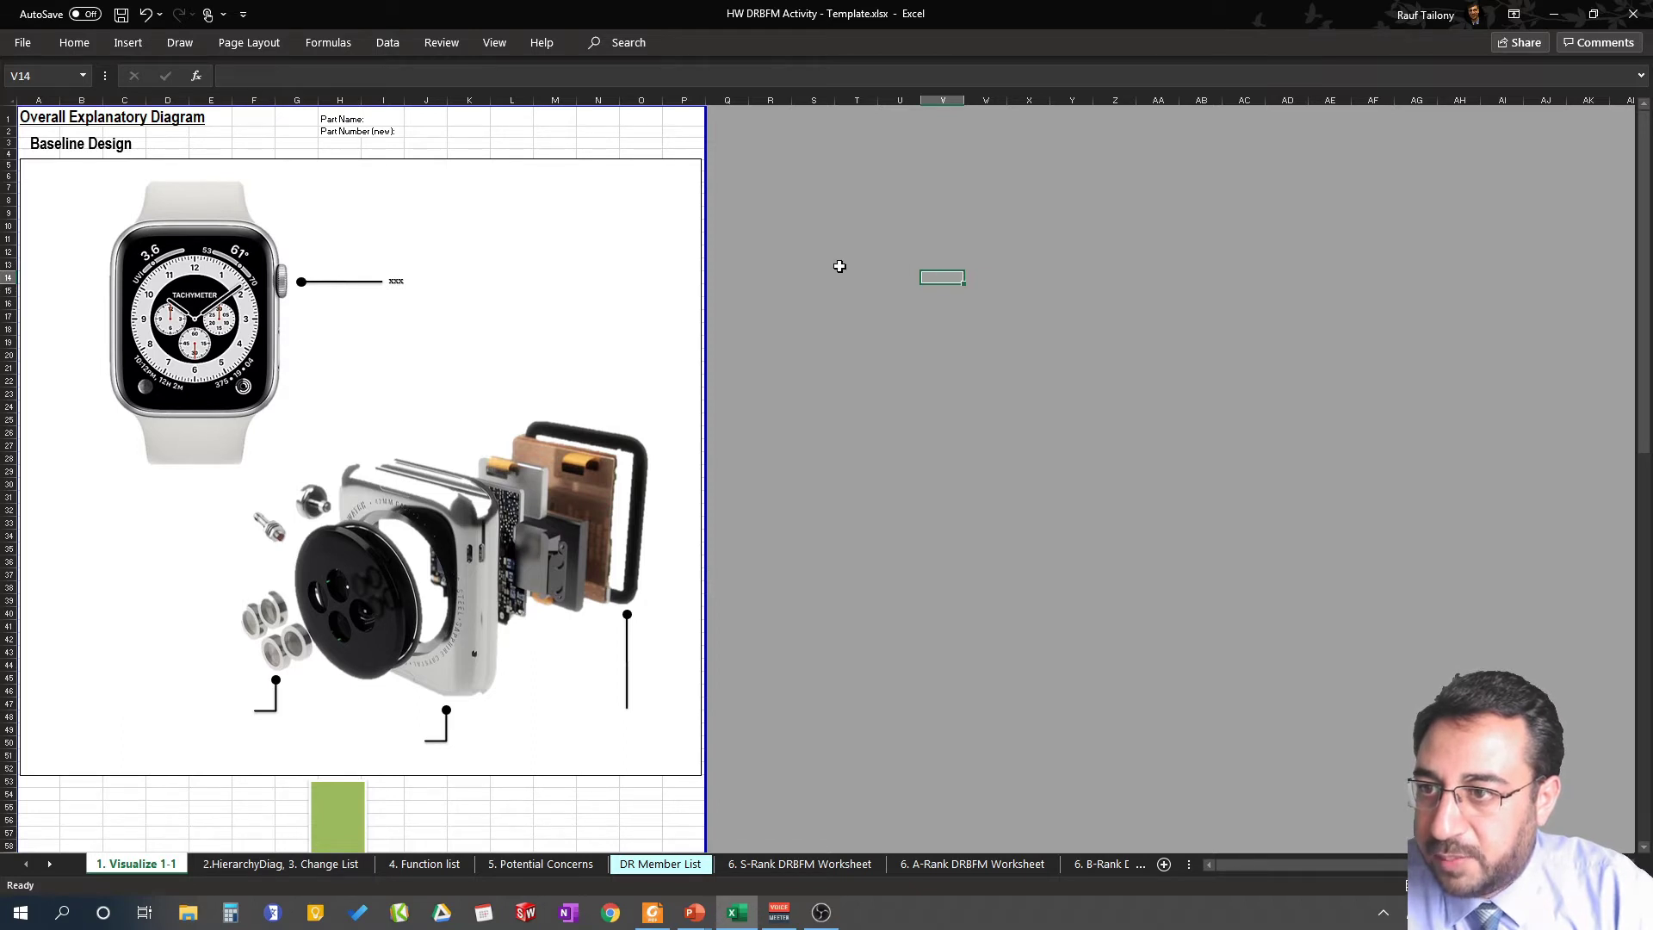
Enter 'Smart Watch' in I1 and 'Projected Smart Watch' in J2
click(386, 124)
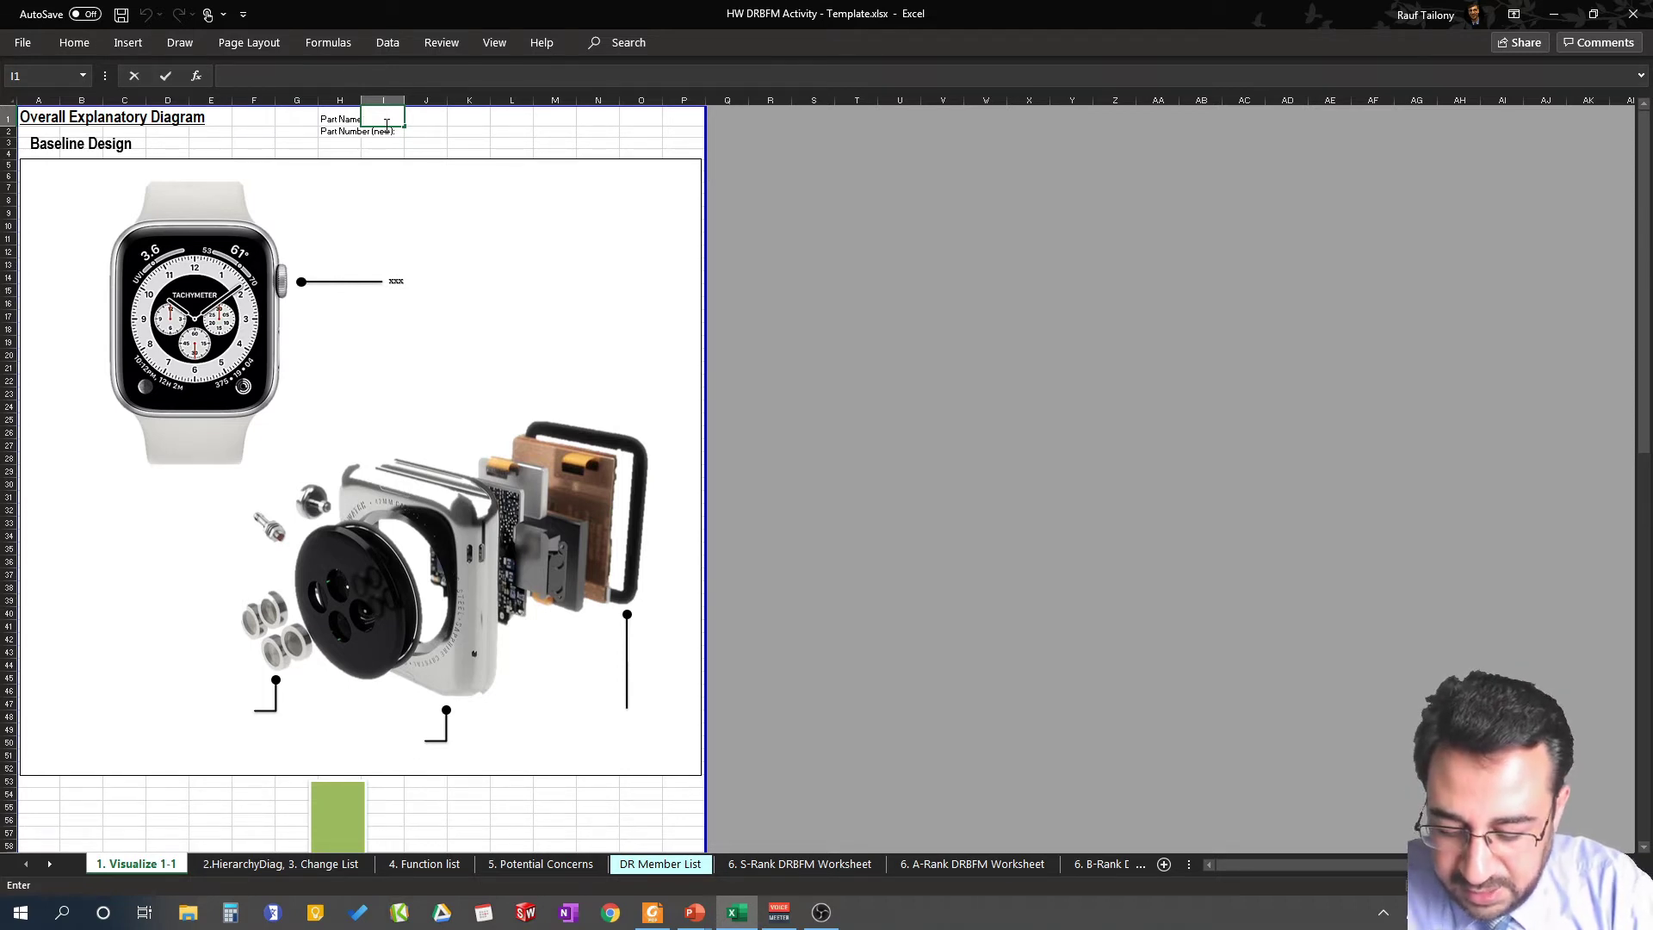
text(S)
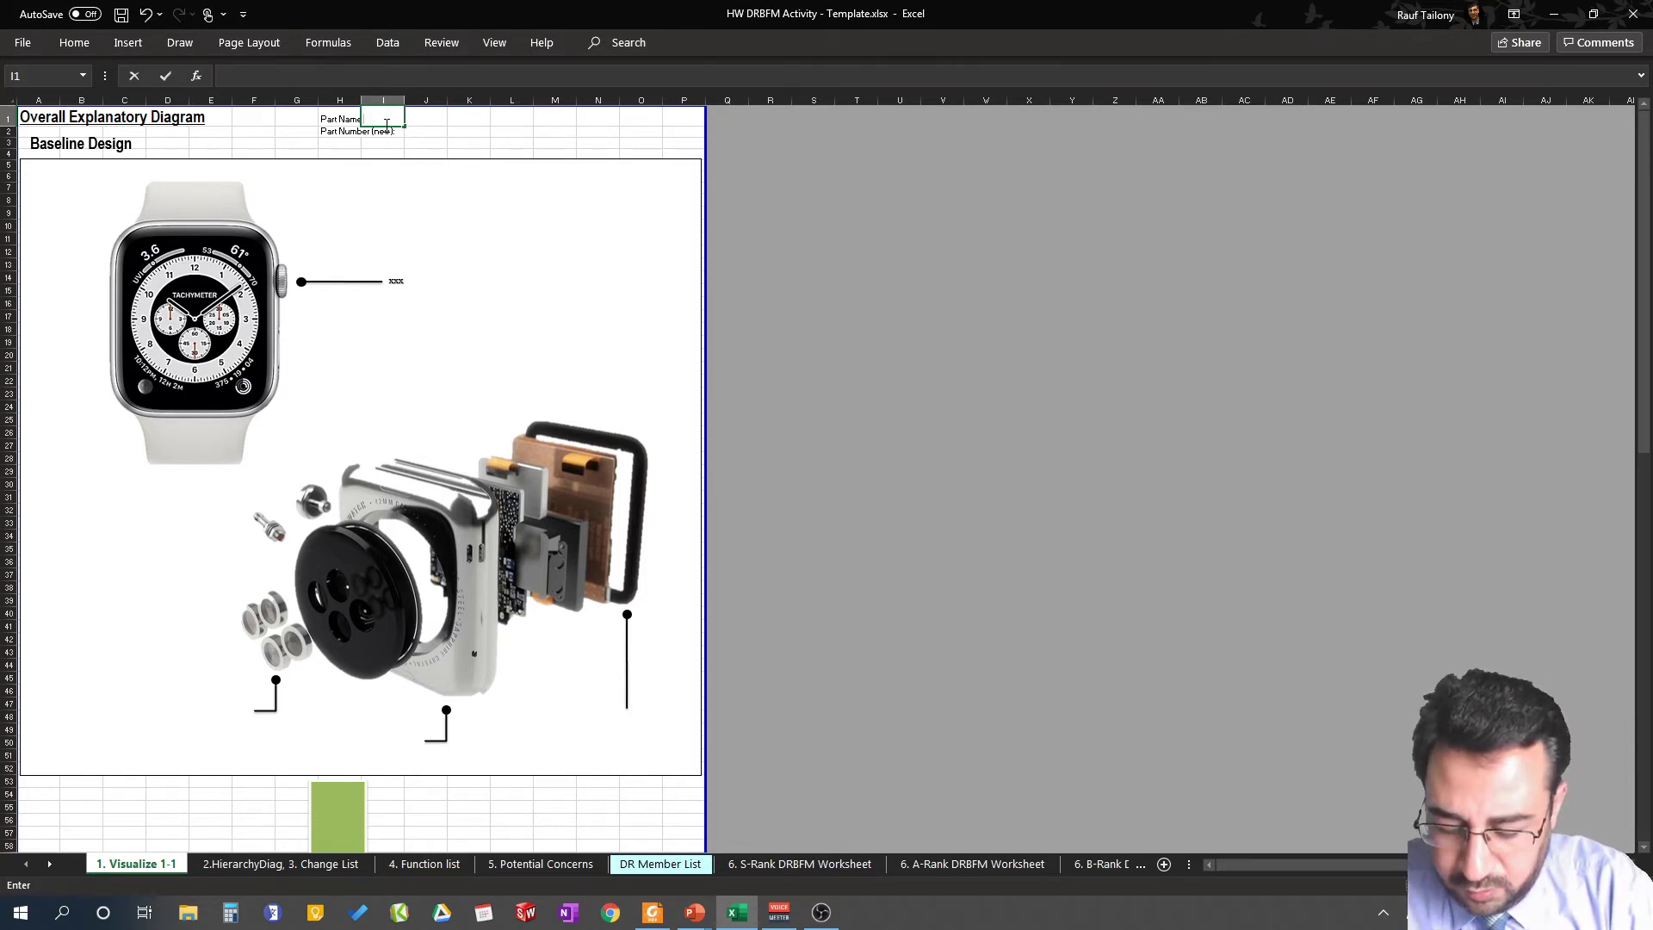
text(Smart Watch)
key(Return)
click(416, 132)
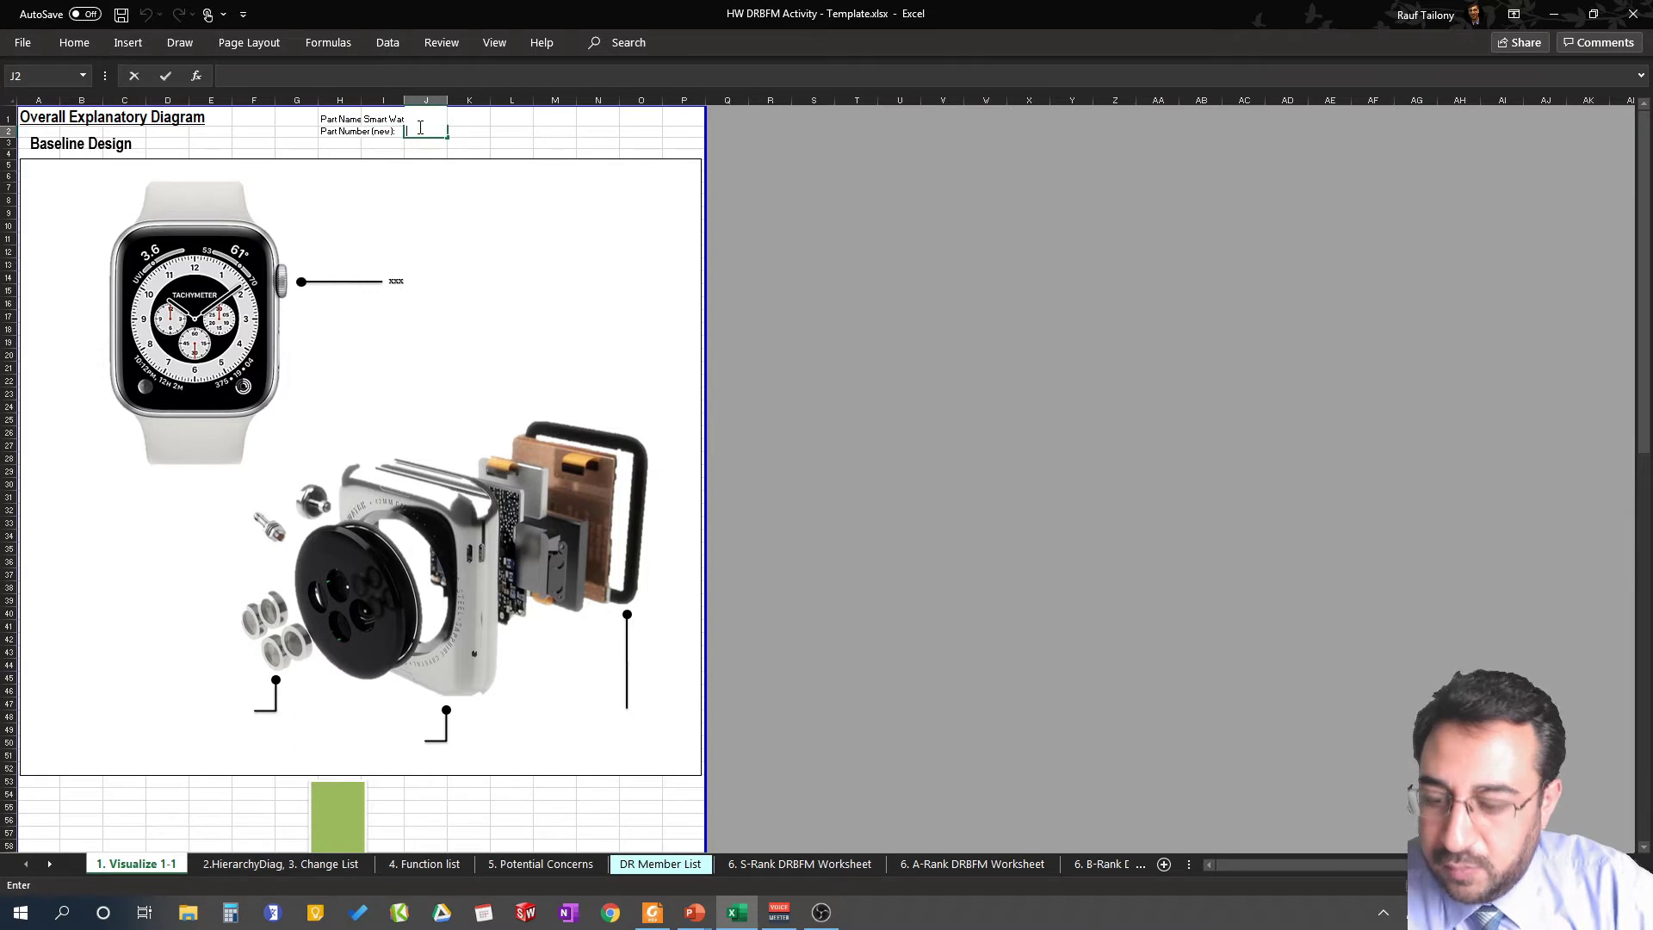
text(Proje)
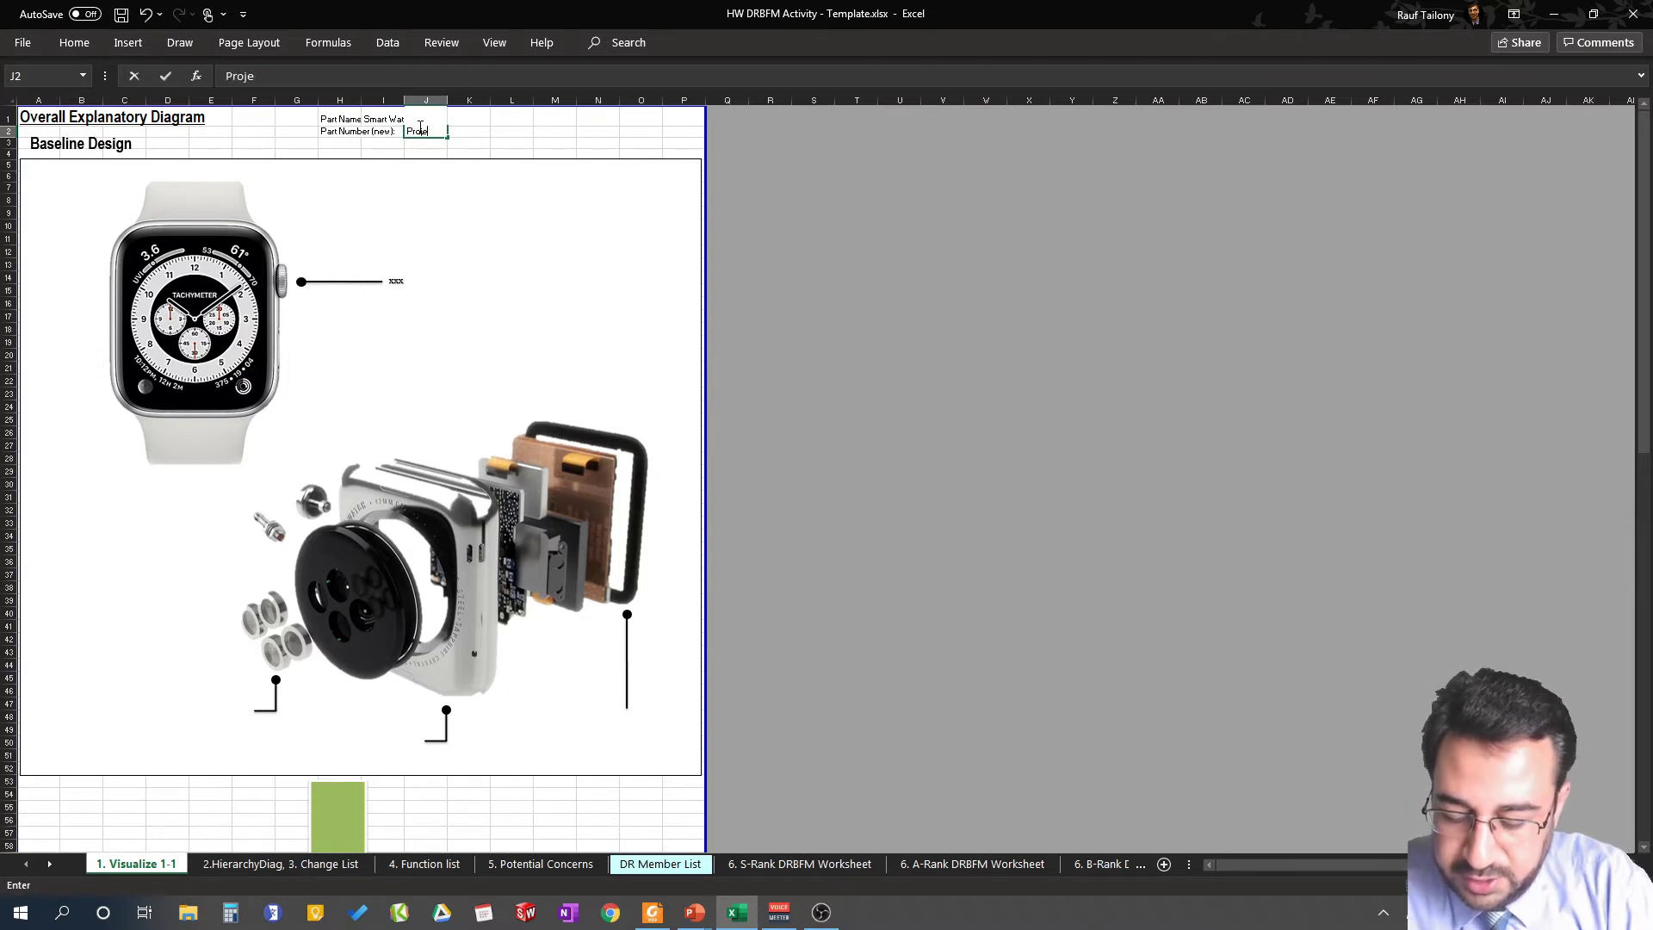
text(cted Sma)
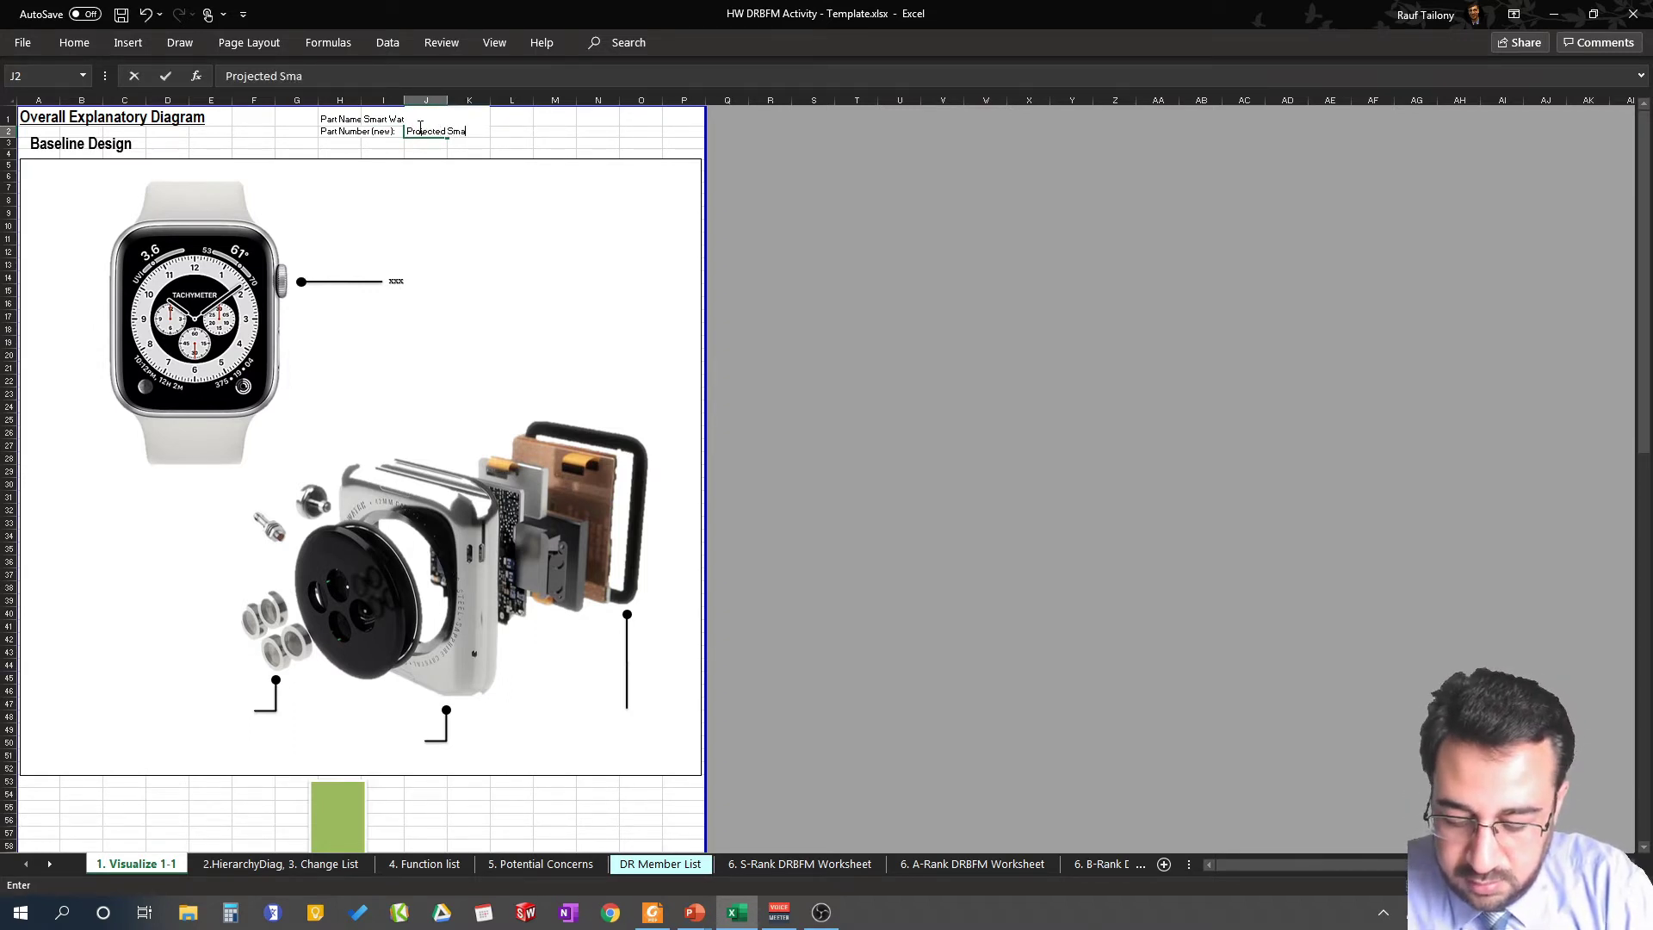
text(rt Watch)
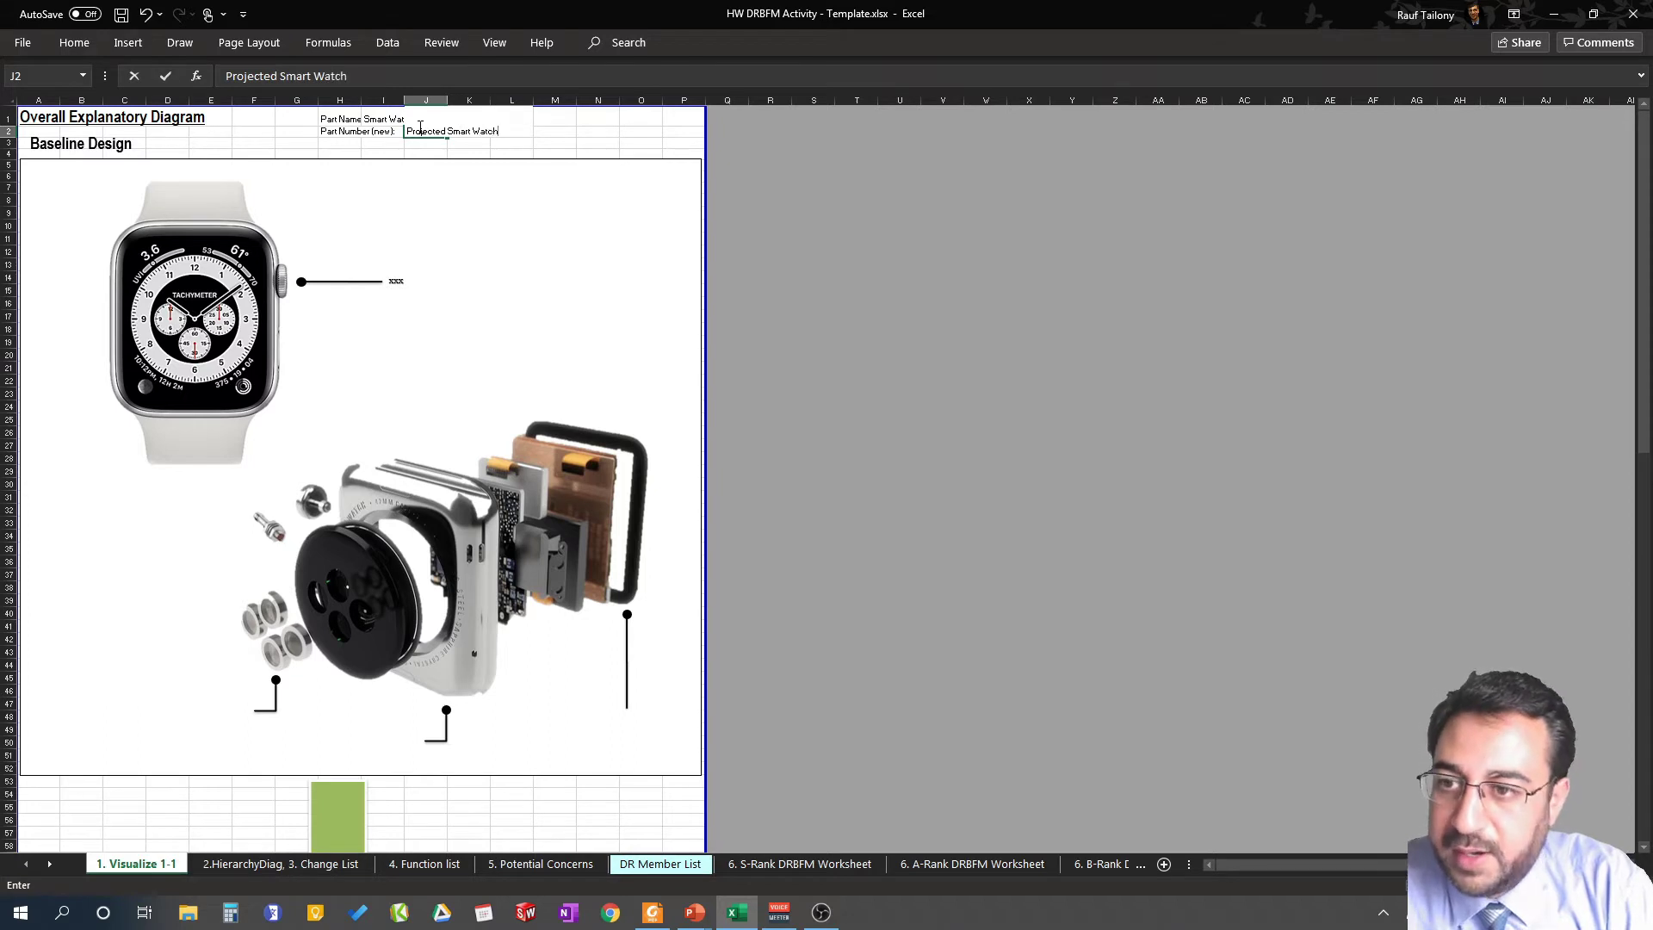
key(Return)
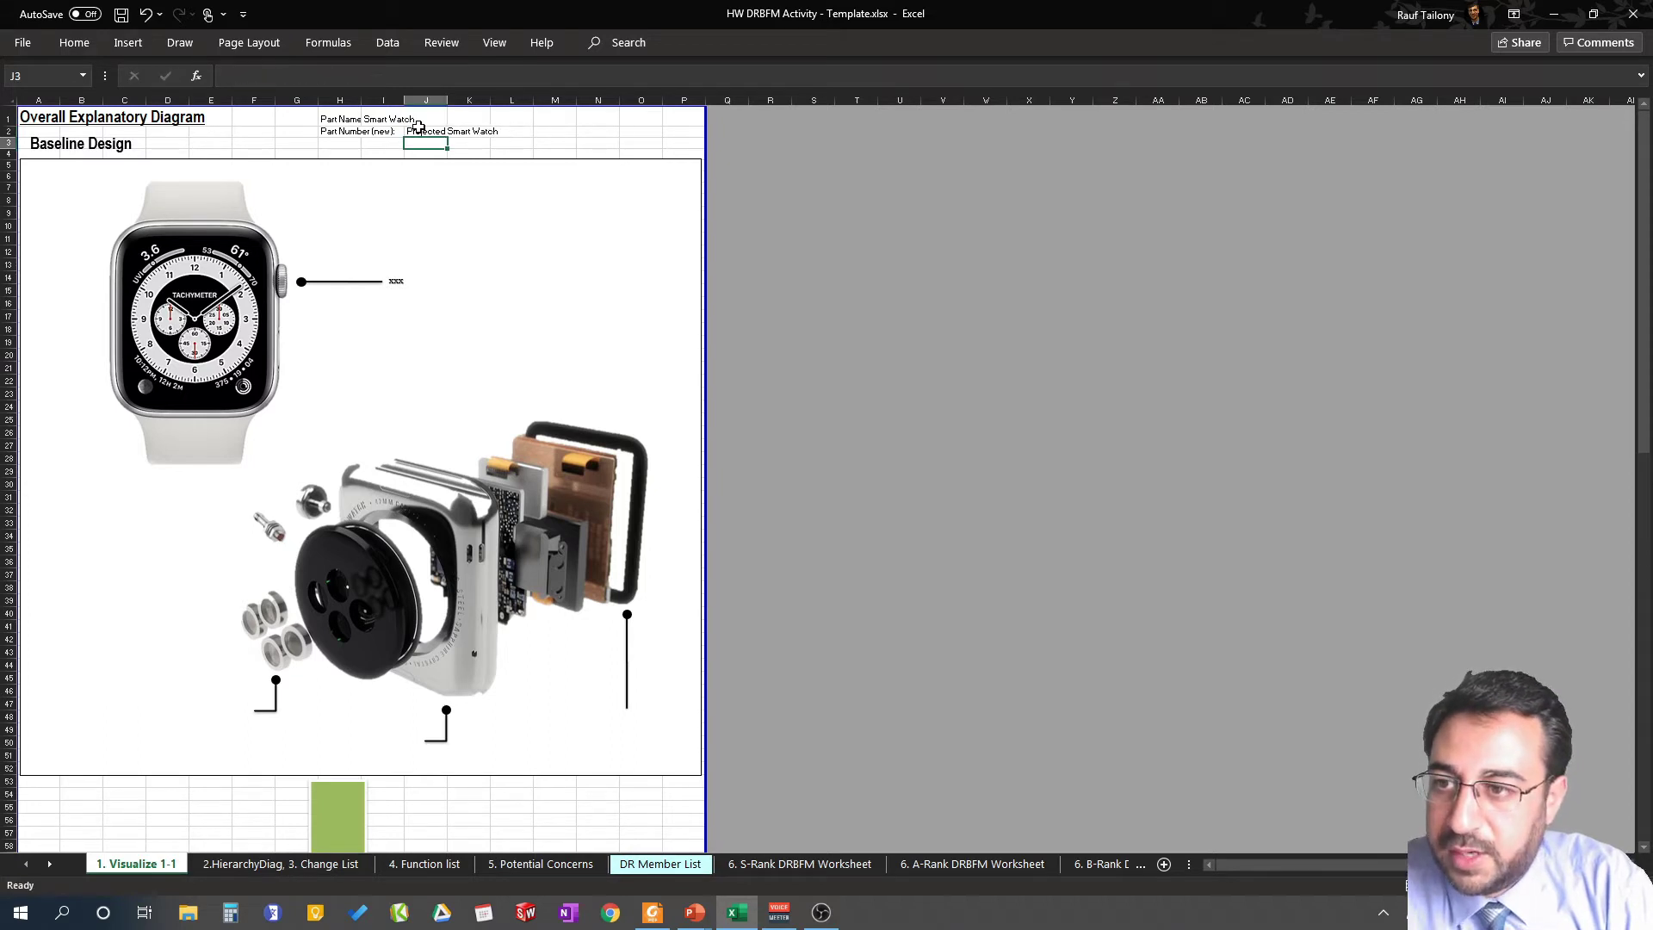
Retype the xxx placeholder label as 'A. Crown' and nudge it slightly right
click(368, 121)
click(342, 118)
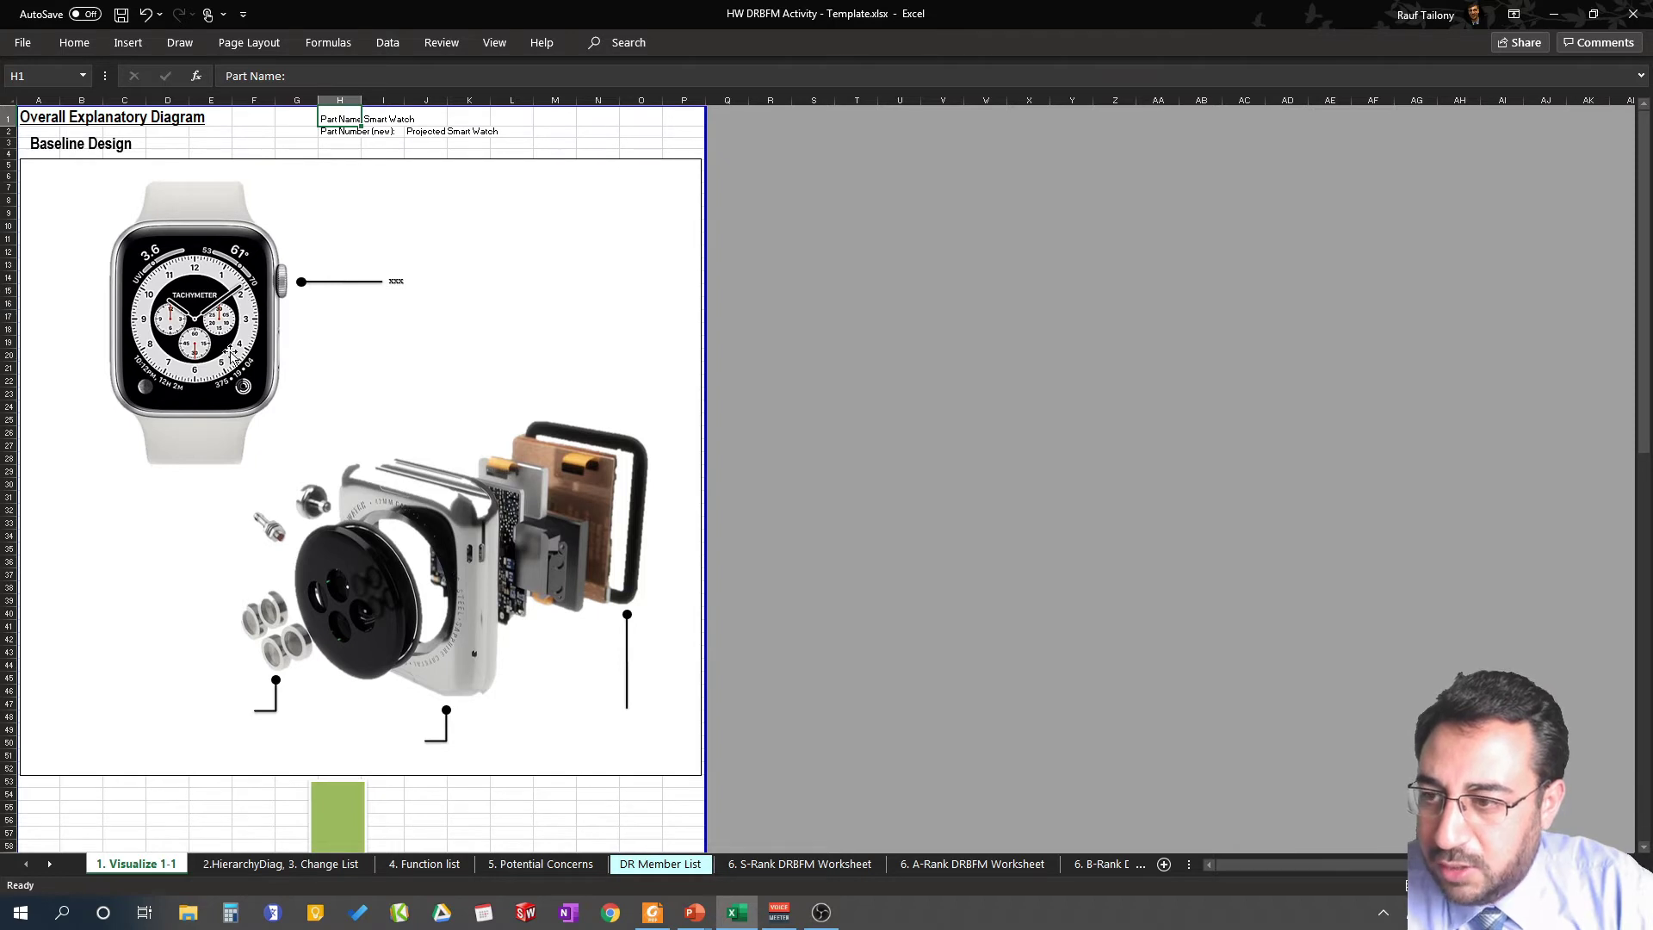
double_click(396, 283)
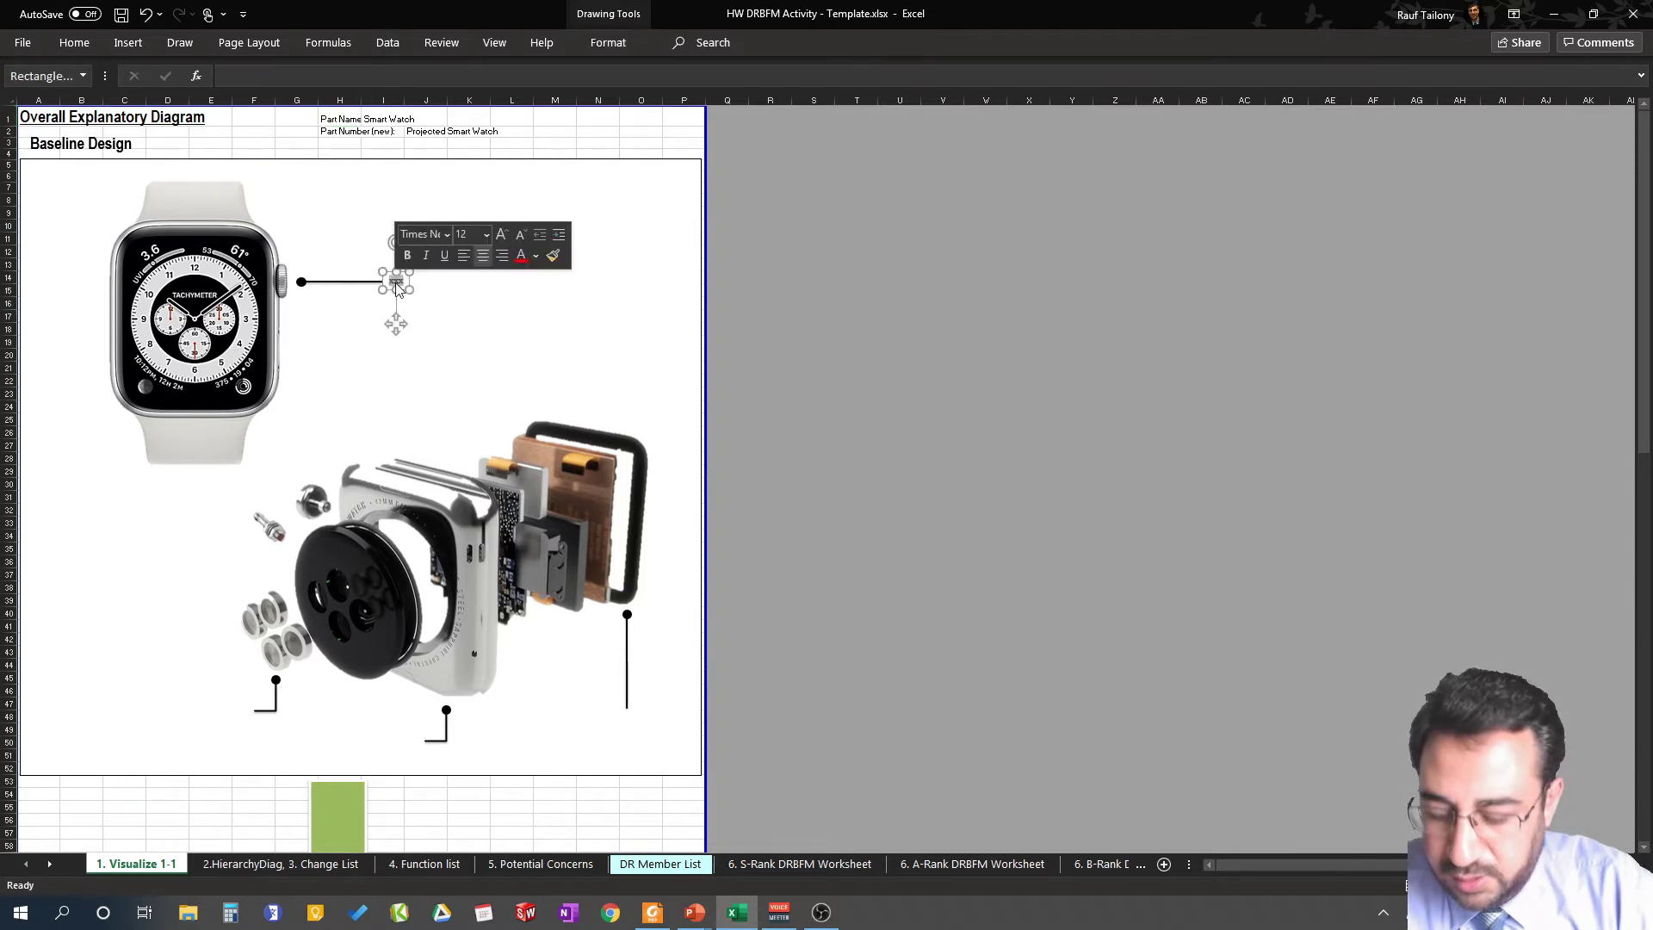
text(1)
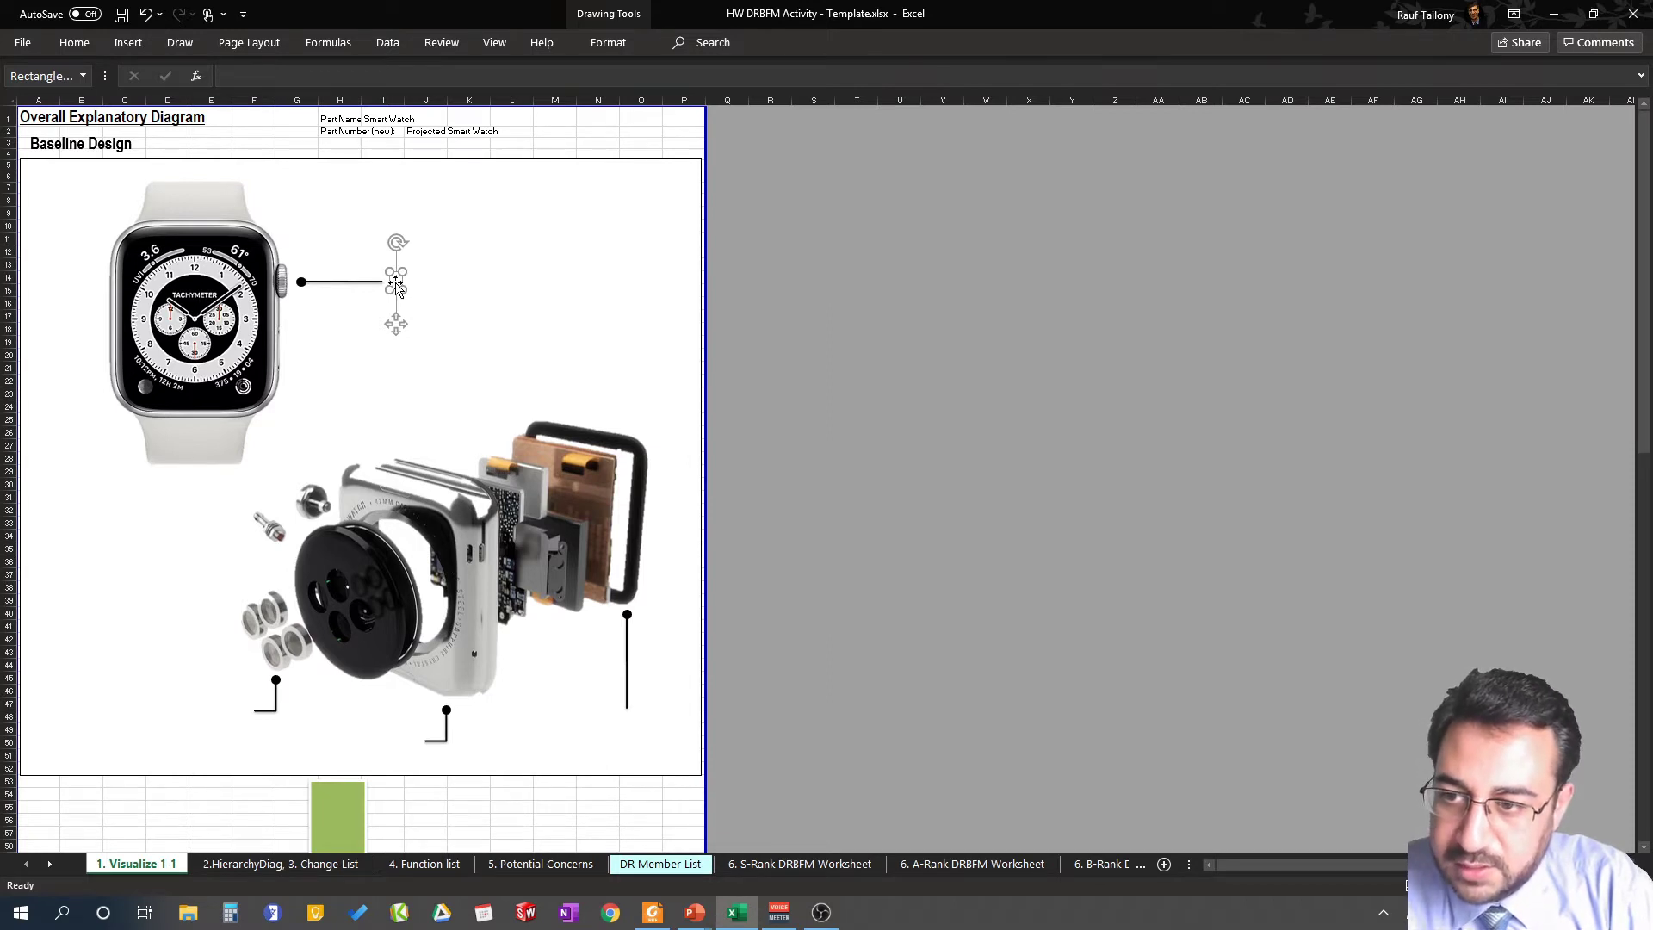
text(1)
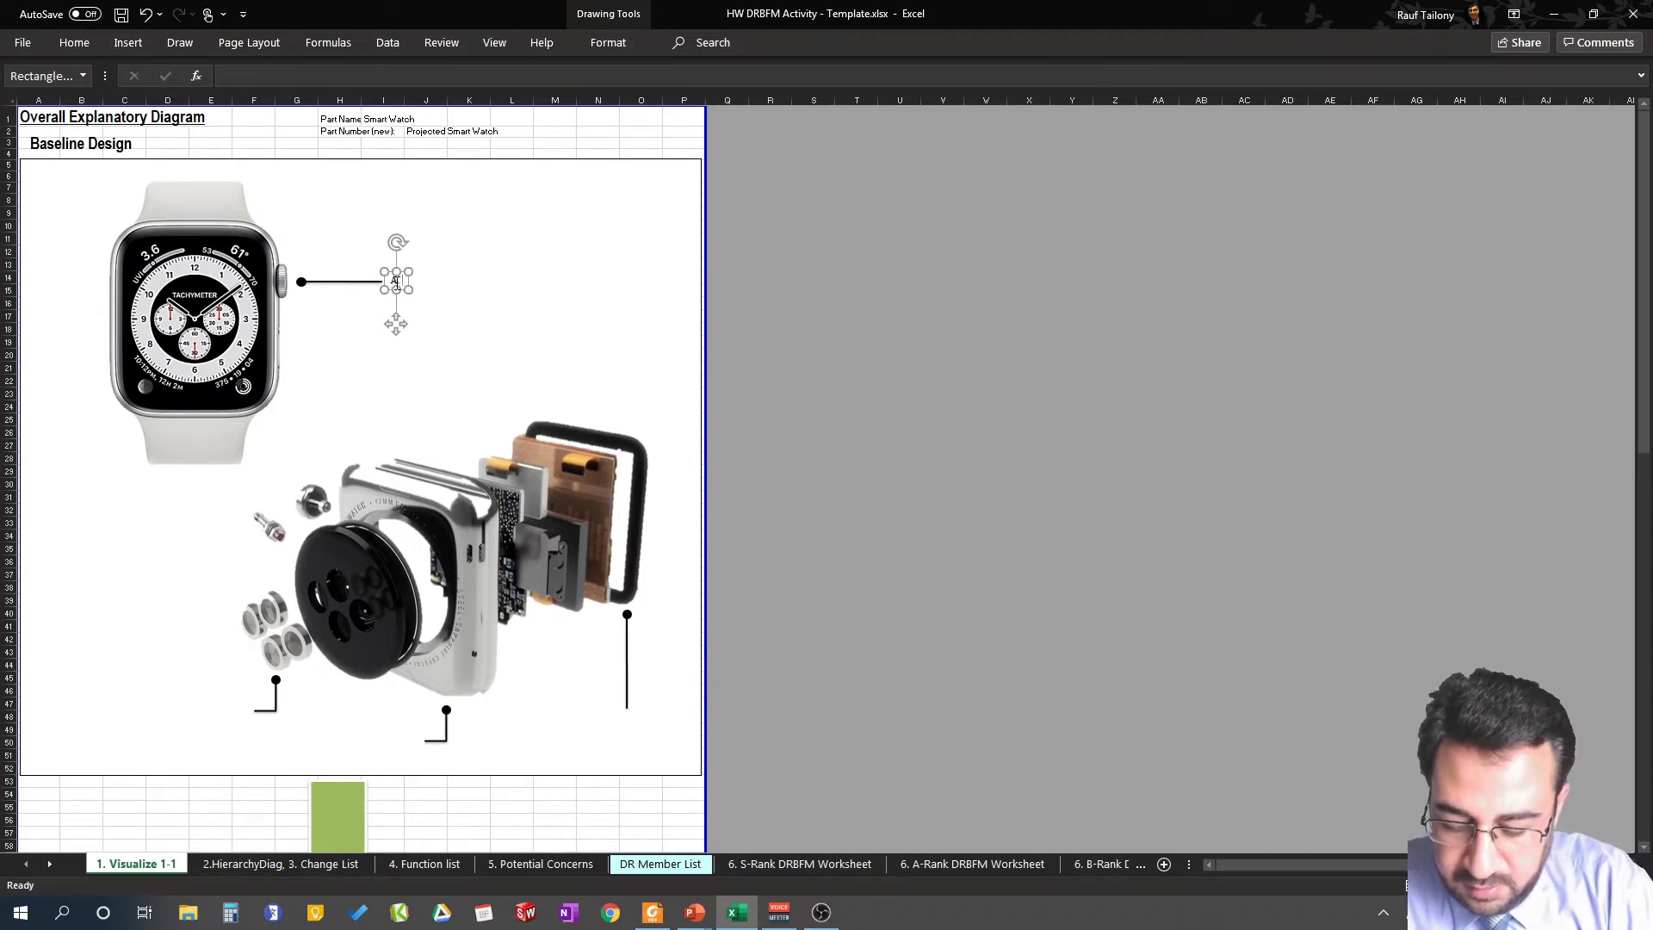
text(. Crown)
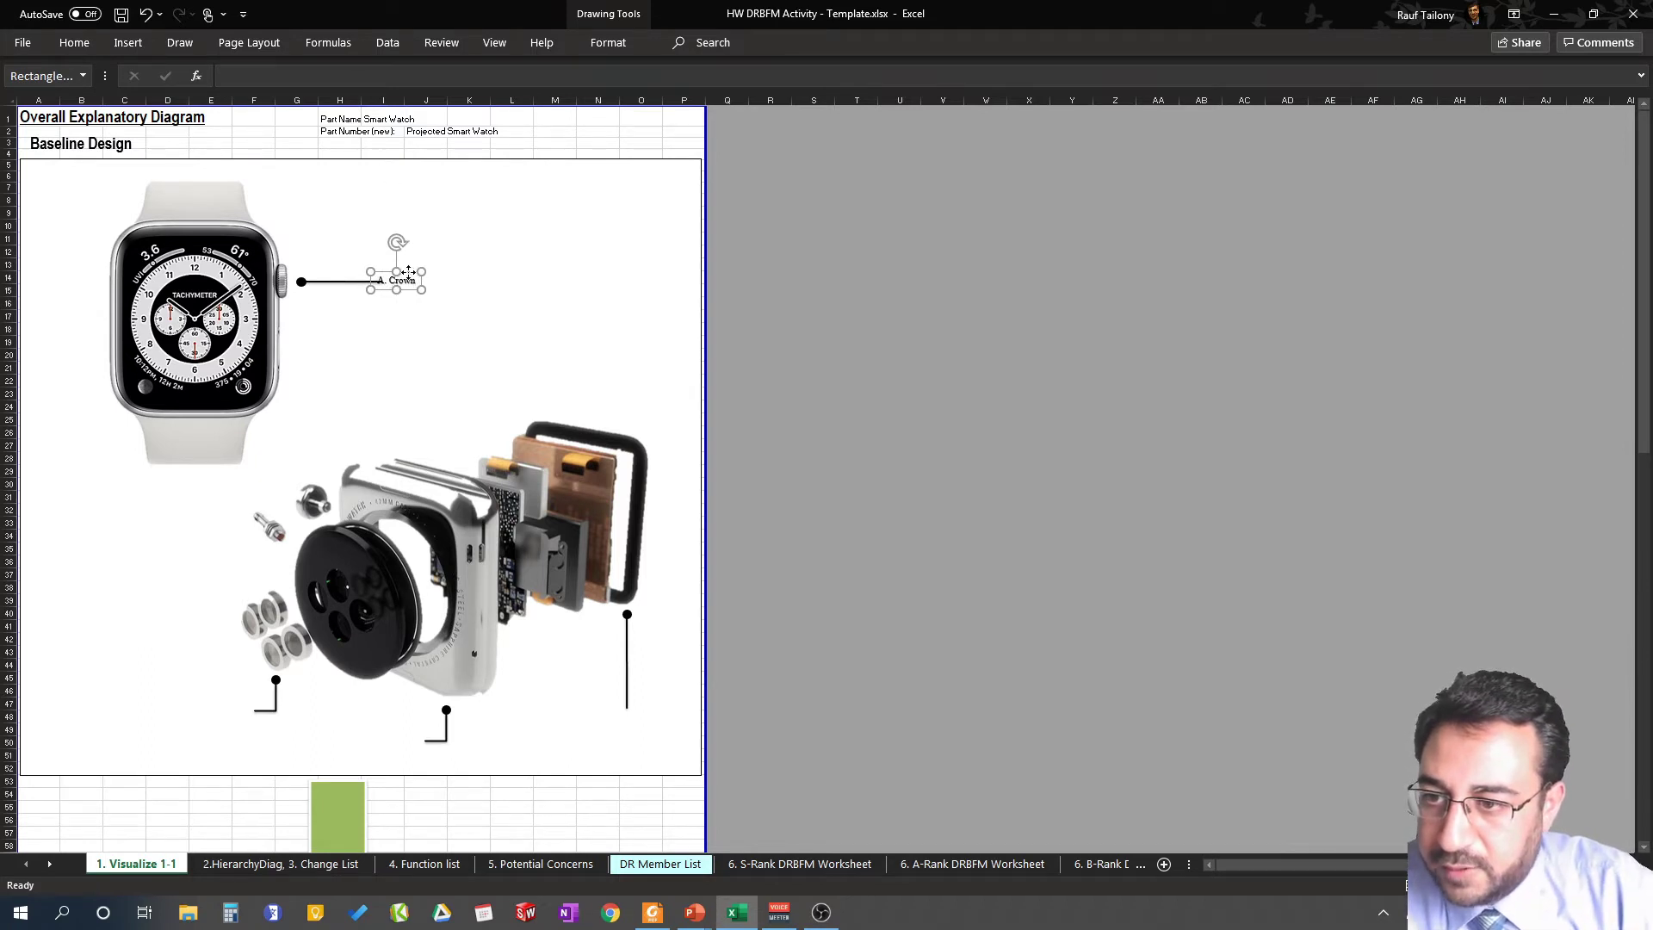
drag(409, 272, 419, 272)
Copy the A. Crown label to the exploded view's lower-right callout line
click(493, 260)
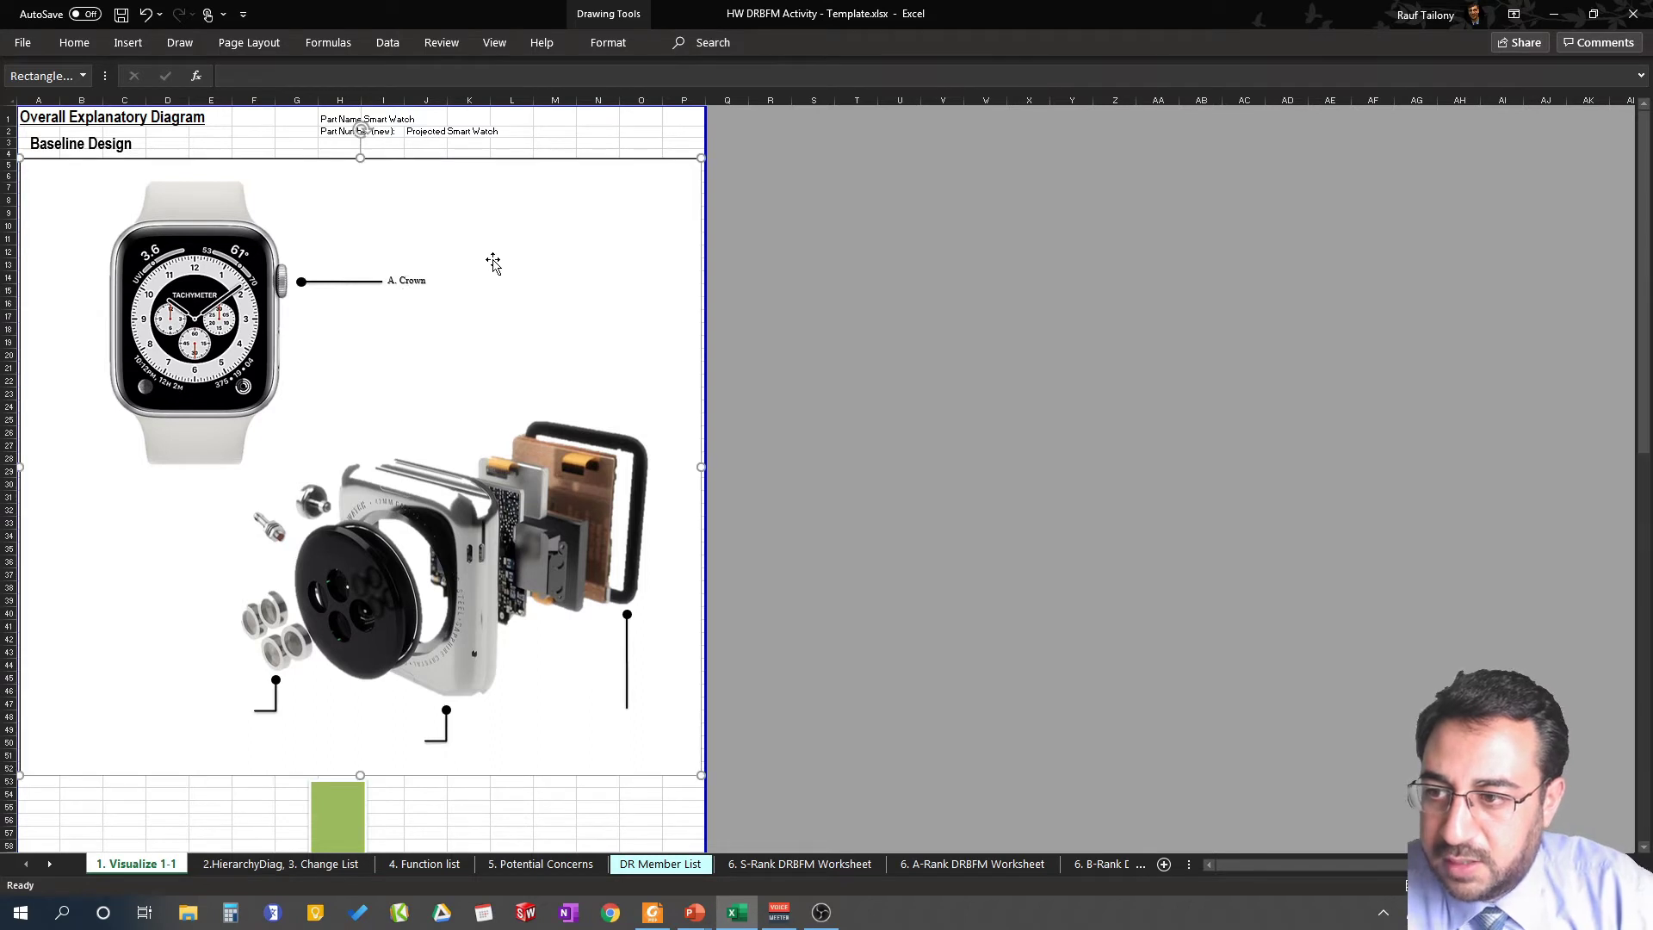
click(891, 258)
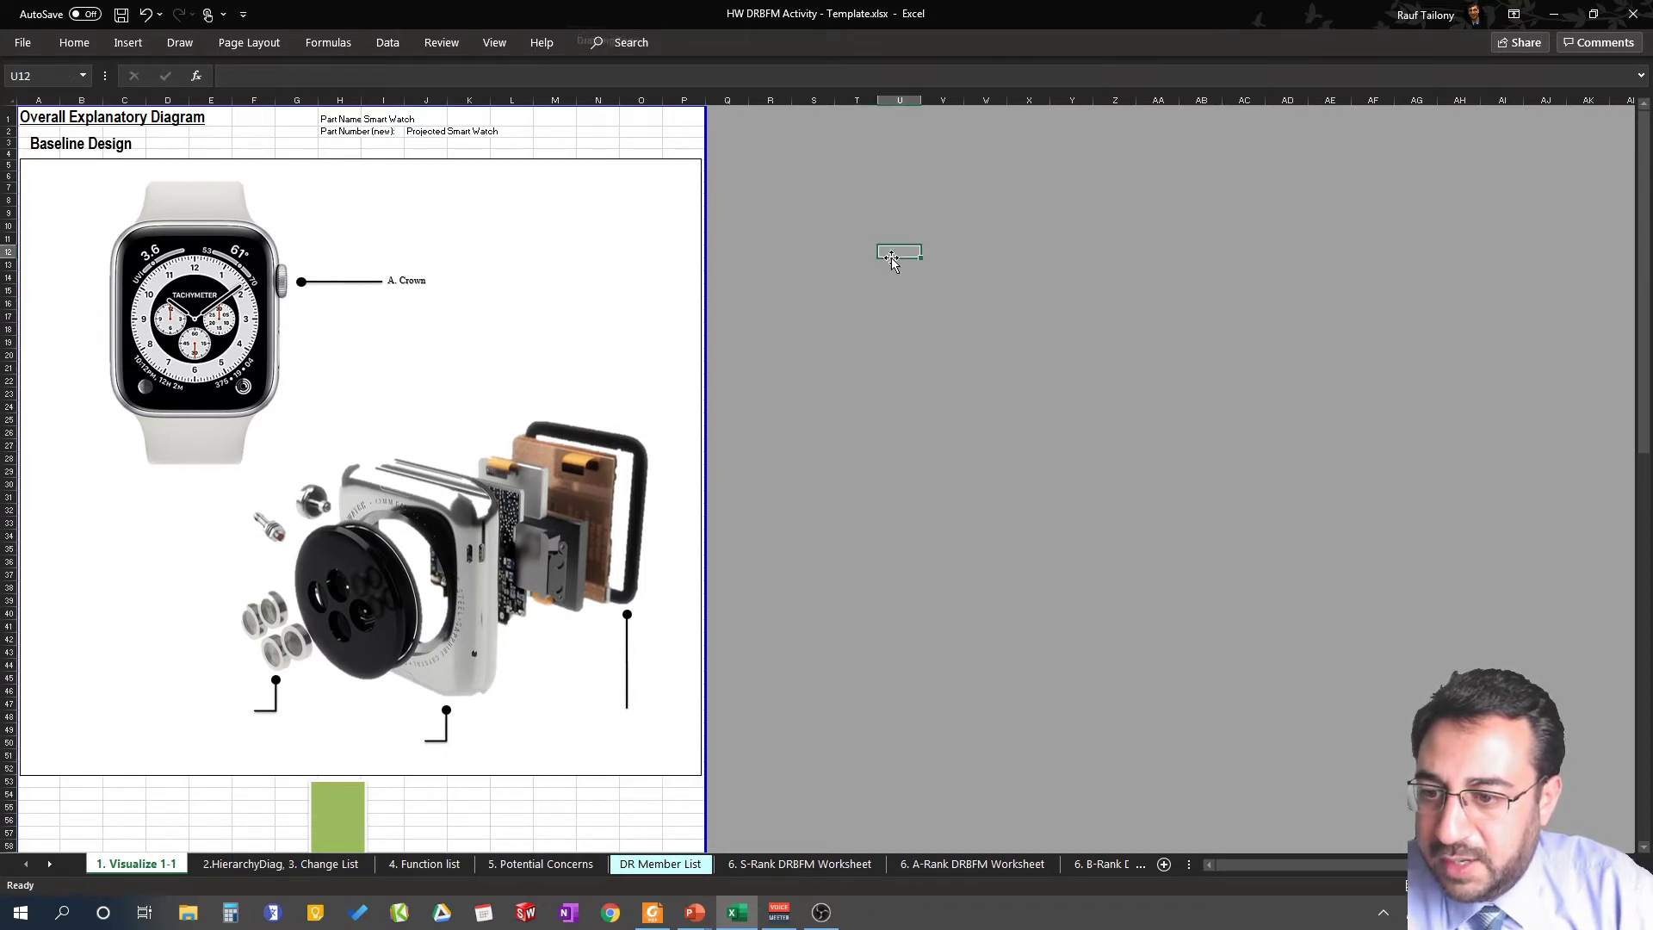
click(413, 275)
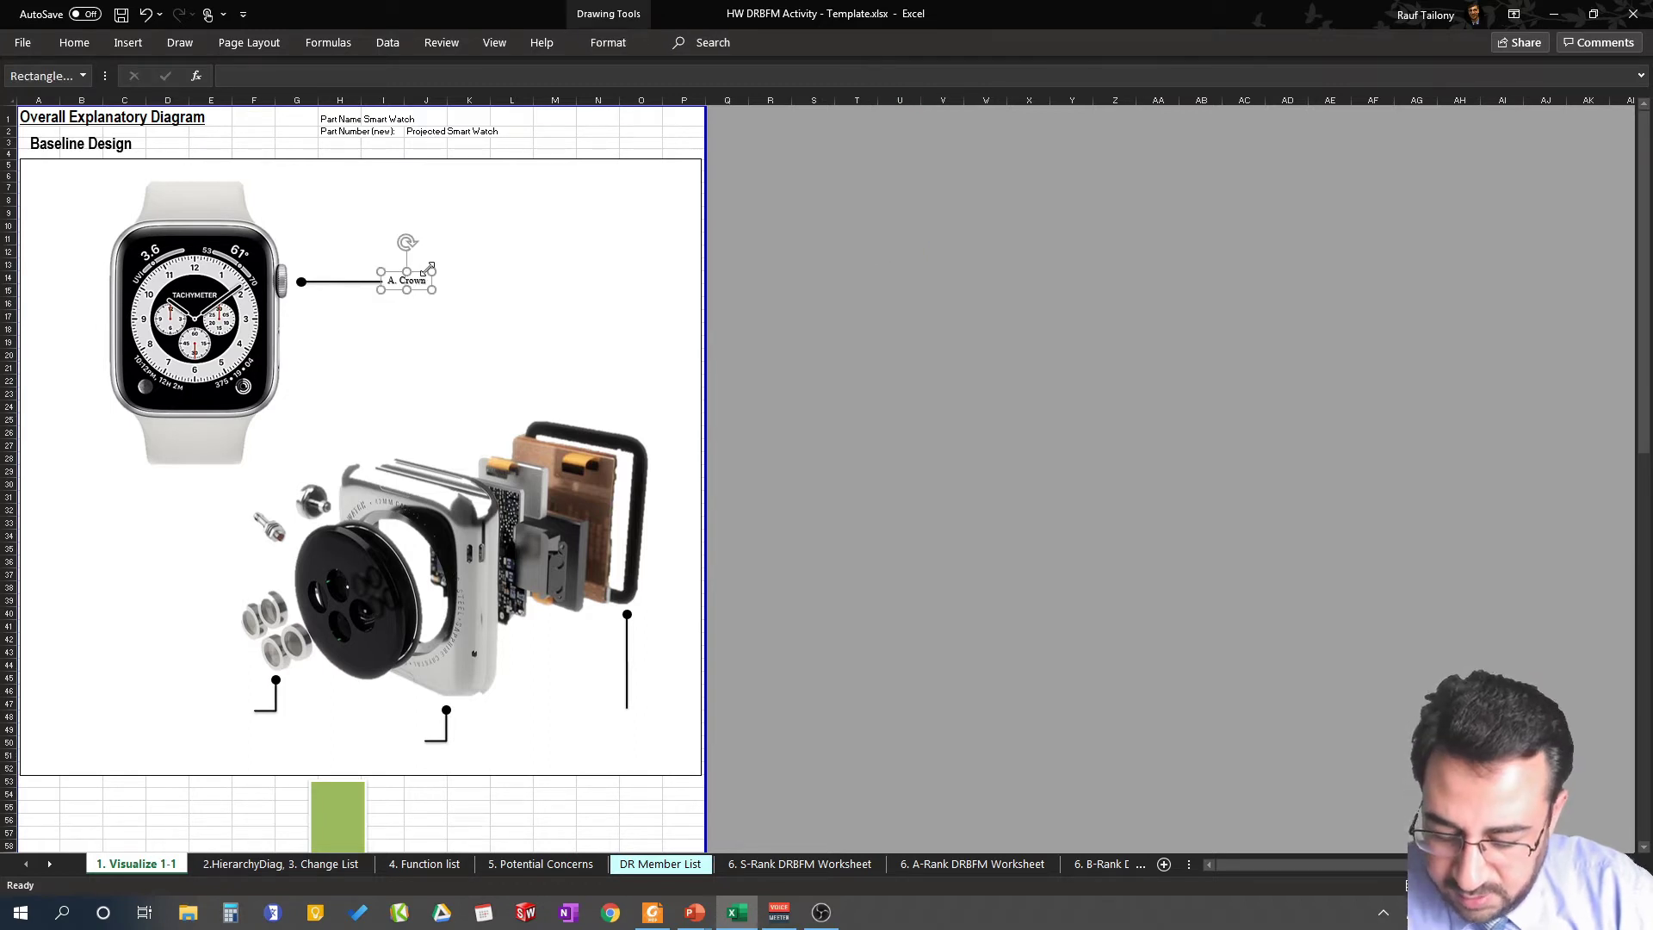
drag(429, 268, 637, 729)
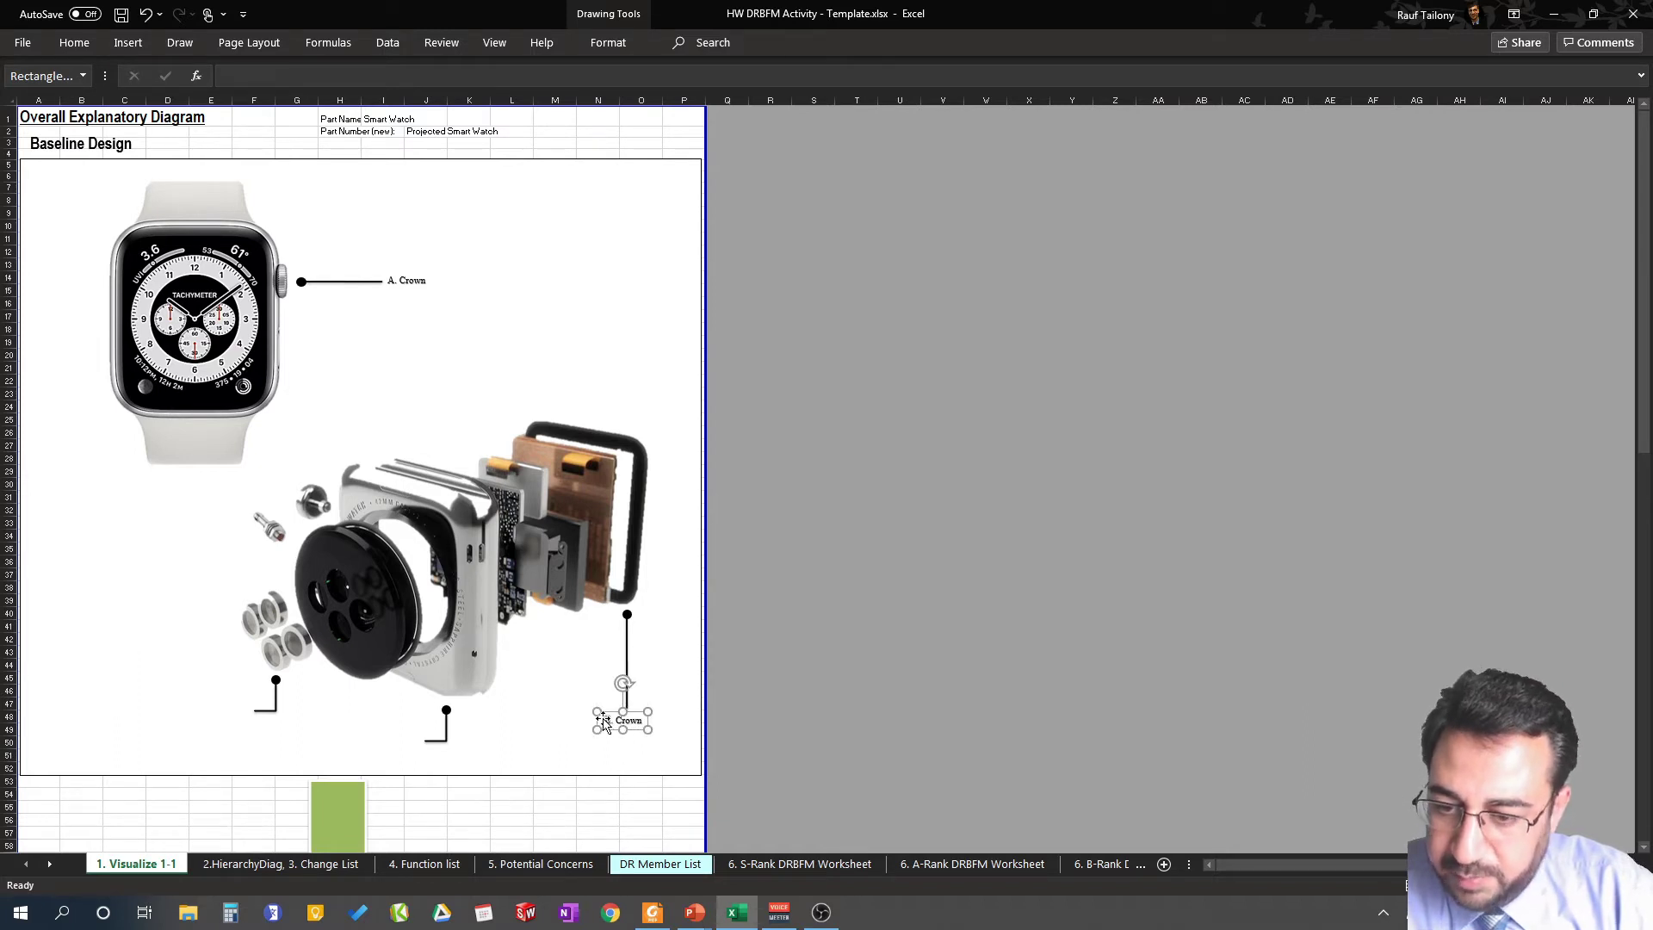
Change the copied label to read 'B. Touch Screen'
text(B.)
drag(638, 721, 630, 717)
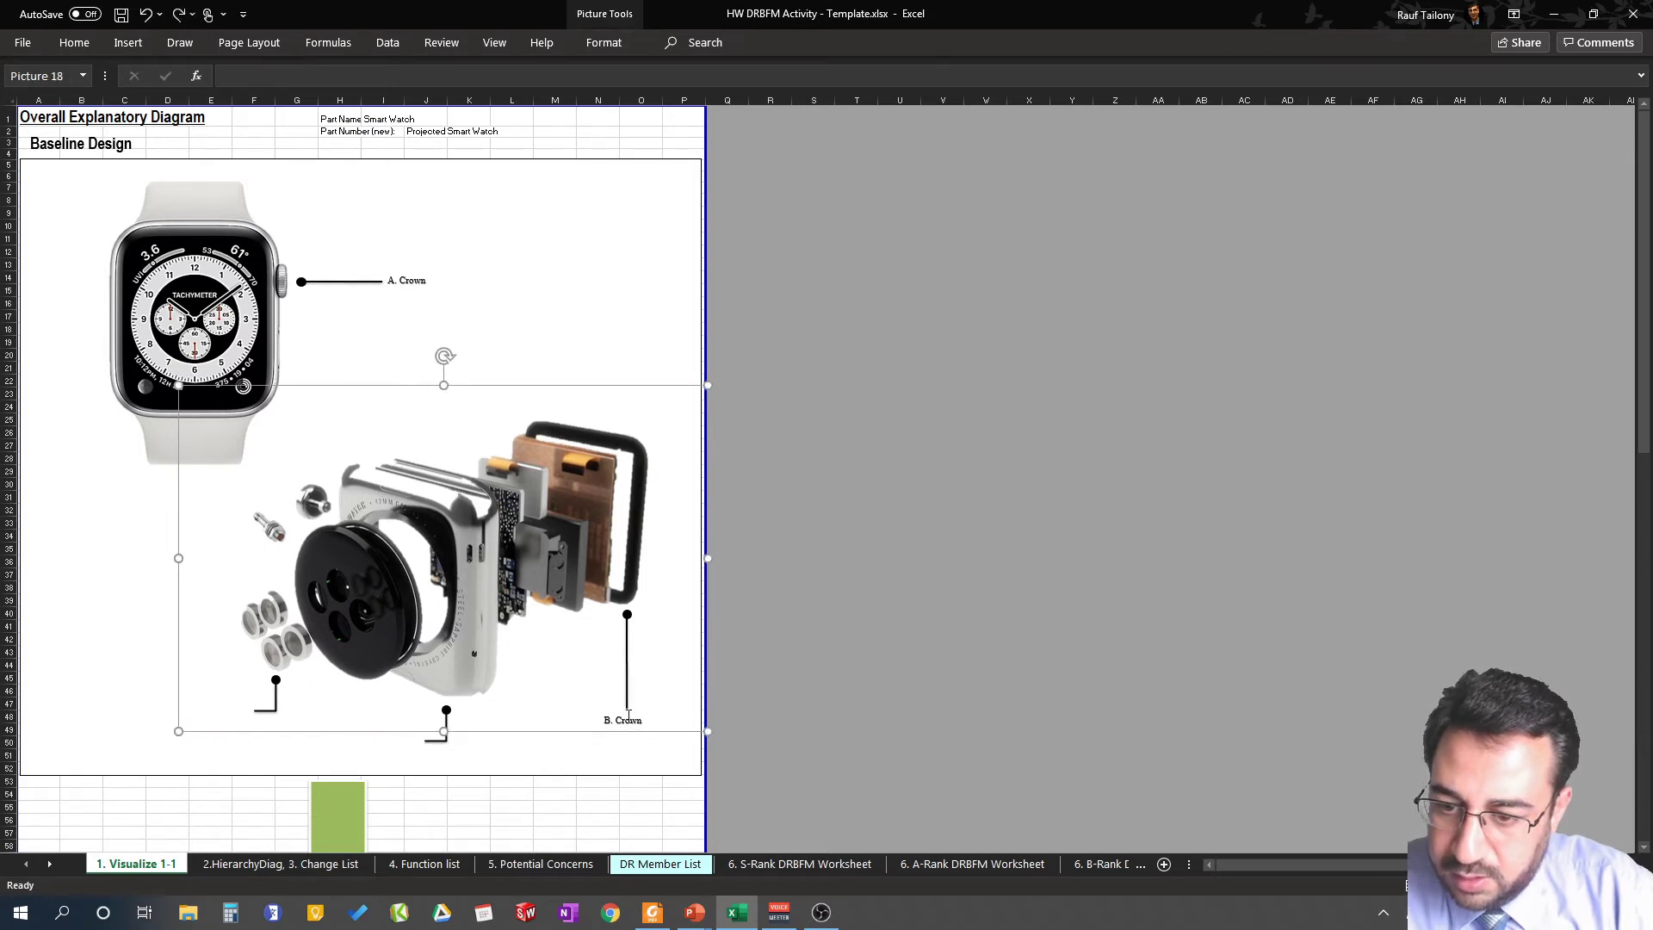
key(ctrl+z)
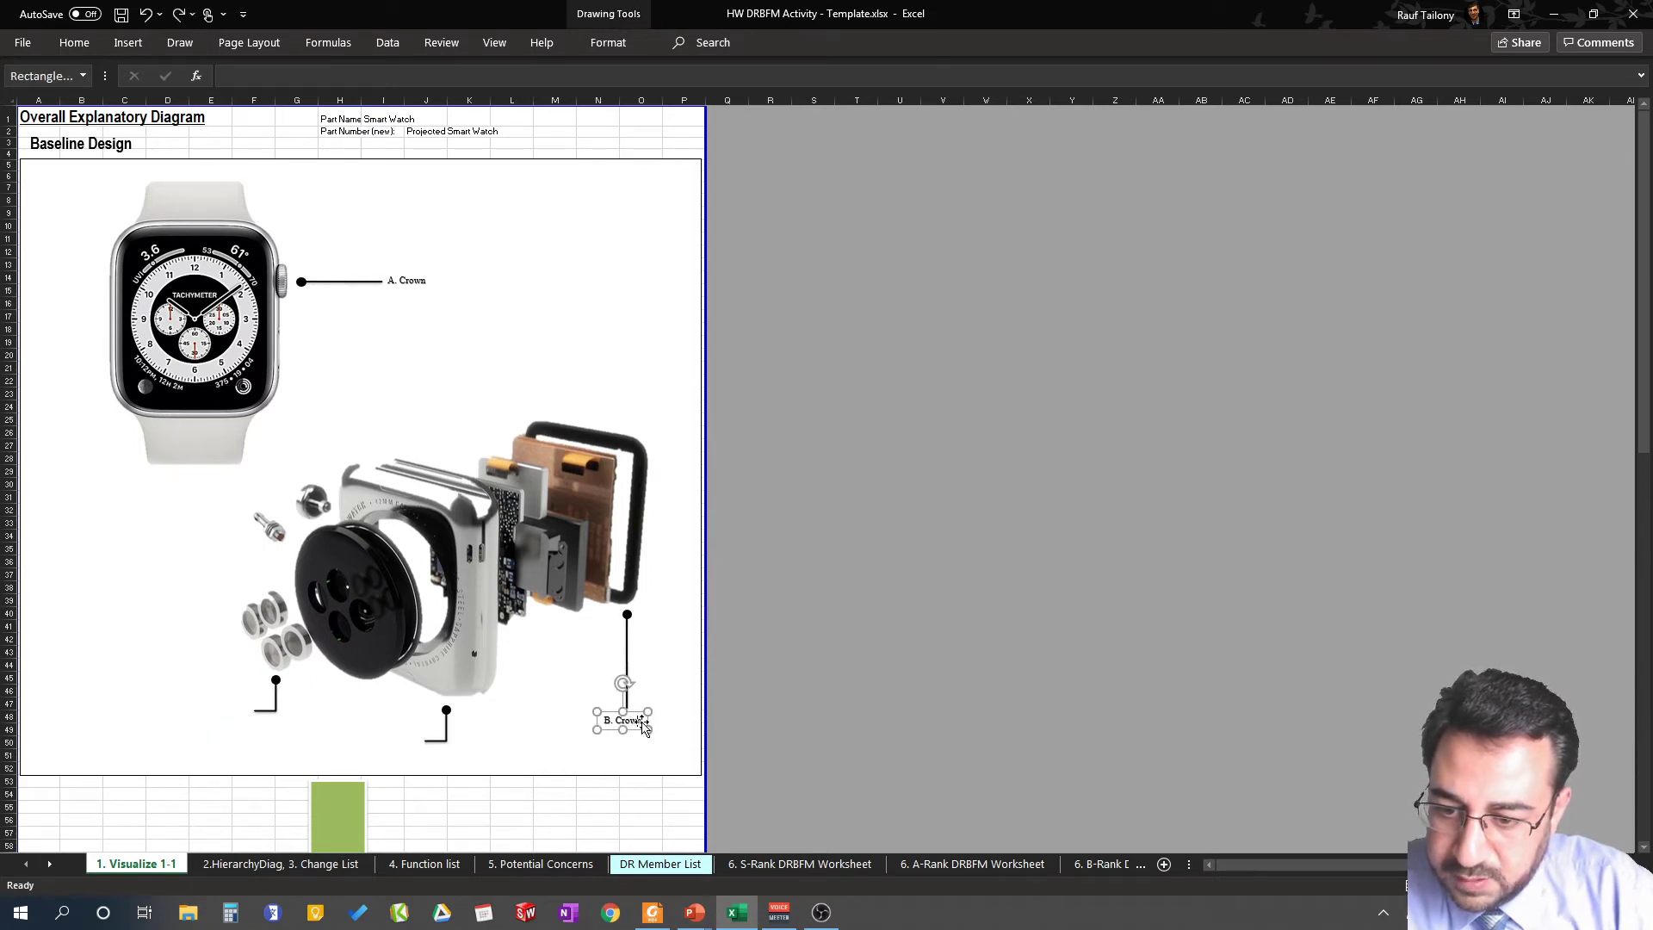
key(BackSpace)
key(BackSpace)
key(BackSpace)
key(BackSpace)
key(BackSpace)
key(BackSpace)
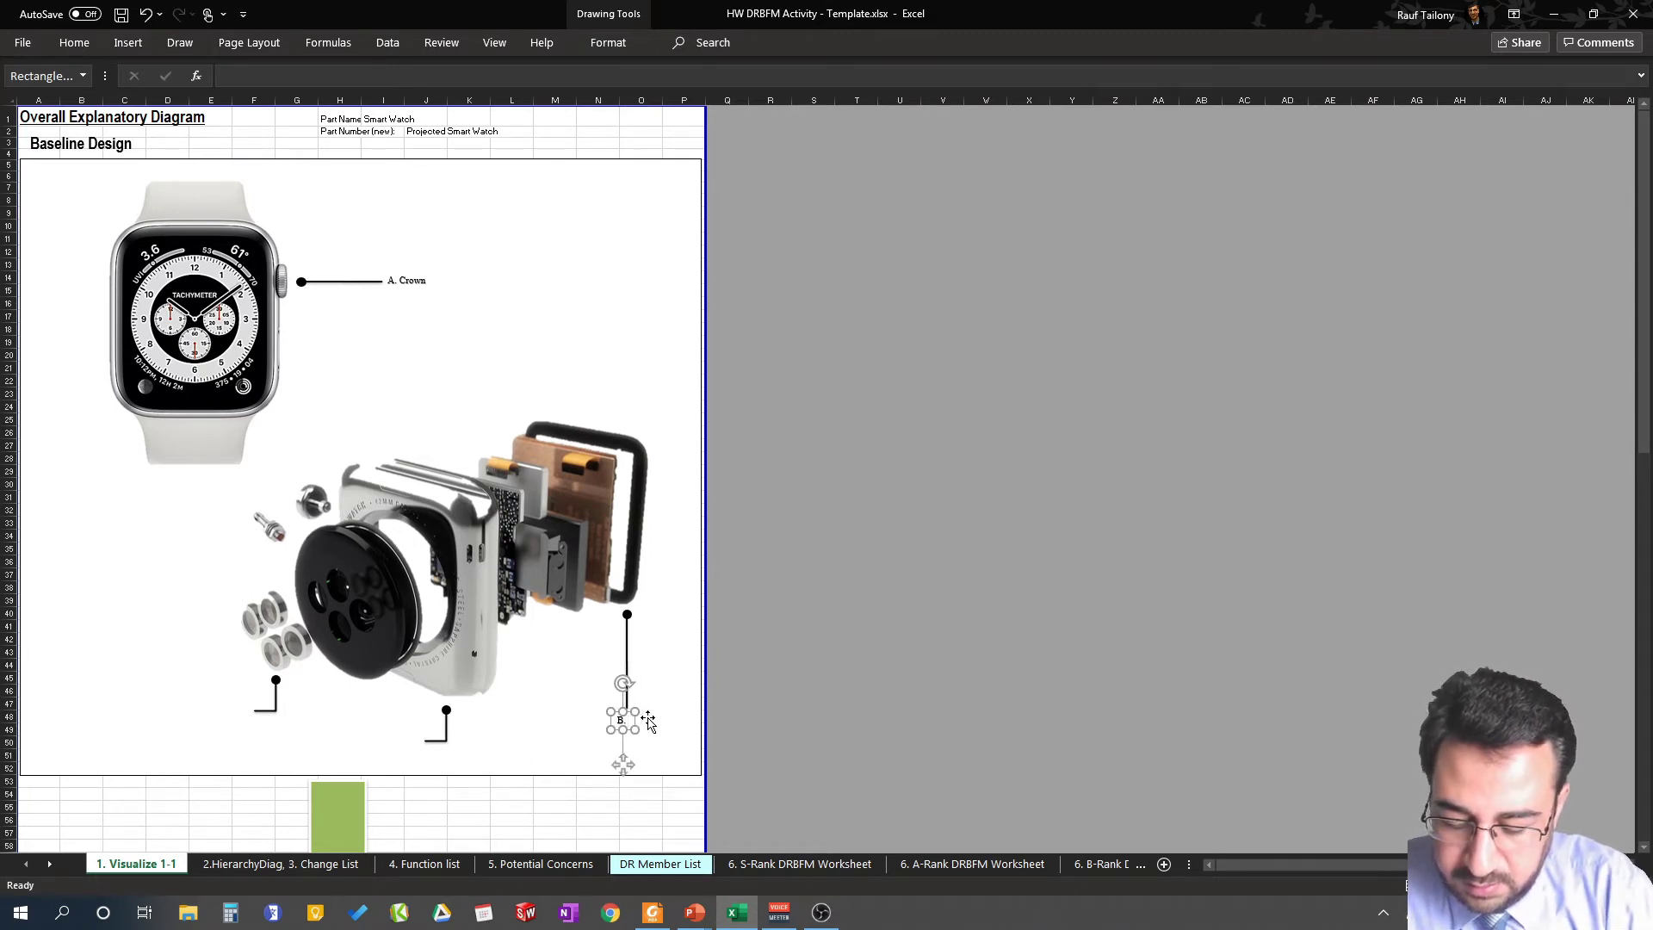
text(Touch Screen)
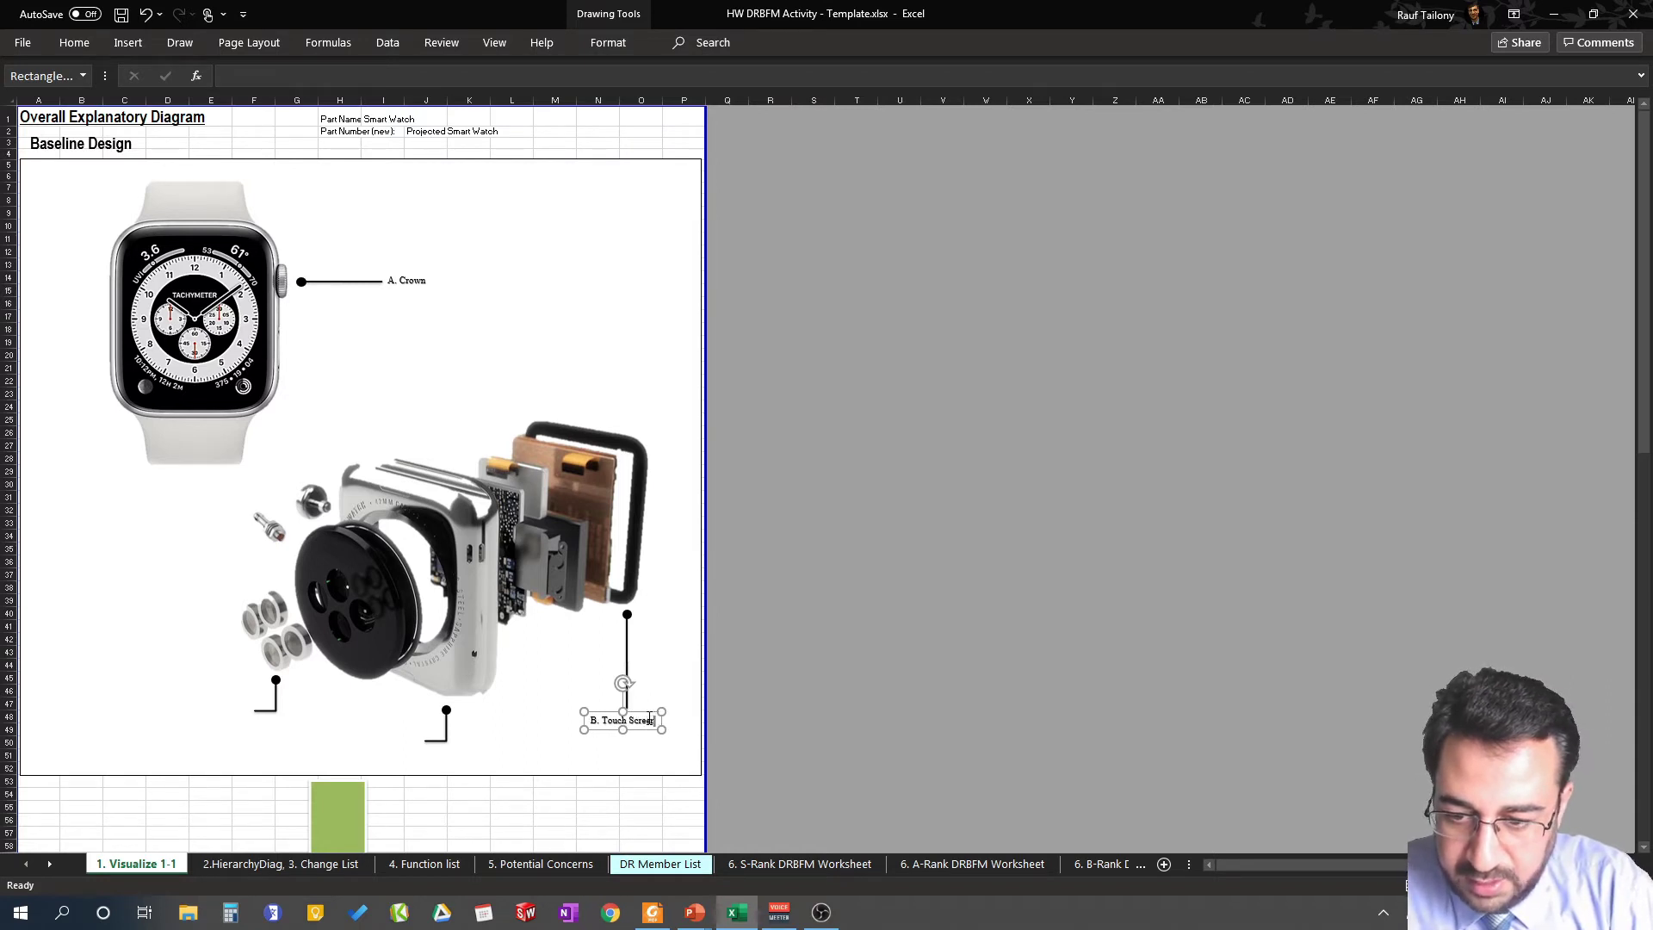
Copy the B. Touch Screen label to the bottom callout and retype it 'C. Steel Enclosure'
click(685, 646)
click(616, 720)
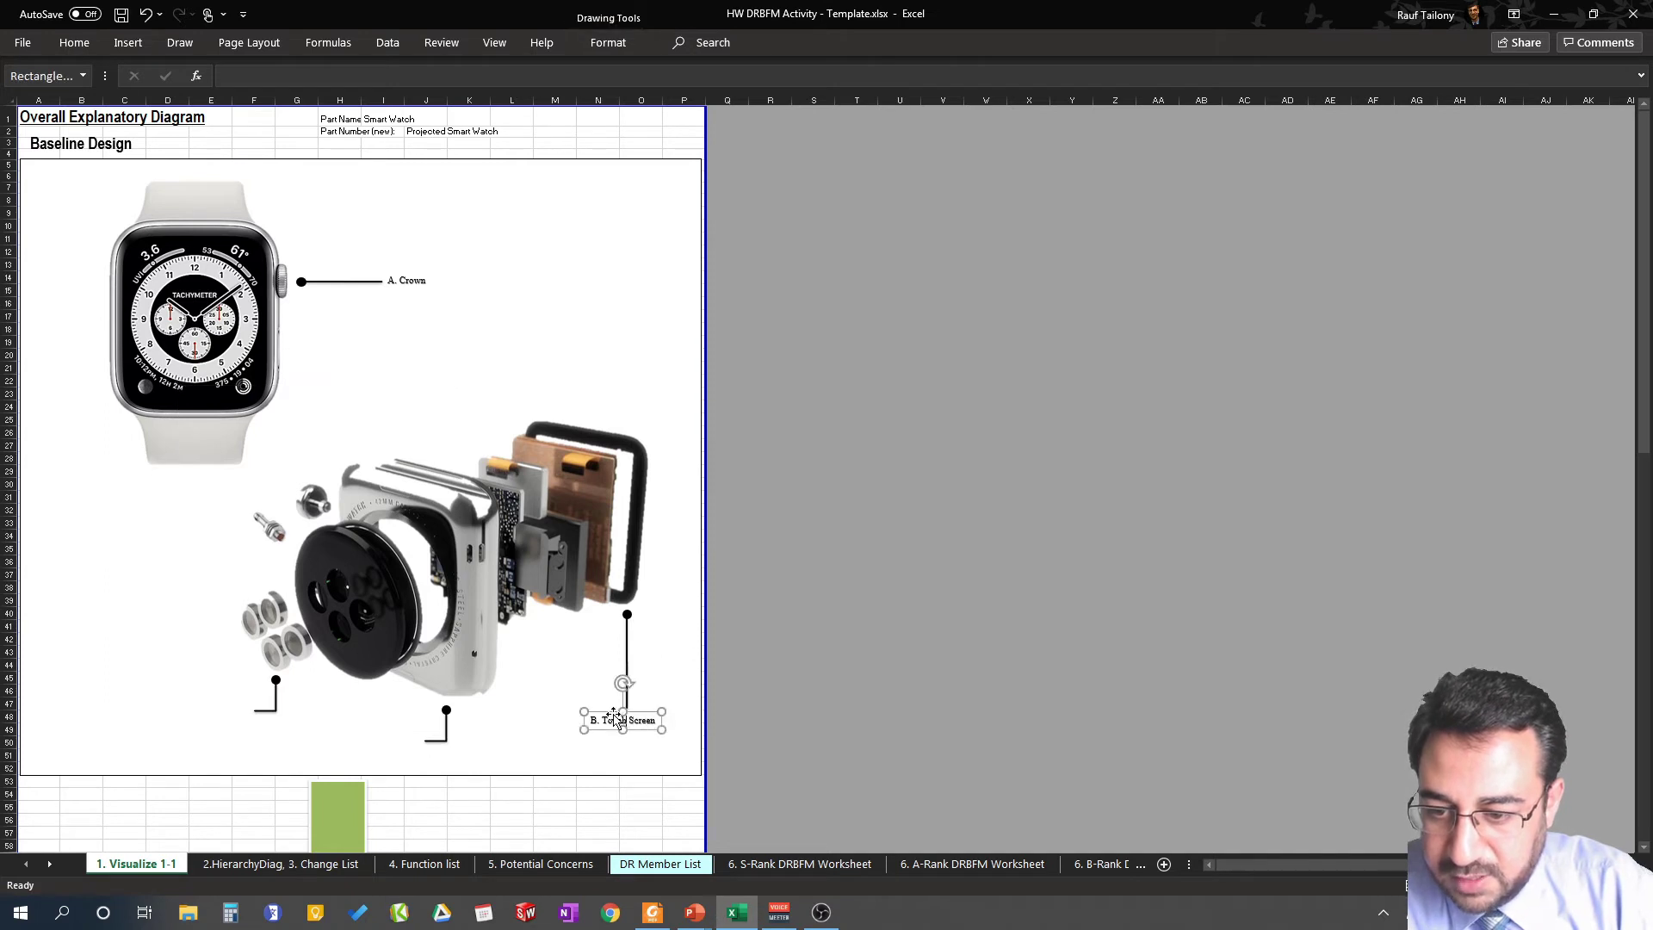
drag(616, 721, 379, 746)
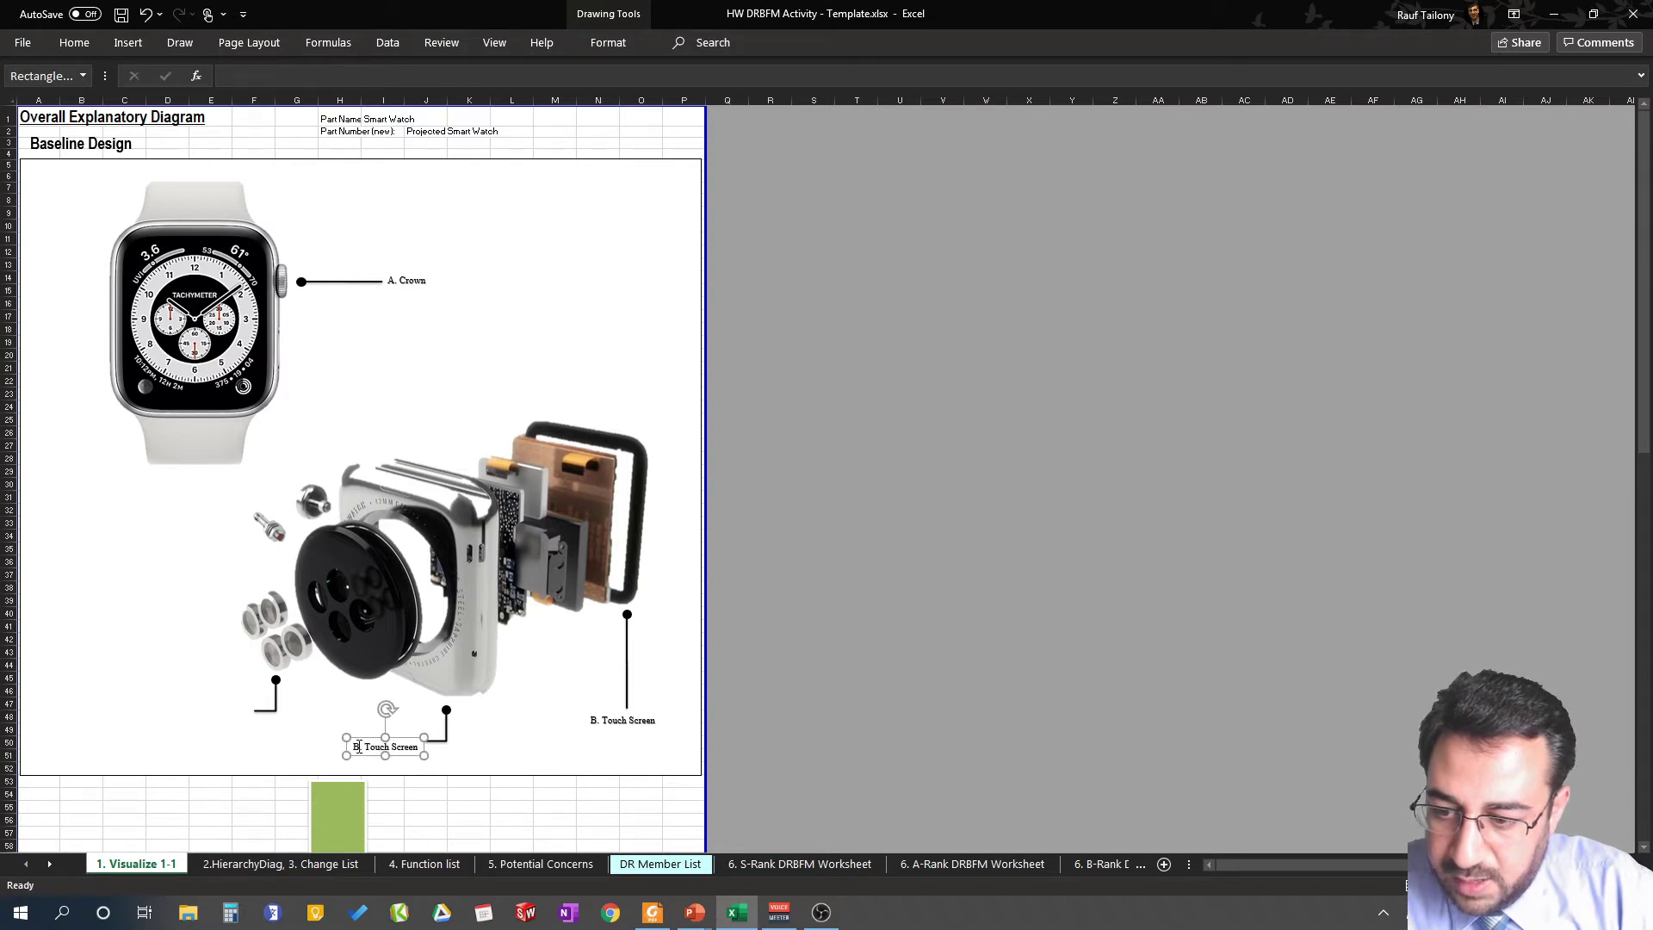
double_click(358, 747)
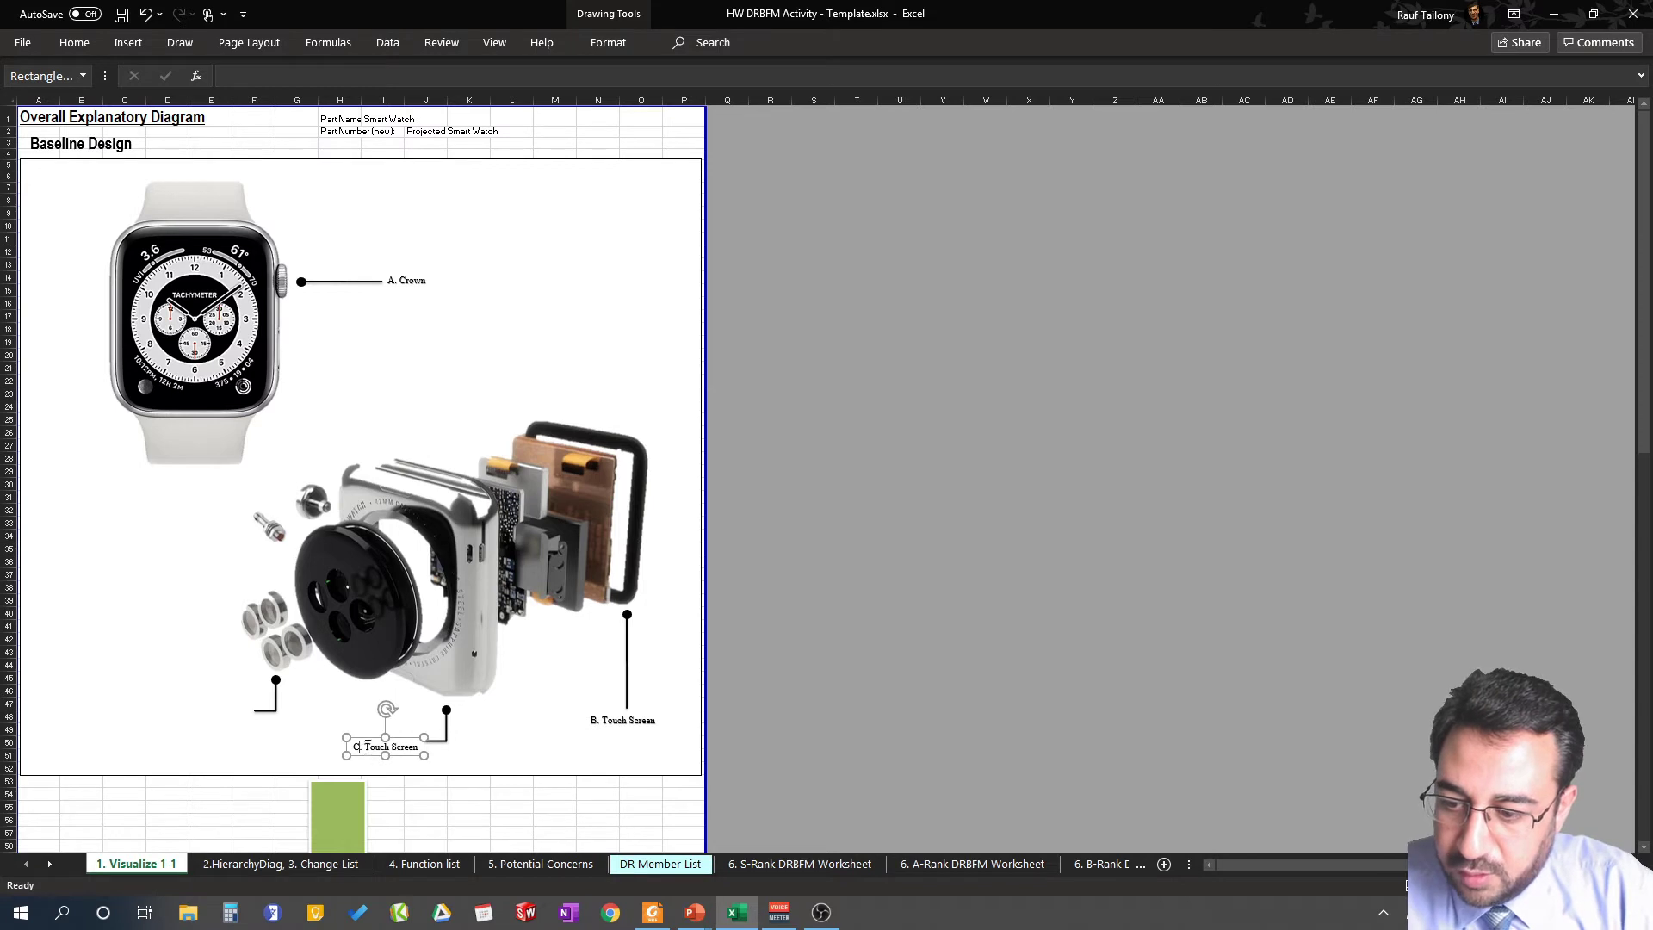
drag(390, 755, 418, 749)
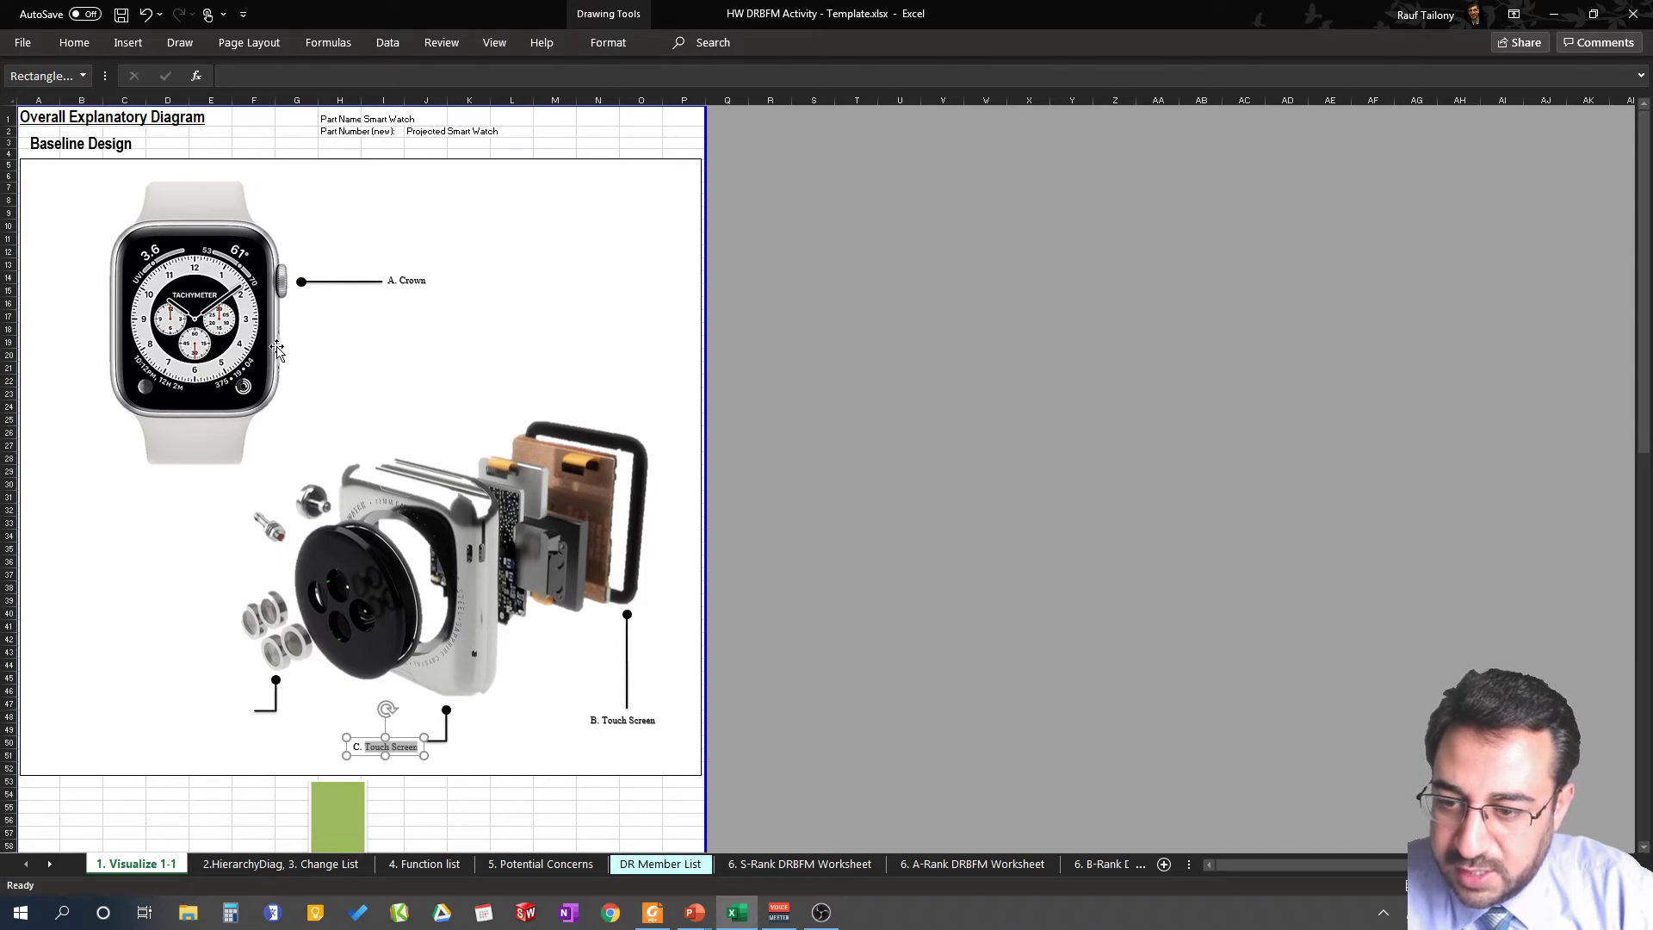
scroll(267, 363, down, 6)
scroll(268, 363, down, 9)
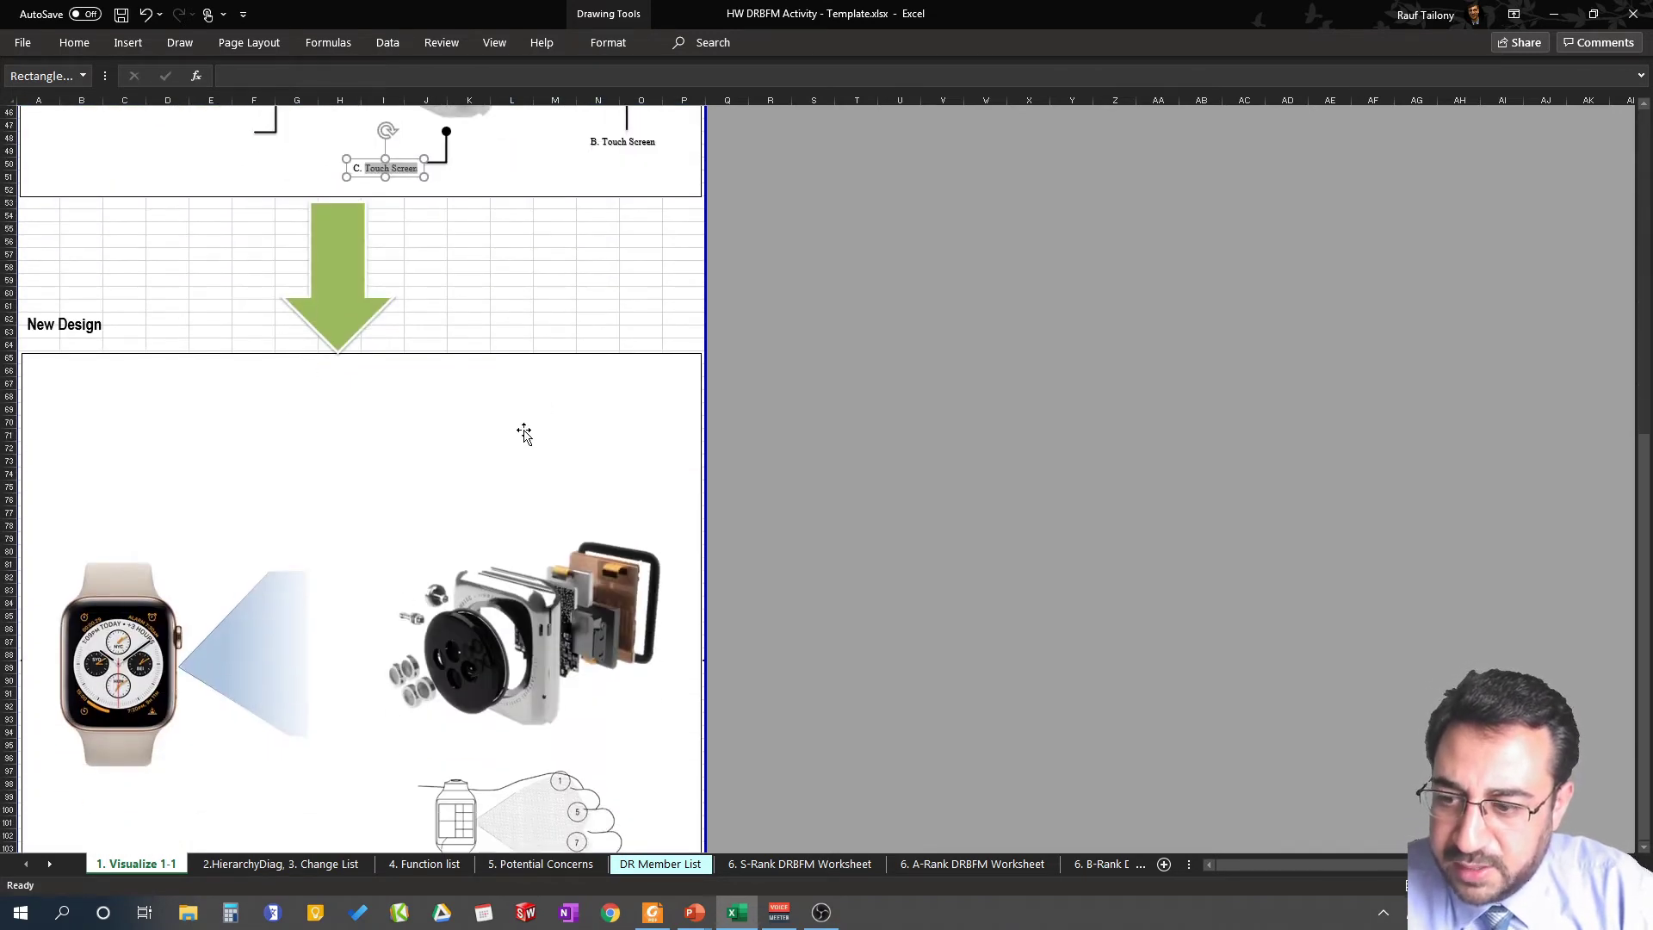
scroll(525, 433, up, 9)
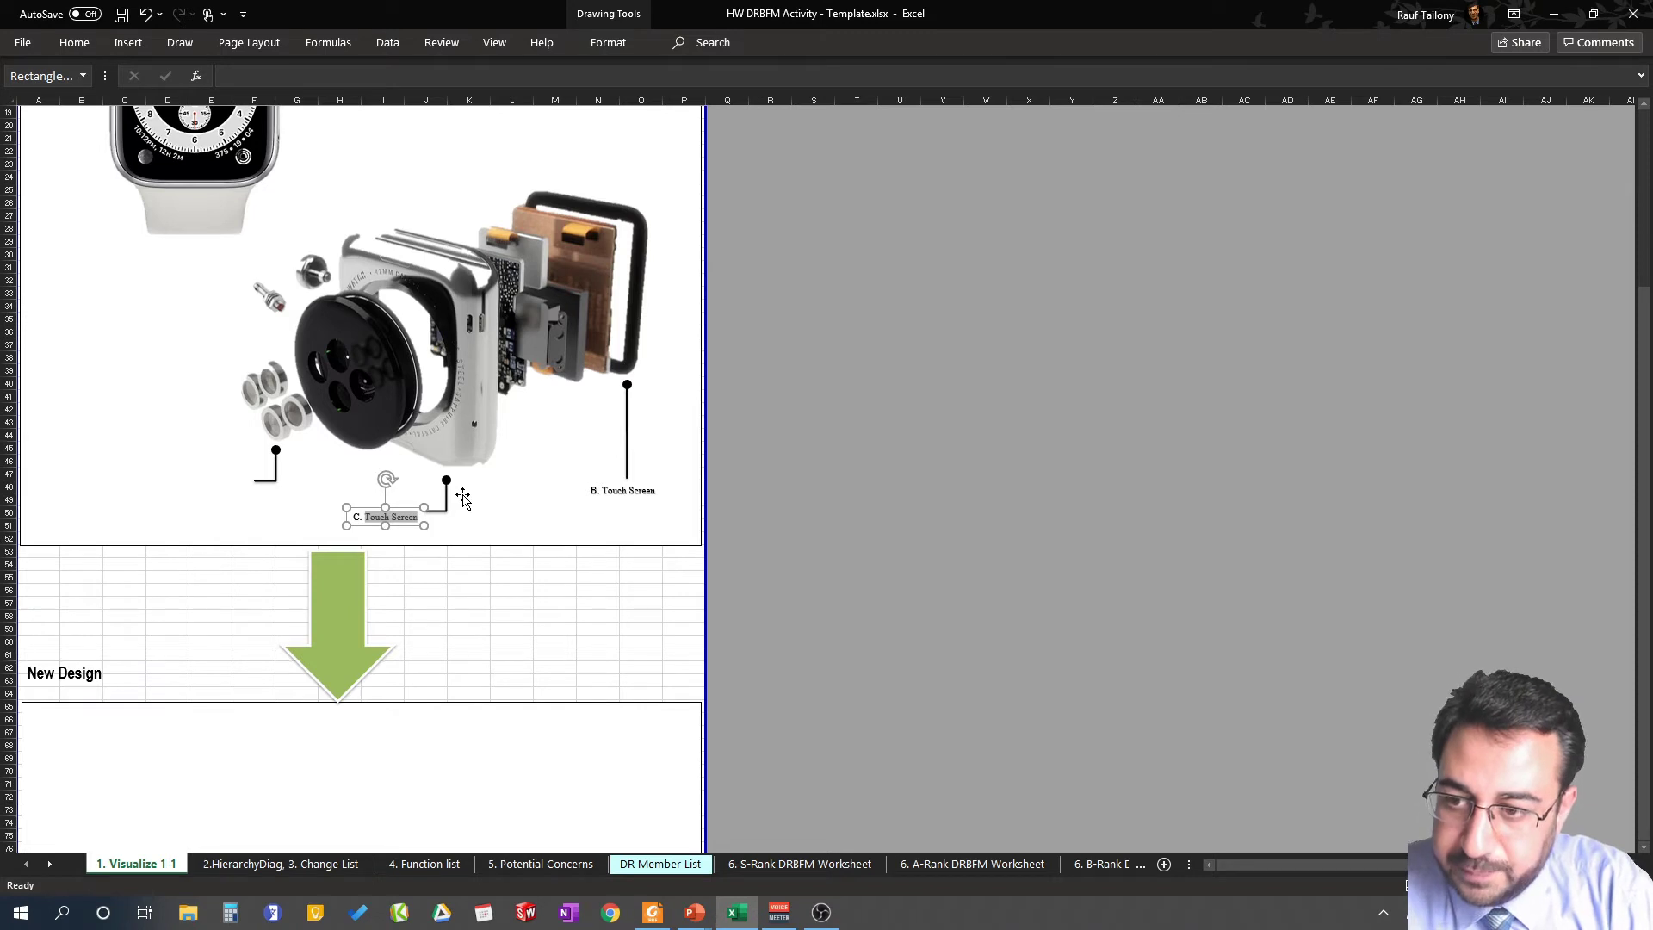
text(B)
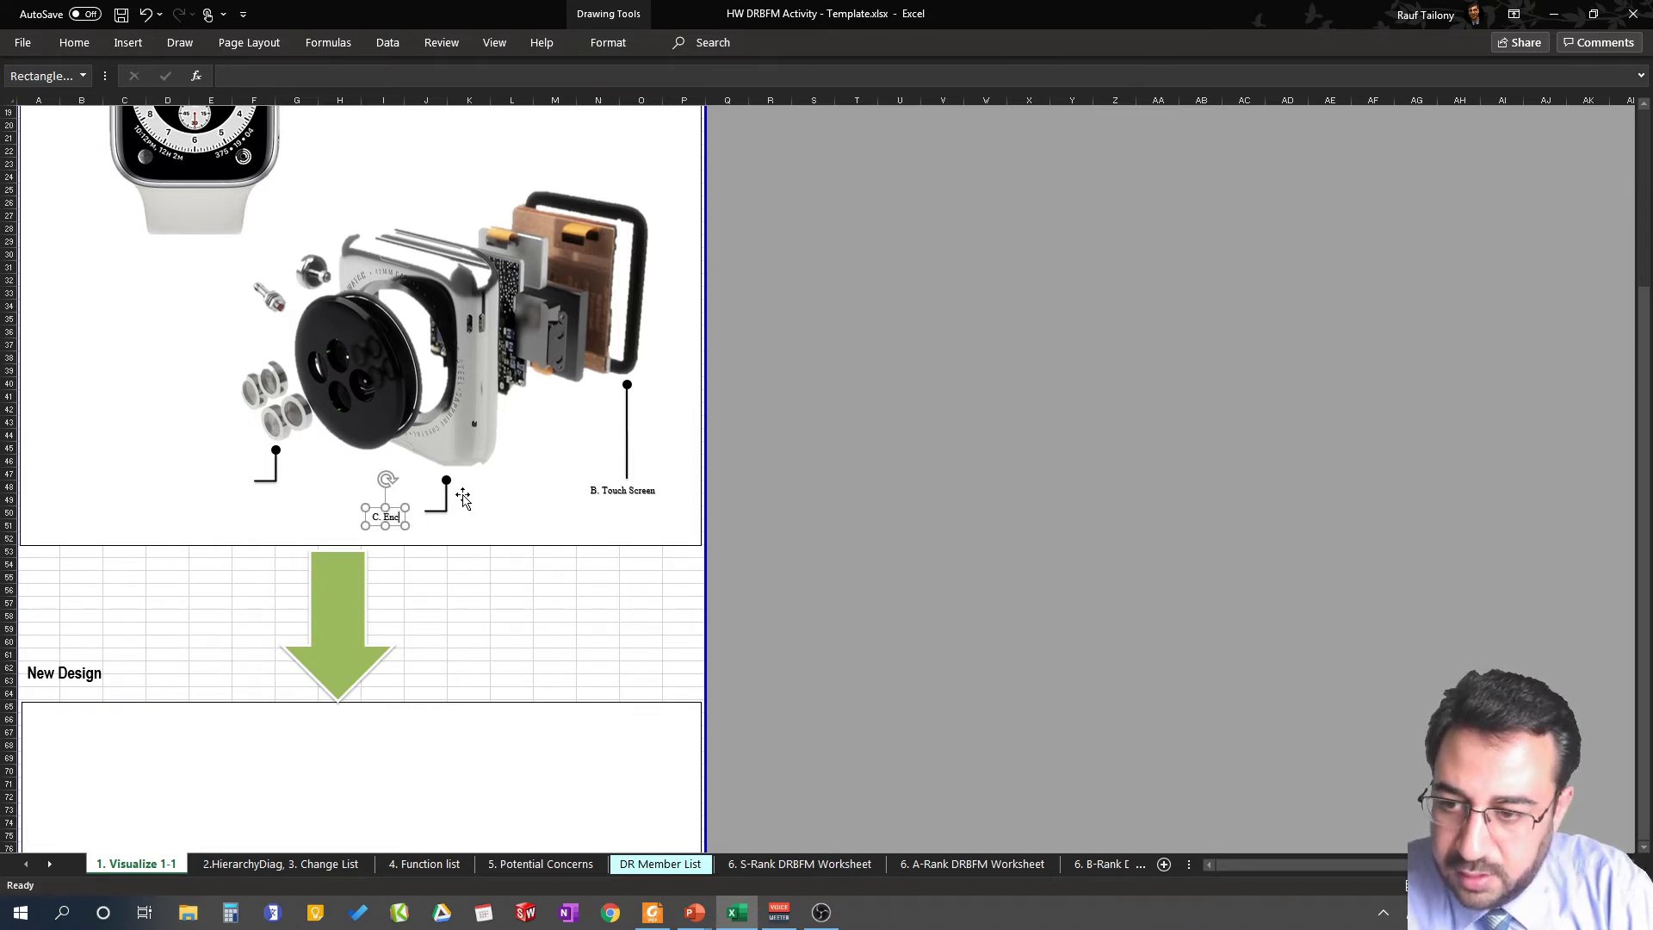
key(BackSpace)
text(Steel Enclosure)
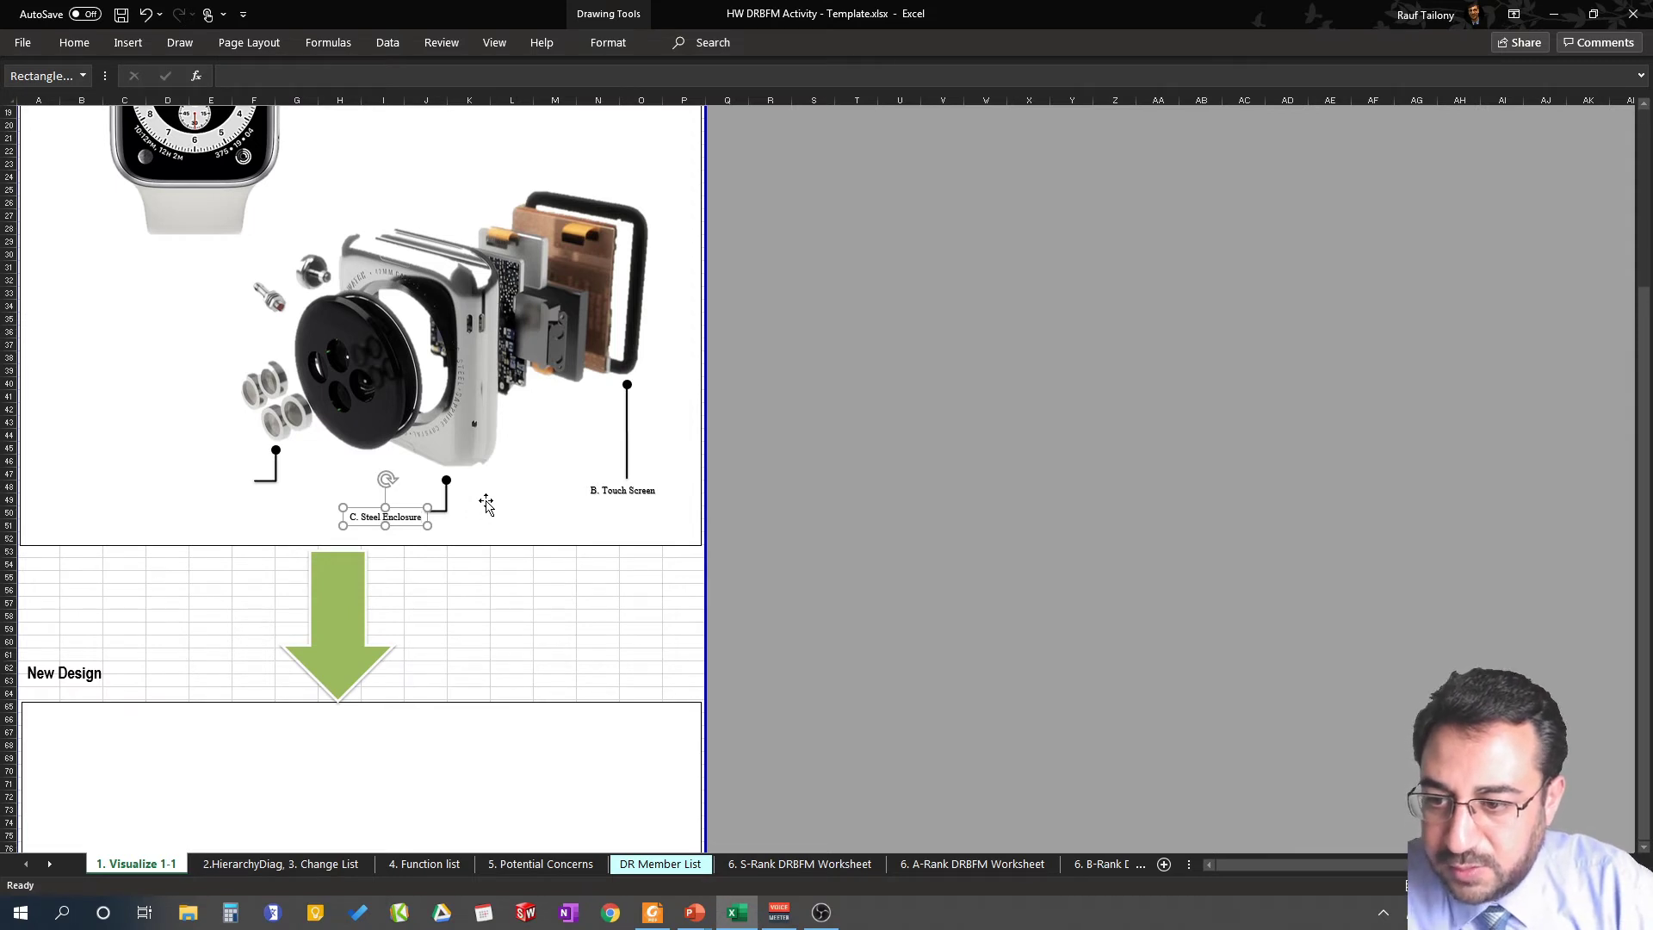
click(486, 506)
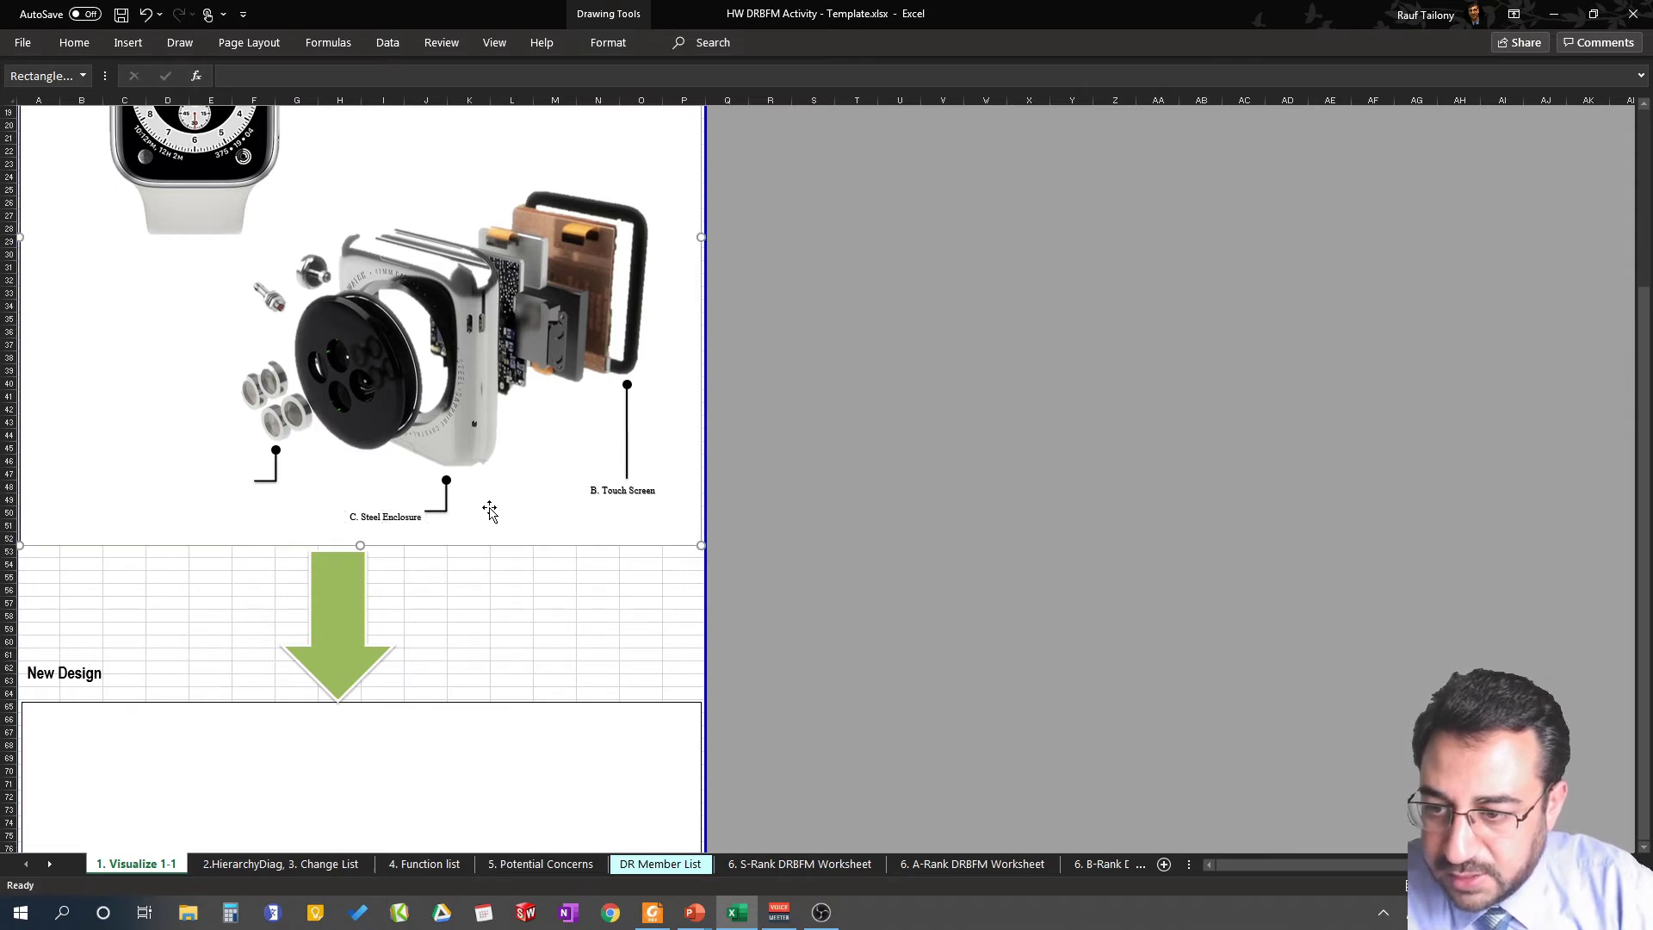
Copy the C label to the lower-left callout and change it to 'D. Biometric Sensors'
click(410, 516)
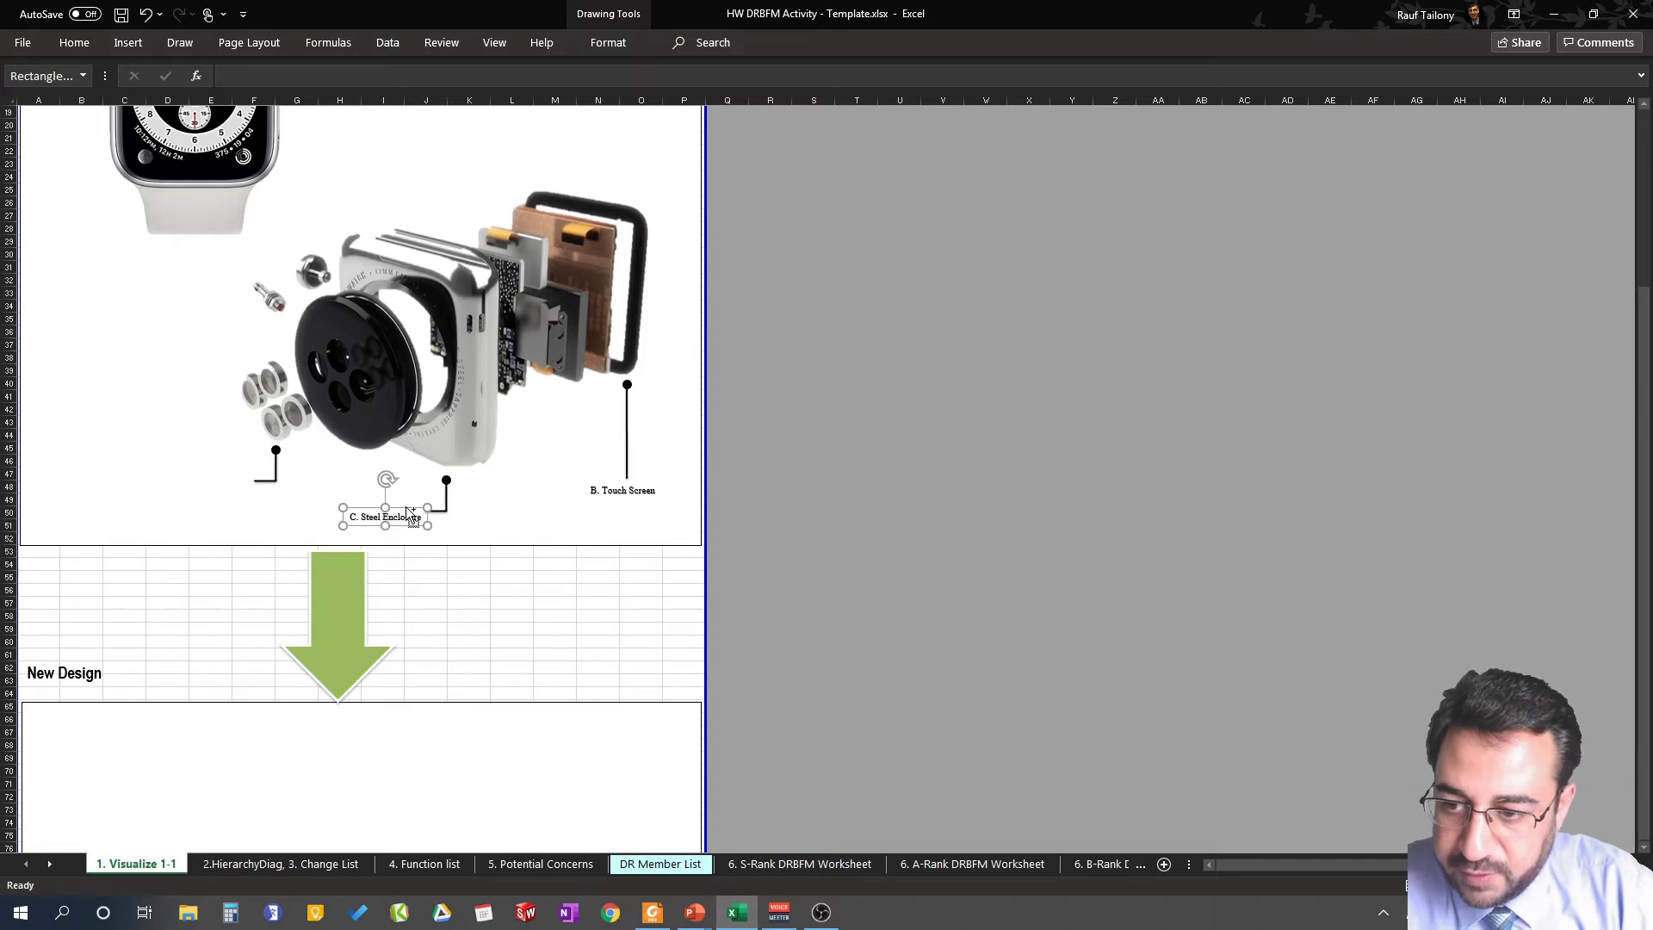
drag(410, 514, 203, 491)
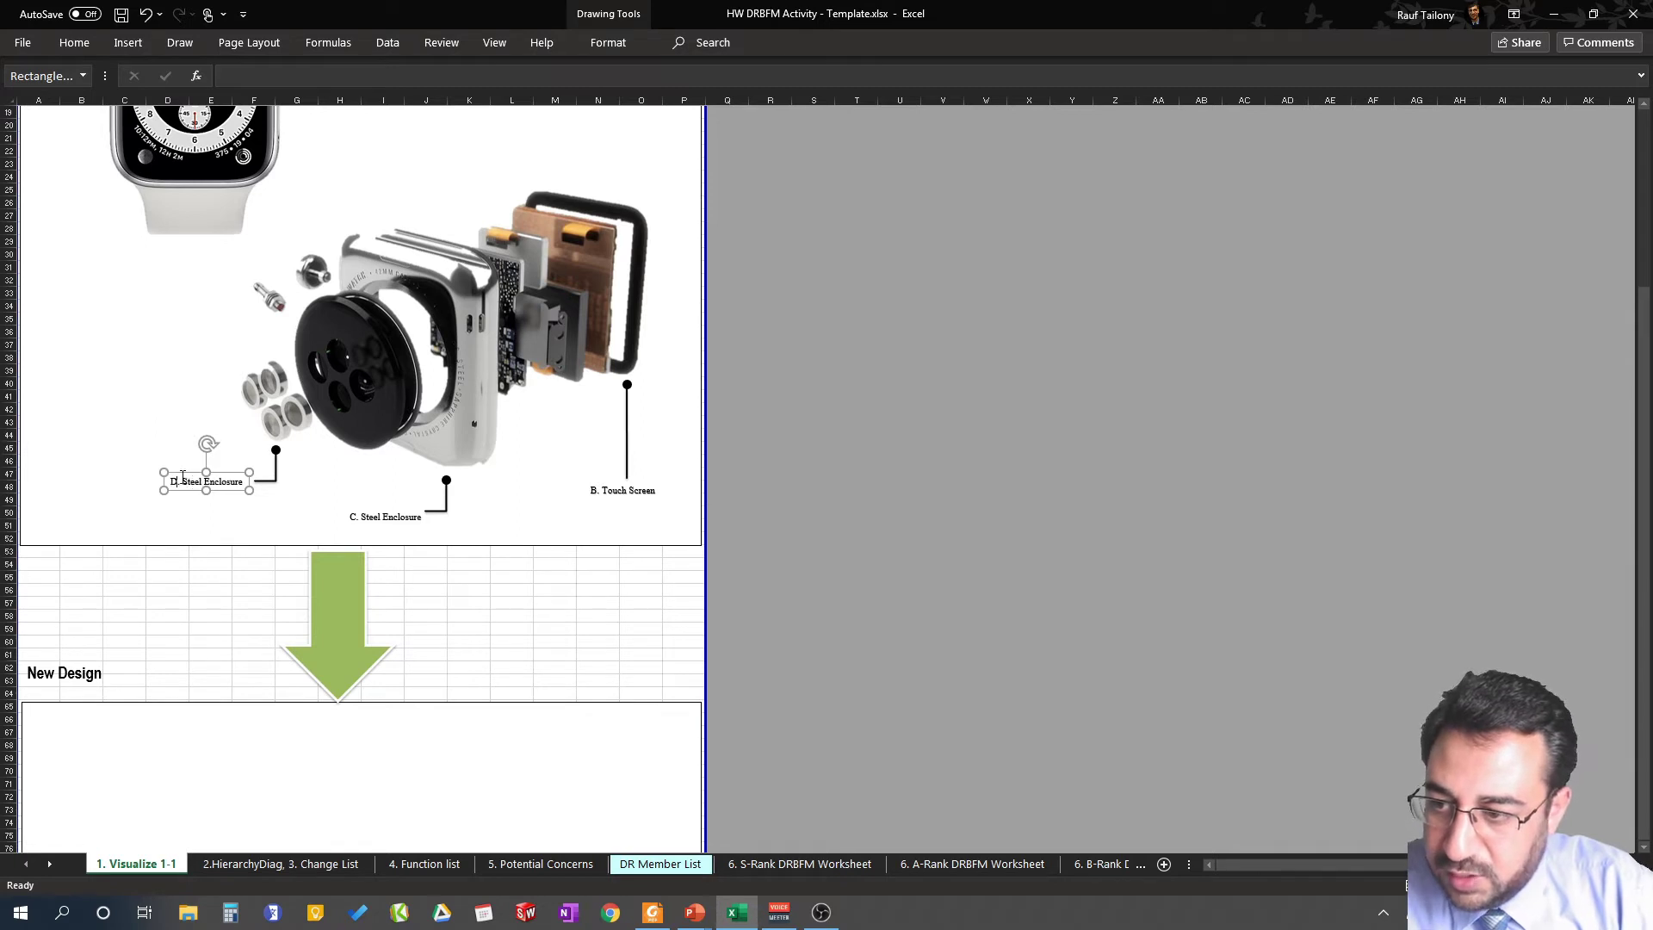
drag(183, 480, 243, 482)
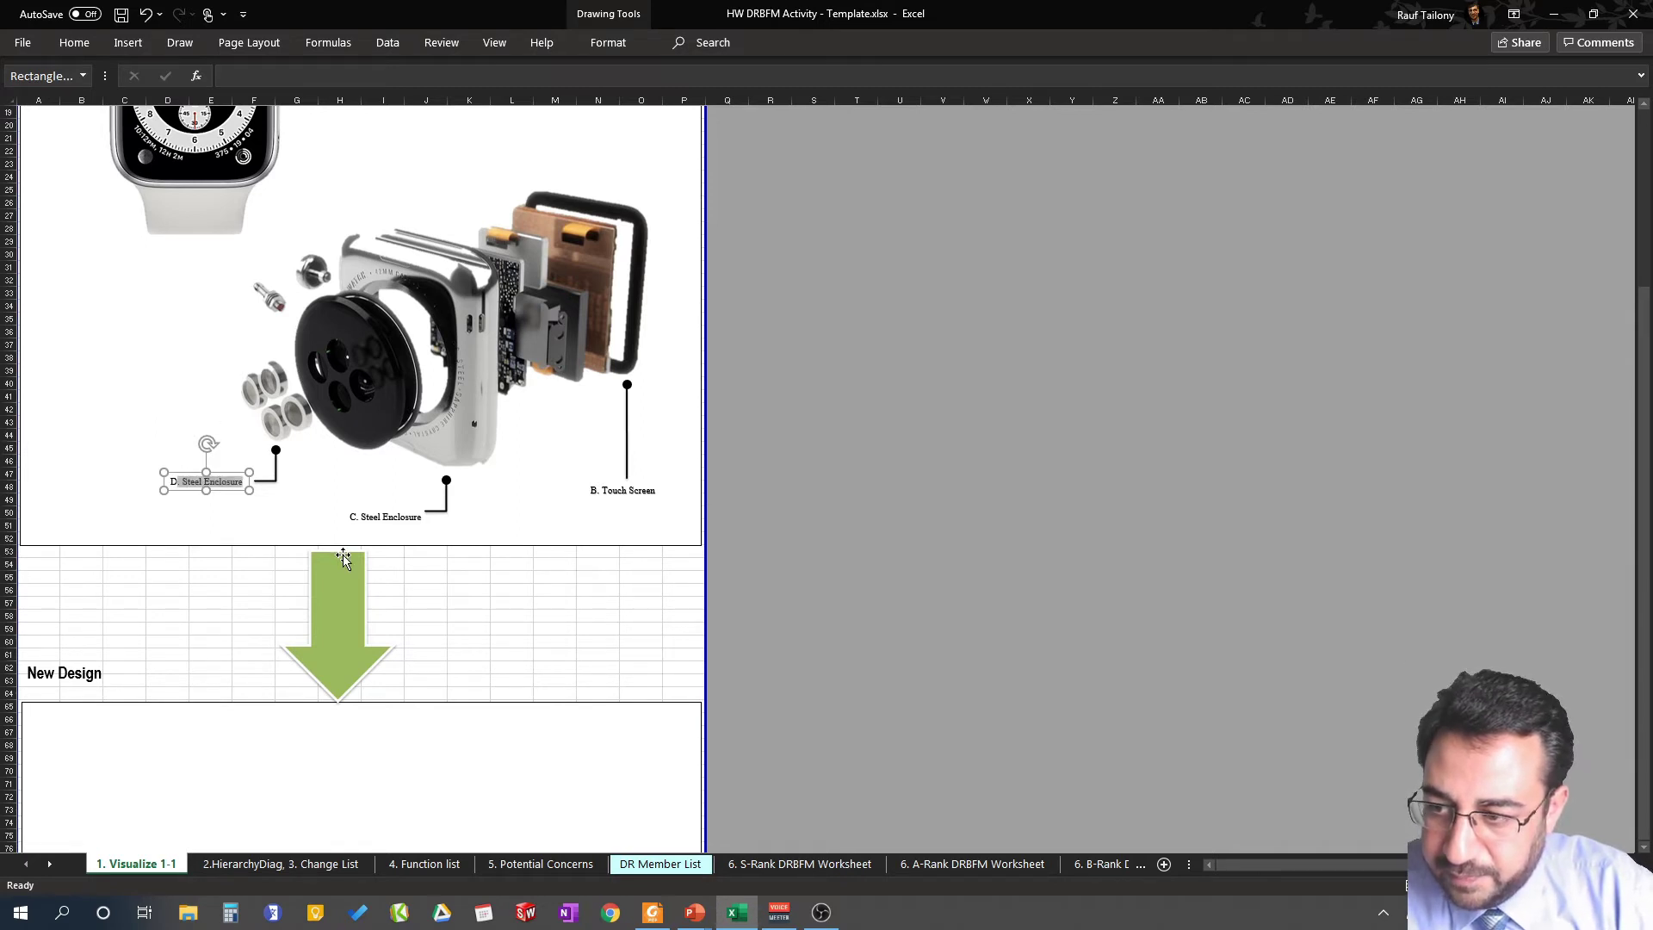
key(Right)
key(BackSpace)
key(BackSpace)
key(BackSpace)
key(BackSpace)
key(BackSpace)
key(BackSpace)
key(BackSpace)
key(BackSpace)
key(BackSpace)
key(BackSpace)
key(BackSpace)
key(BackSpace)
key(BackSpace)
key(BackSpace)
key(BackSpace)
text(Biom)
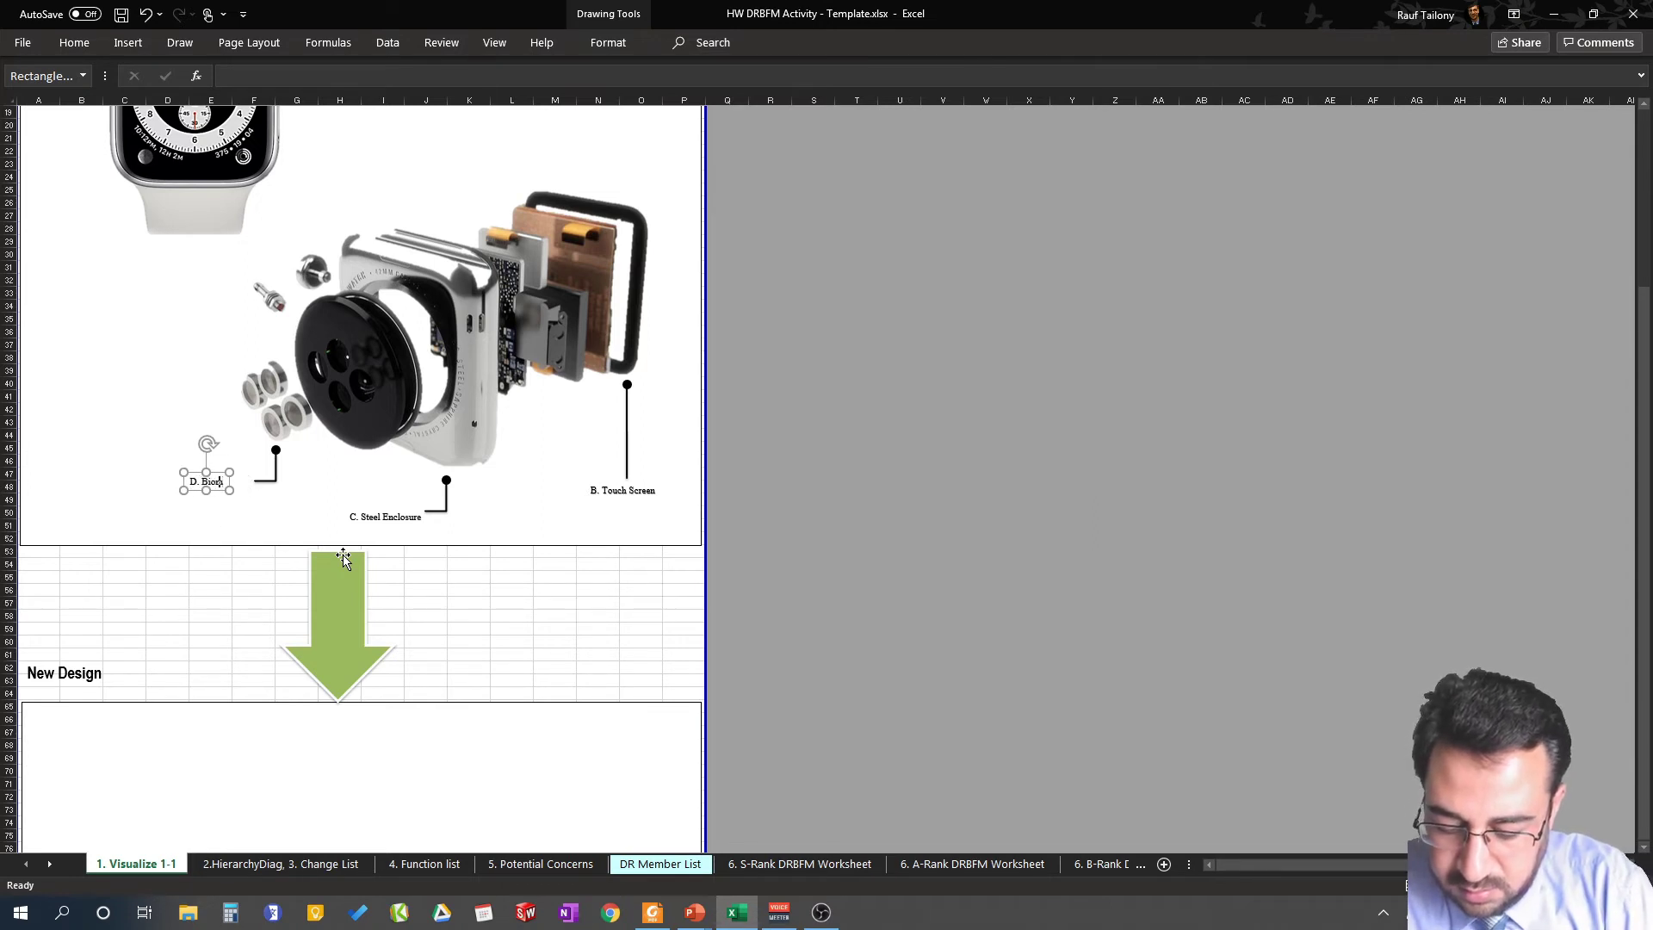
text(etric Sensors)
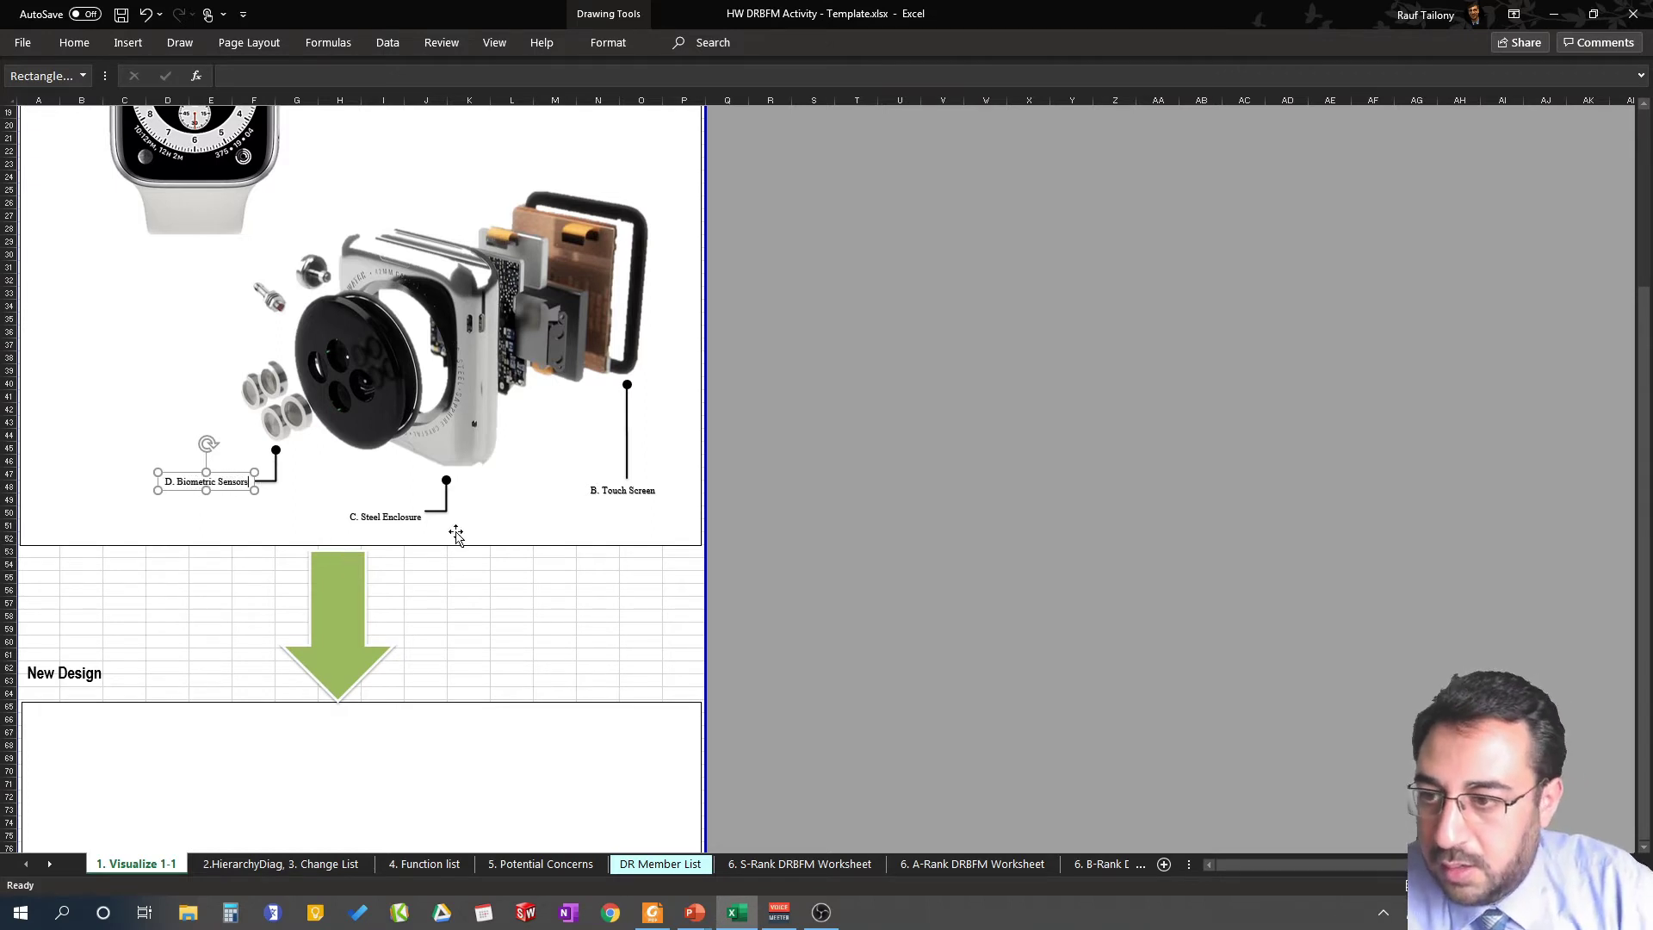
Paste a copy of the A. Crown label into New Design above the new watch
click(945, 384)
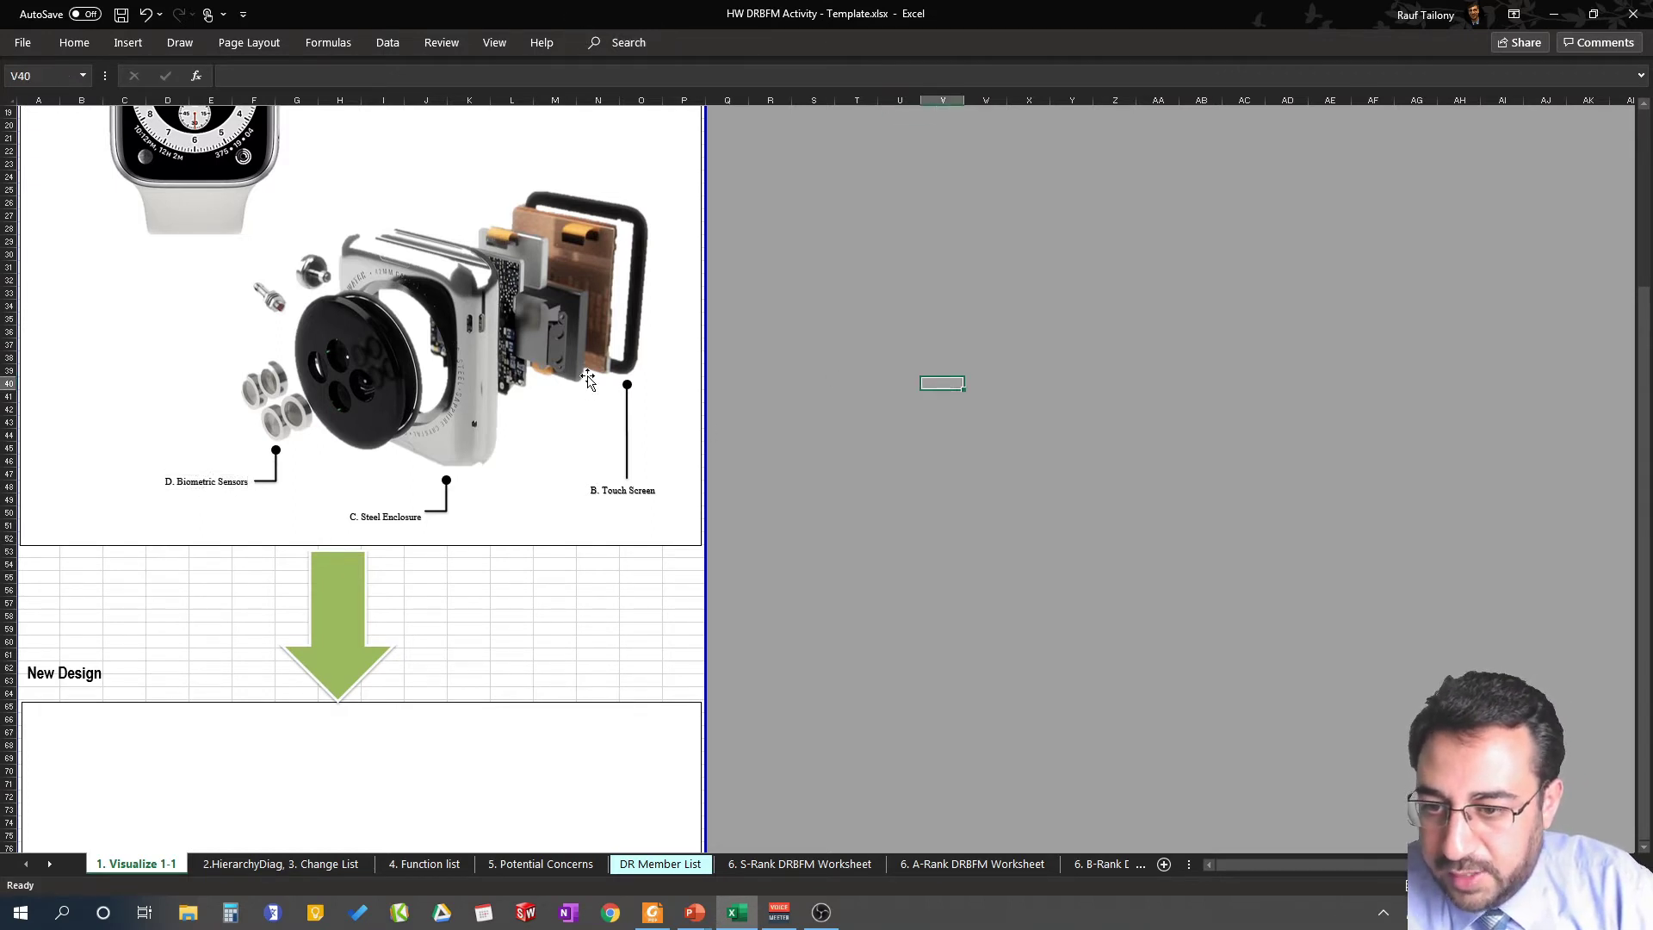
scroll(585, 387, down, 9)
scroll(539, 344, down, 4)
scroll(325, 385, up, 2)
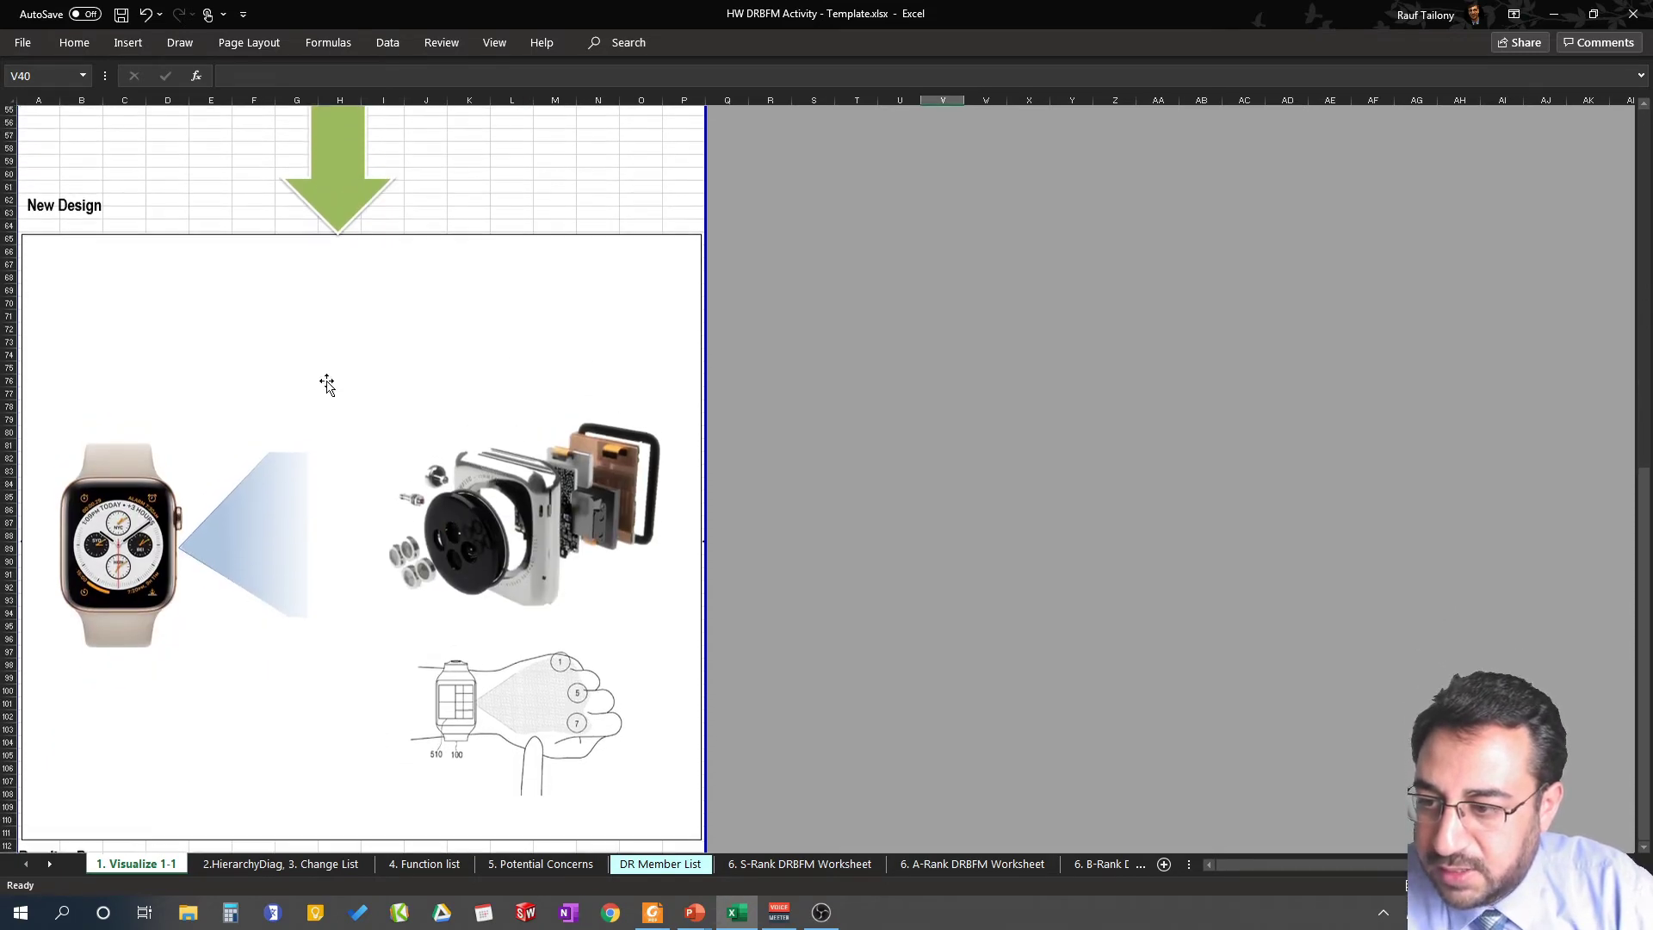
scroll(328, 389, up, 17)
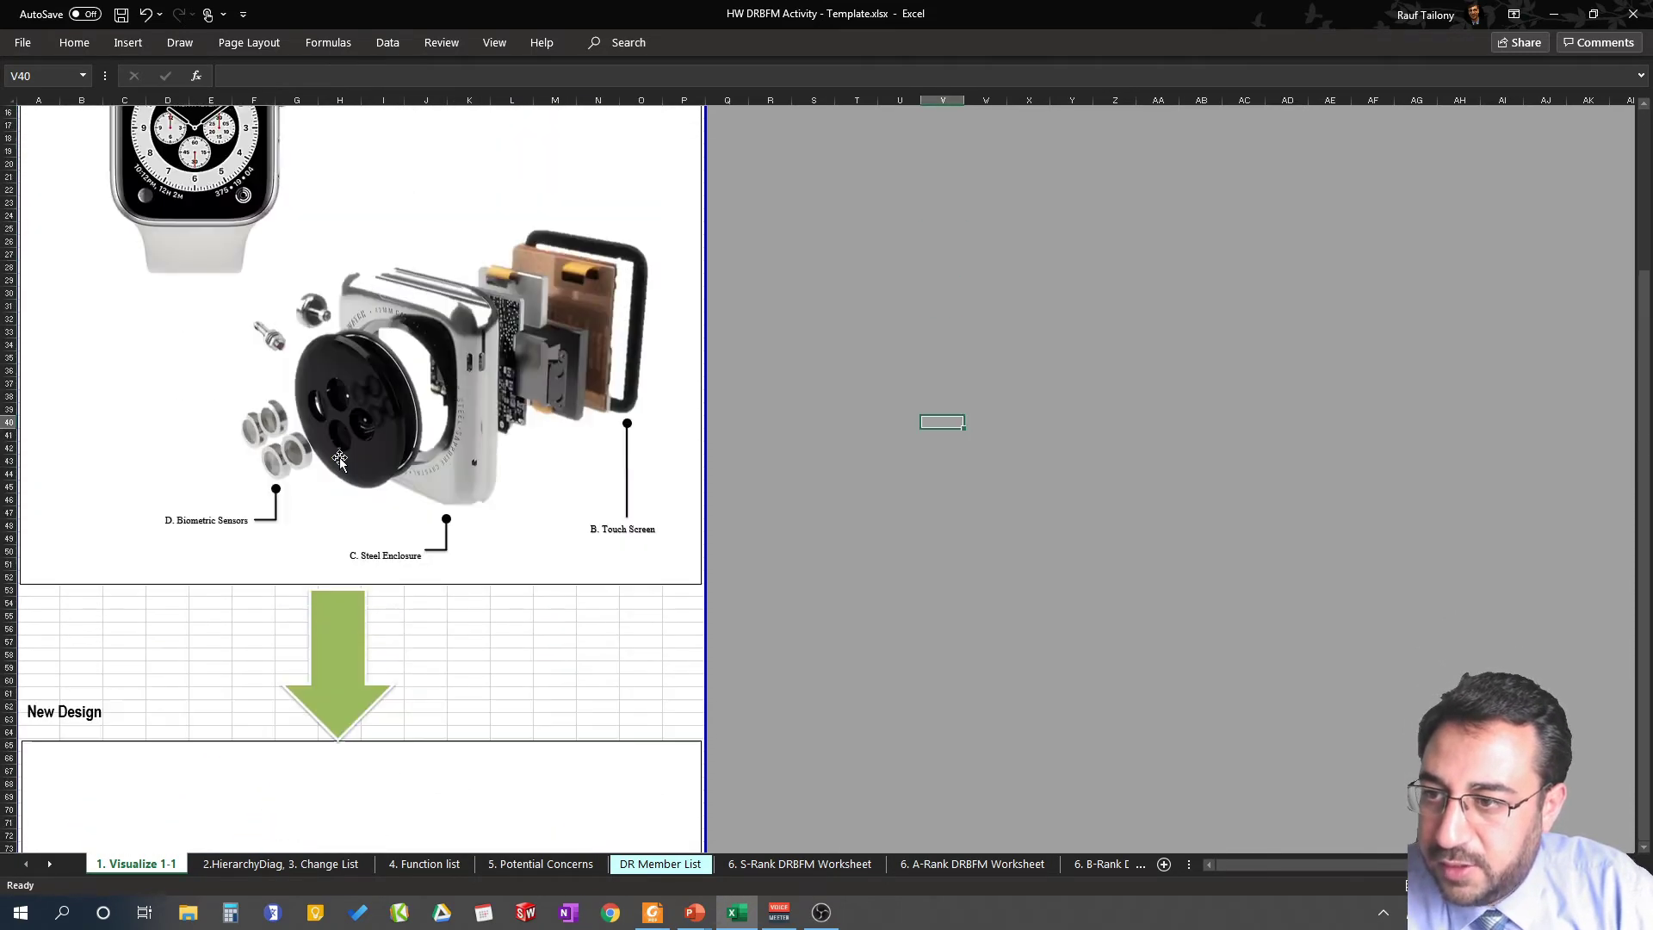
click(304, 286)
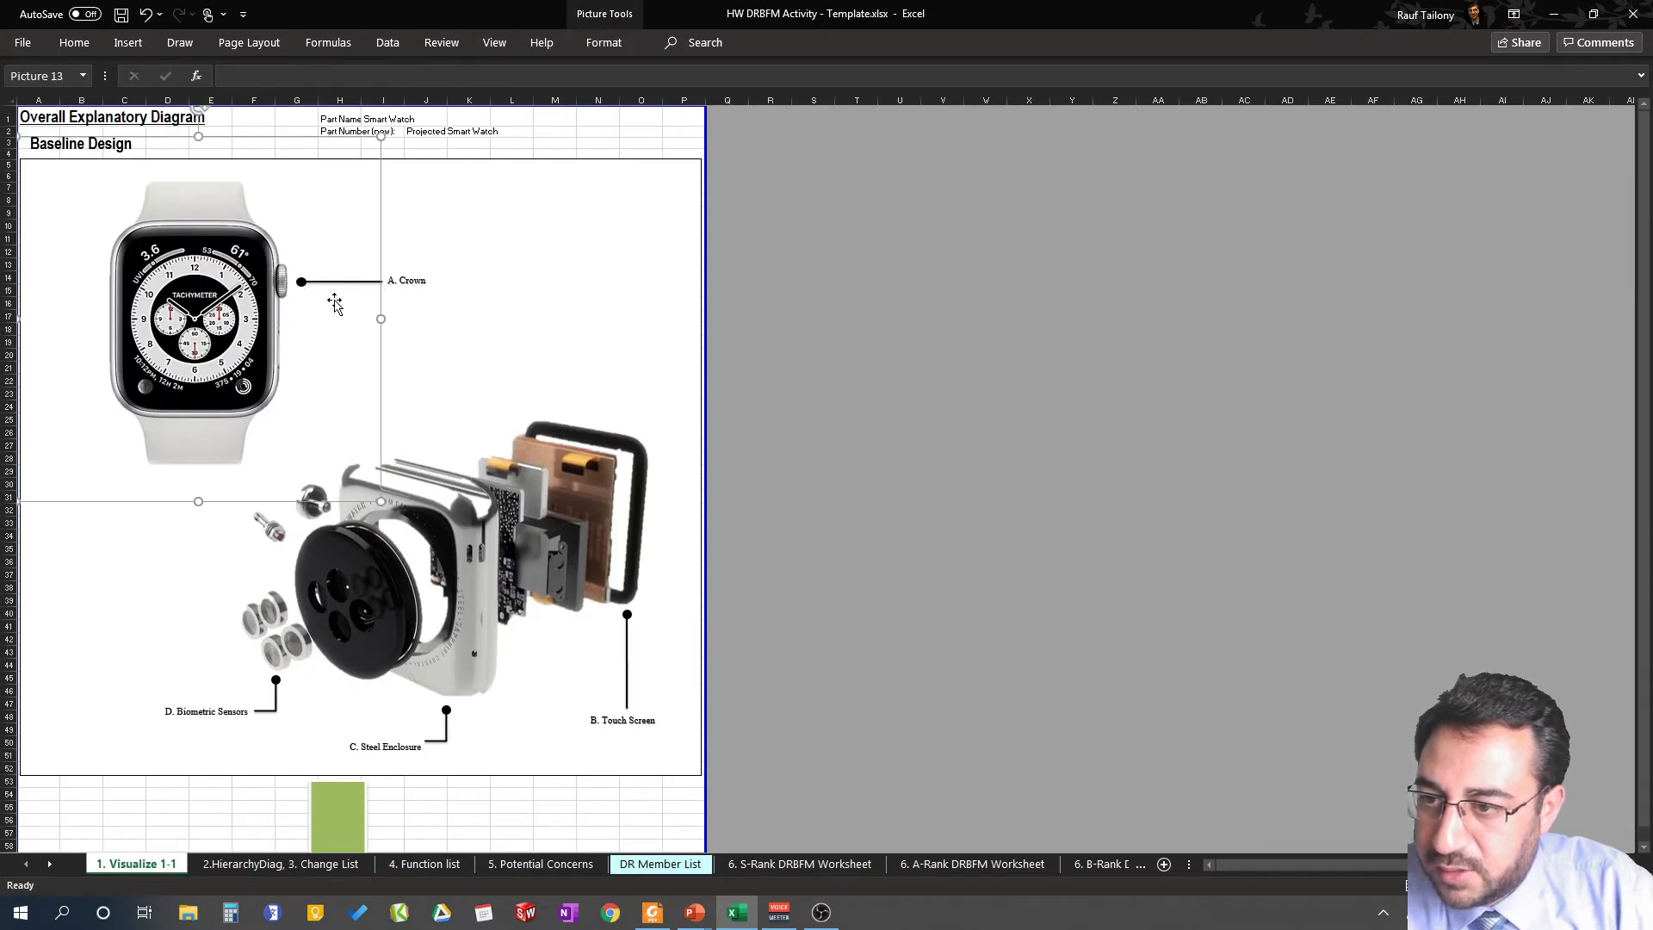
click(410, 282)
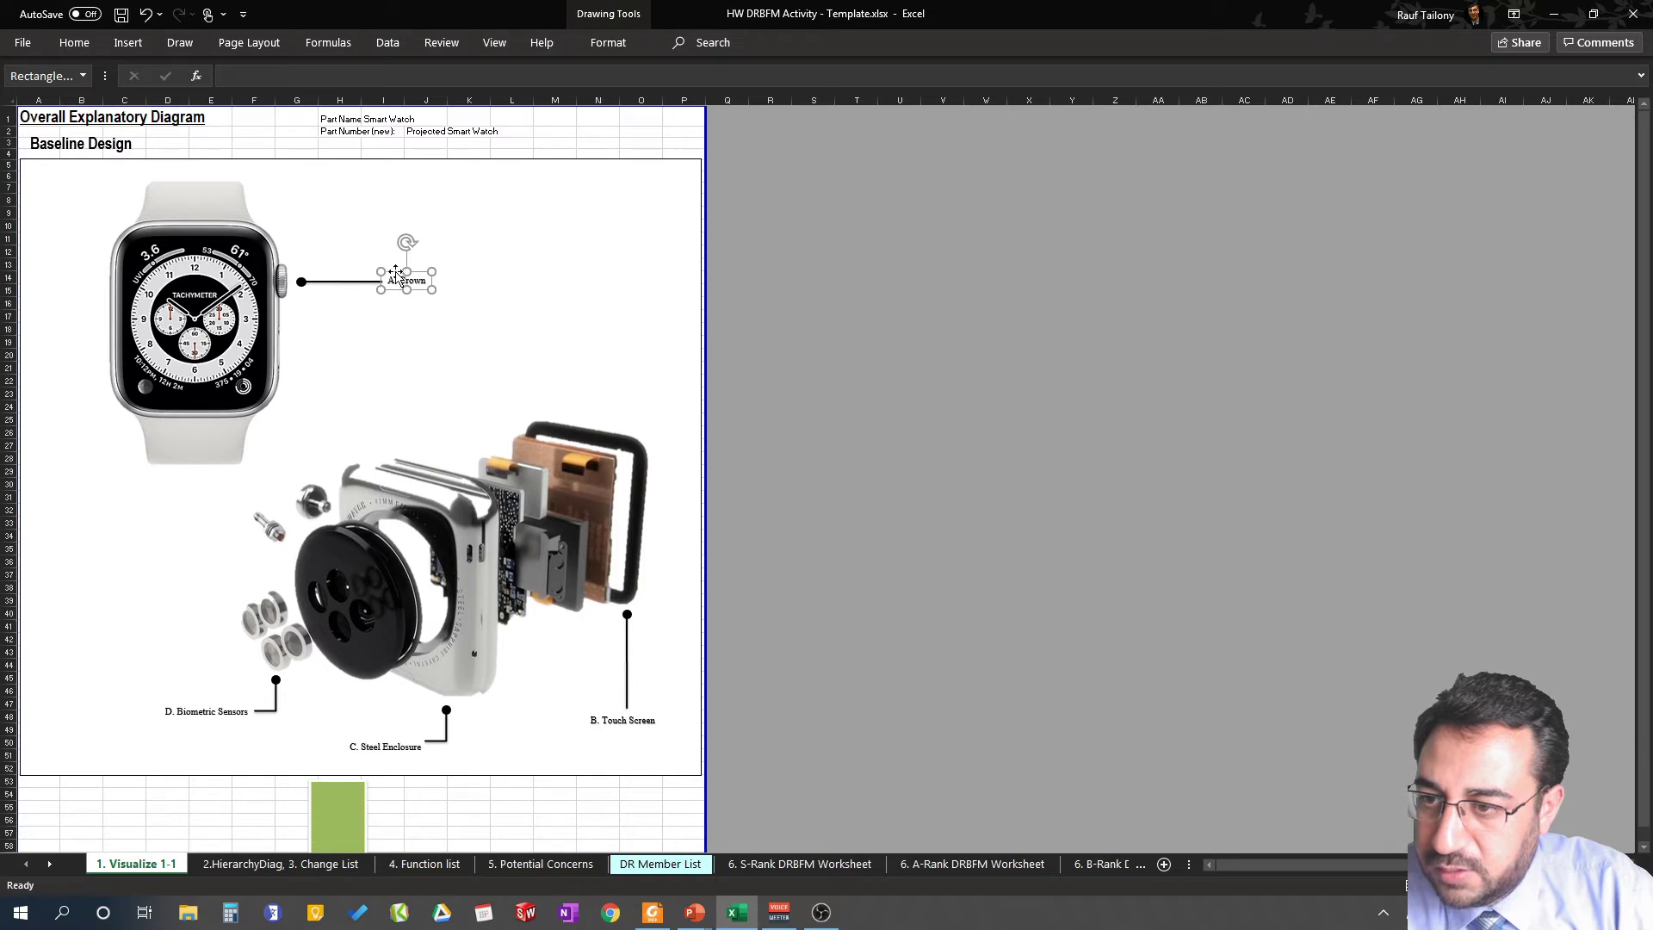
scroll(395, 306, down, 13)
key(ctrl+v)
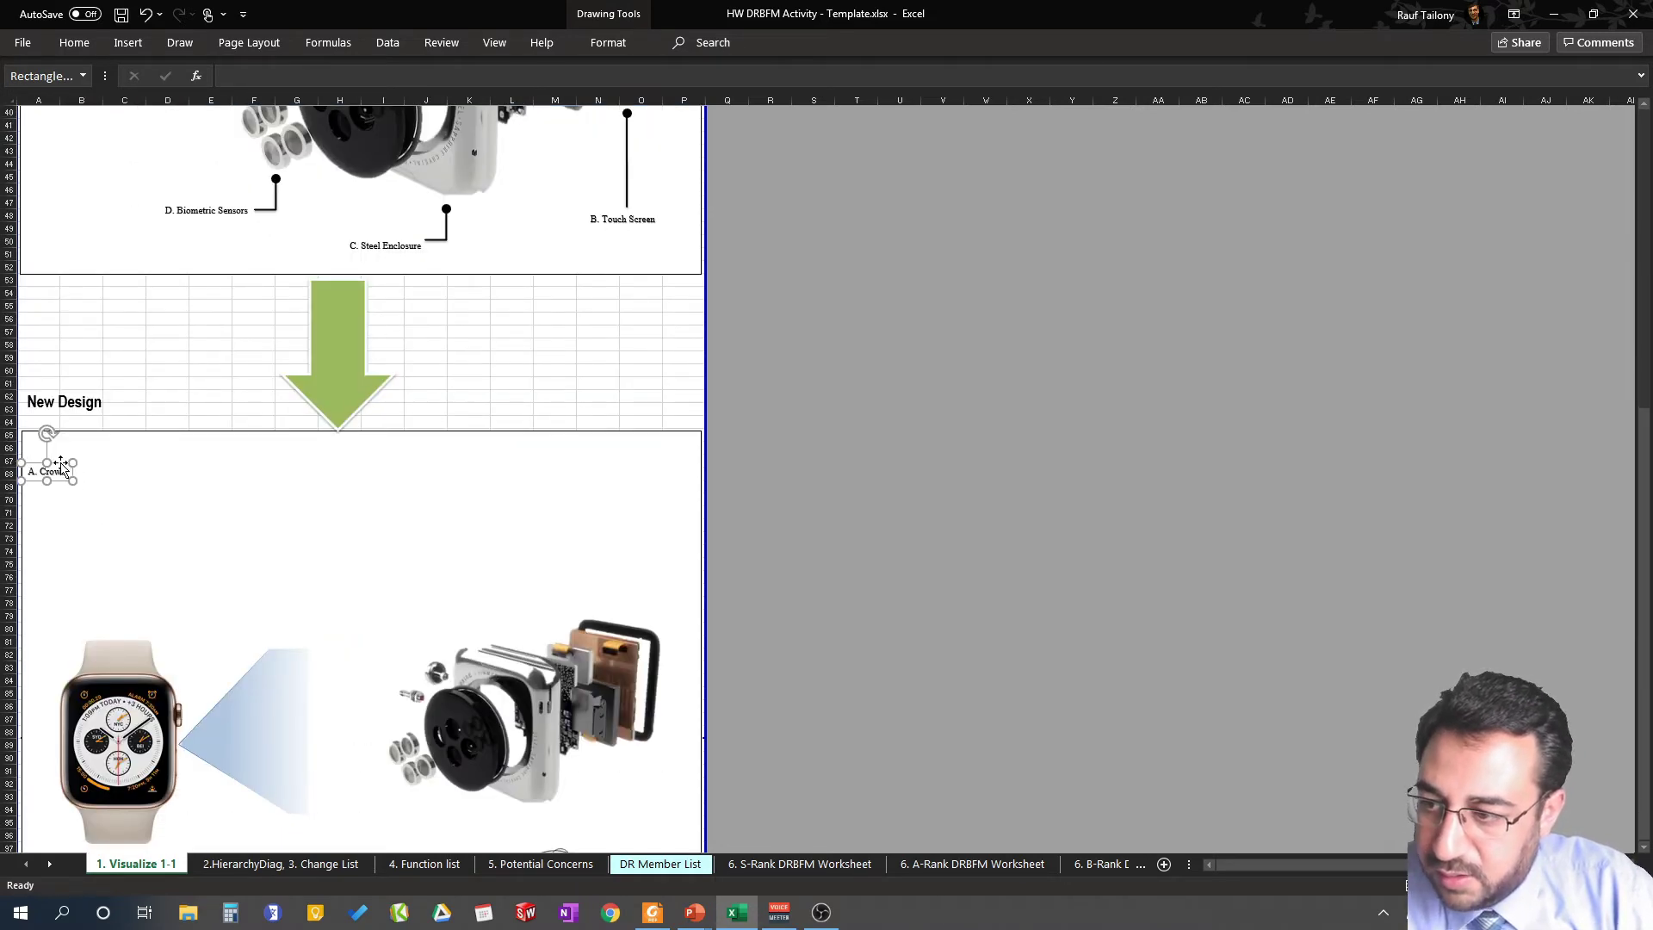
drag(61, 468, 231, 602)
Copy a callout dot from the Touch Screen callout onto the new watch's crown
scroll(345, 499, up, 3)
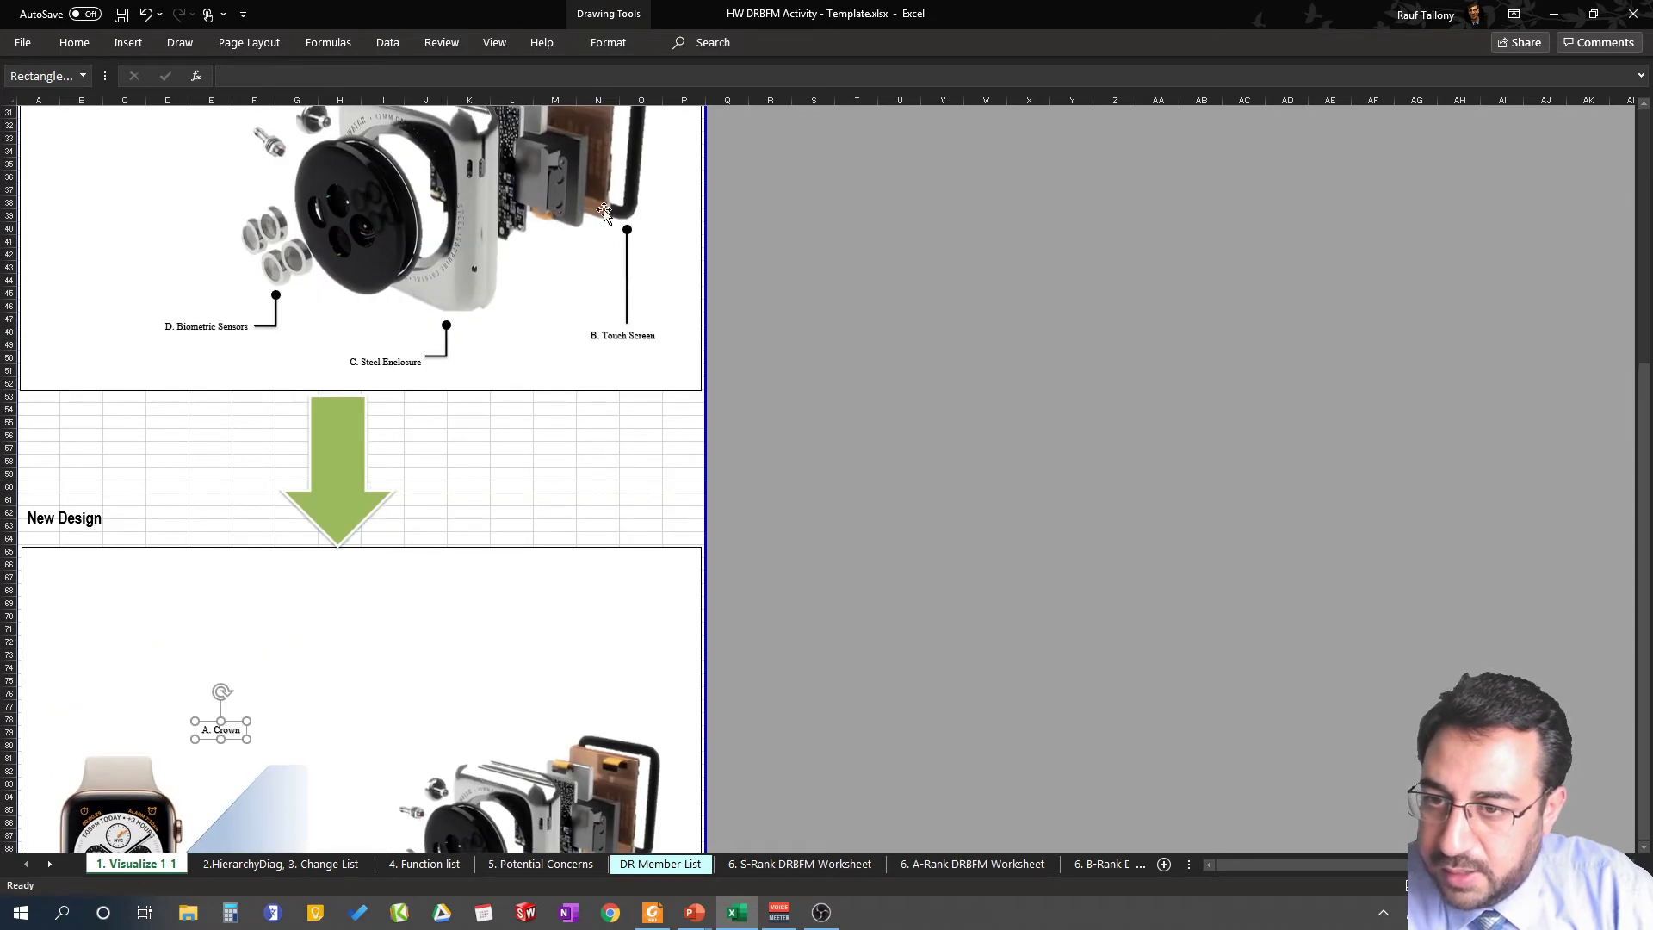
click(626, 229)
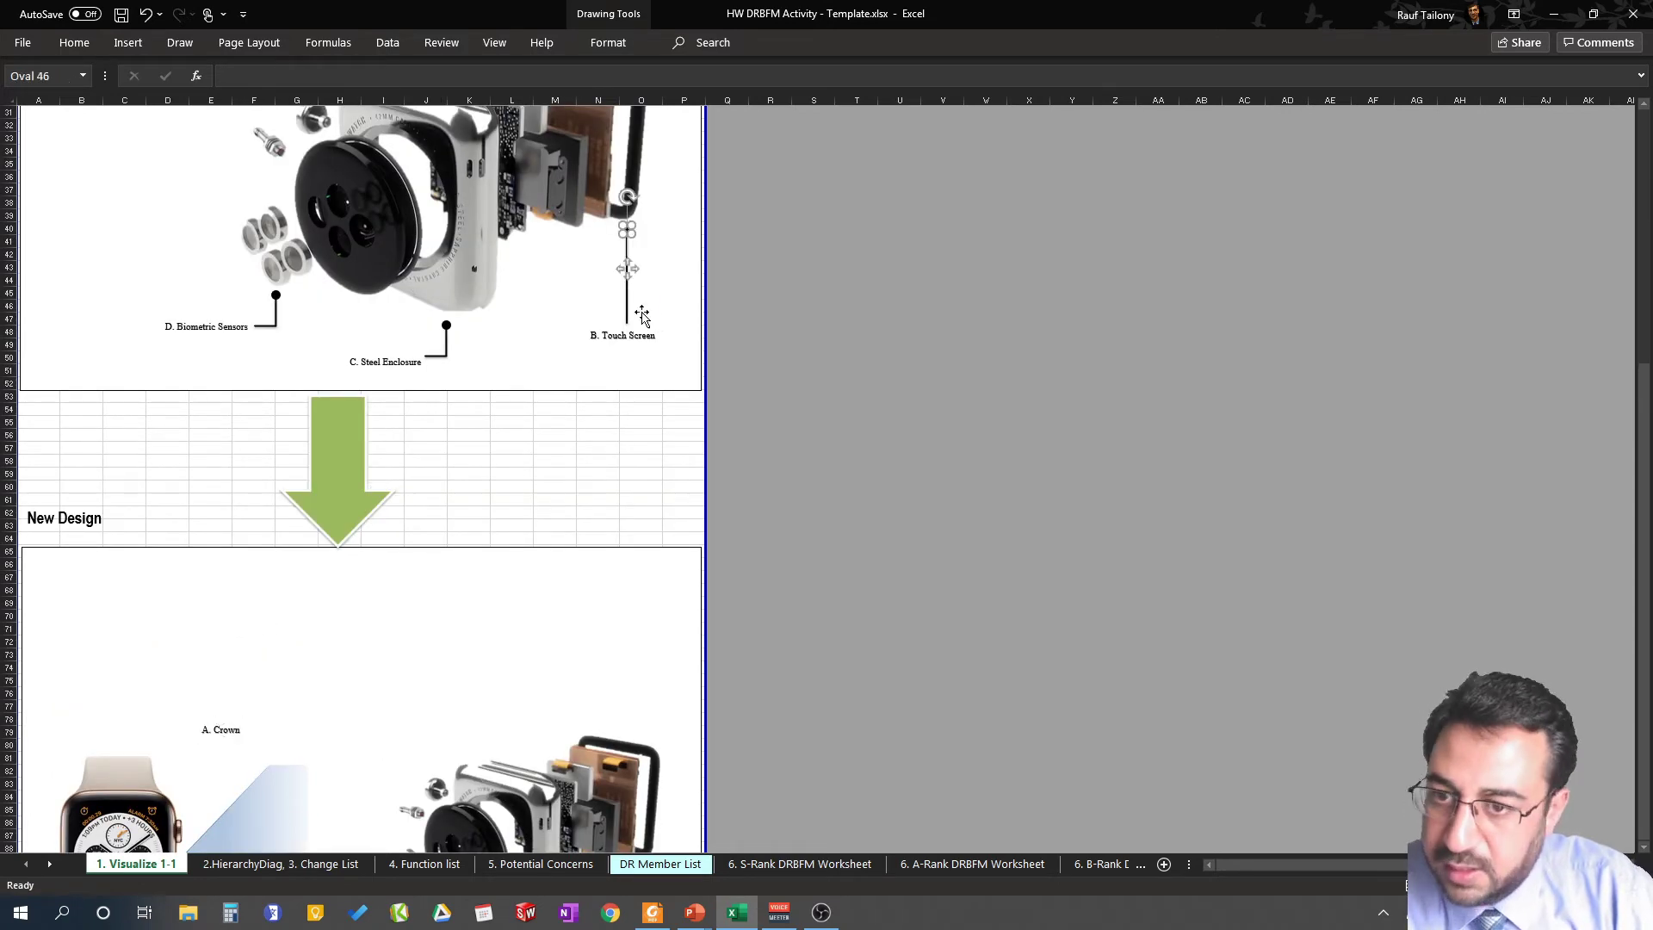
click(639, 267)
drag(637, 276, 195, 298)
scroll(250, 370, up, 10)
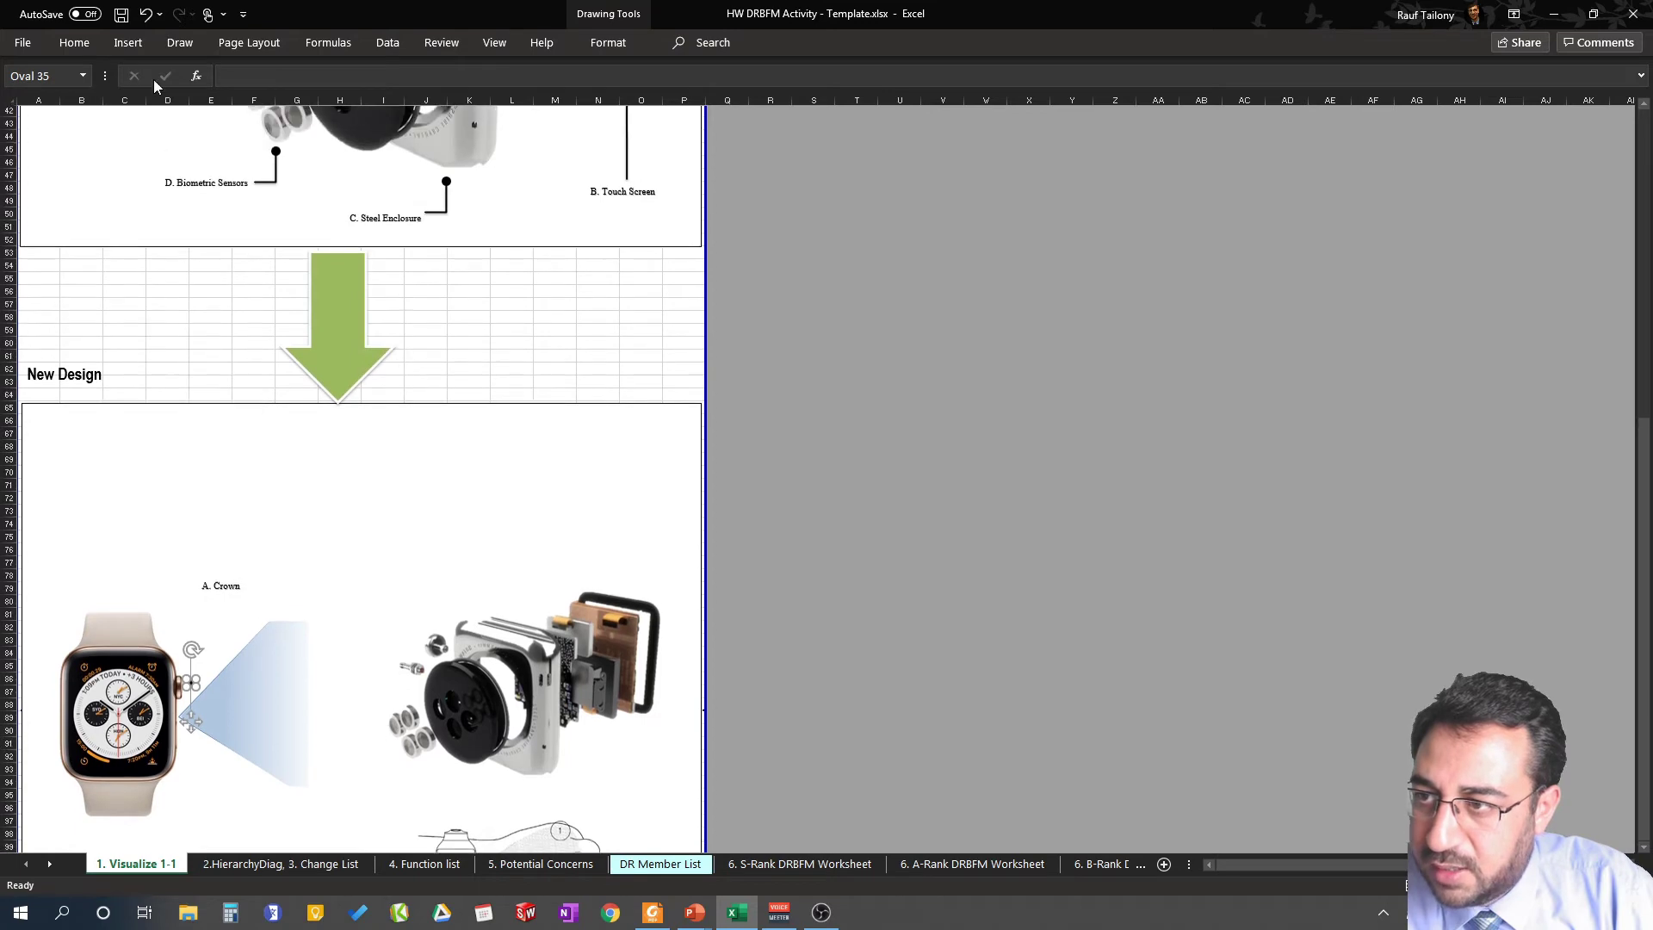
Draw a straight line from the A. Crown label down to the crown dot
click(127, 42)
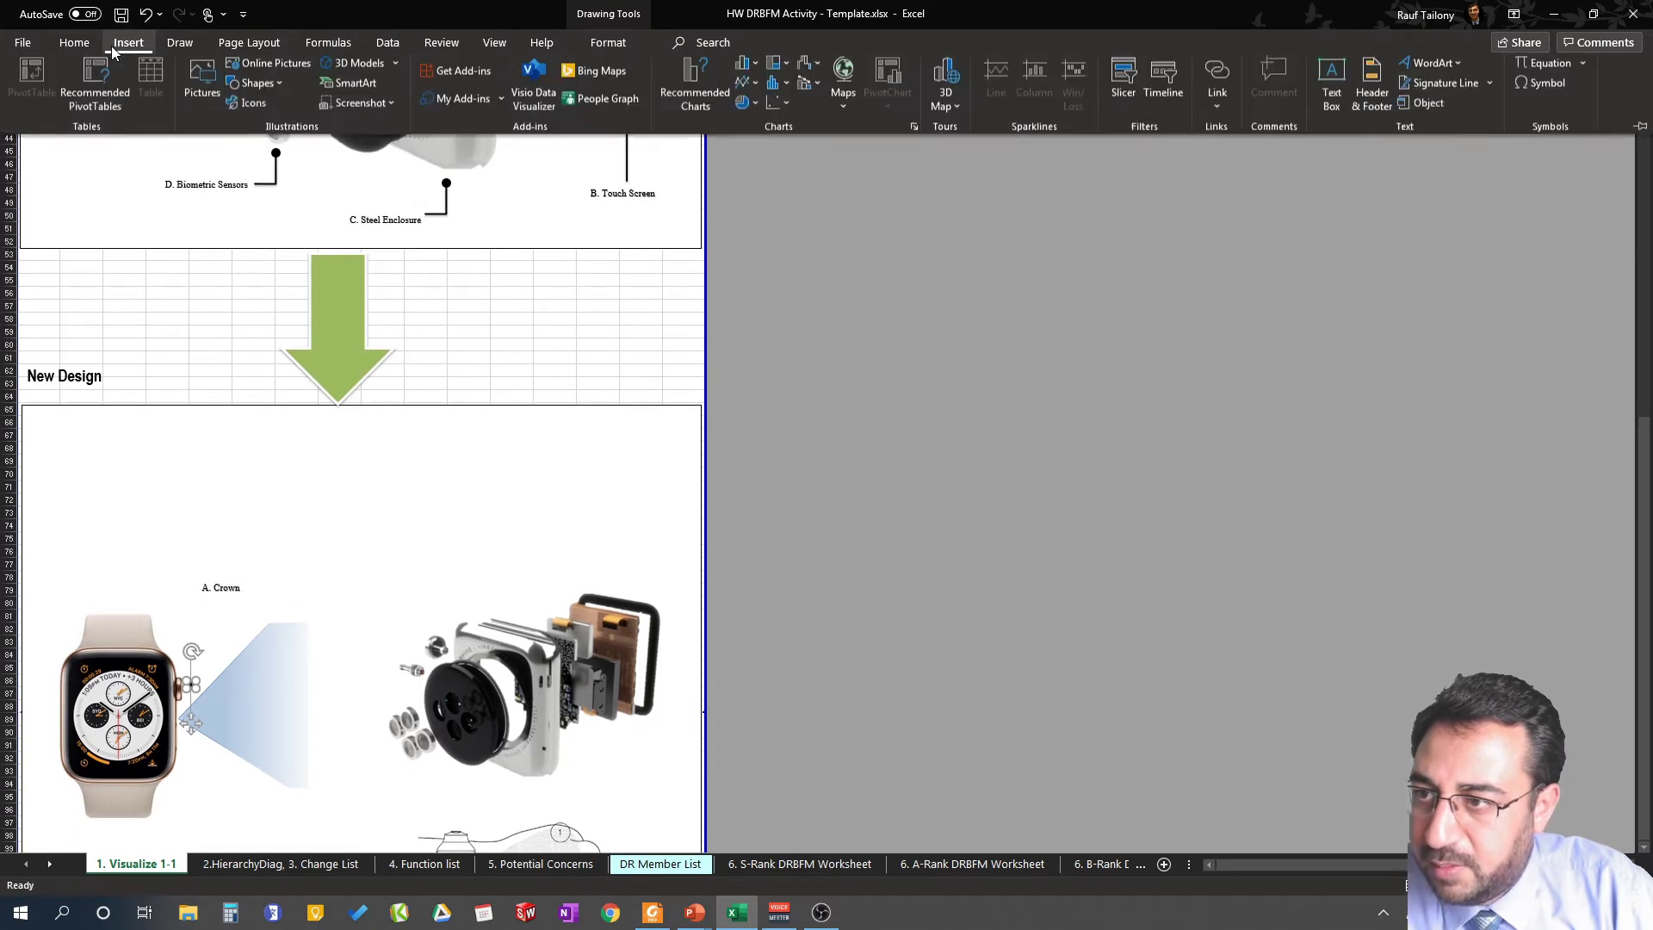
click(257, 87)
click(255, 132)
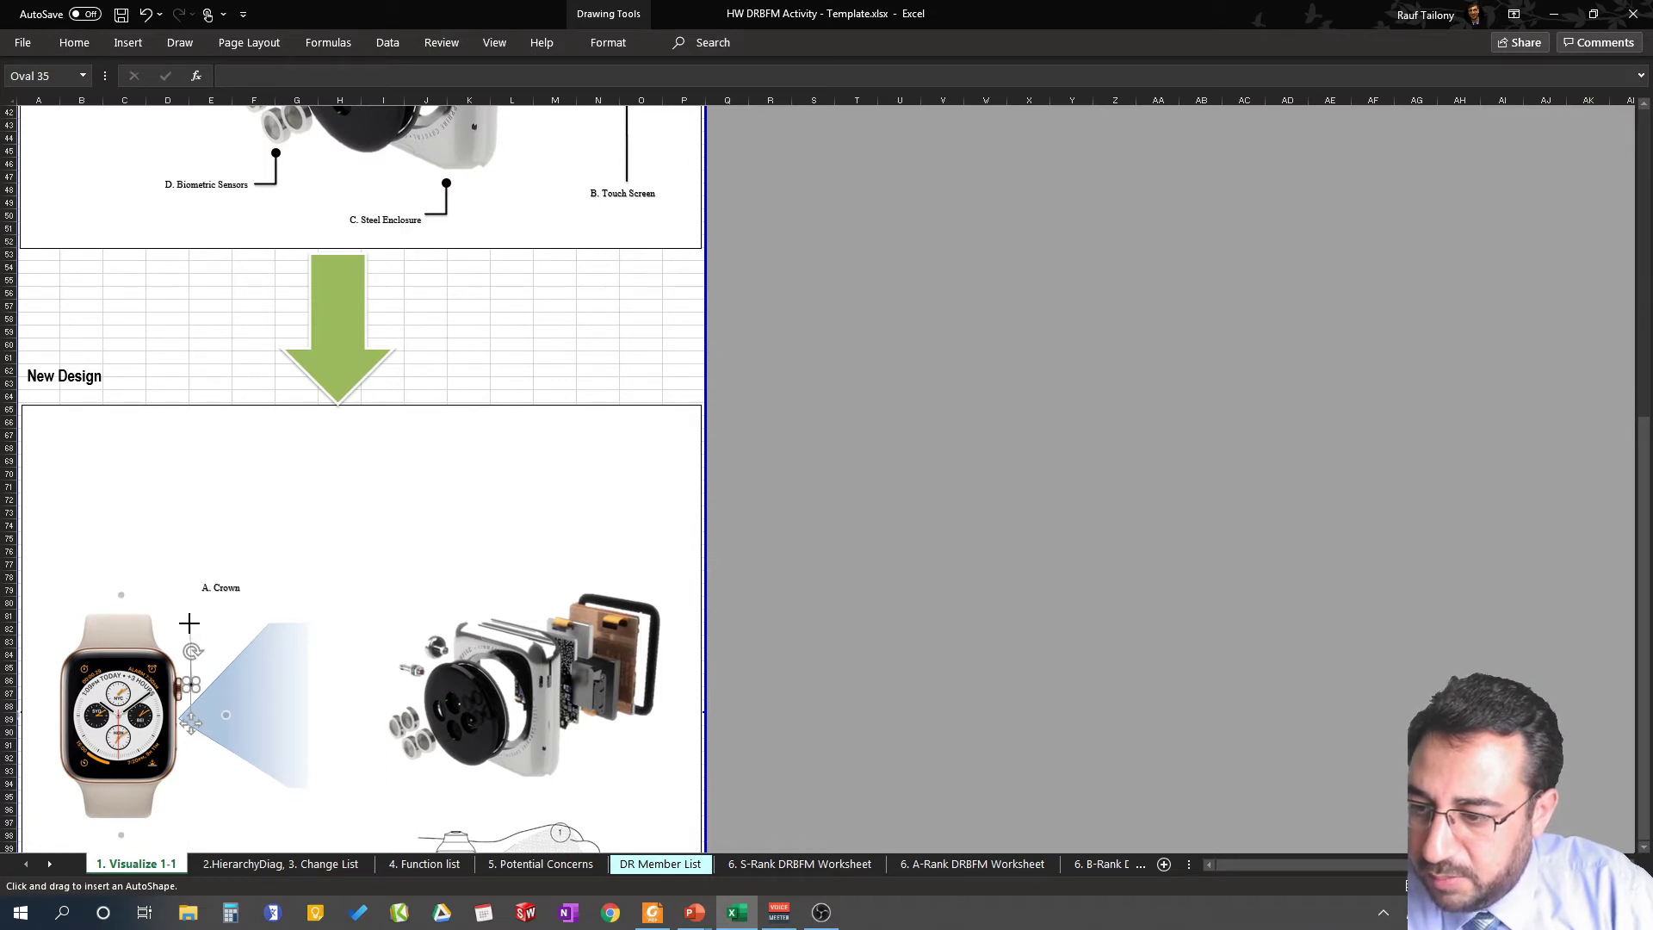
drag(190, 619, 191, 683)
Give the line a 2¼ pt black outline
click(588, 45)
click(637, 87)
mouse_move(696, 404)
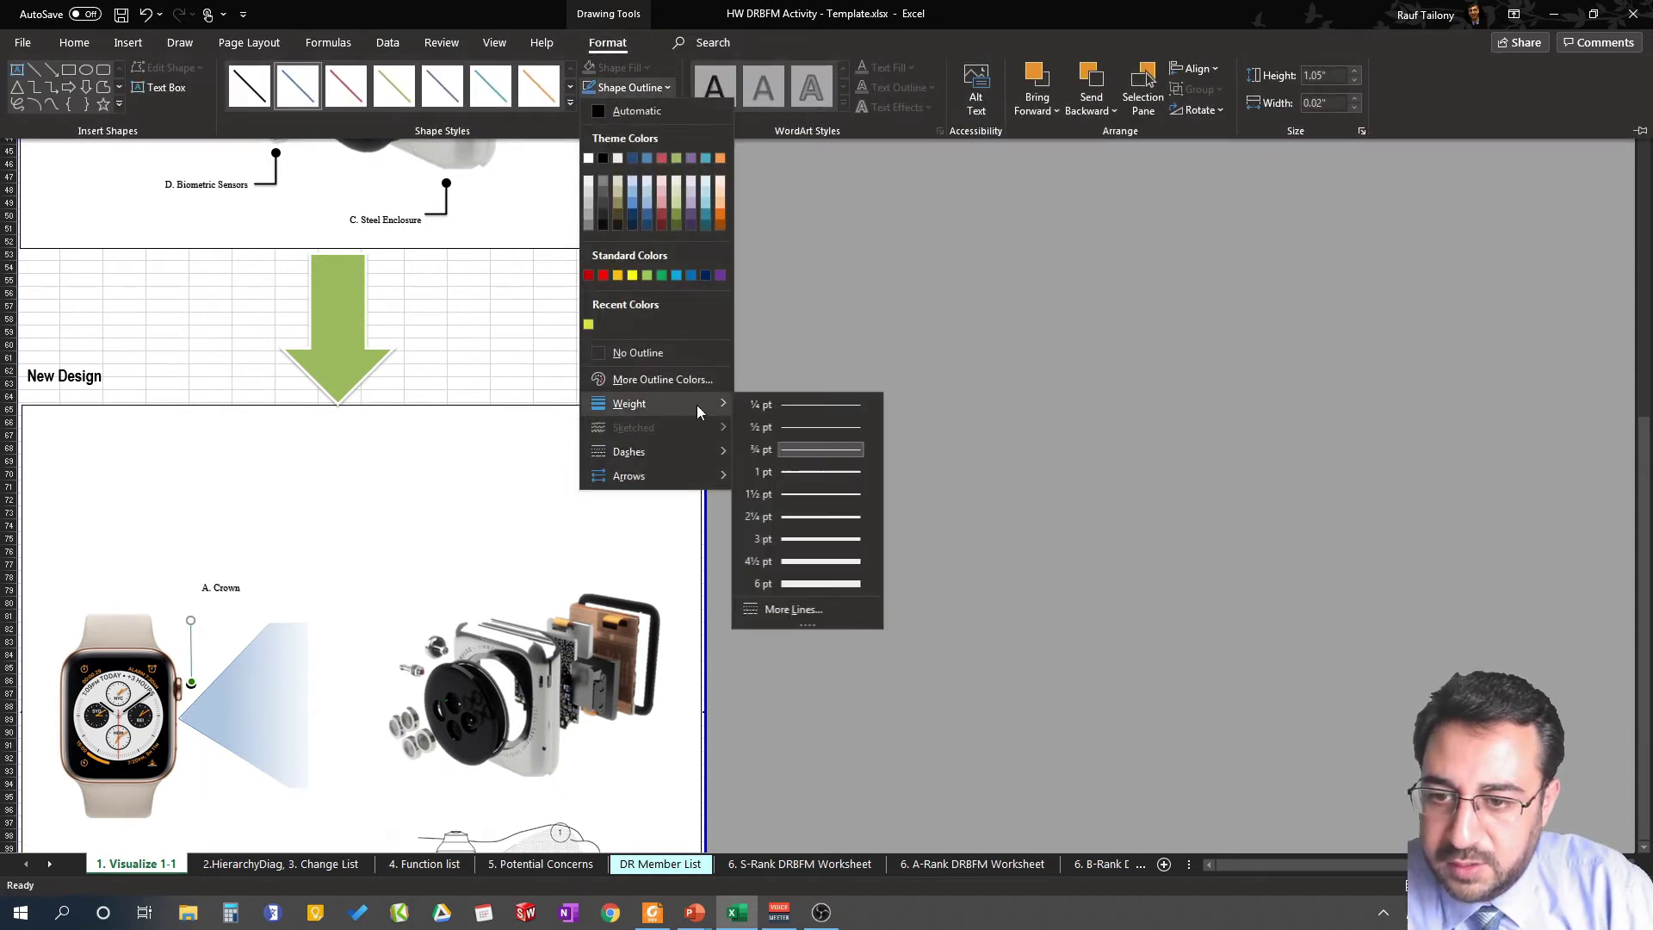
click(807, 495)
click(634, 93)
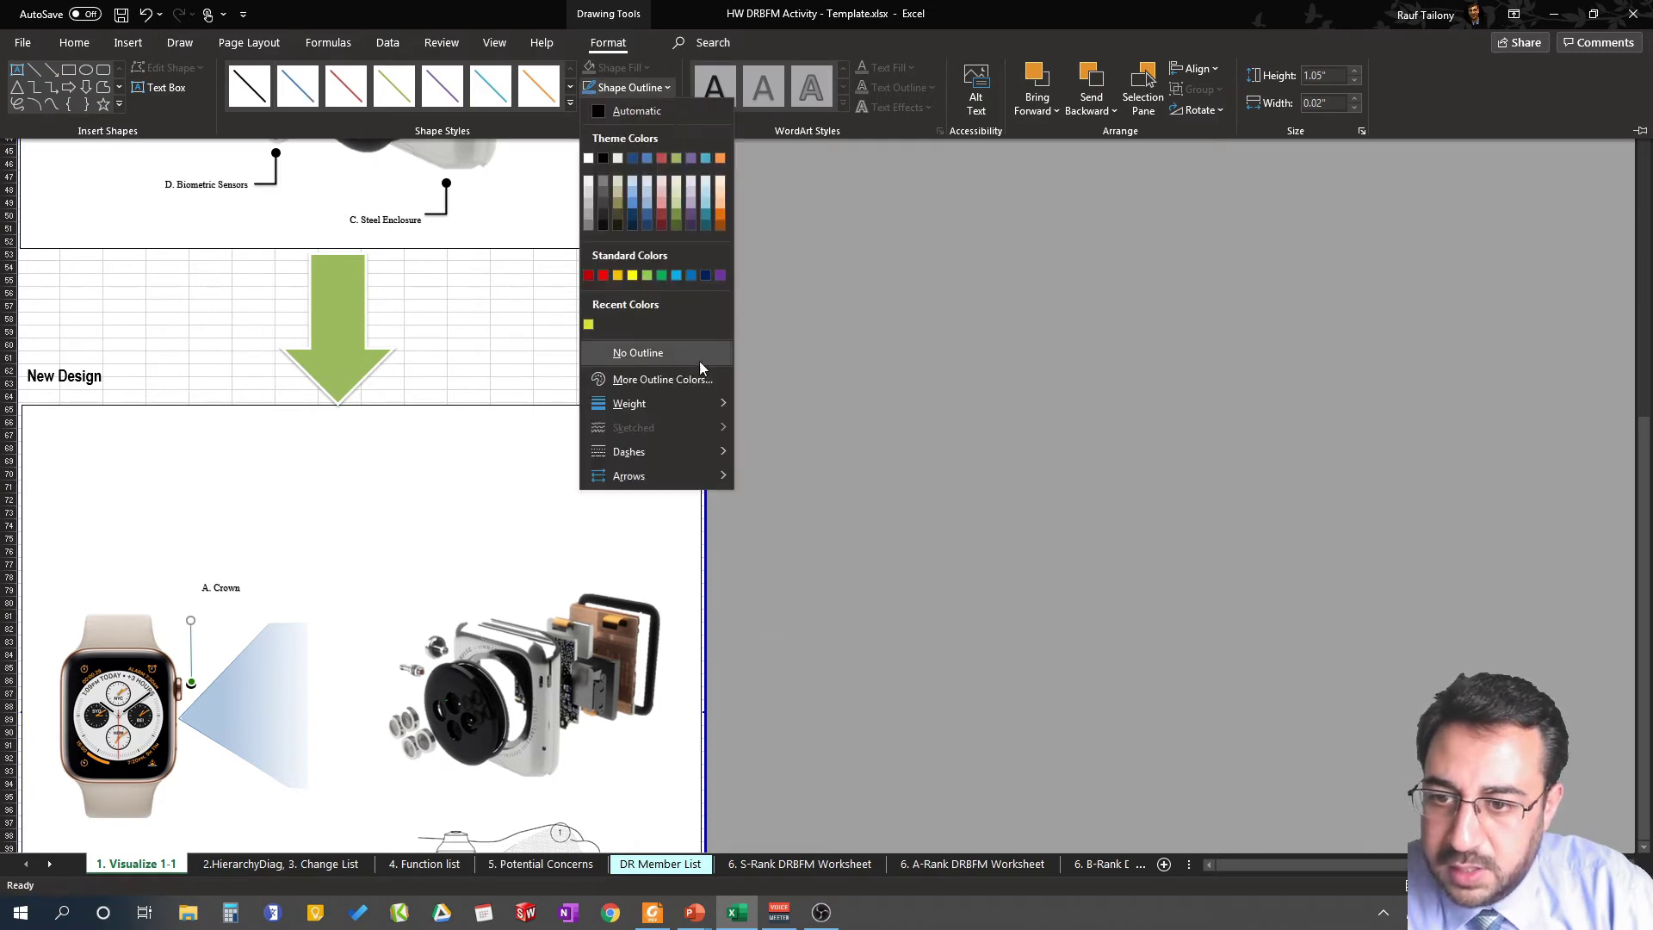
mouse_move(731, 402)
click(820, 515)
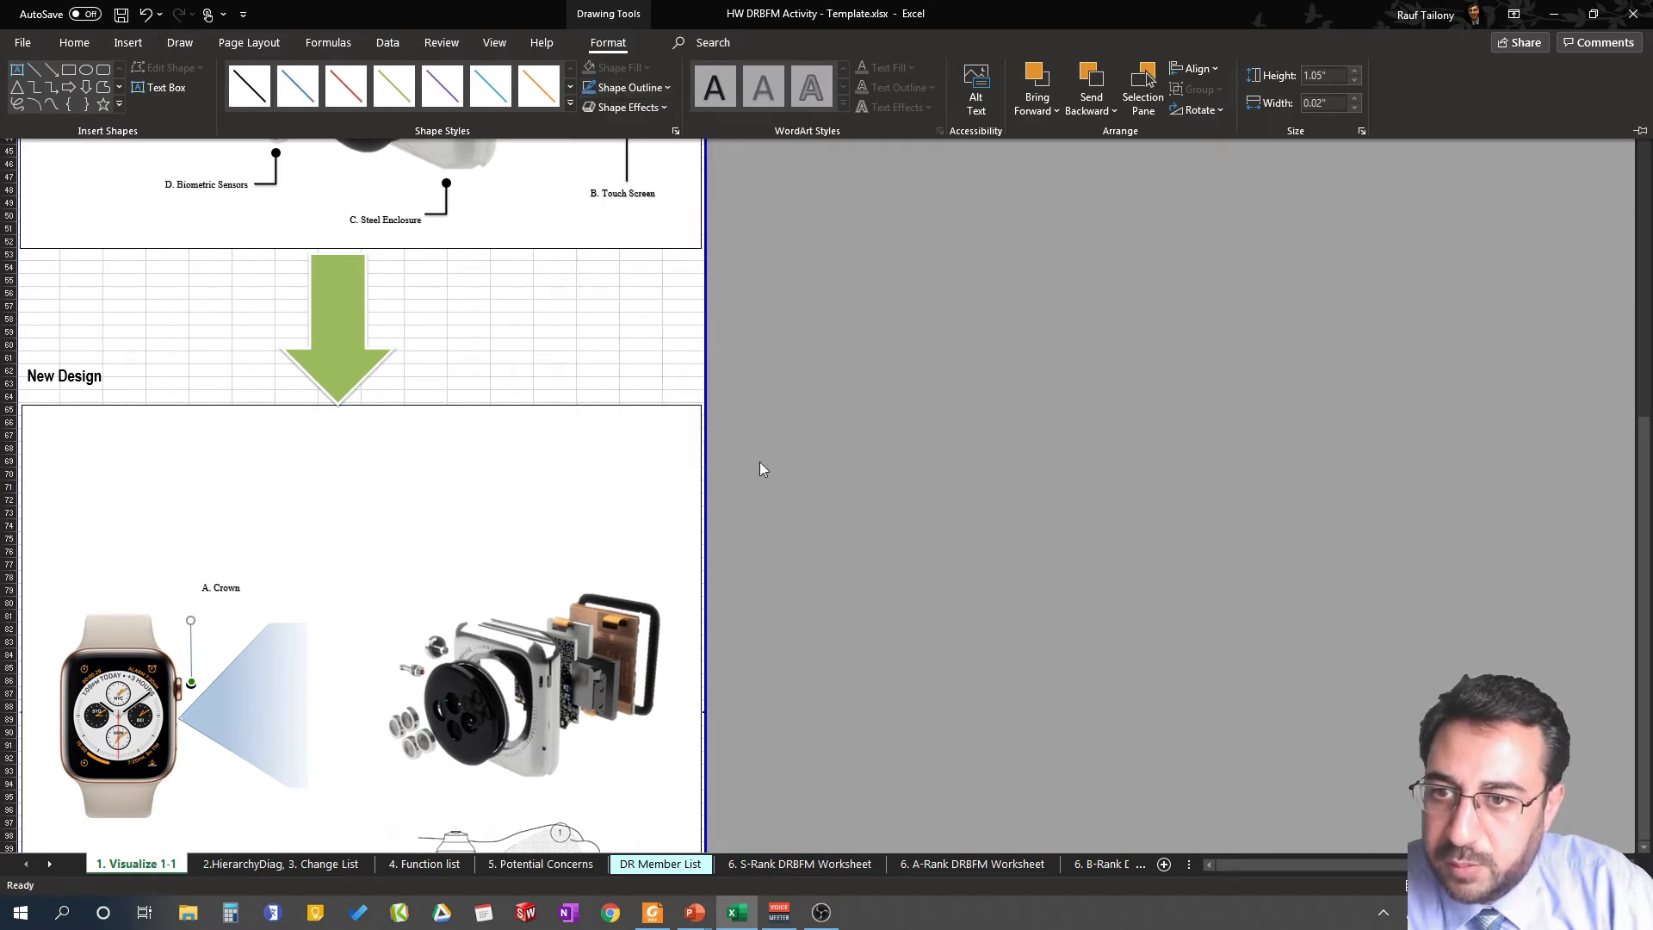
click(635, 87)
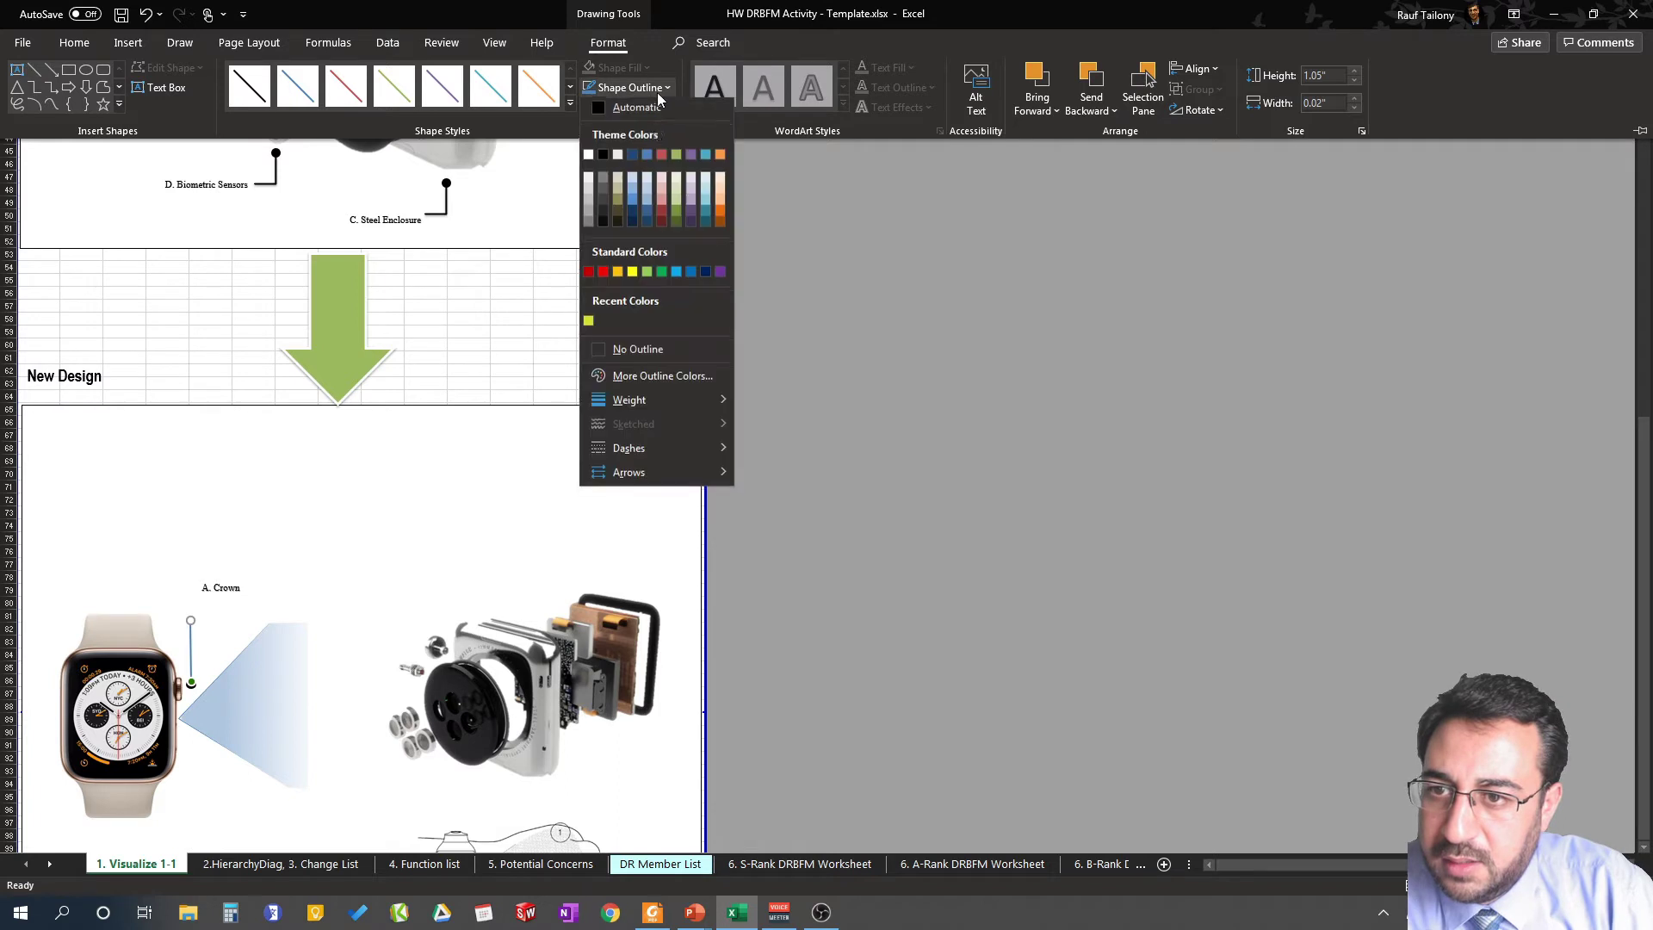
click(602, 158)
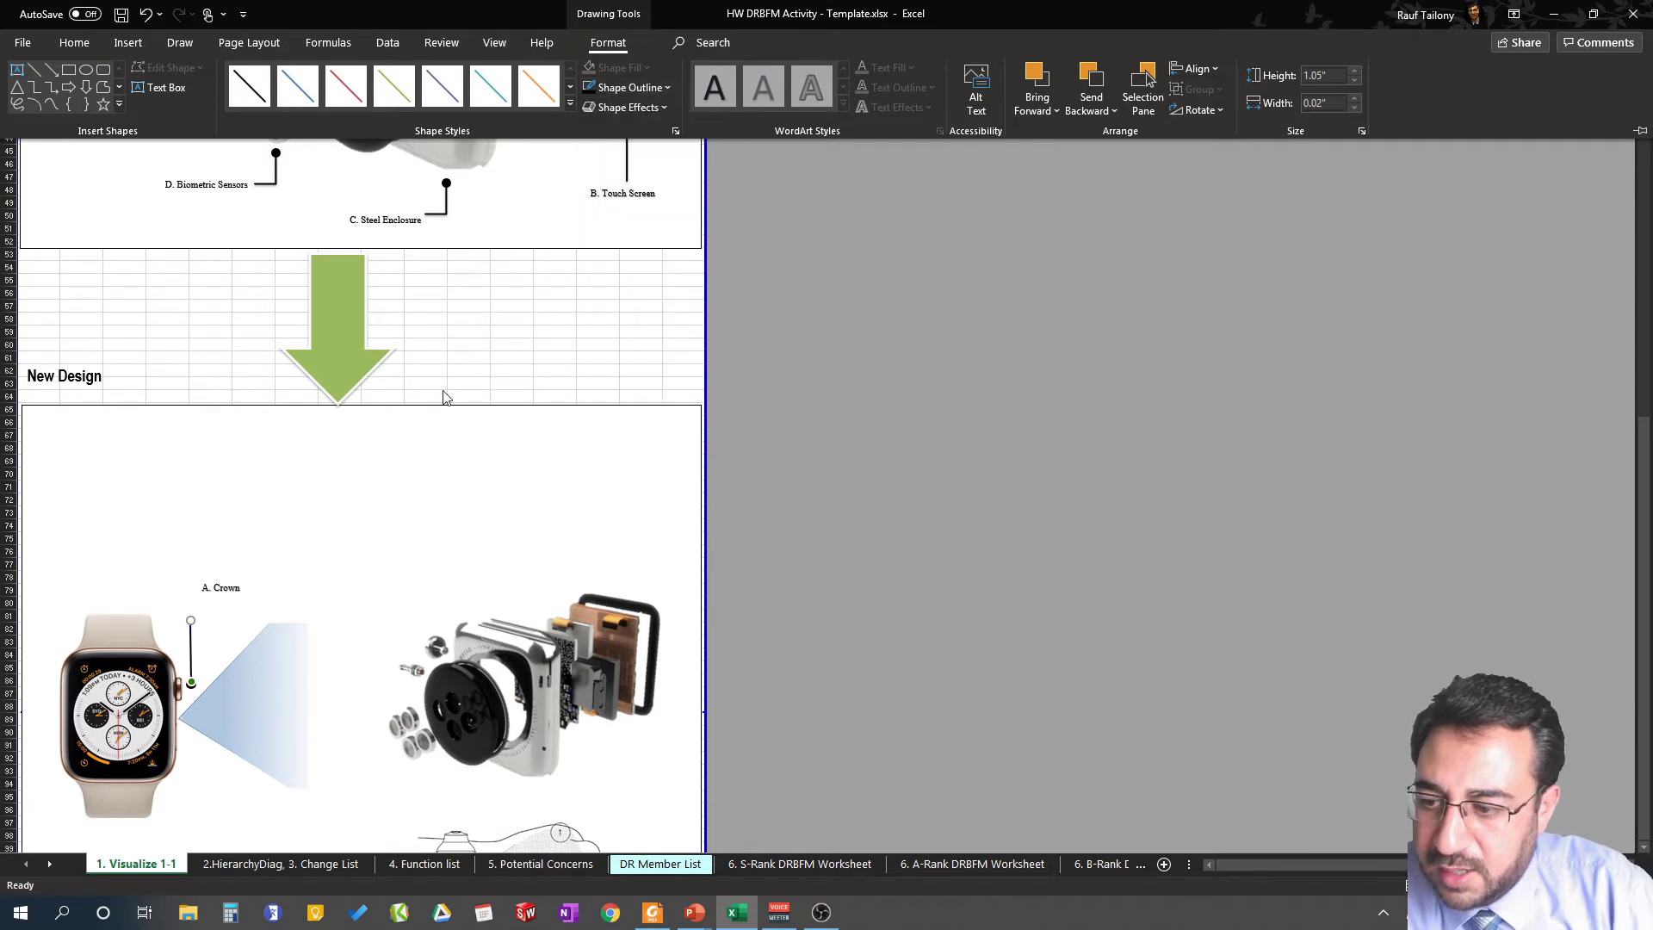
Move the A. Crown label beside the new-design watch
click(228, 586)
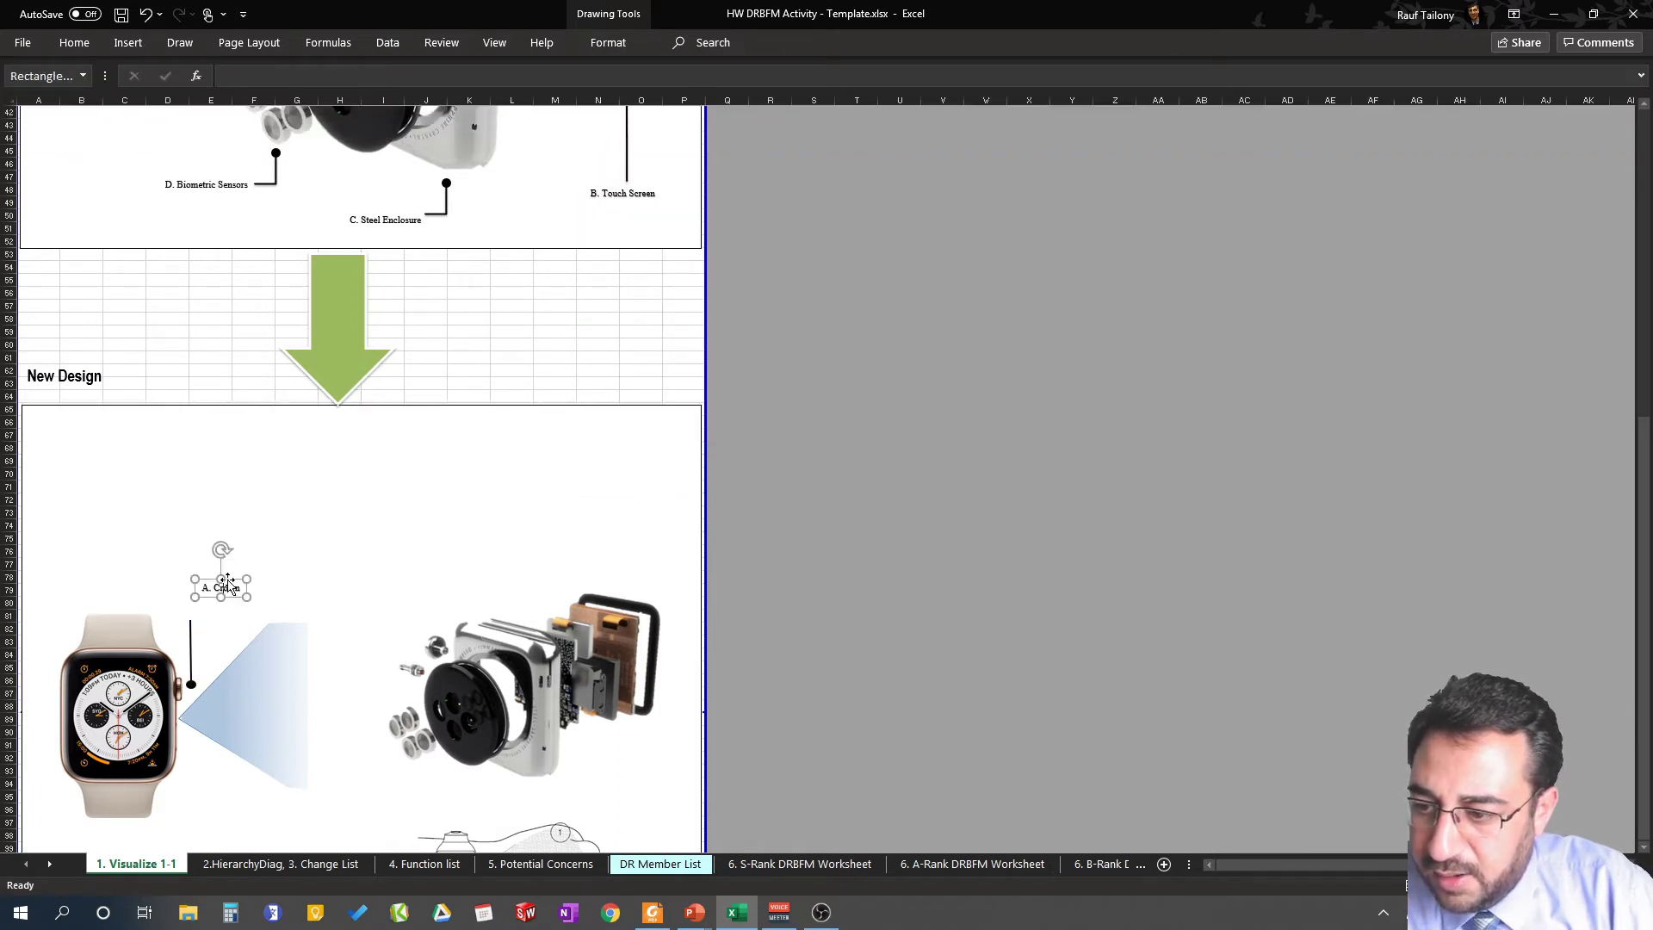
drag(229, 581, 204, 594)
scroll(253, 569, down, 3)
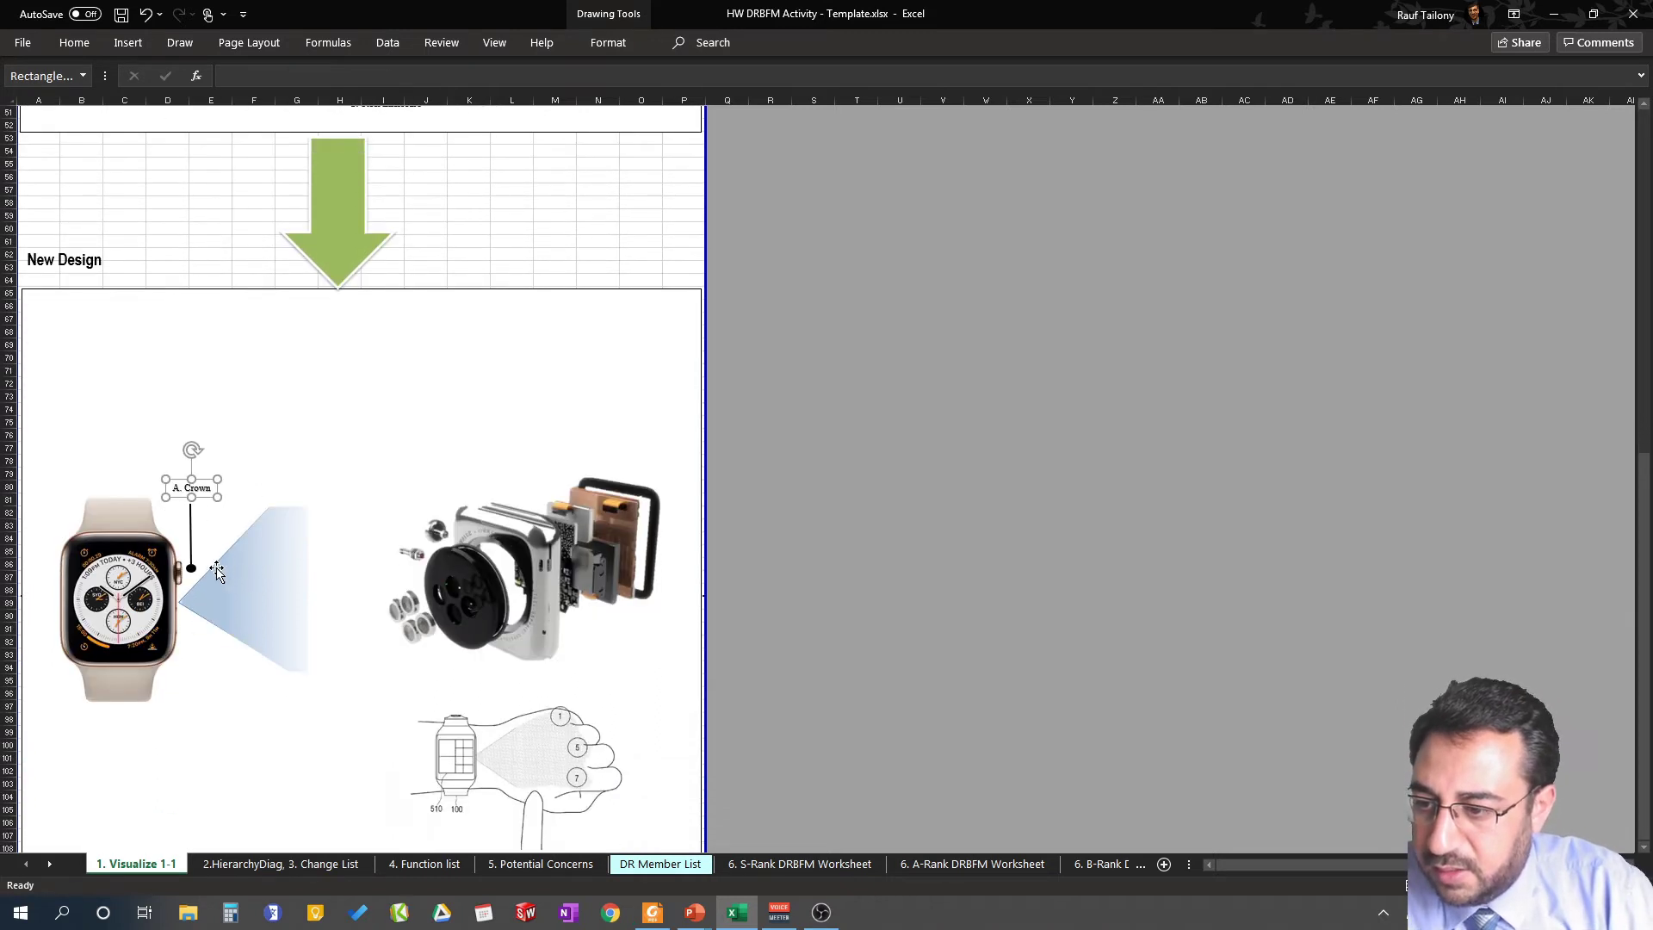
scroll(215, 543, up, 9)
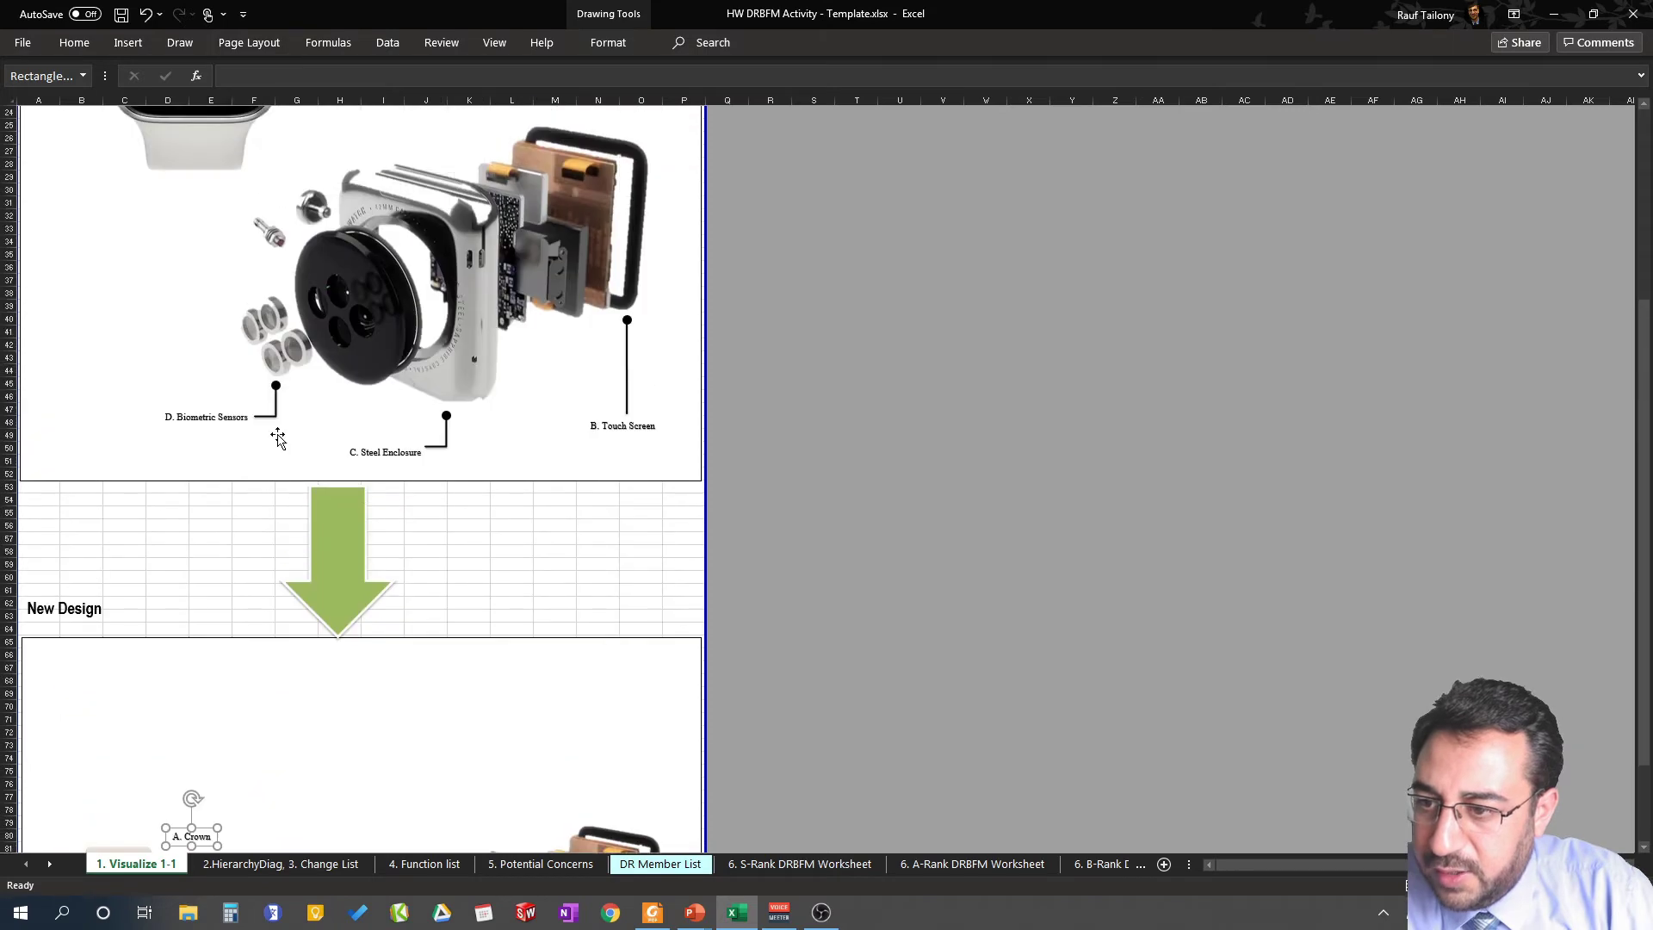
Copy the callout dot above C. Steel Enclosure onto the new watch's crown callout
click(446, 416)
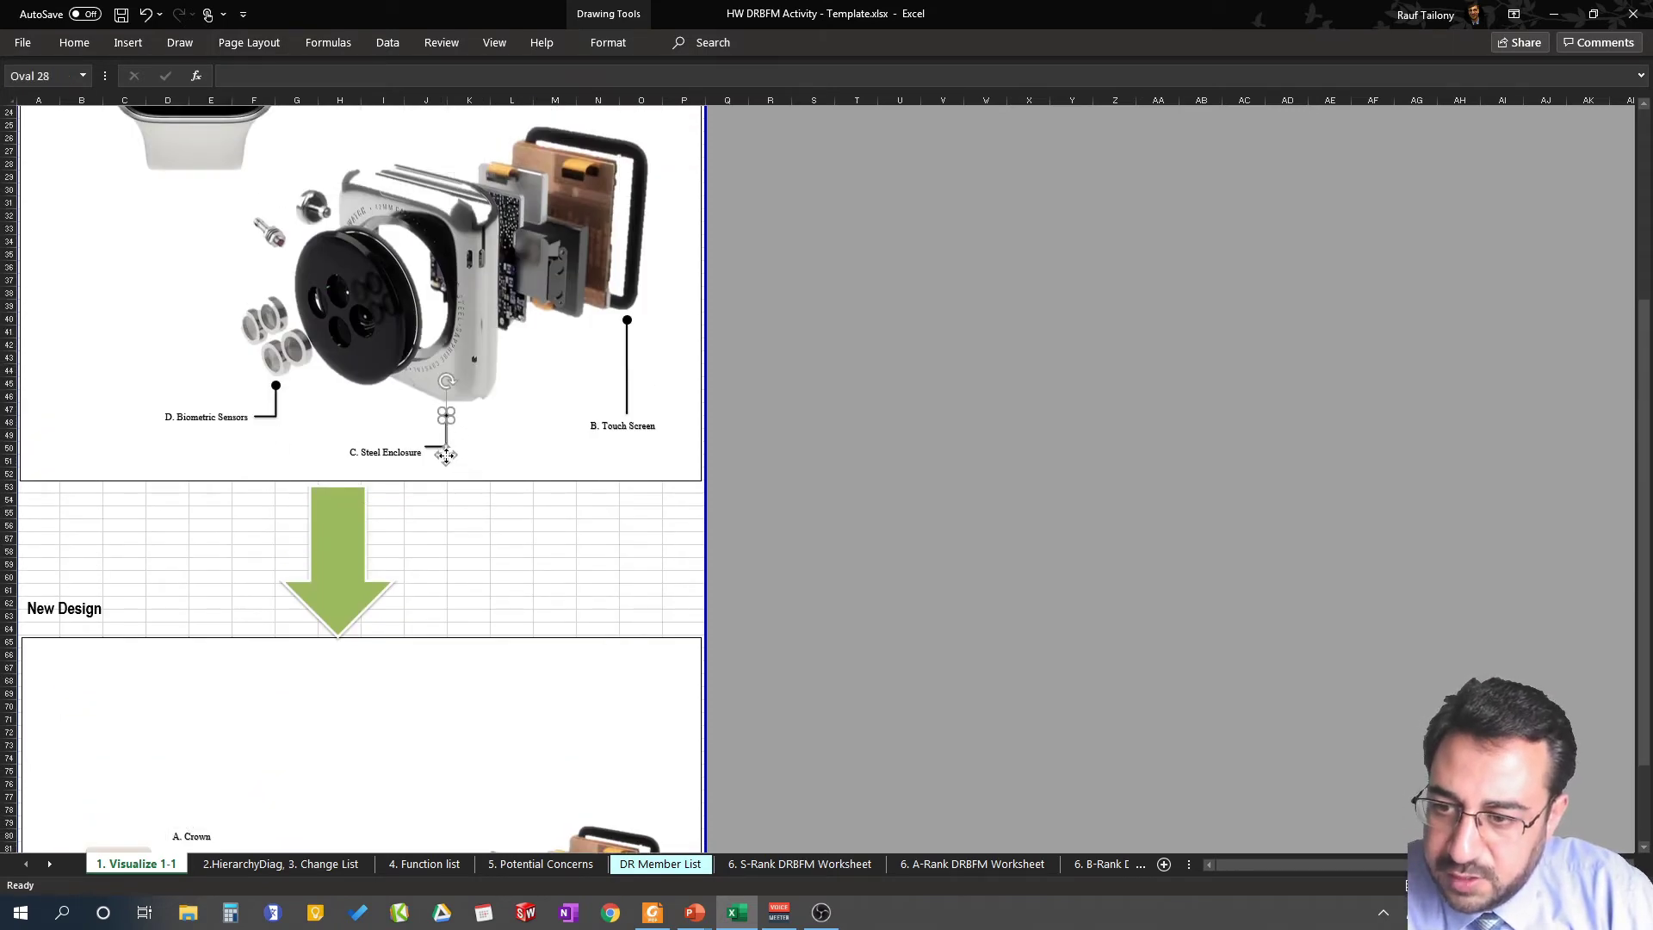
drag(447, 454, 302, 762)
scroll(338, 538, down, 6)
drag(305, 530, 186, 756)
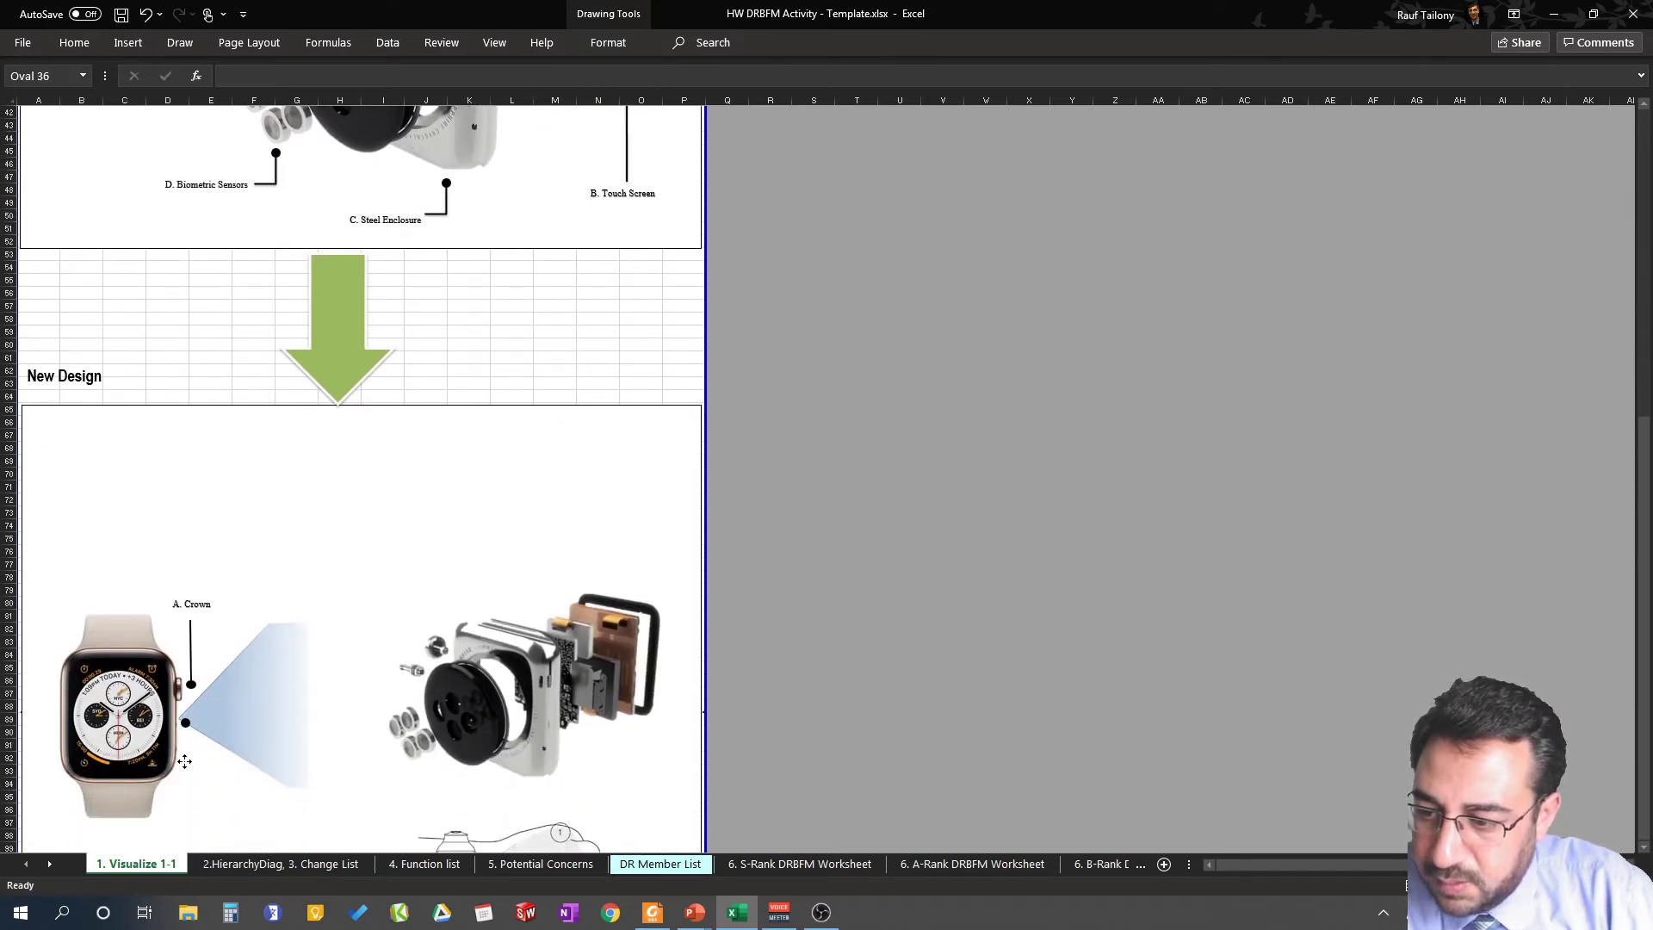
scroll(365, 469, up, 4)
scroll(365, 469, down, 7)
scroll(365, 469, up, 6)
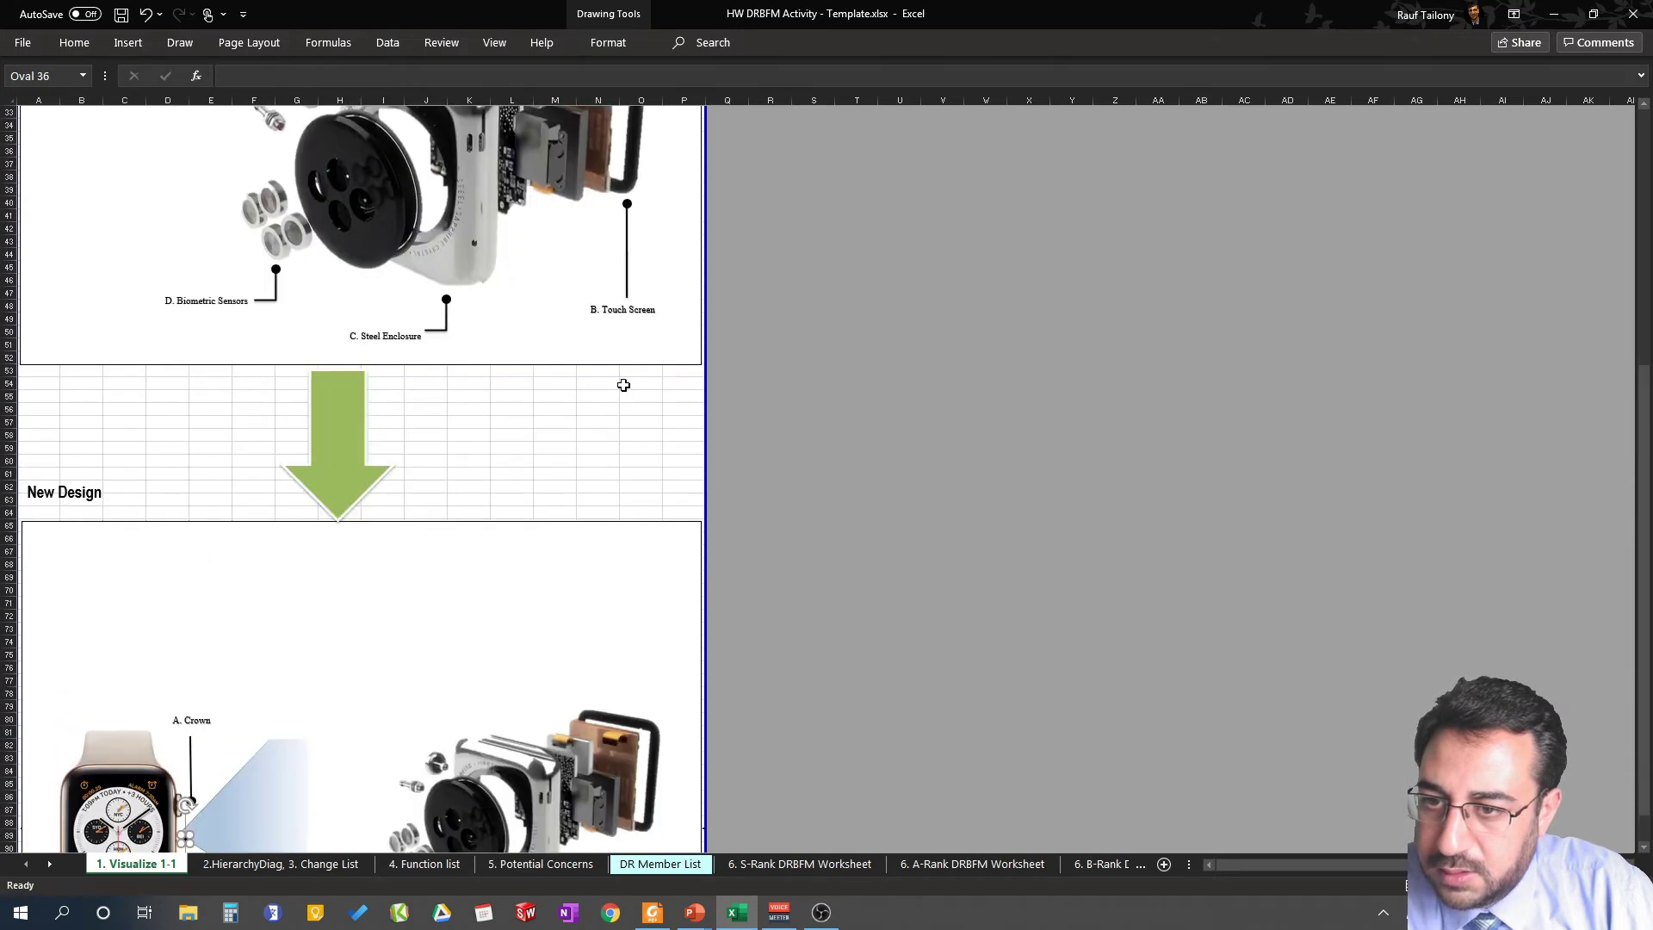
Copy the B. Touch Screen leader line and position it beside the new watch crown
click(627, 221)
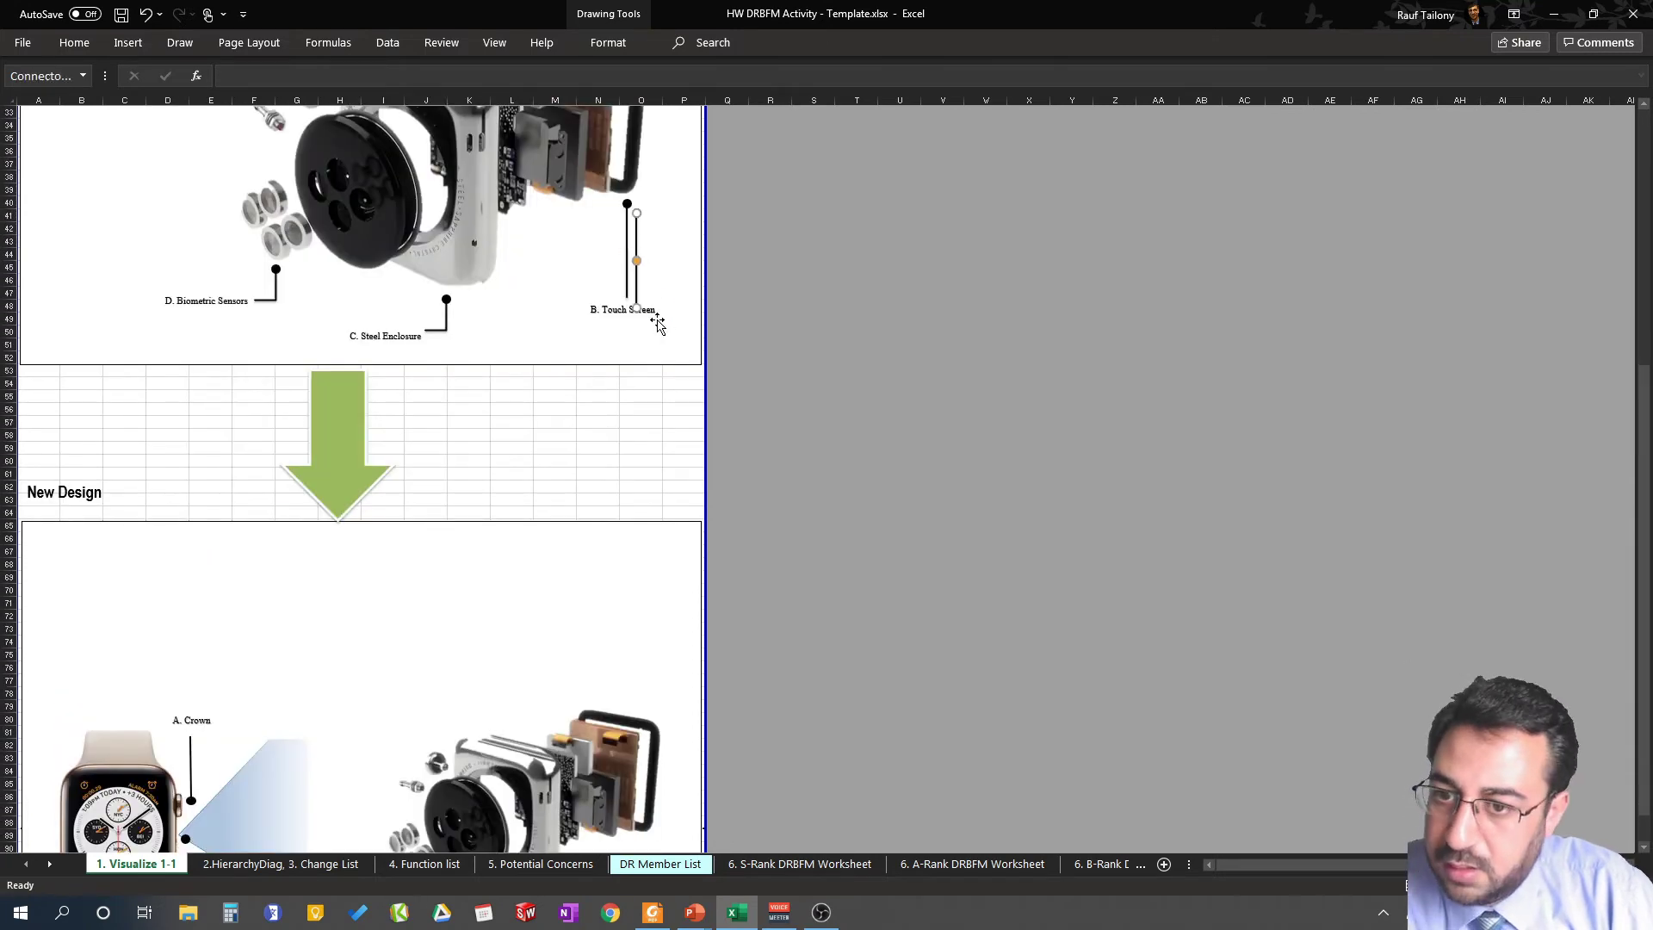
drag(638, 284, 280, 730)
scroll(280, 730, down, 2)
scroll(280, 730, down, 4)
drag(282, 456, 187, 616)
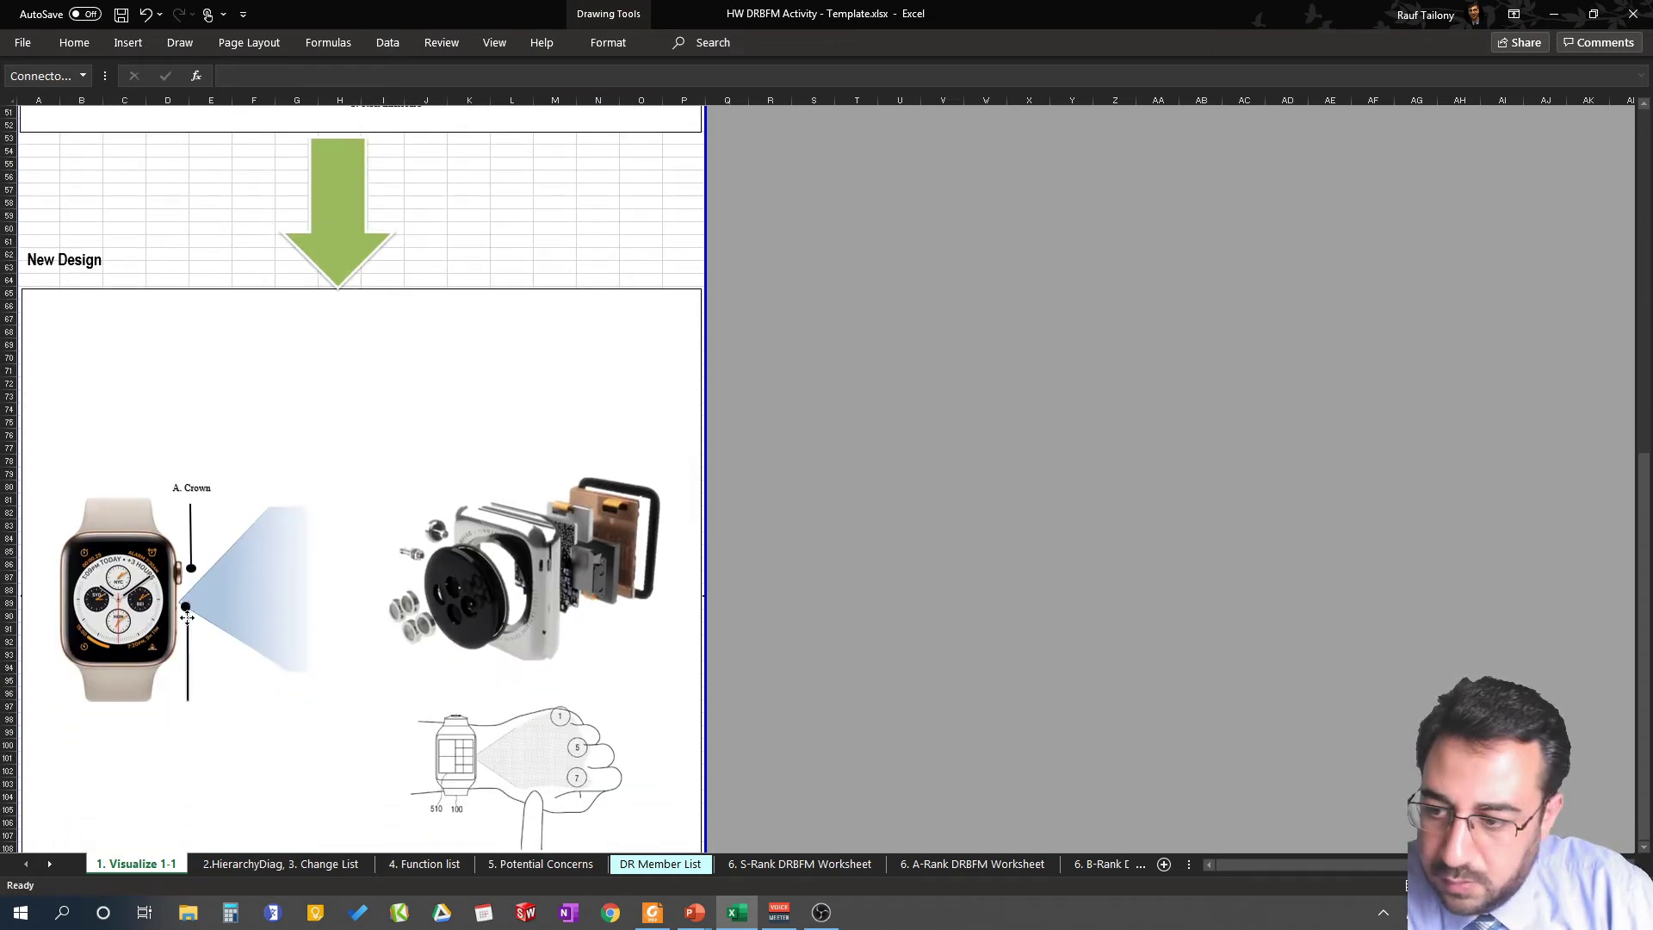
drag(187, 617, 185, 613)
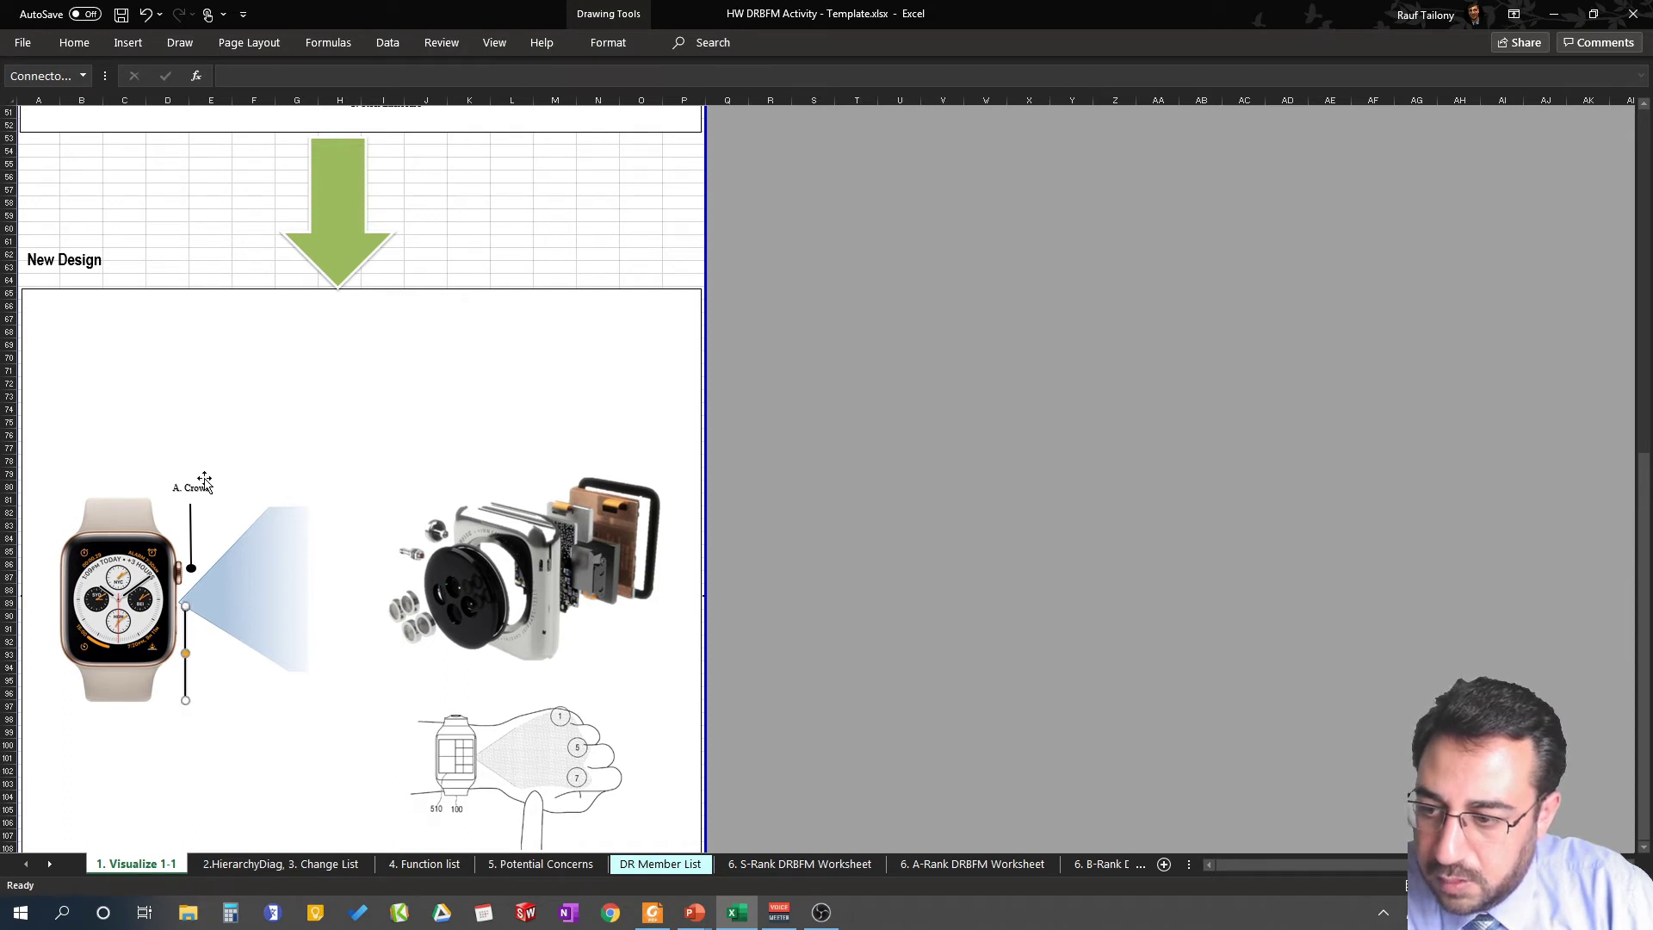
scroll(172, 622, up, 5)
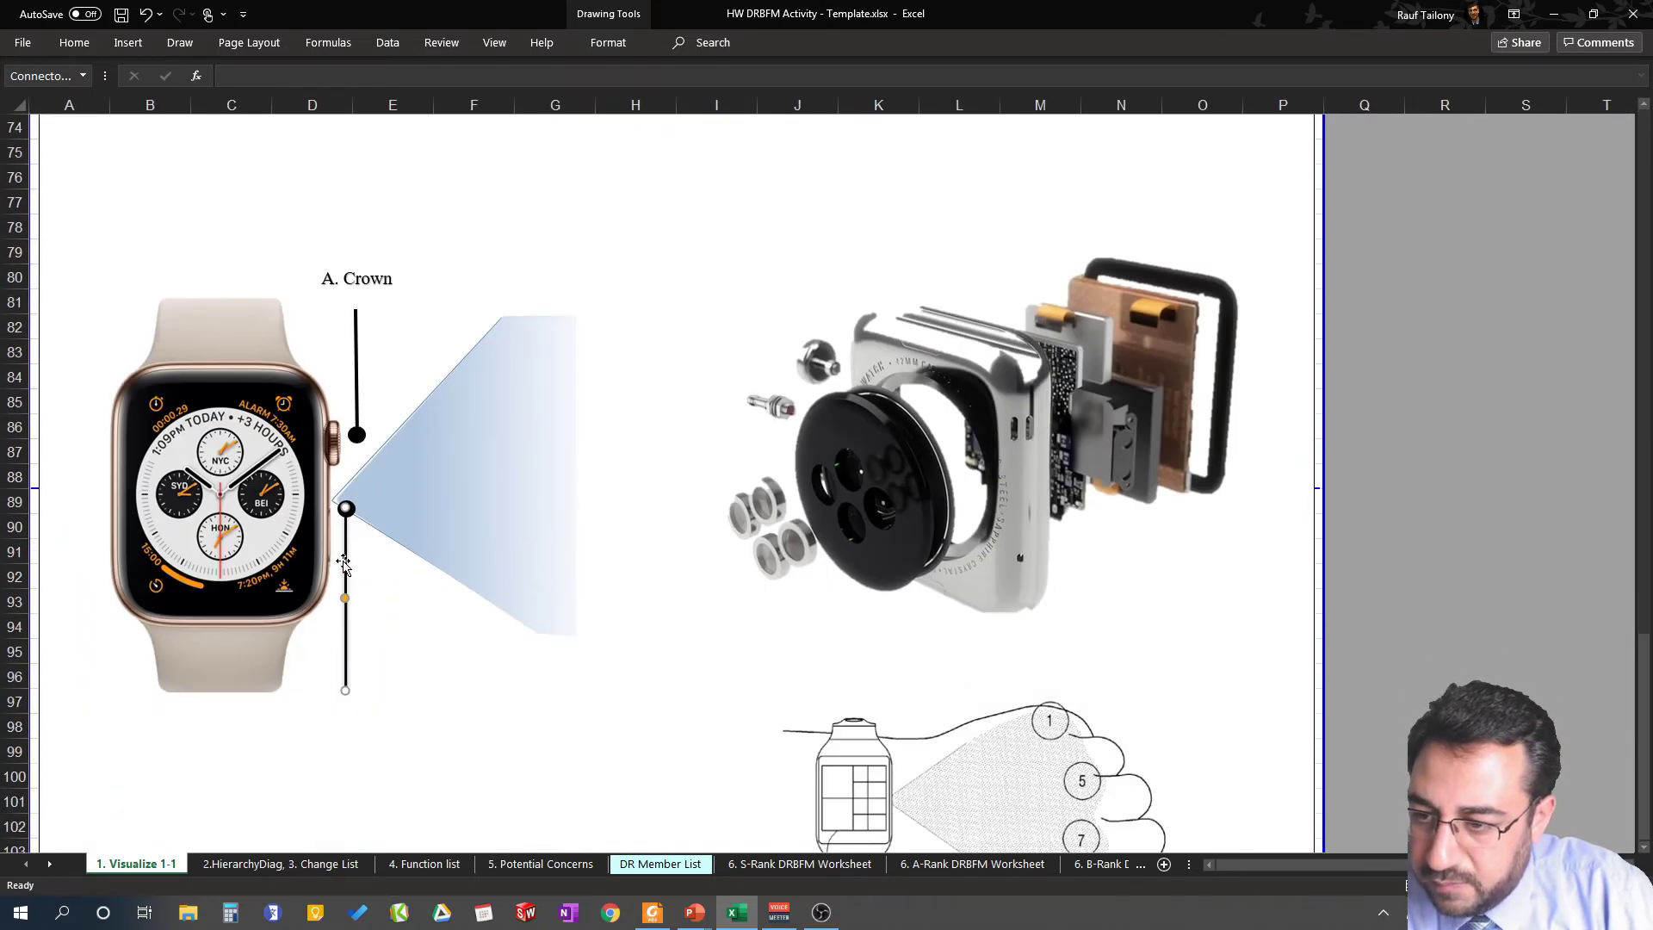
Copy the A. Crown label below the lower leader line and change its letter to B
drag(345, 559, 347, 560)
click(380, 272)
drag(376, 262, 332, 720)
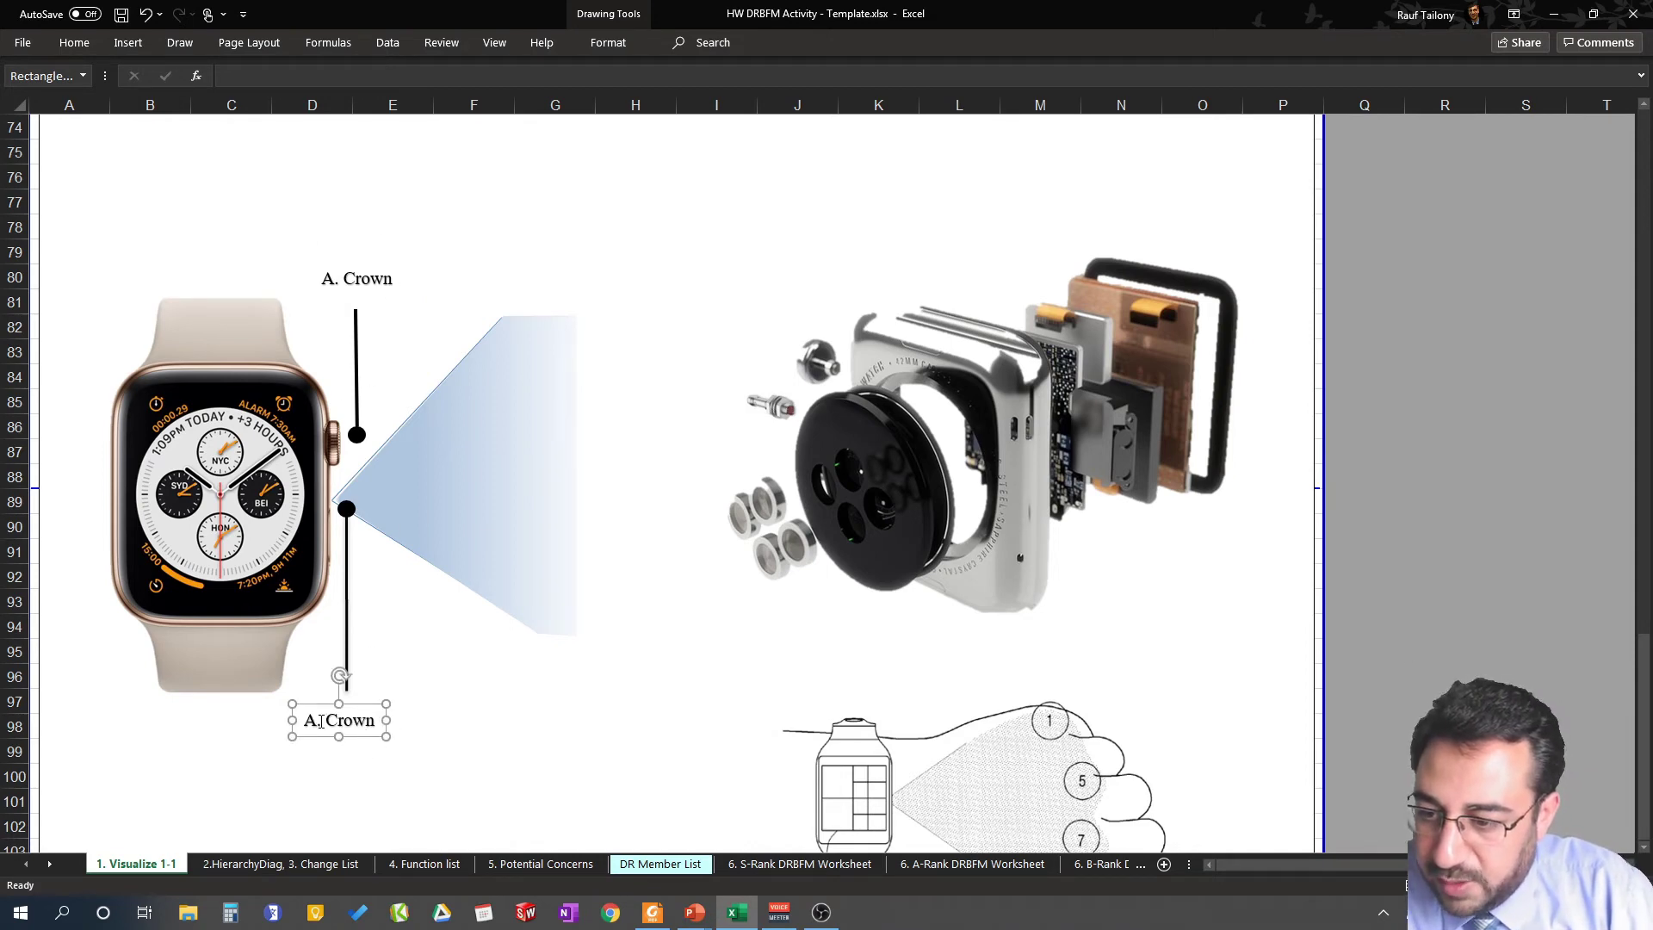
drag(312, 721, 285, 723)
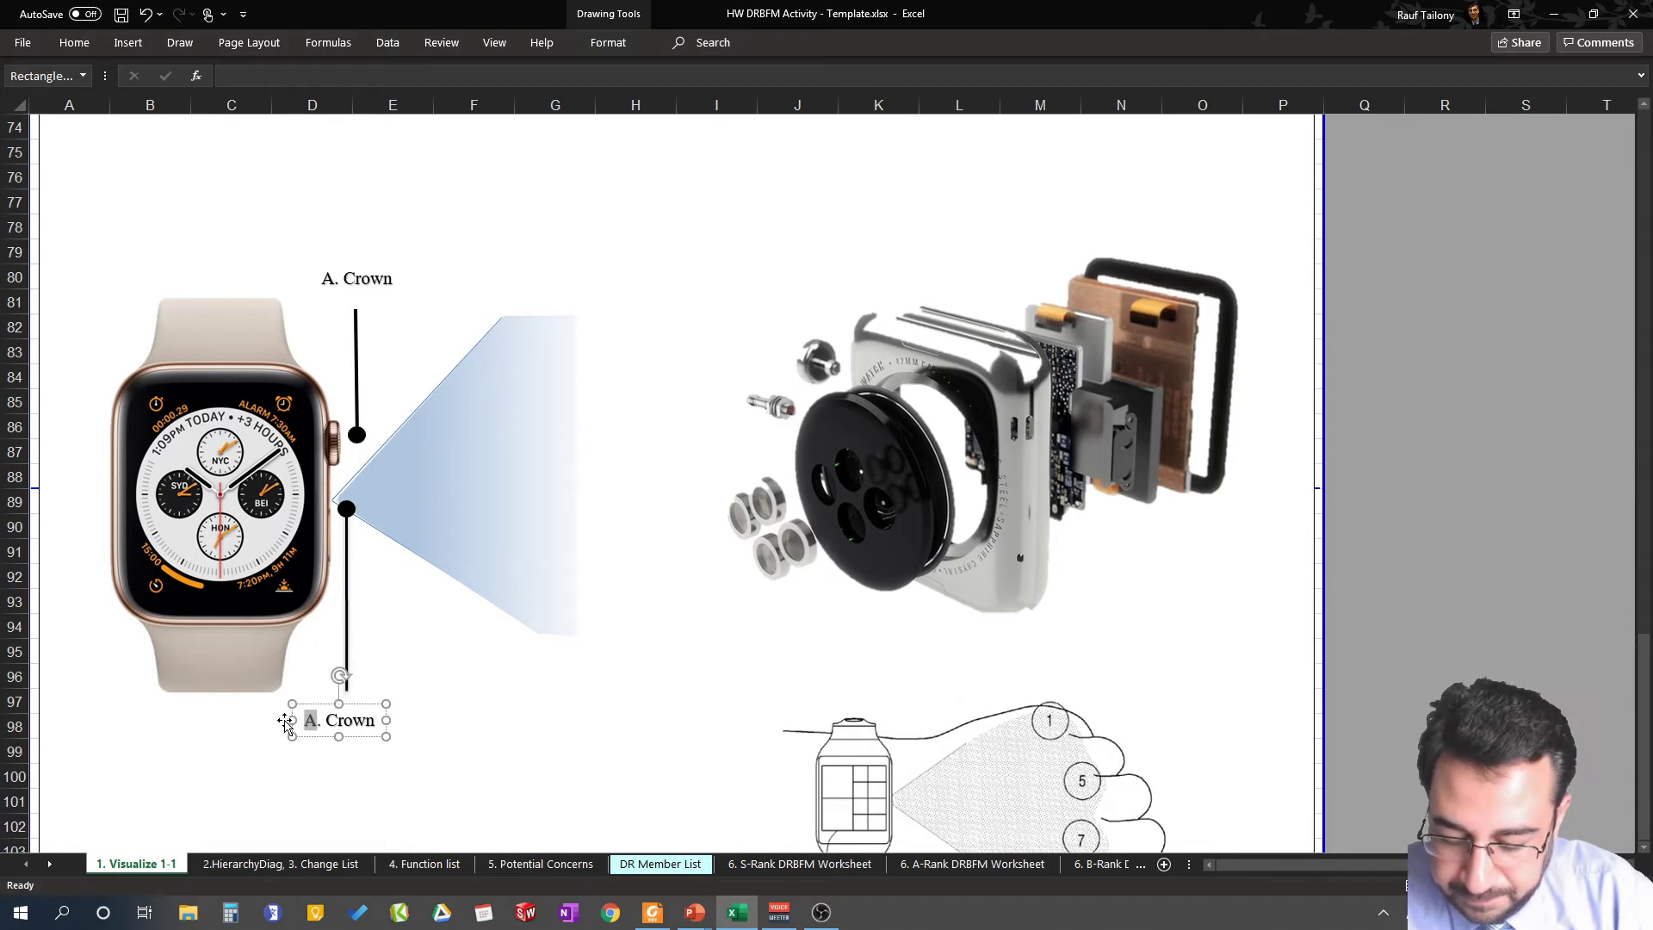
text(B)
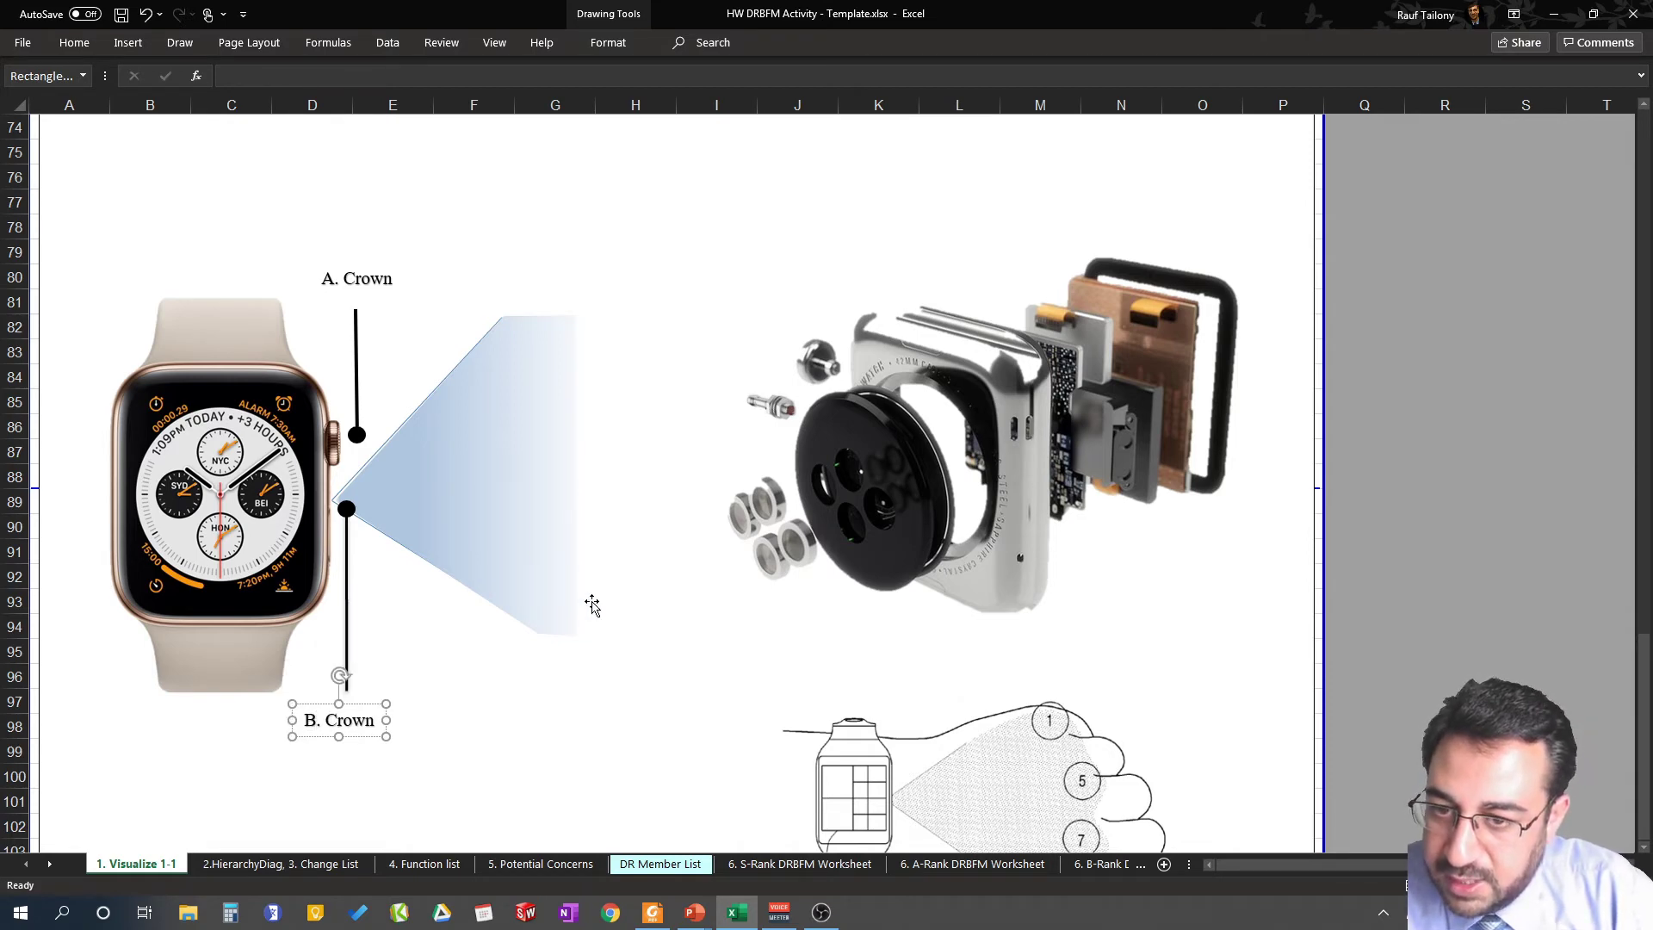
scroll(593, 606, up, 13)
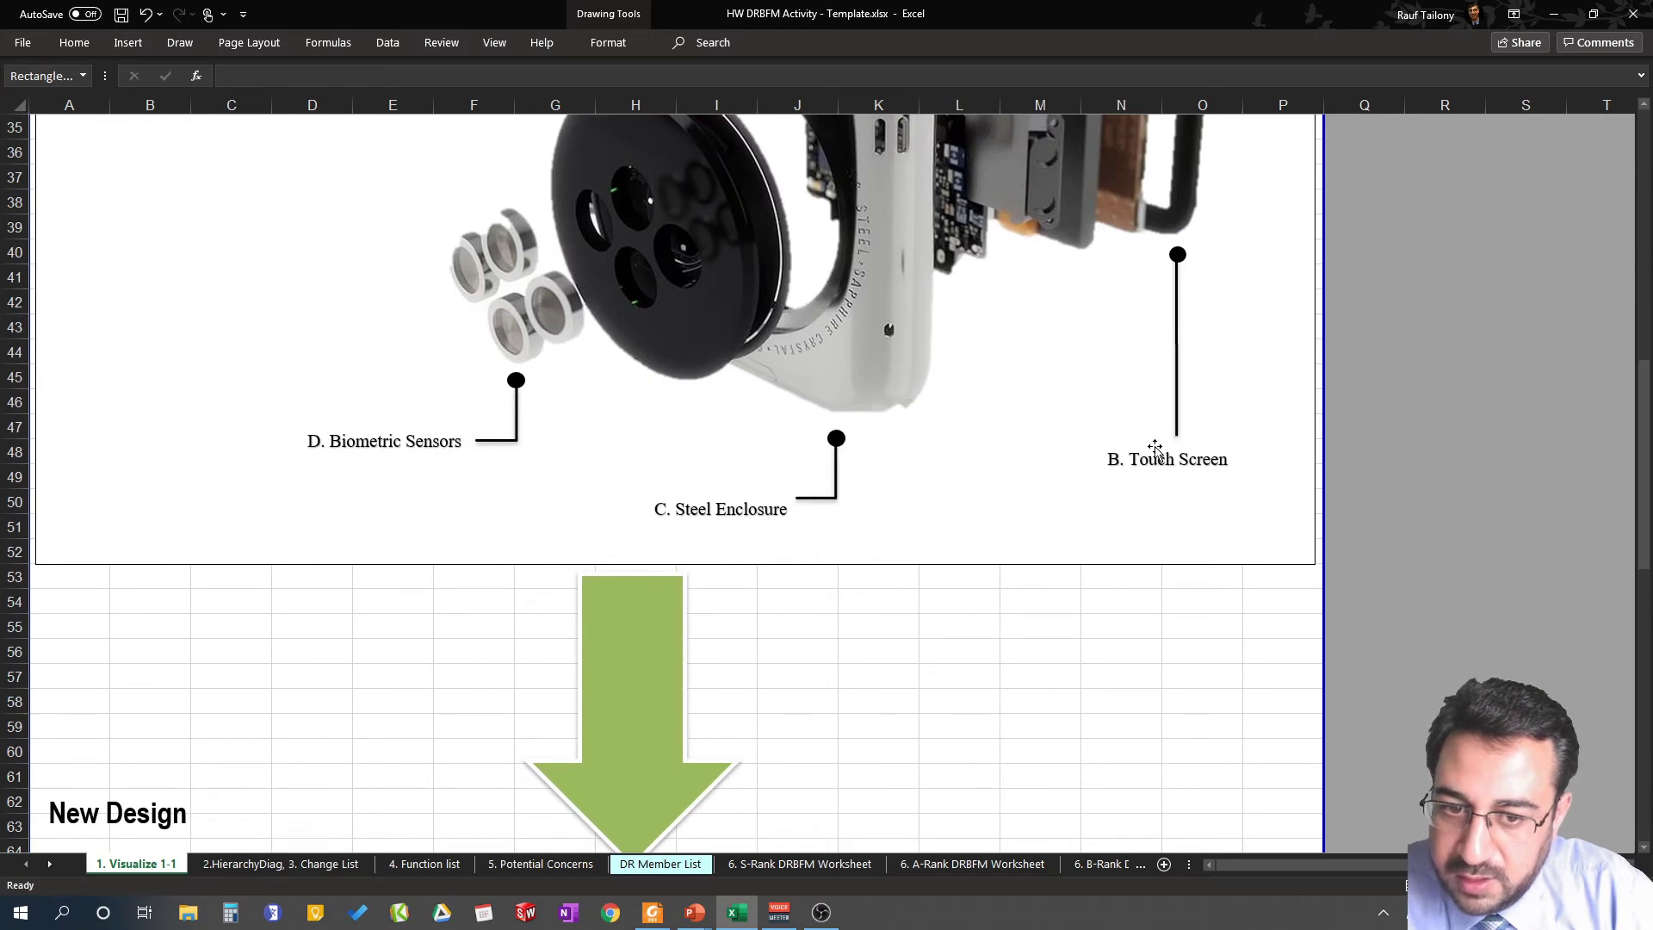
scroll(878, 473, down, 14)
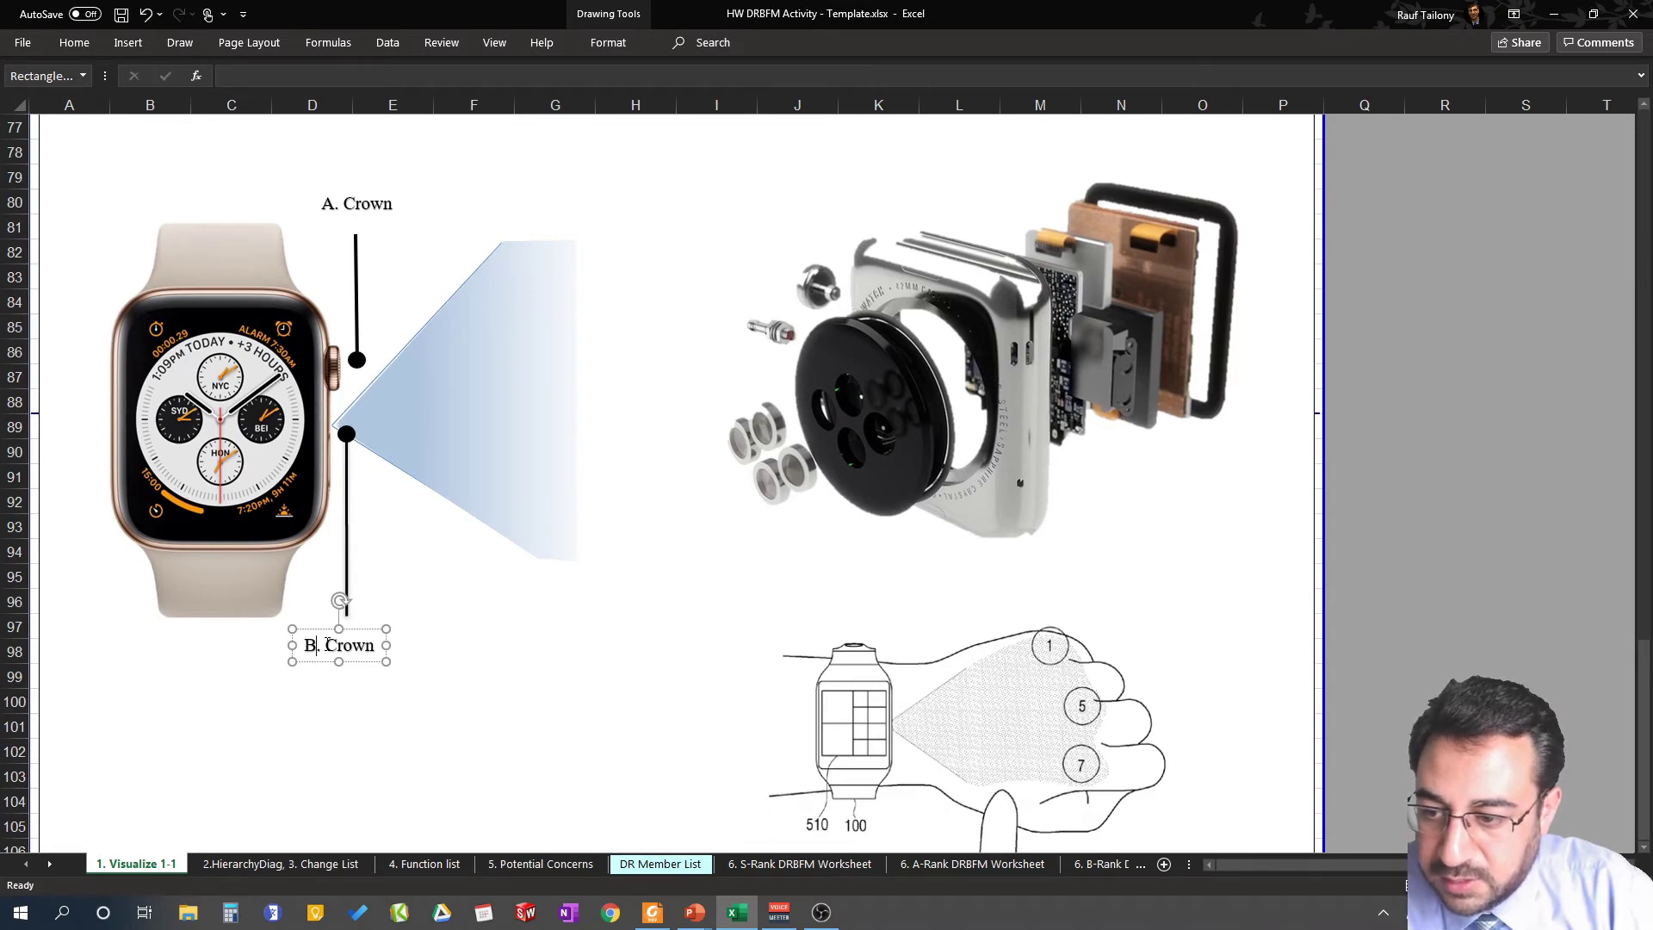
Renumber the two labels to 'A1. Crown' and 'B1. Crown'
drag(327, 644, 373, 656)
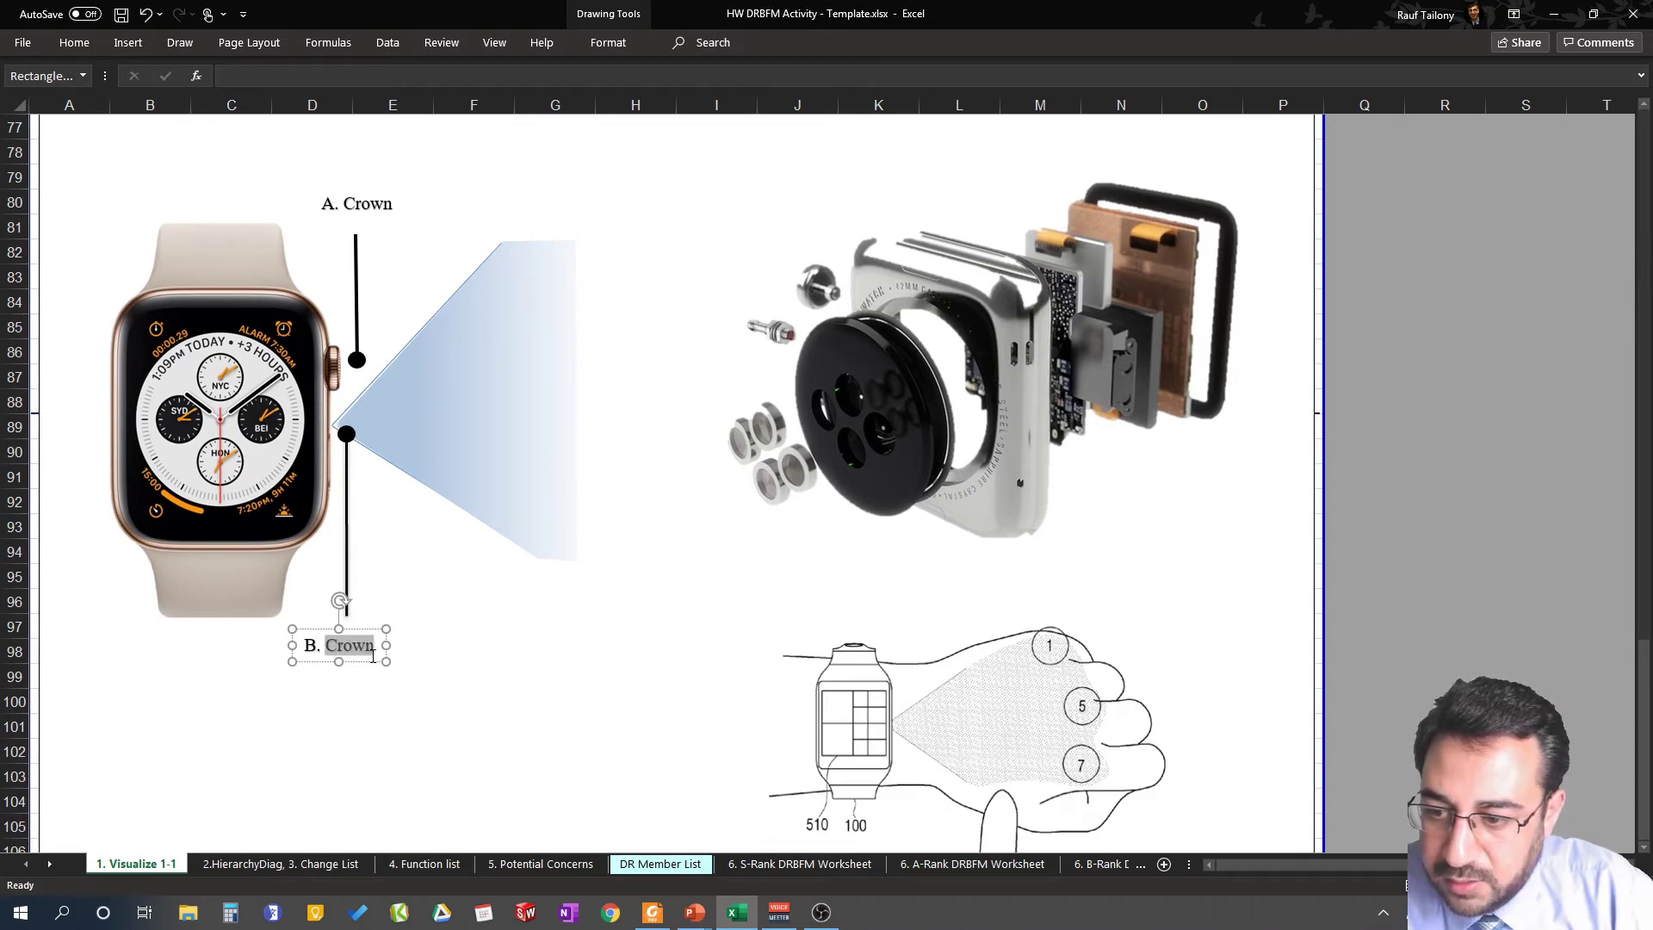
scroll(347, 650, up, 4)
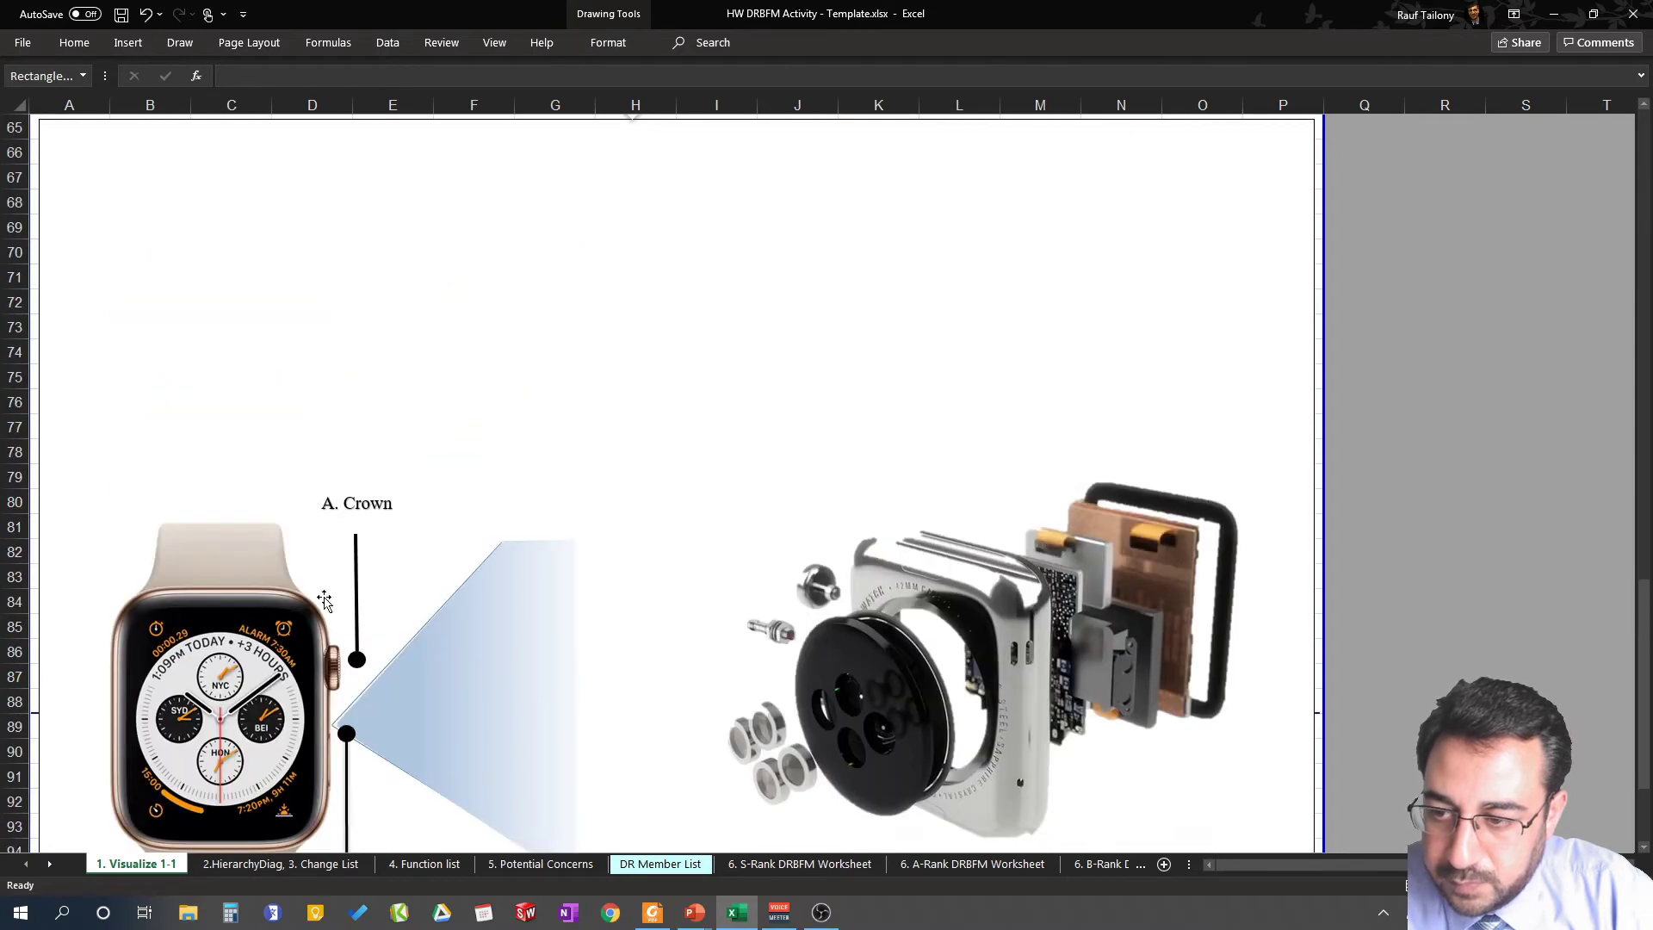
click(335, 505)
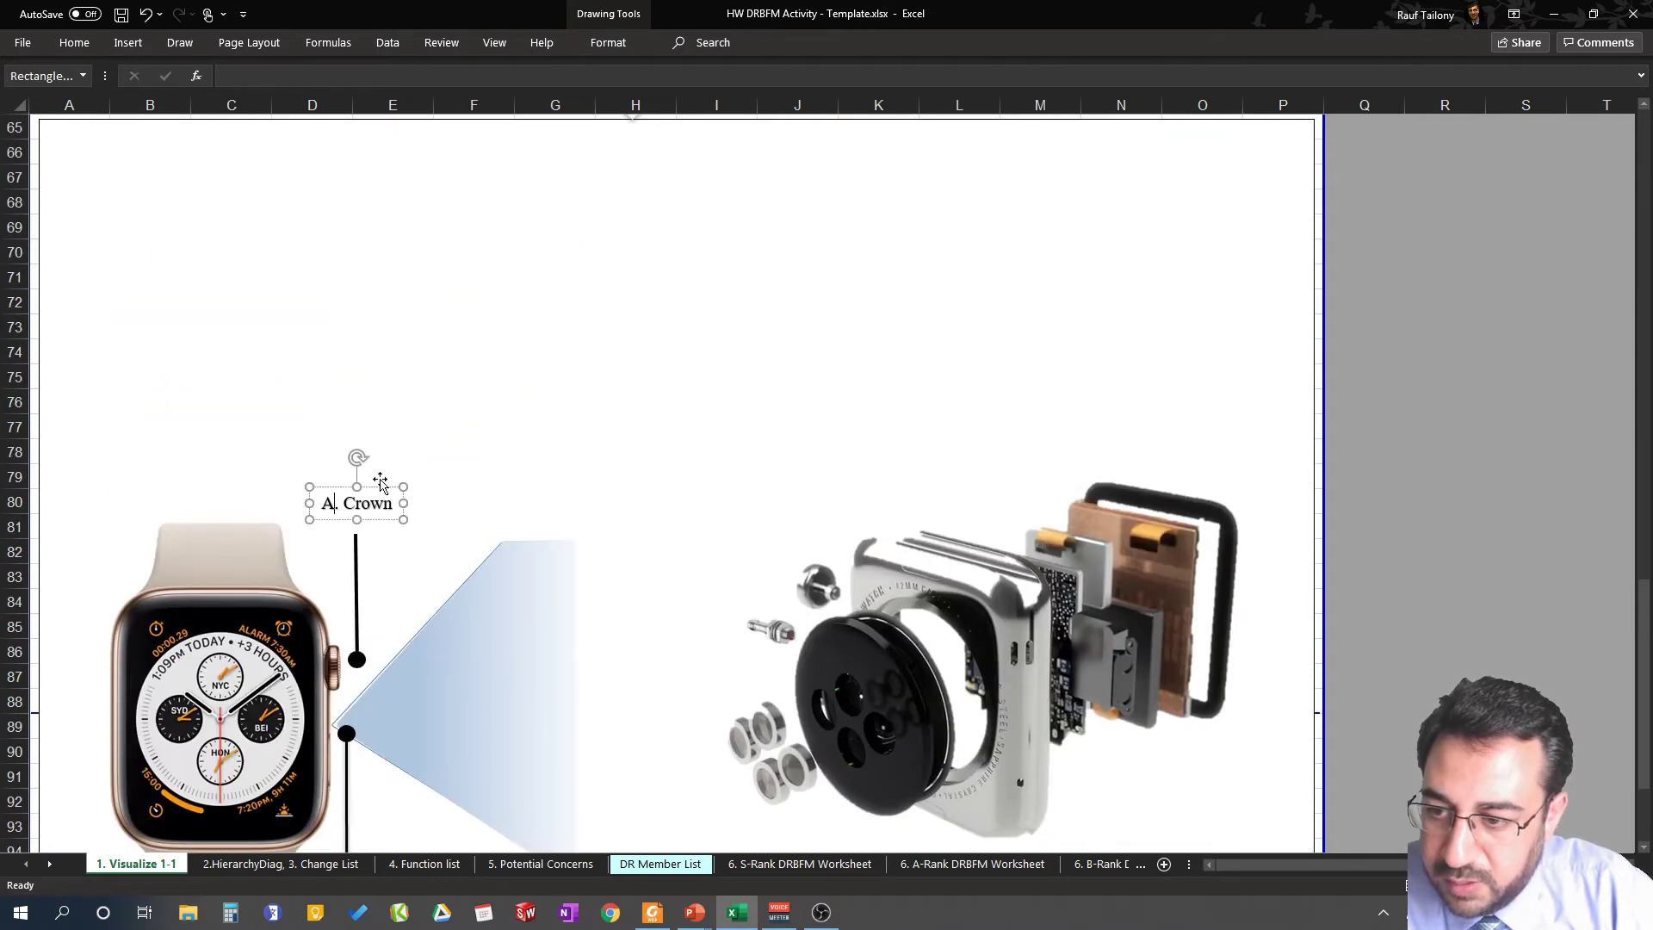
text(1)
scroll(380, 483, down, 5)
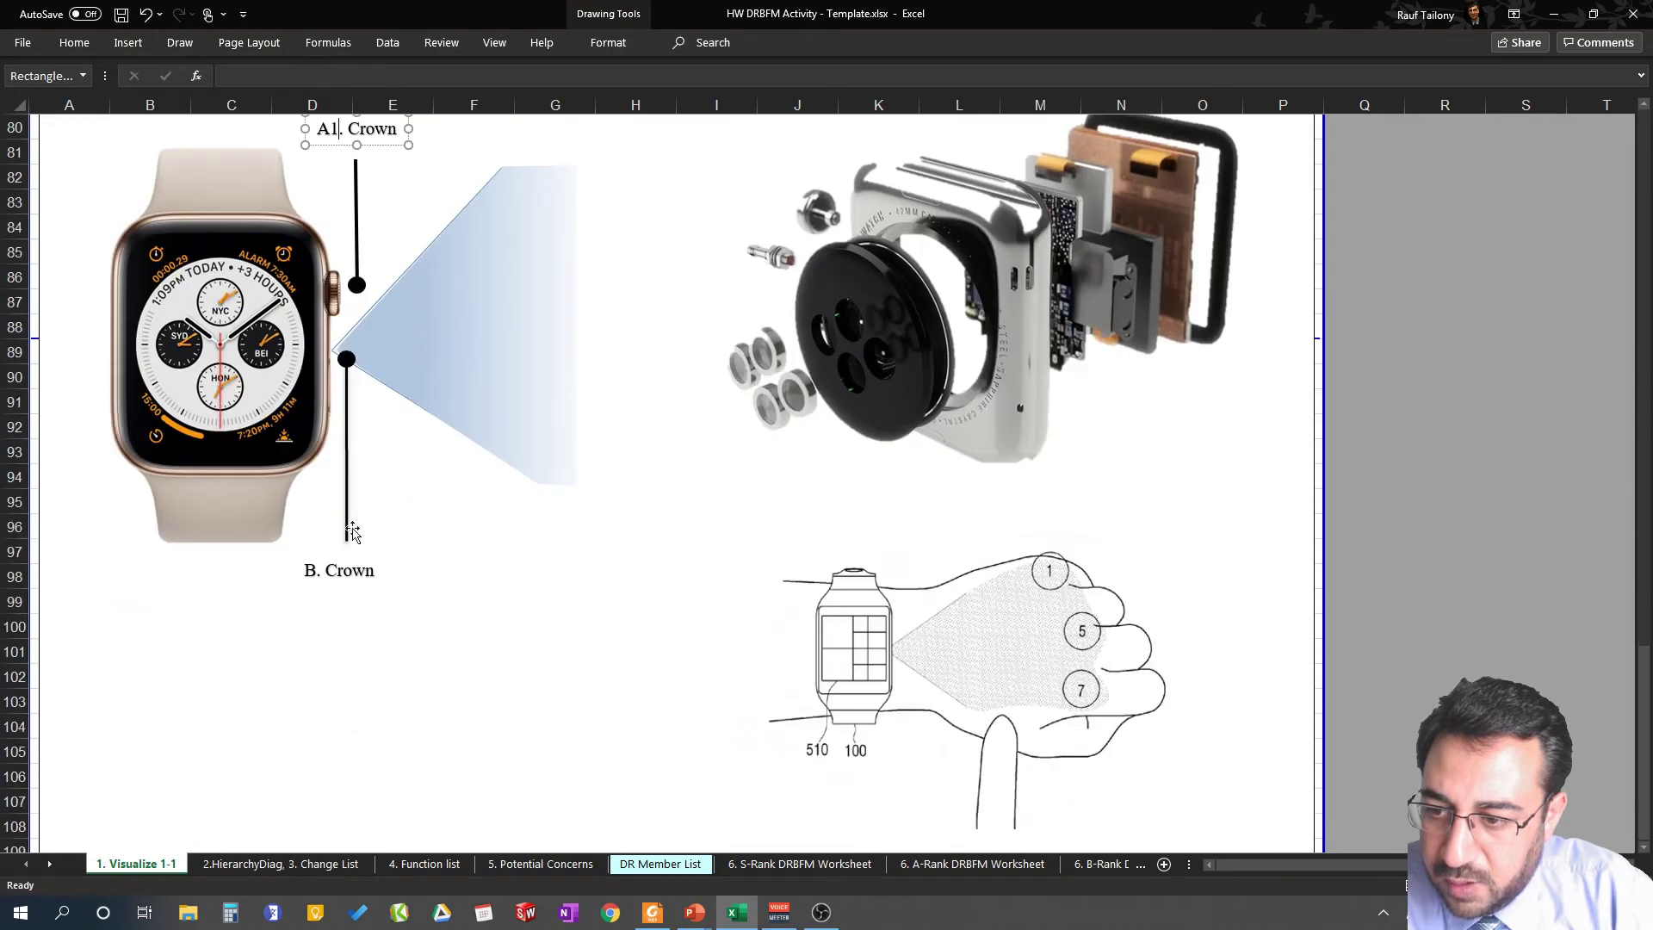
click(320, 573)
text(1)
scroll(473, 598, up, 4)
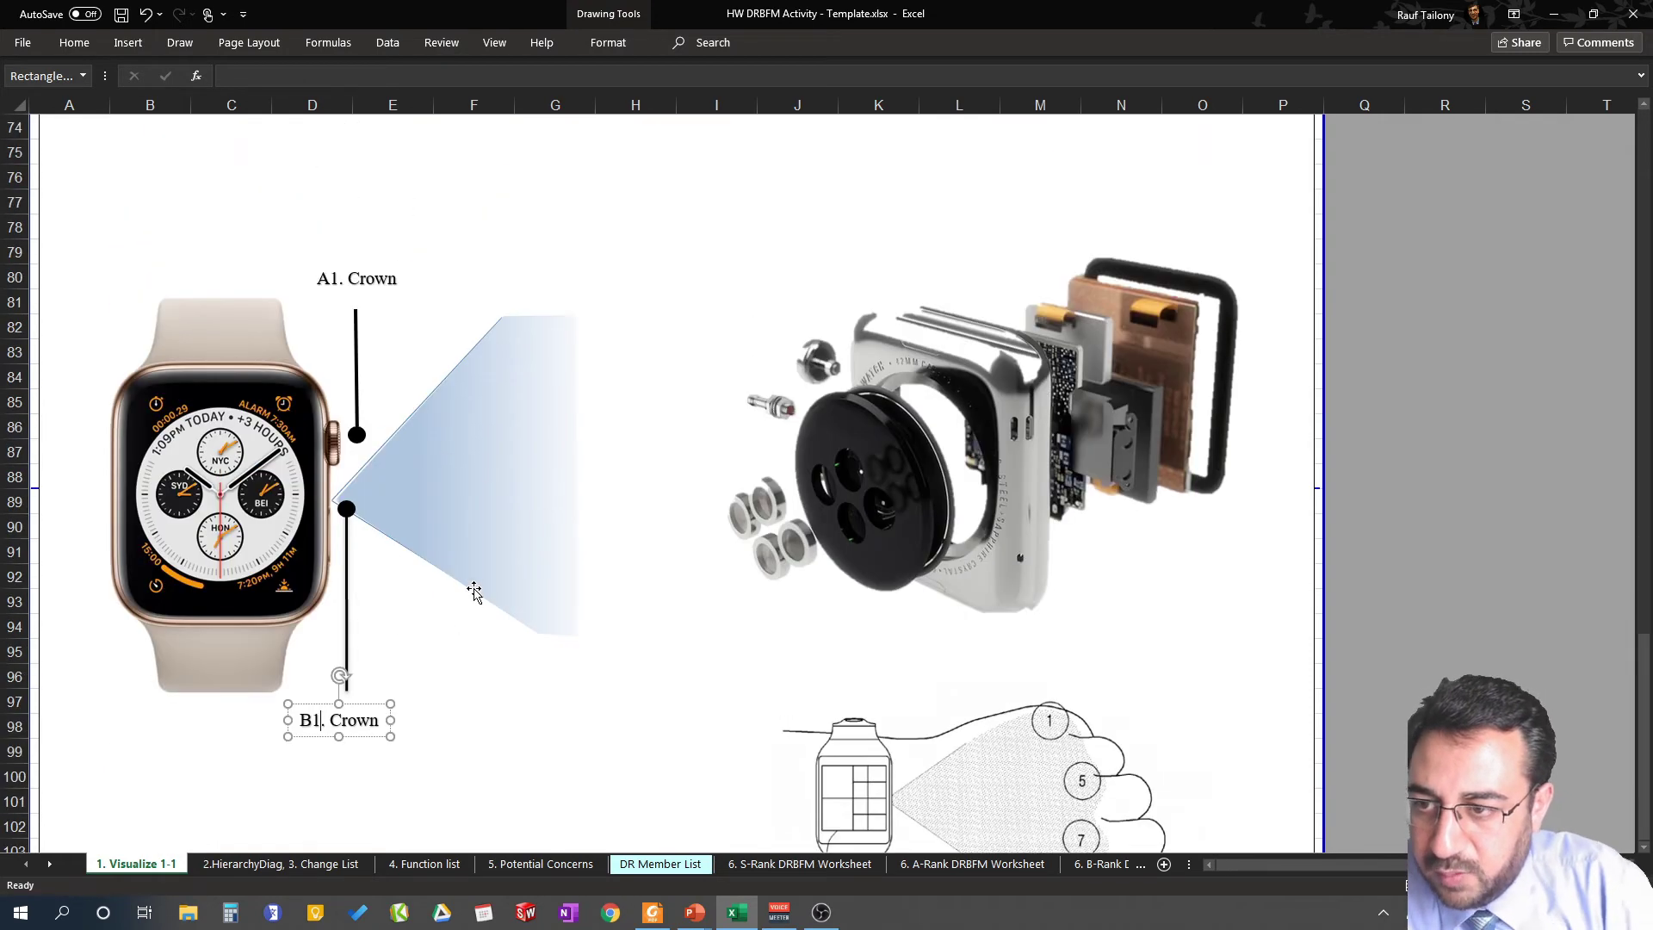
scroll(505, 601, down, 4)
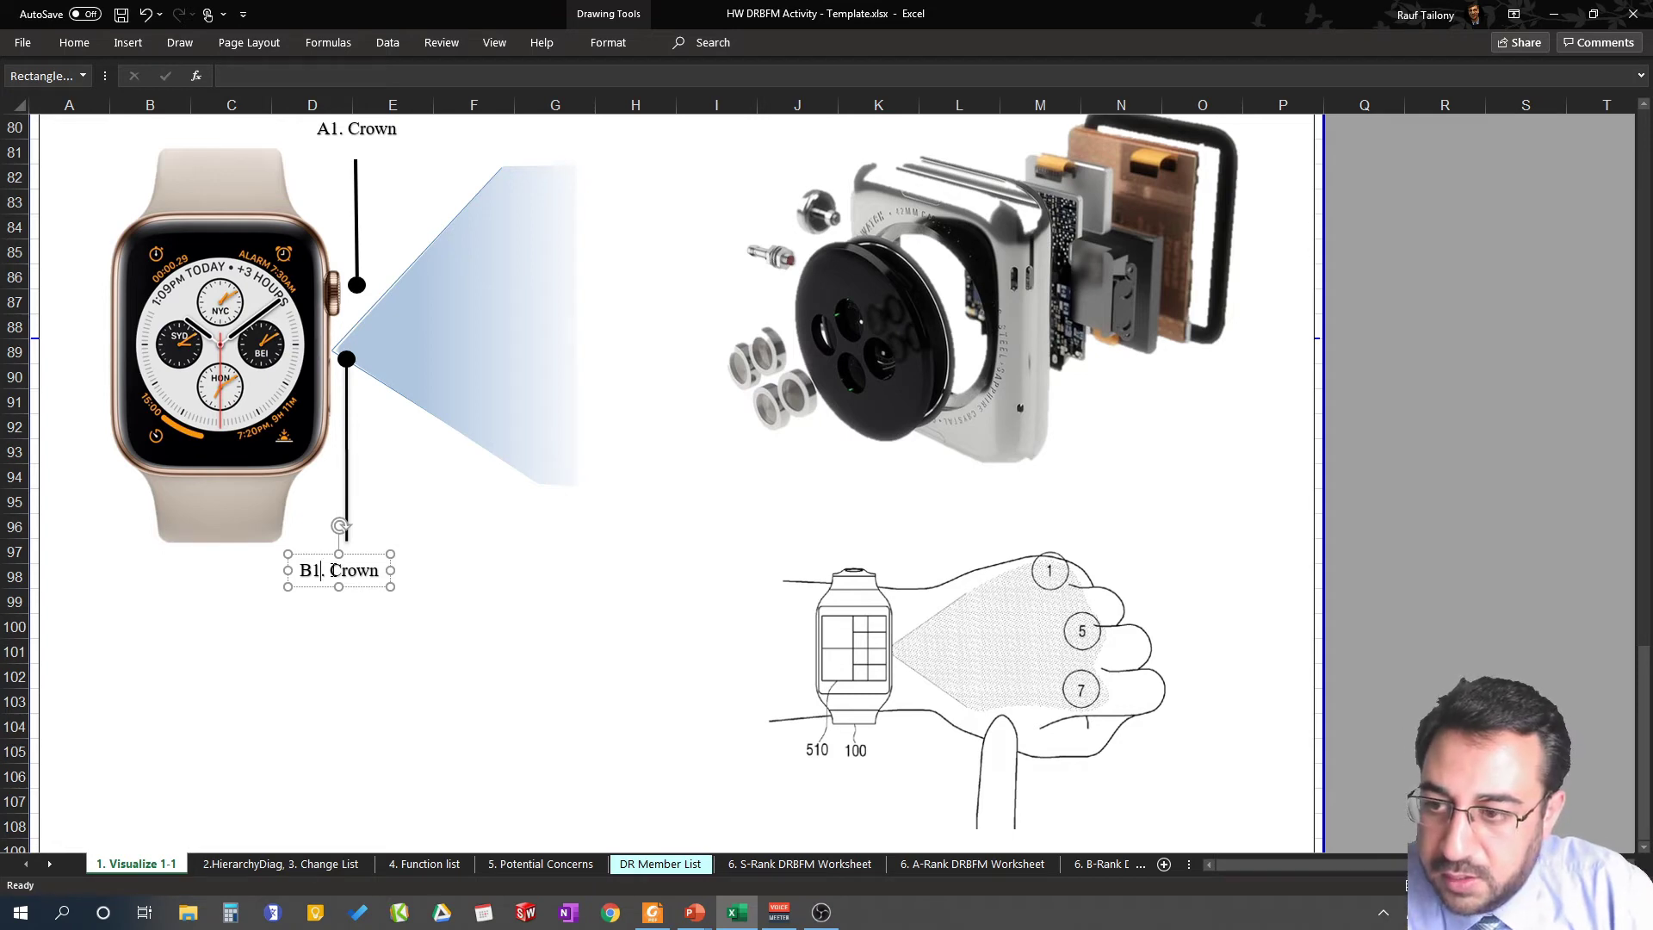
Replace Crown with 'Projection Assembly' in the B1 label
drag(336, 570, 380, 573)
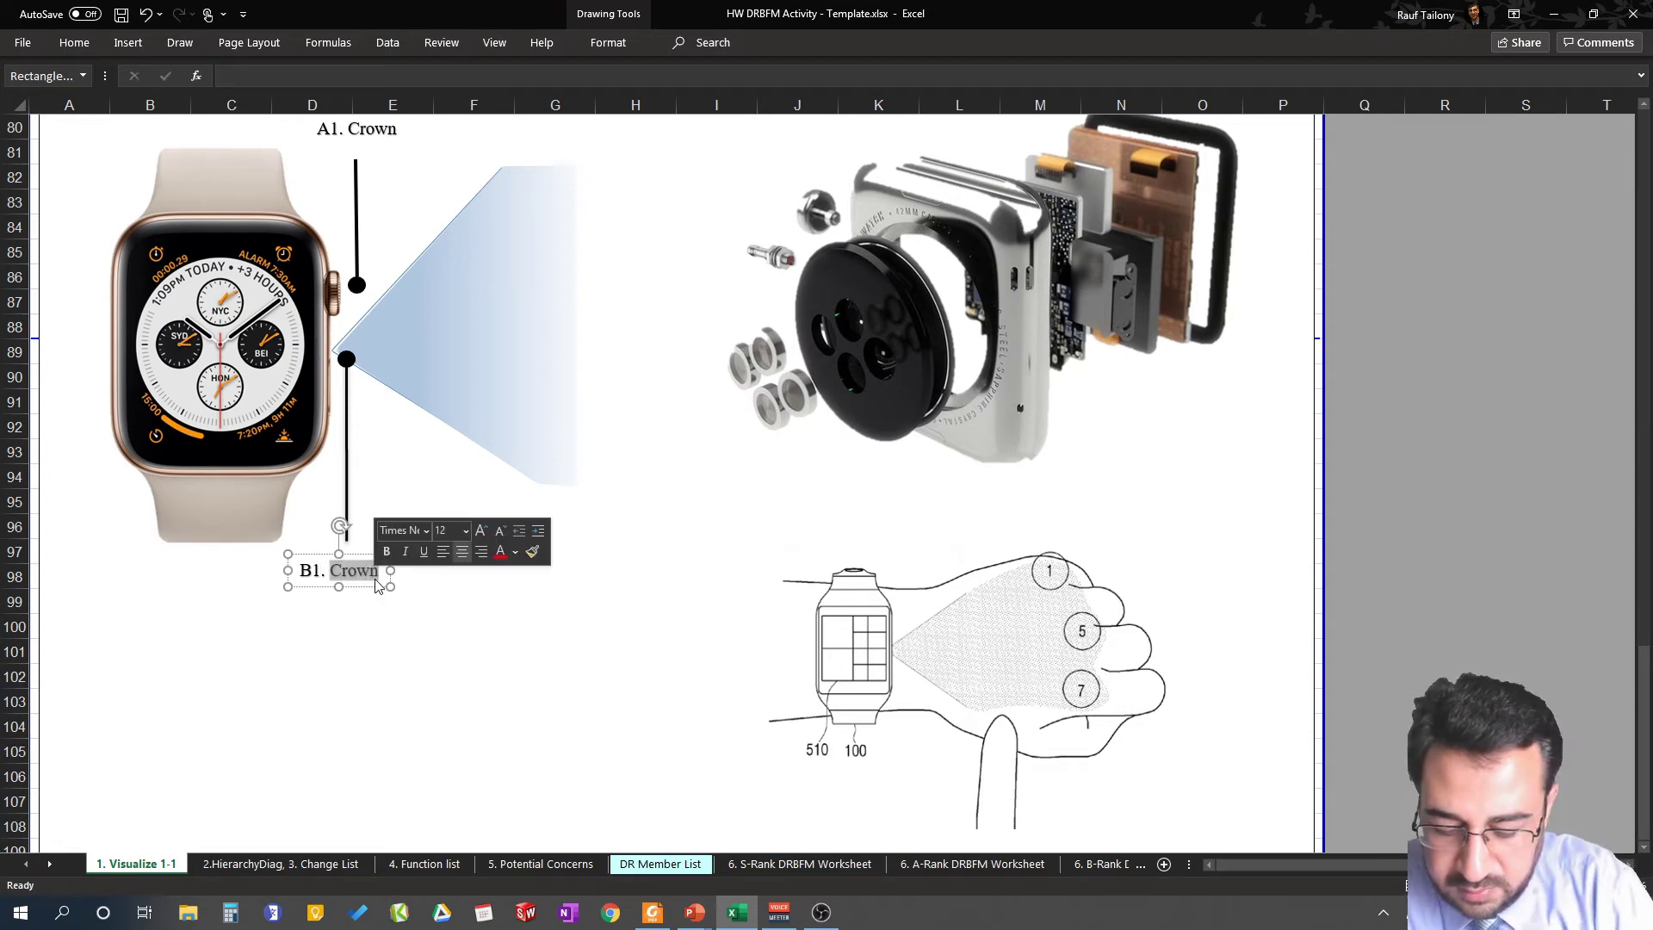
text(Projection Assembly)
click(450, 650)
scroll(457, 652, up, 1)
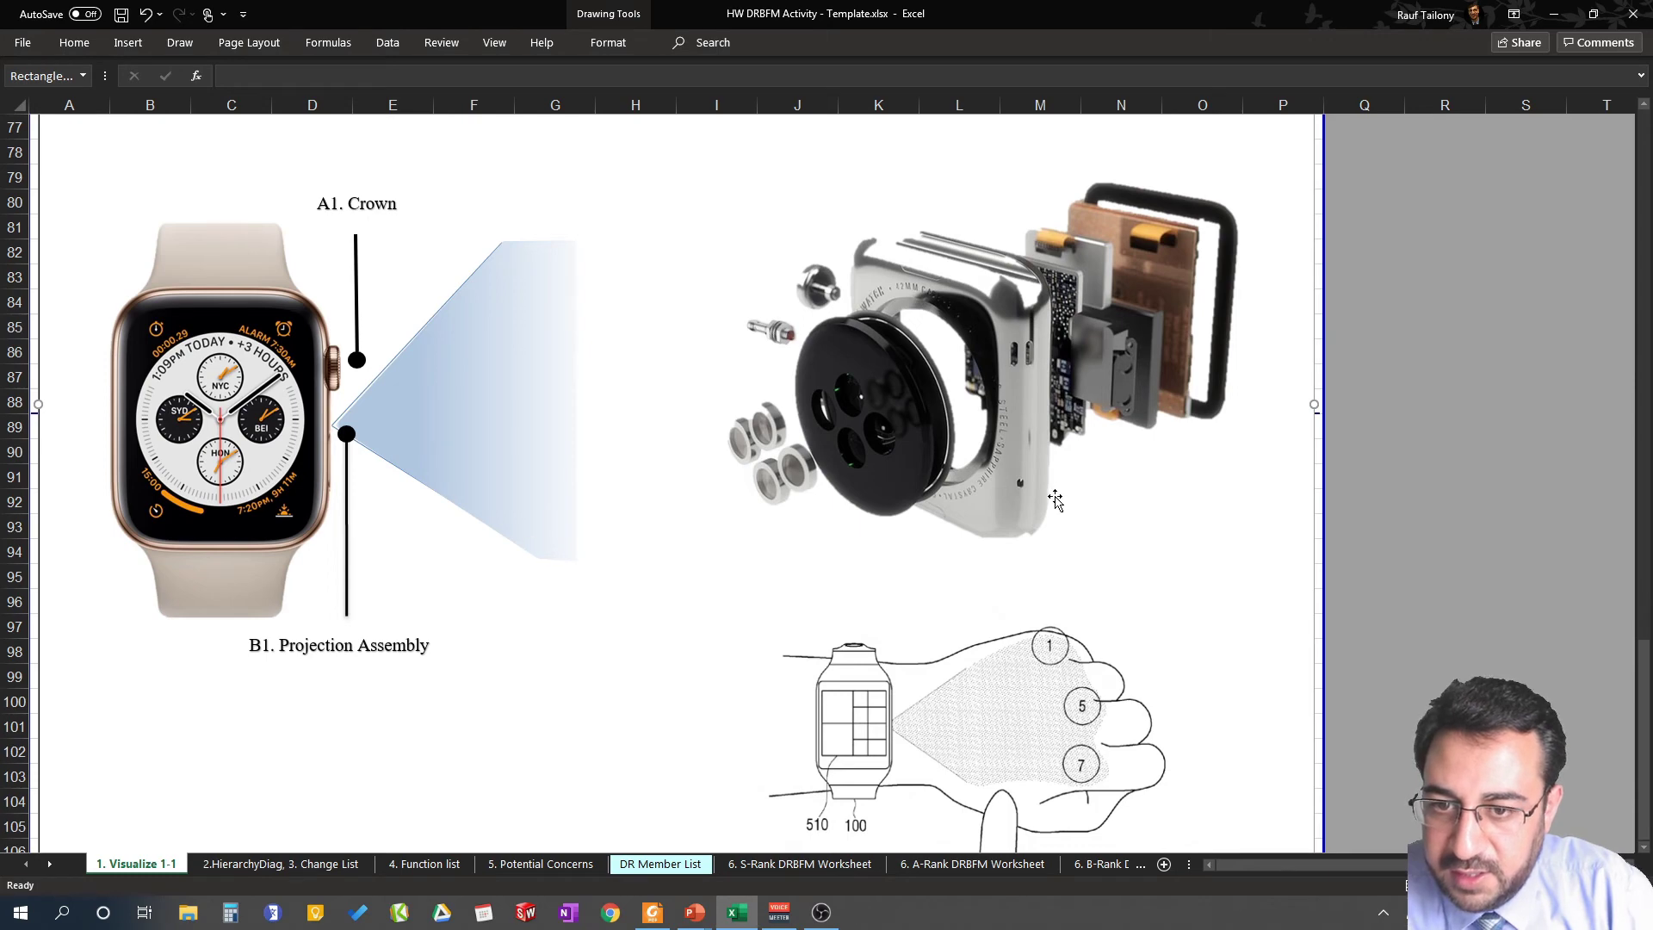
scroll(460, 531, up, 1)
scroll(443, 663, down, 1)
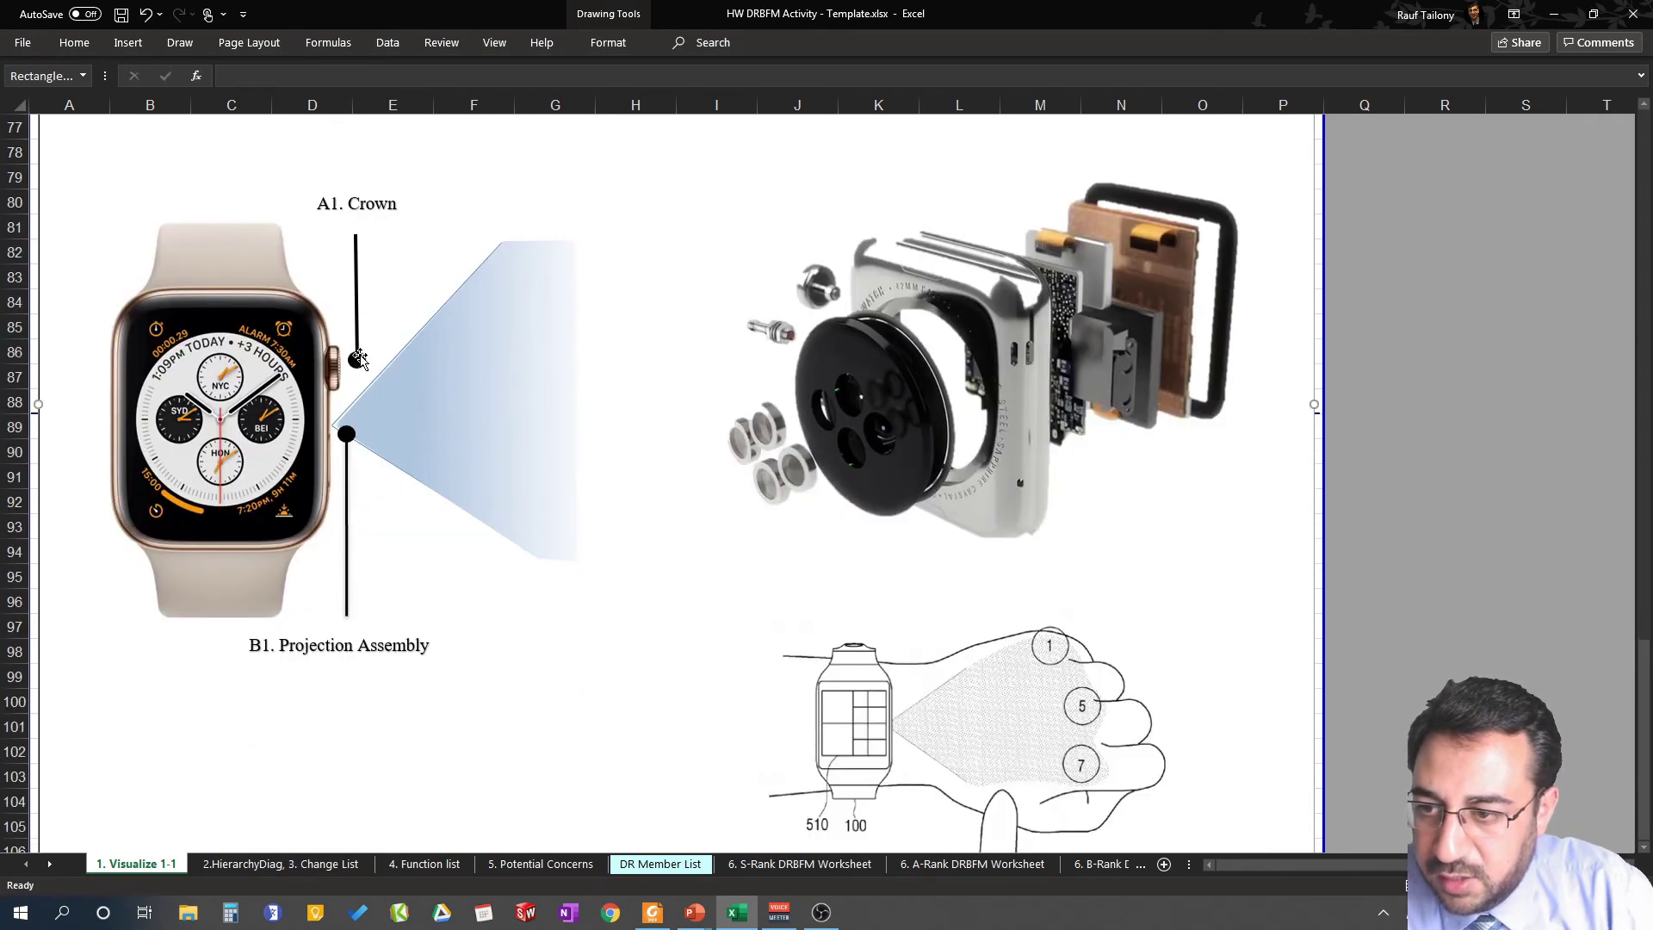
Copy the crown leader line onto the New Design exploded watch image
click(357, 359)
click(356, 282)
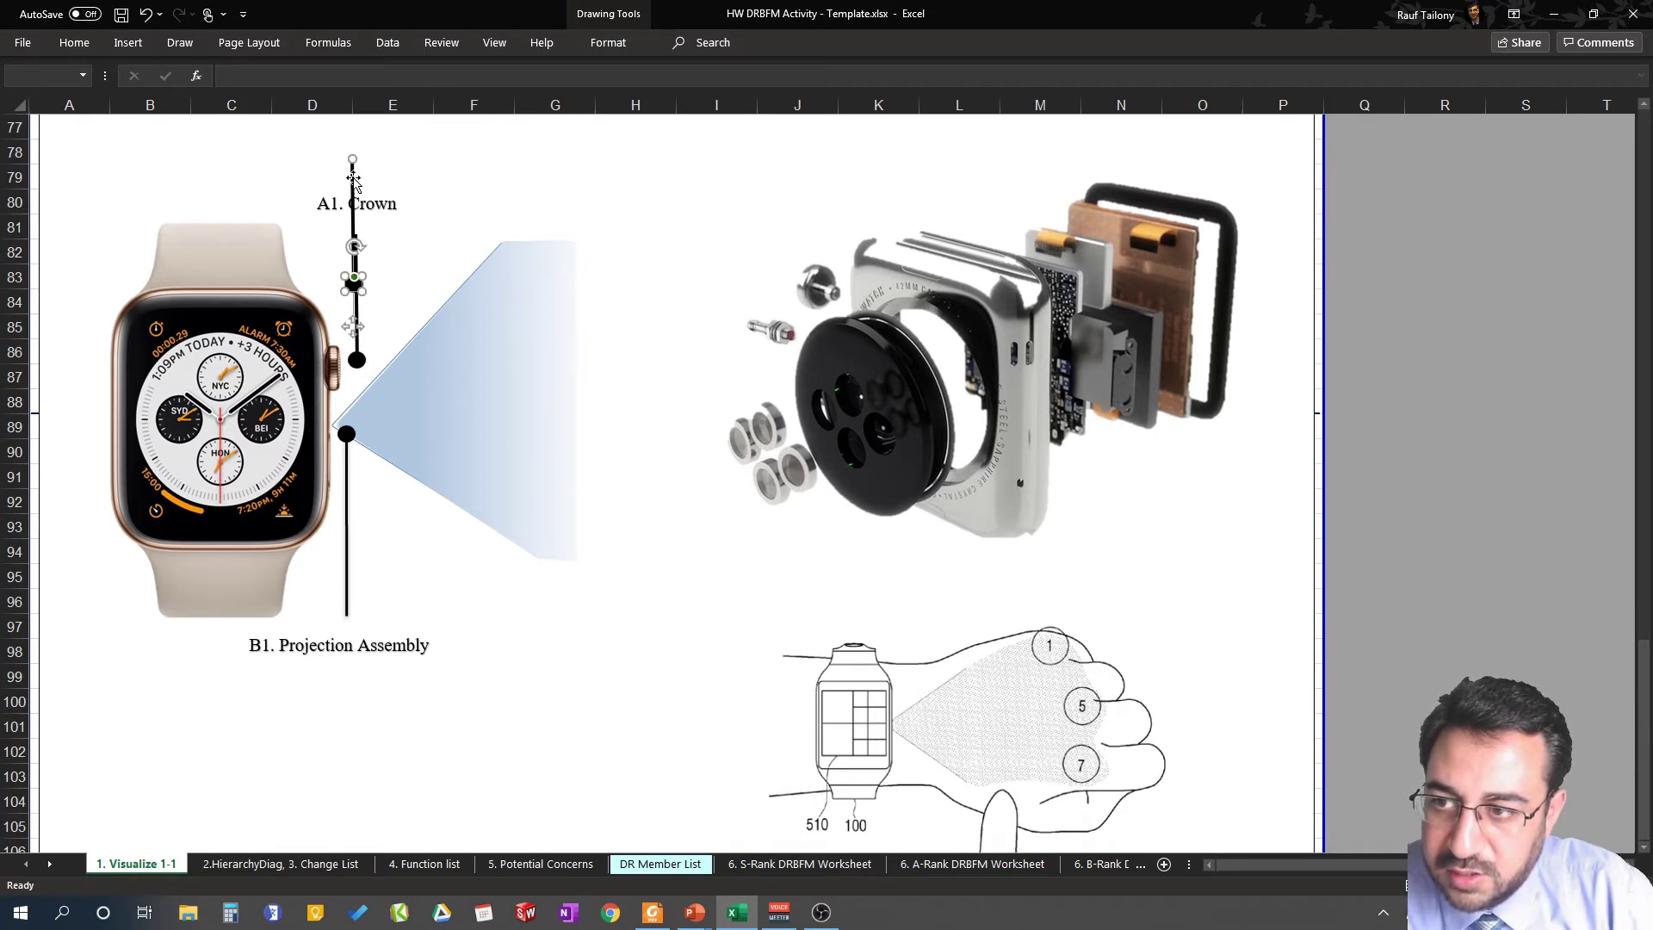
drag(351, 175, 1065, 188)
scroll(1066, 258, up, 3)
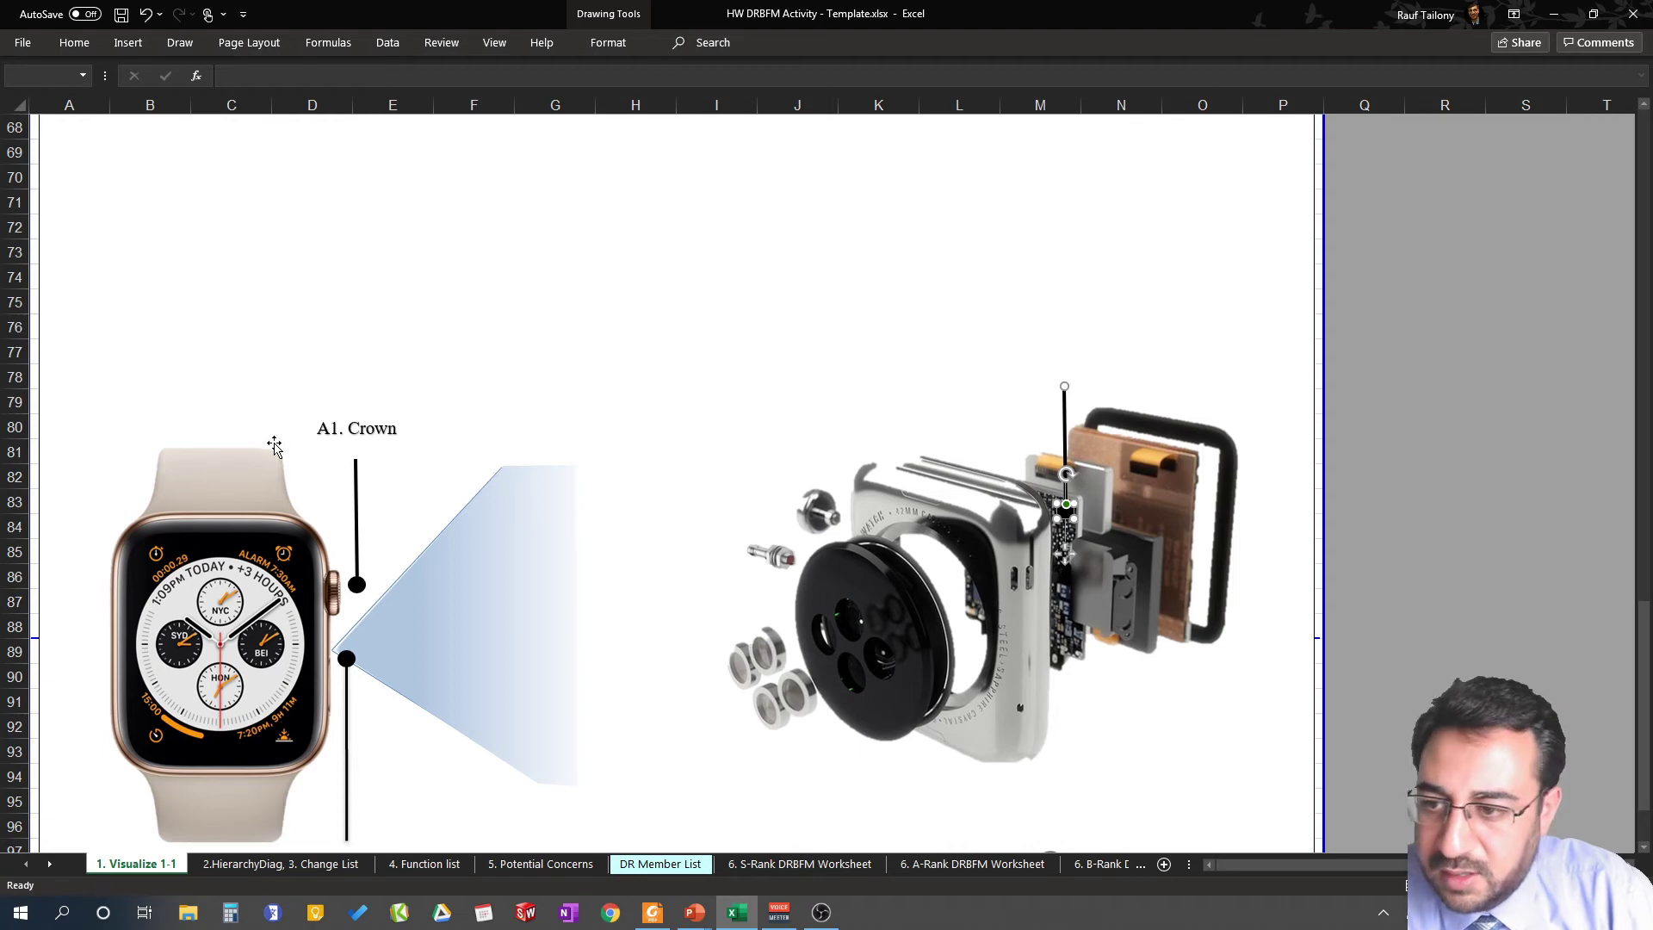
Duplicate the A1. Crown label above the exploded watch and retype it 'C1. PCB'
click(371, 428)
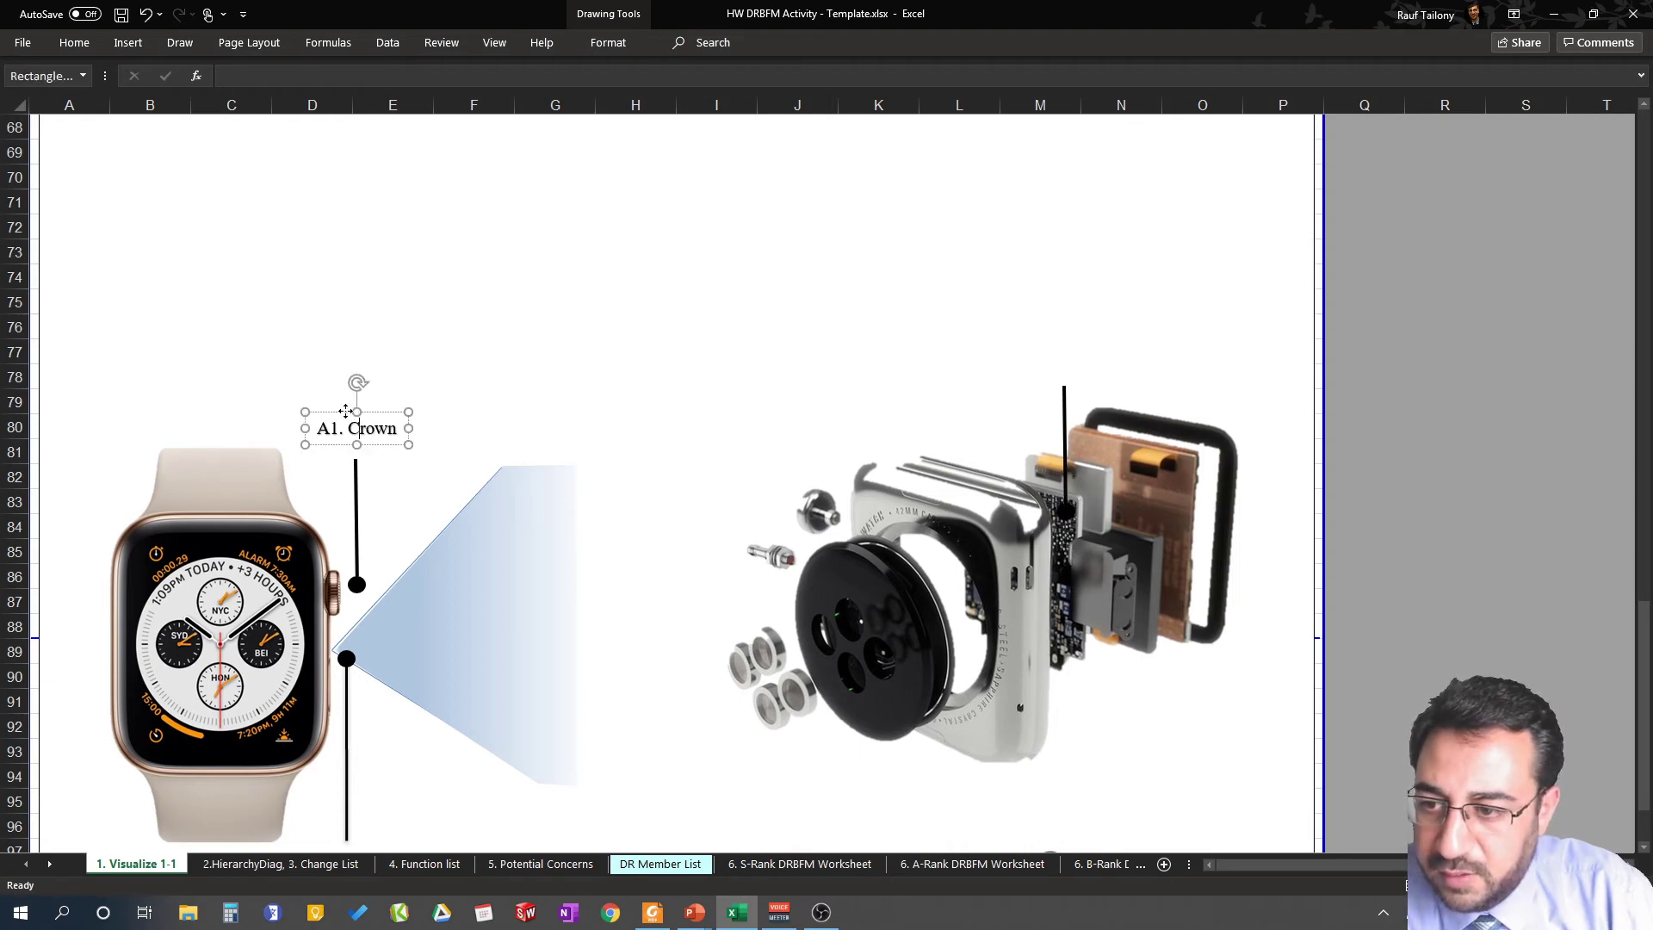
key(ctrl+d)
drag(431, 479, 1100, 374)
click(1091, 381)
text(C1. PCB)
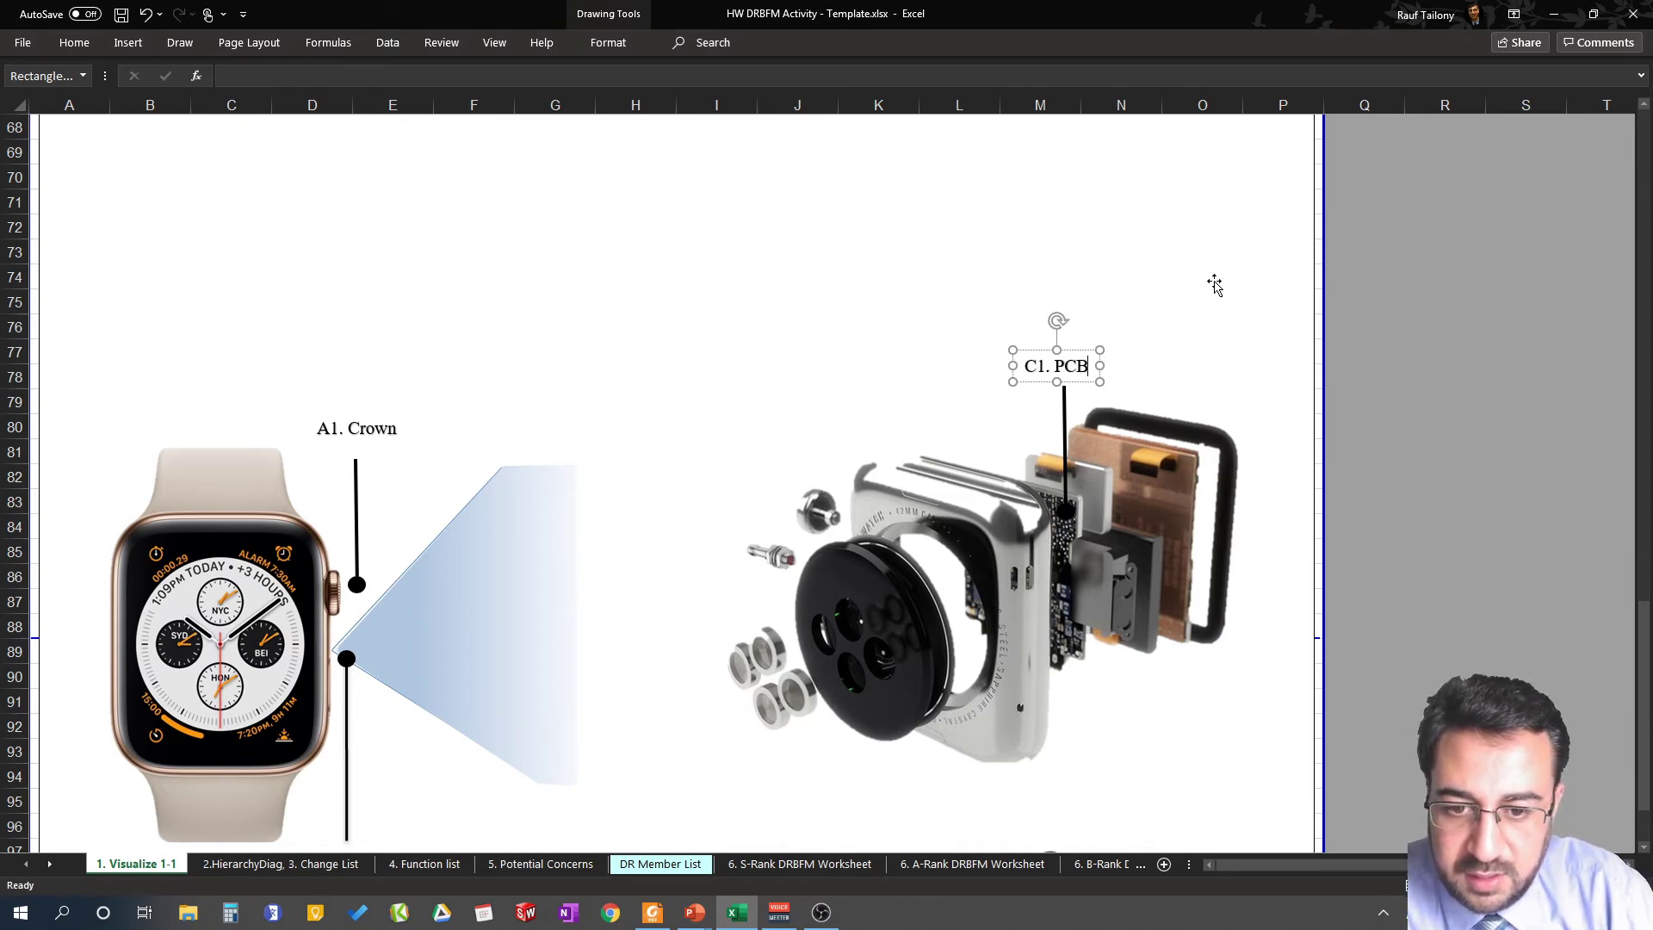
click(1227, 329)
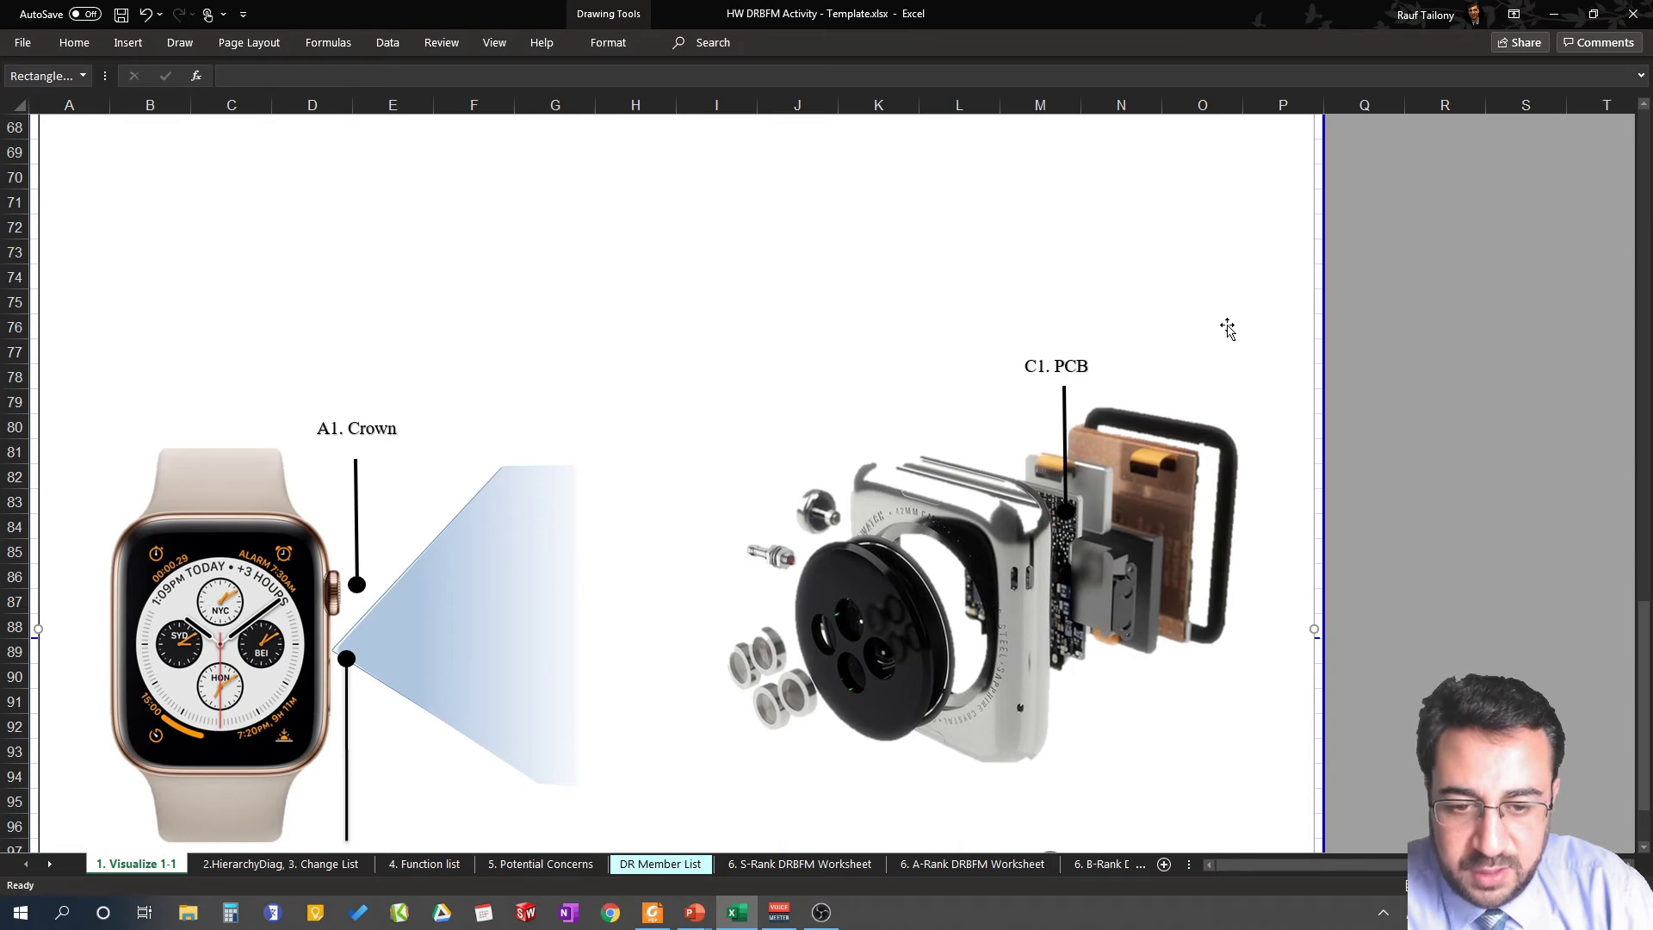
scroll(1395, 363, down, 1)
click(1395, 369)
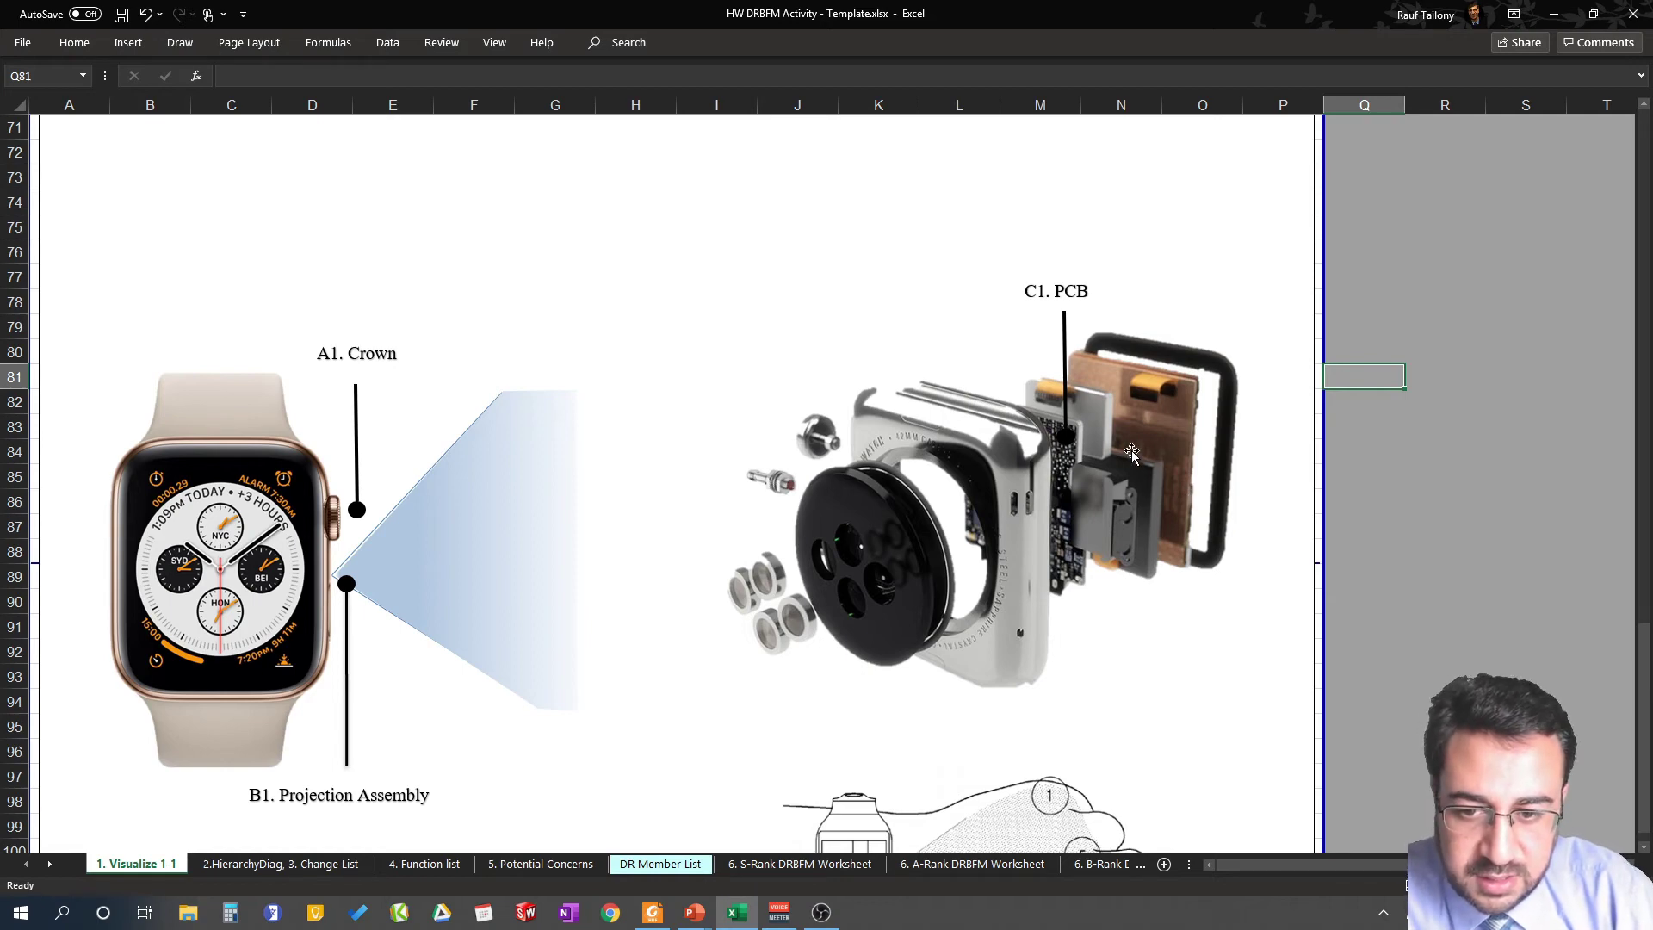
Copy the crown callout's dot and leader line onto the exploded watch photo beside the crown
scroll(1098, 470, down, 1)
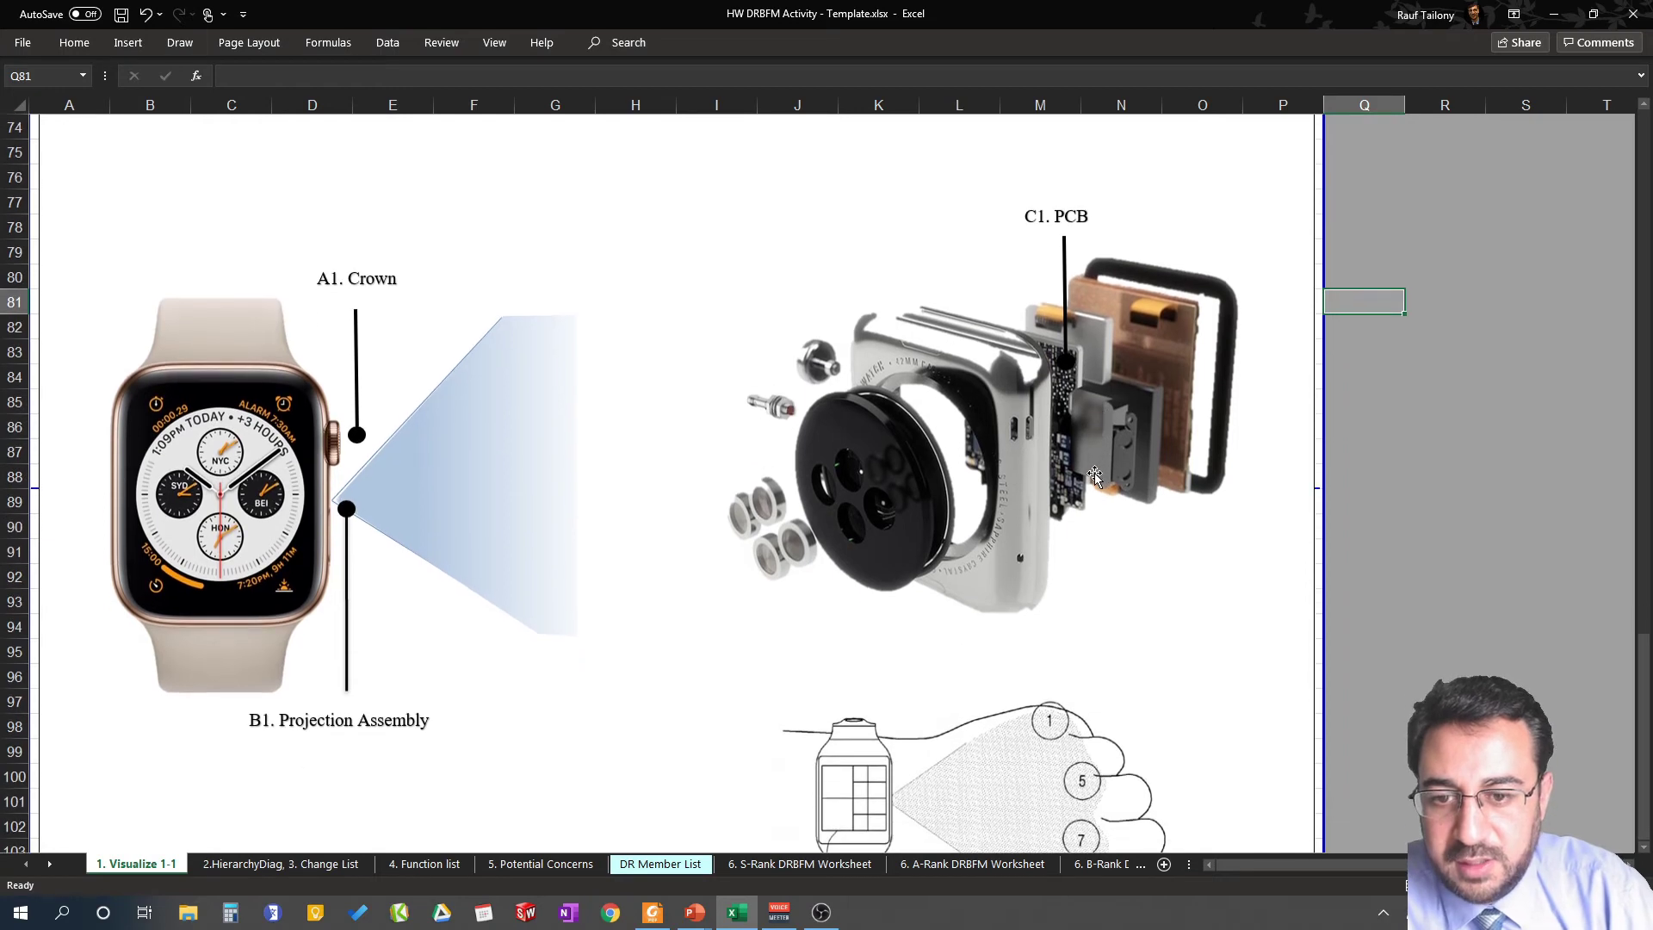
scroll(1016, 387, down, 2)
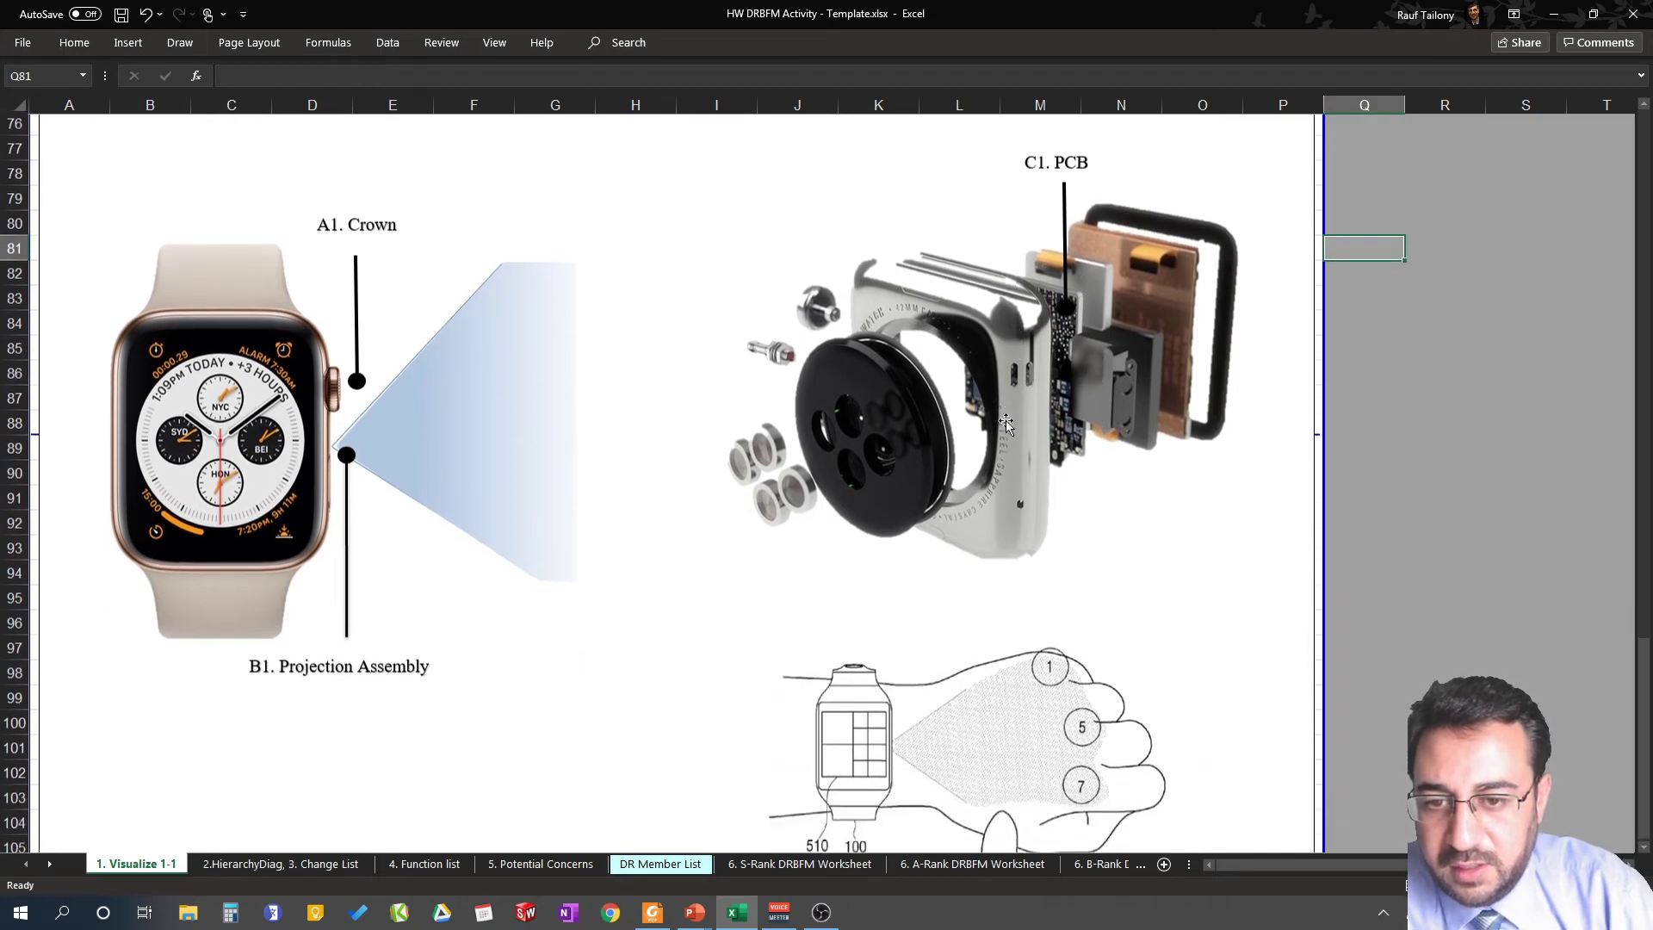
scroll(693, 540, up, 3)
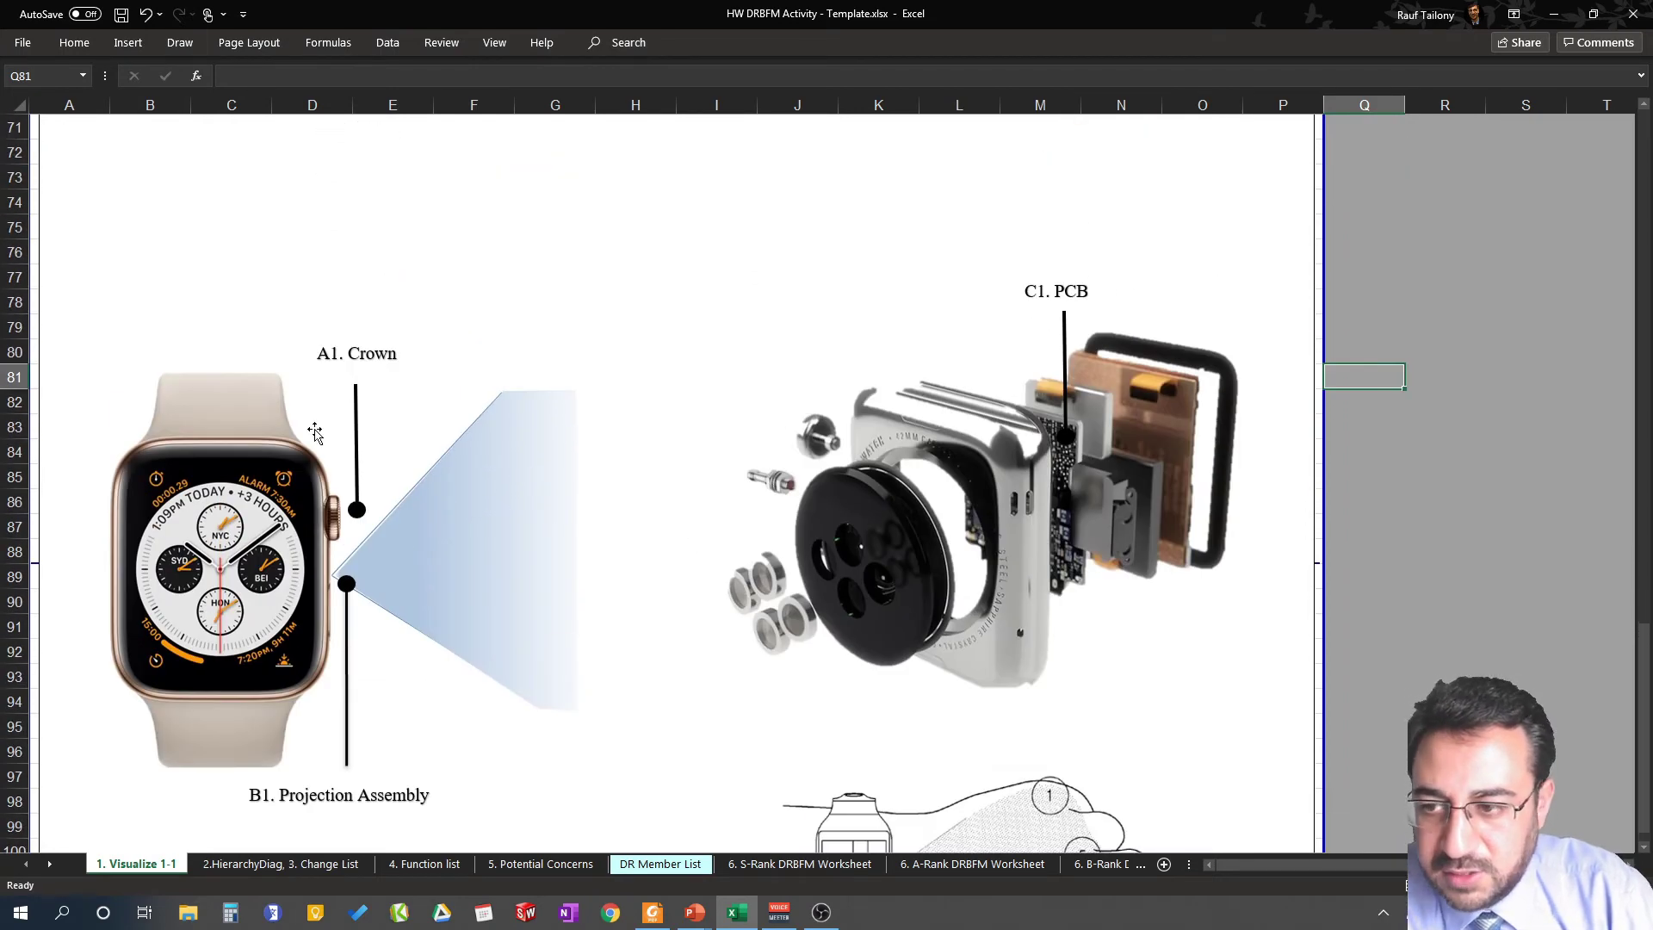
click(356, 510)
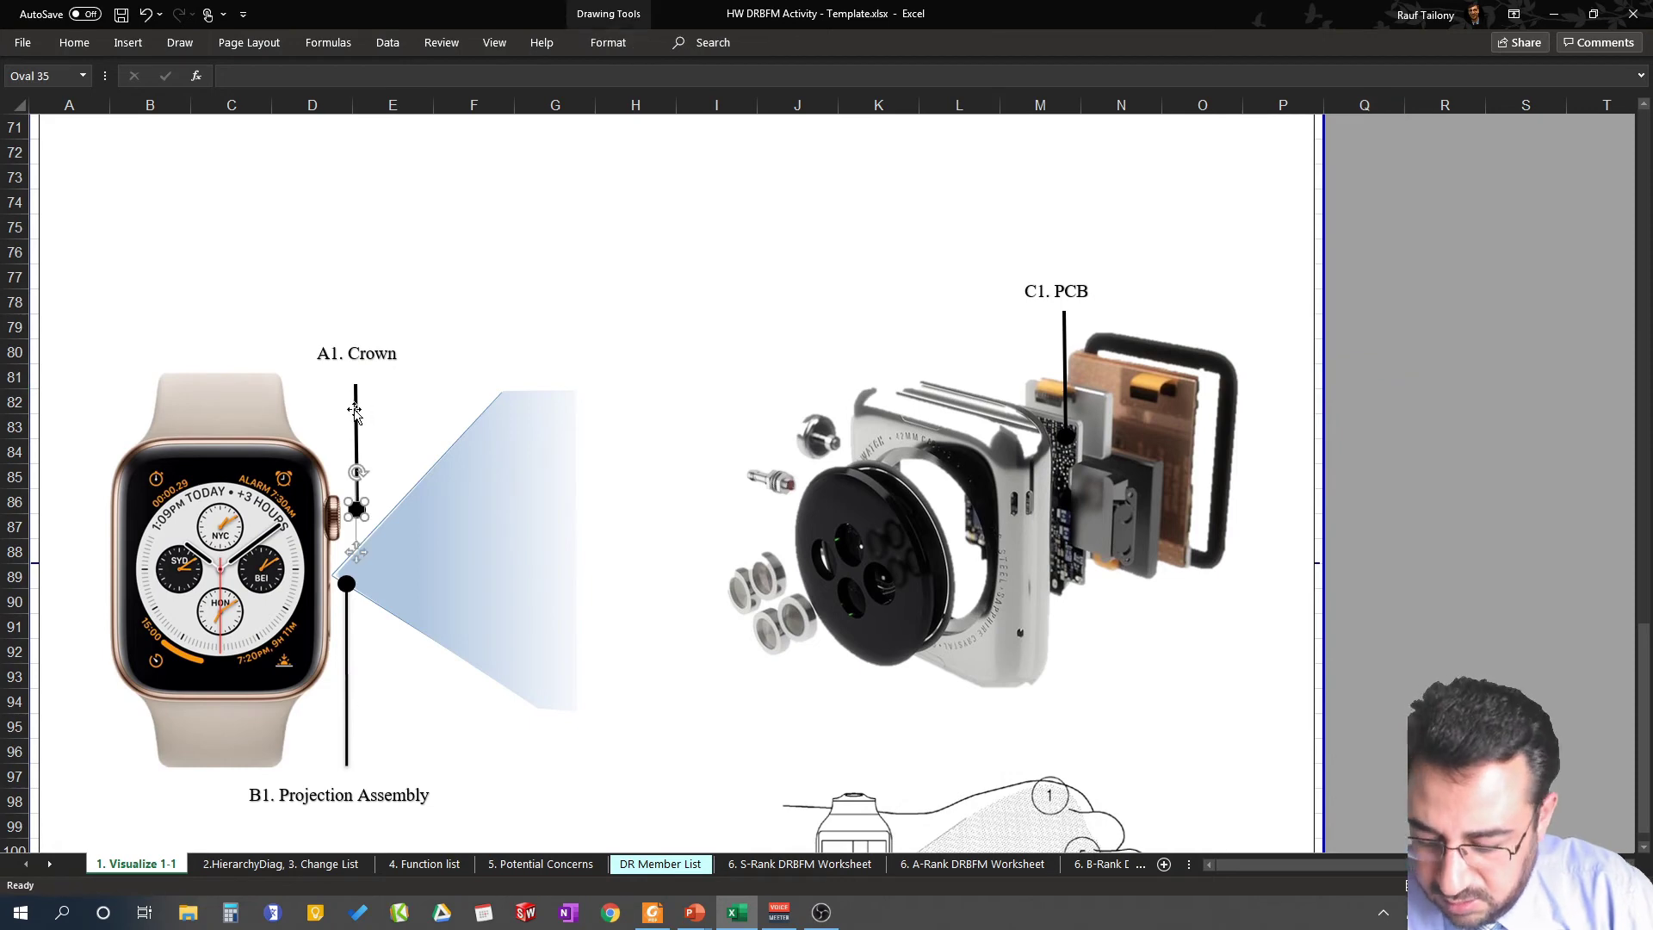
shift+click(355, 413)
drag(379, 446, 755, 355)
Duplicate the A1. Crown label and place the copy above the new callout line
click(372, 349)
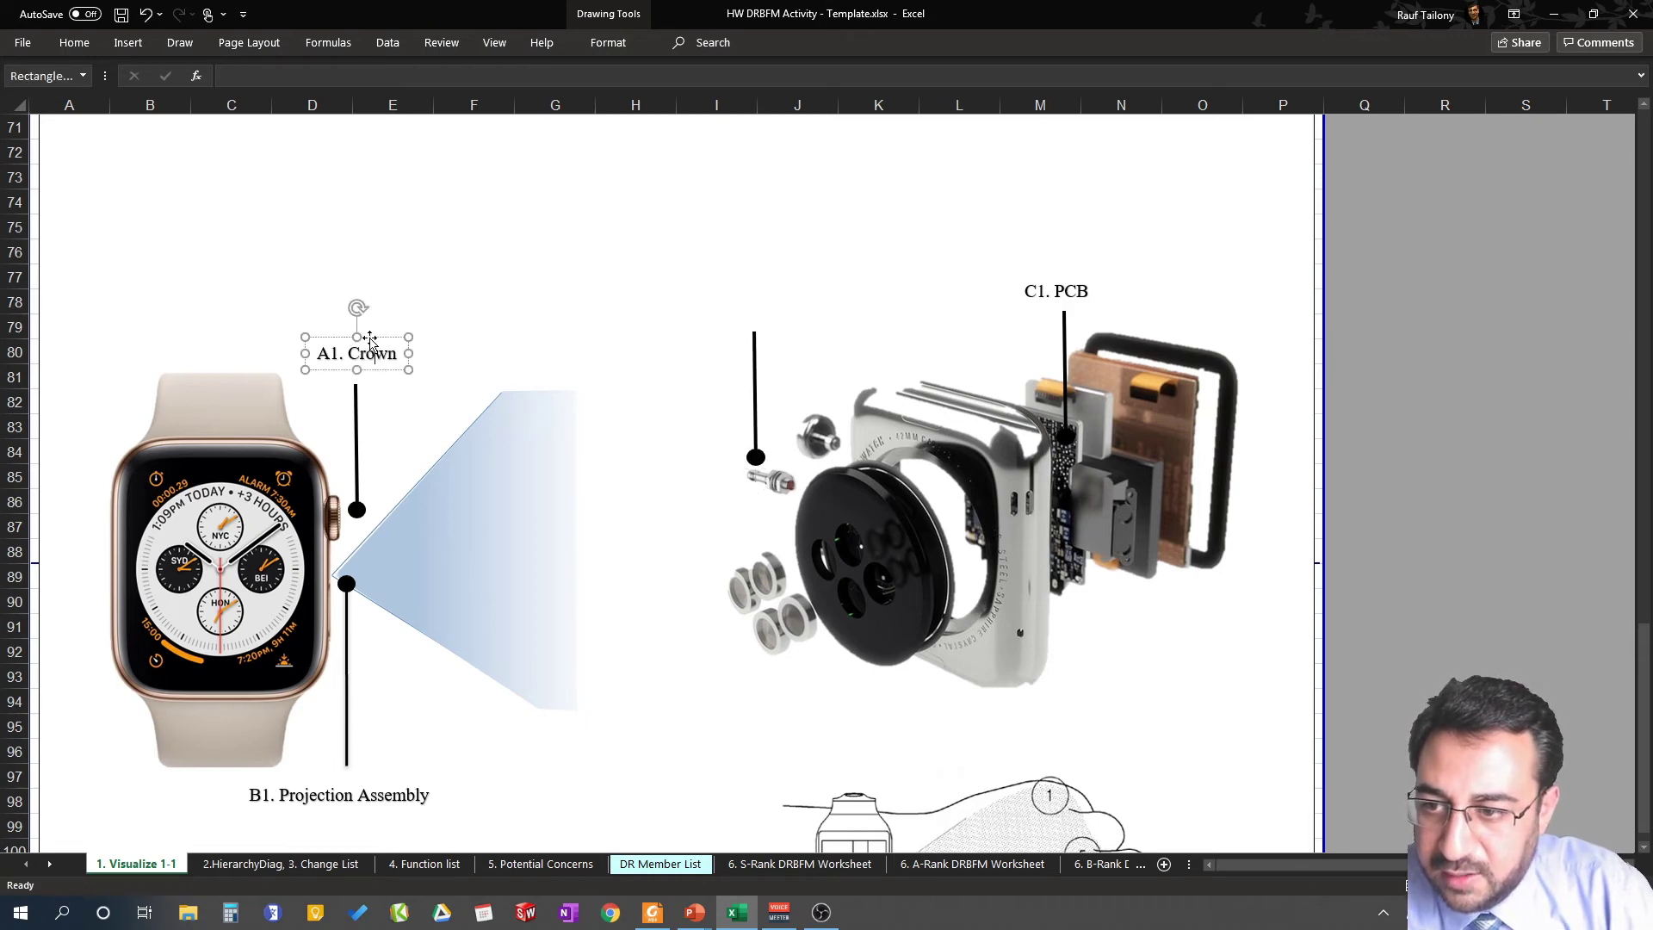
key(ctrl+d)
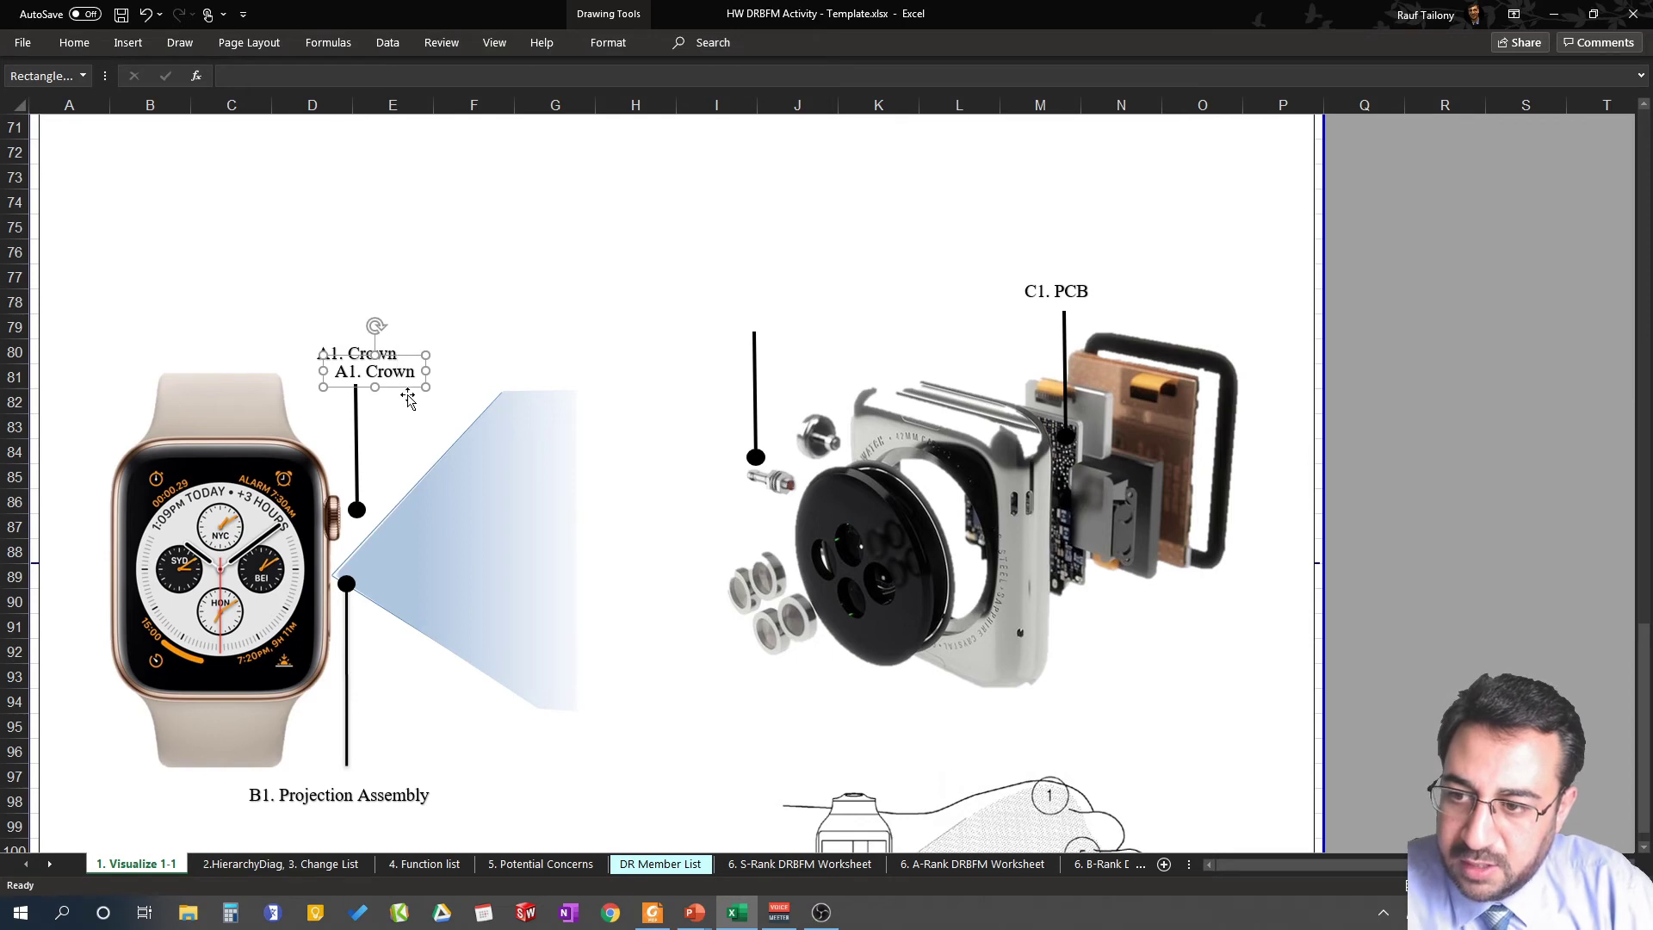
drag(404, 392, 714, 316)
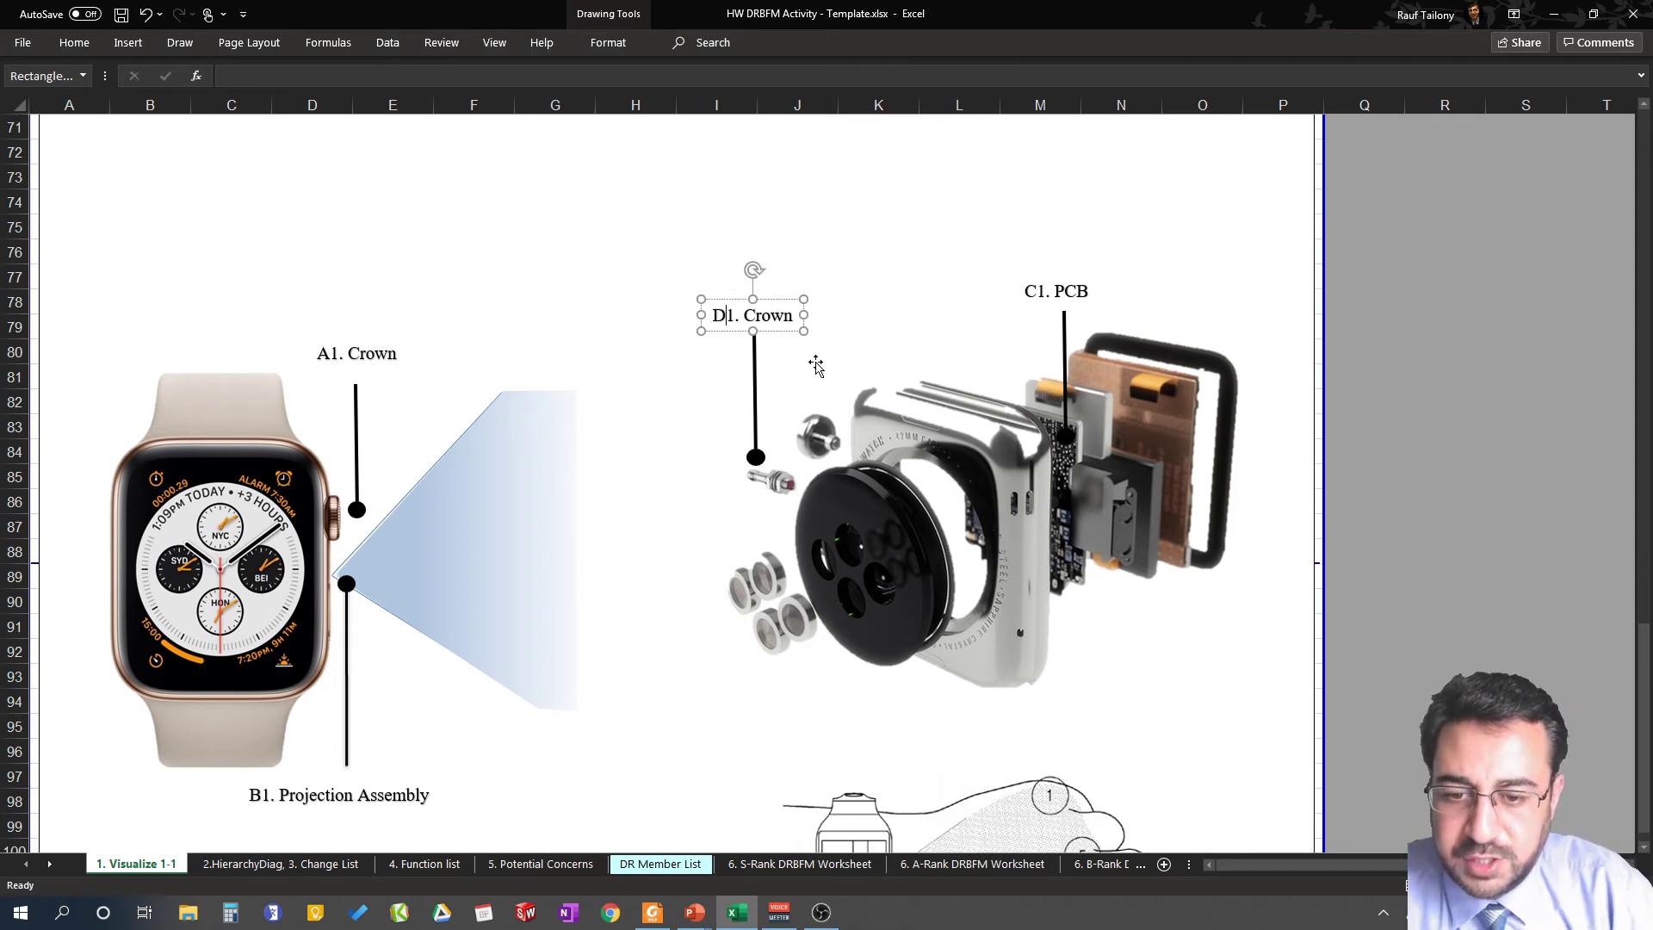
scroll(817, 370, down, 4)
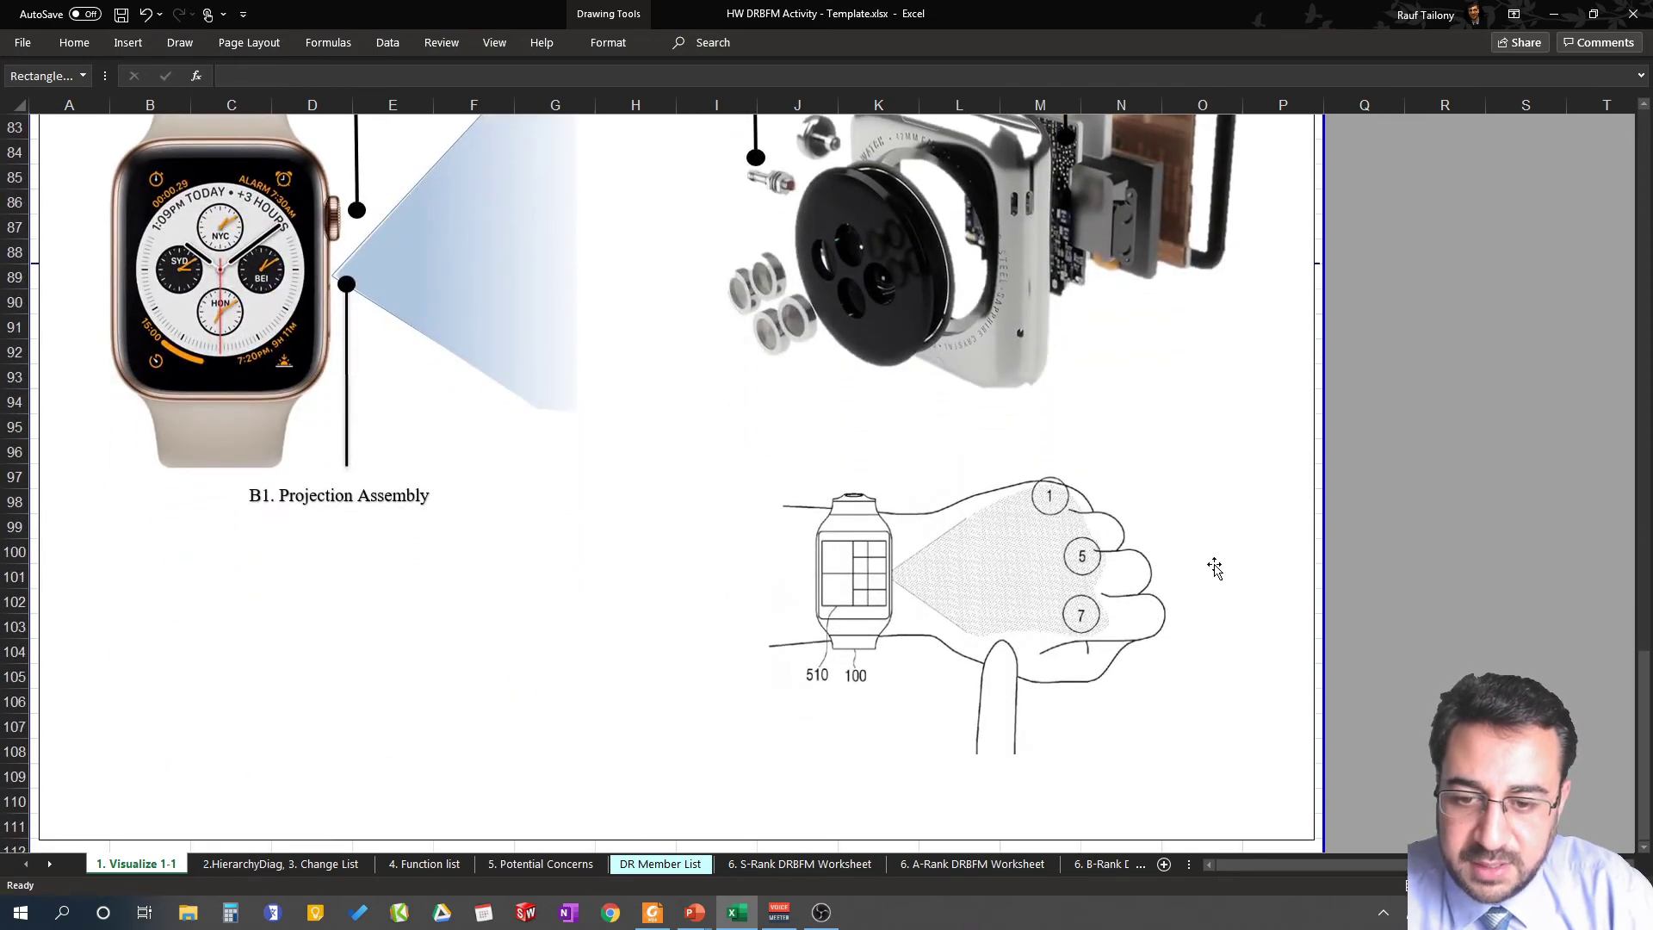
click(1040, 558)
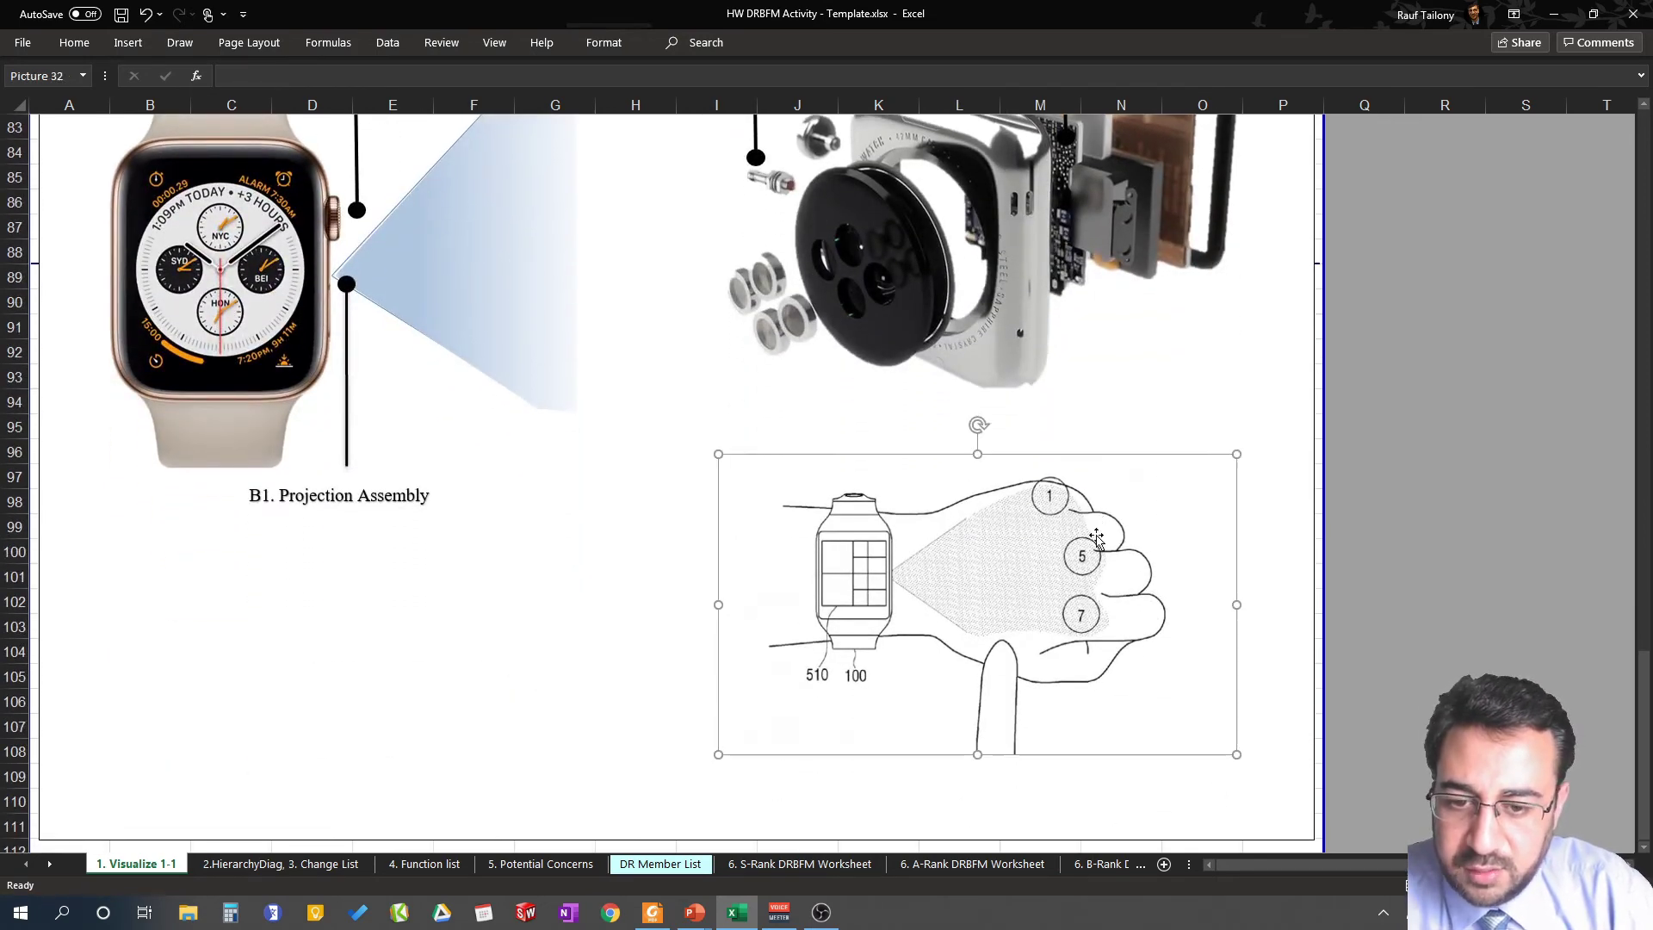
click(1239, 408)
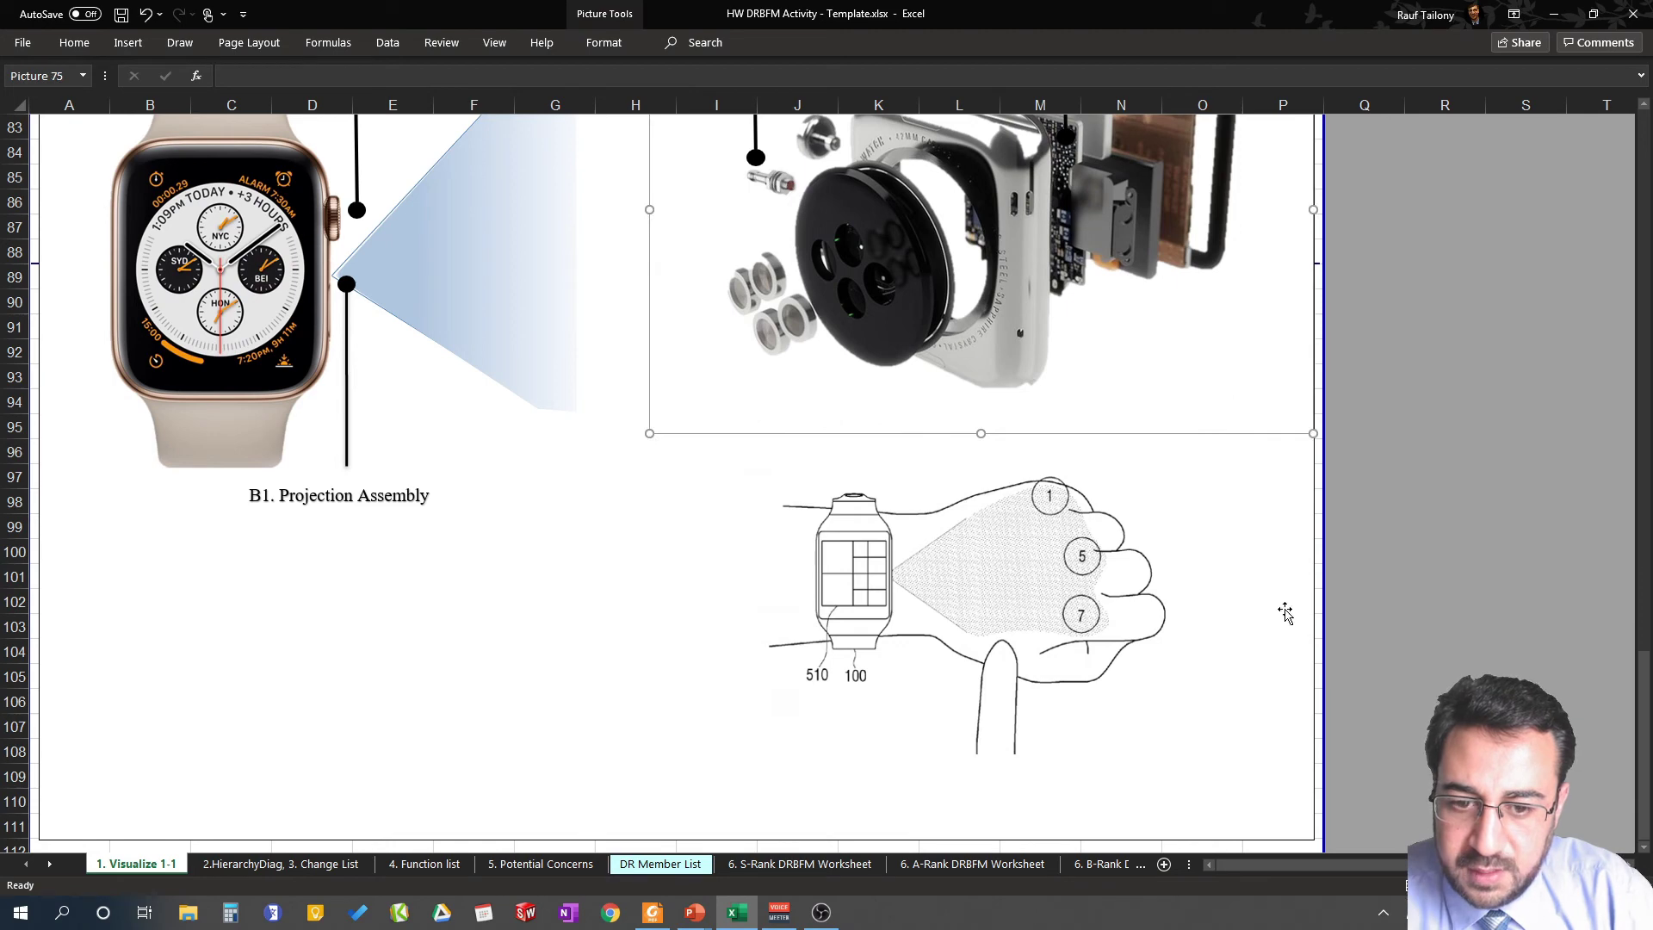
click(1263, 557)
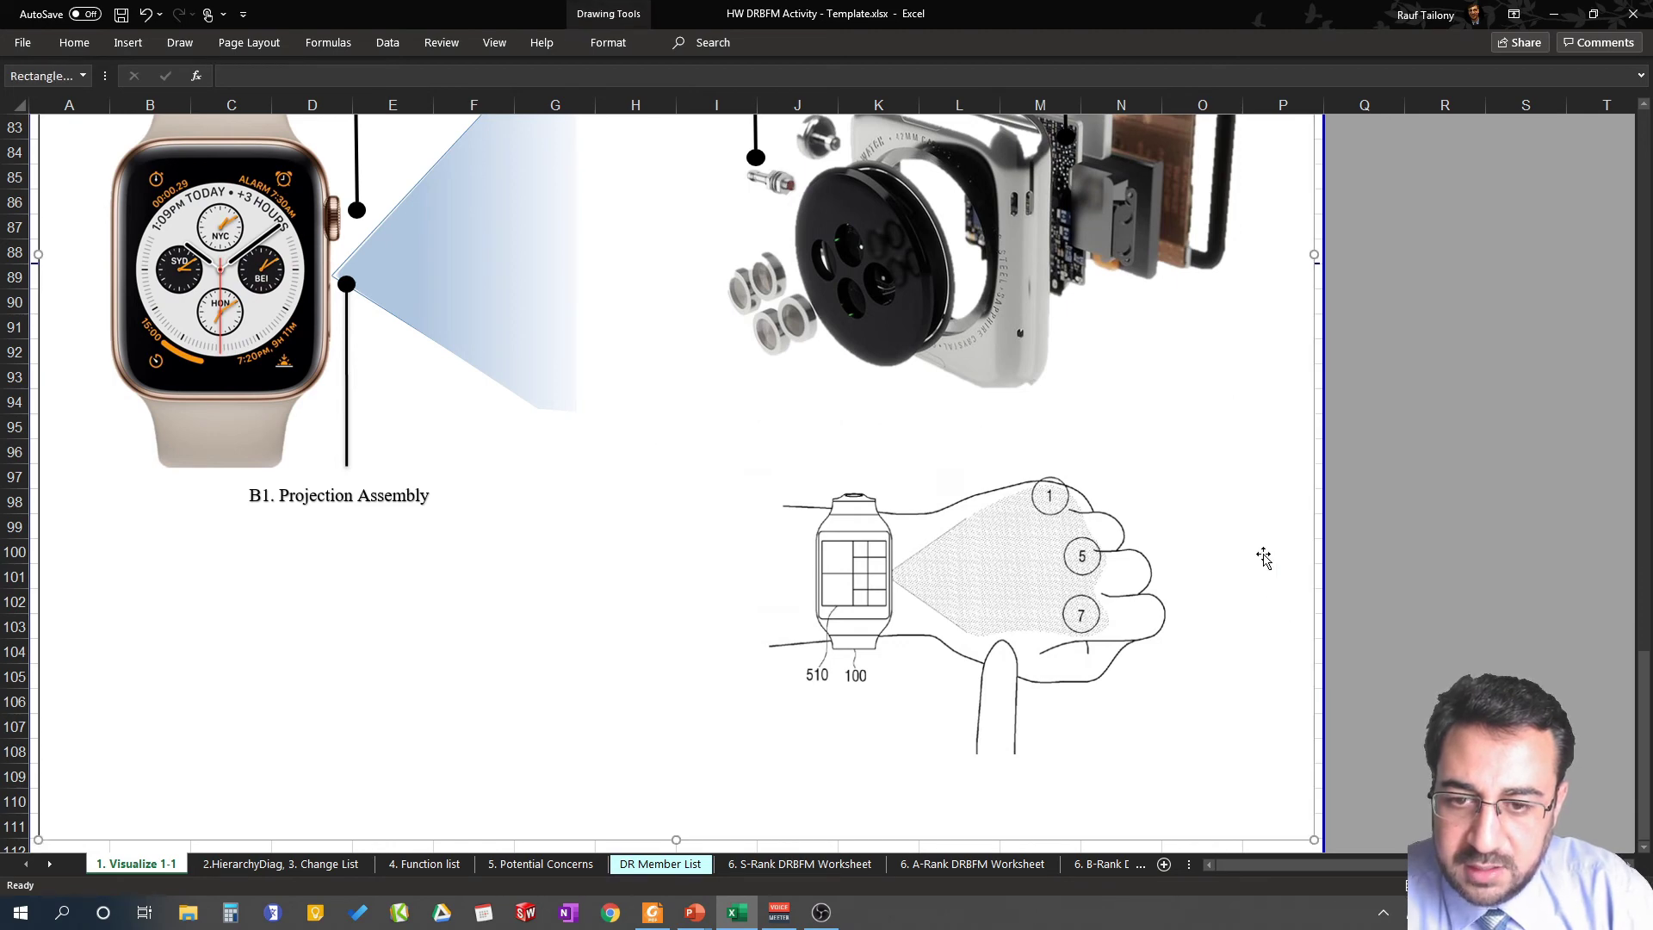
scroll(1214, 581, up, 2)
scroll(1174, 572, down, 1)
scroll(1173, 572, down, 1)
scroll(1175, 571, up, 1)
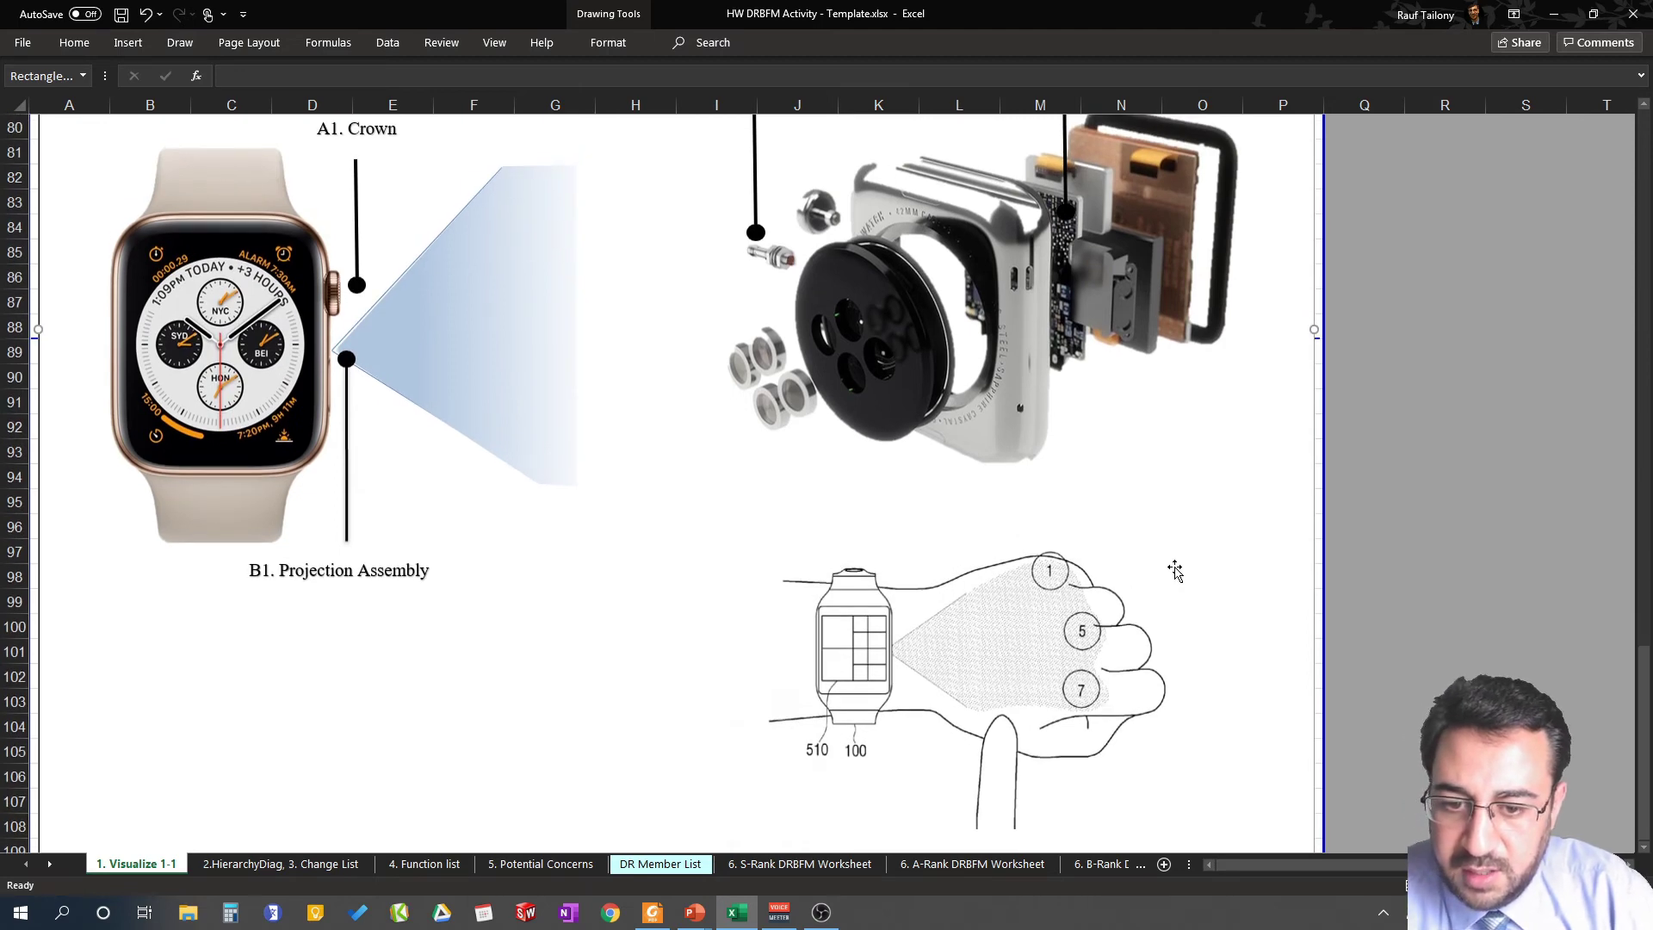
scroll(1175, 571, up, 1)
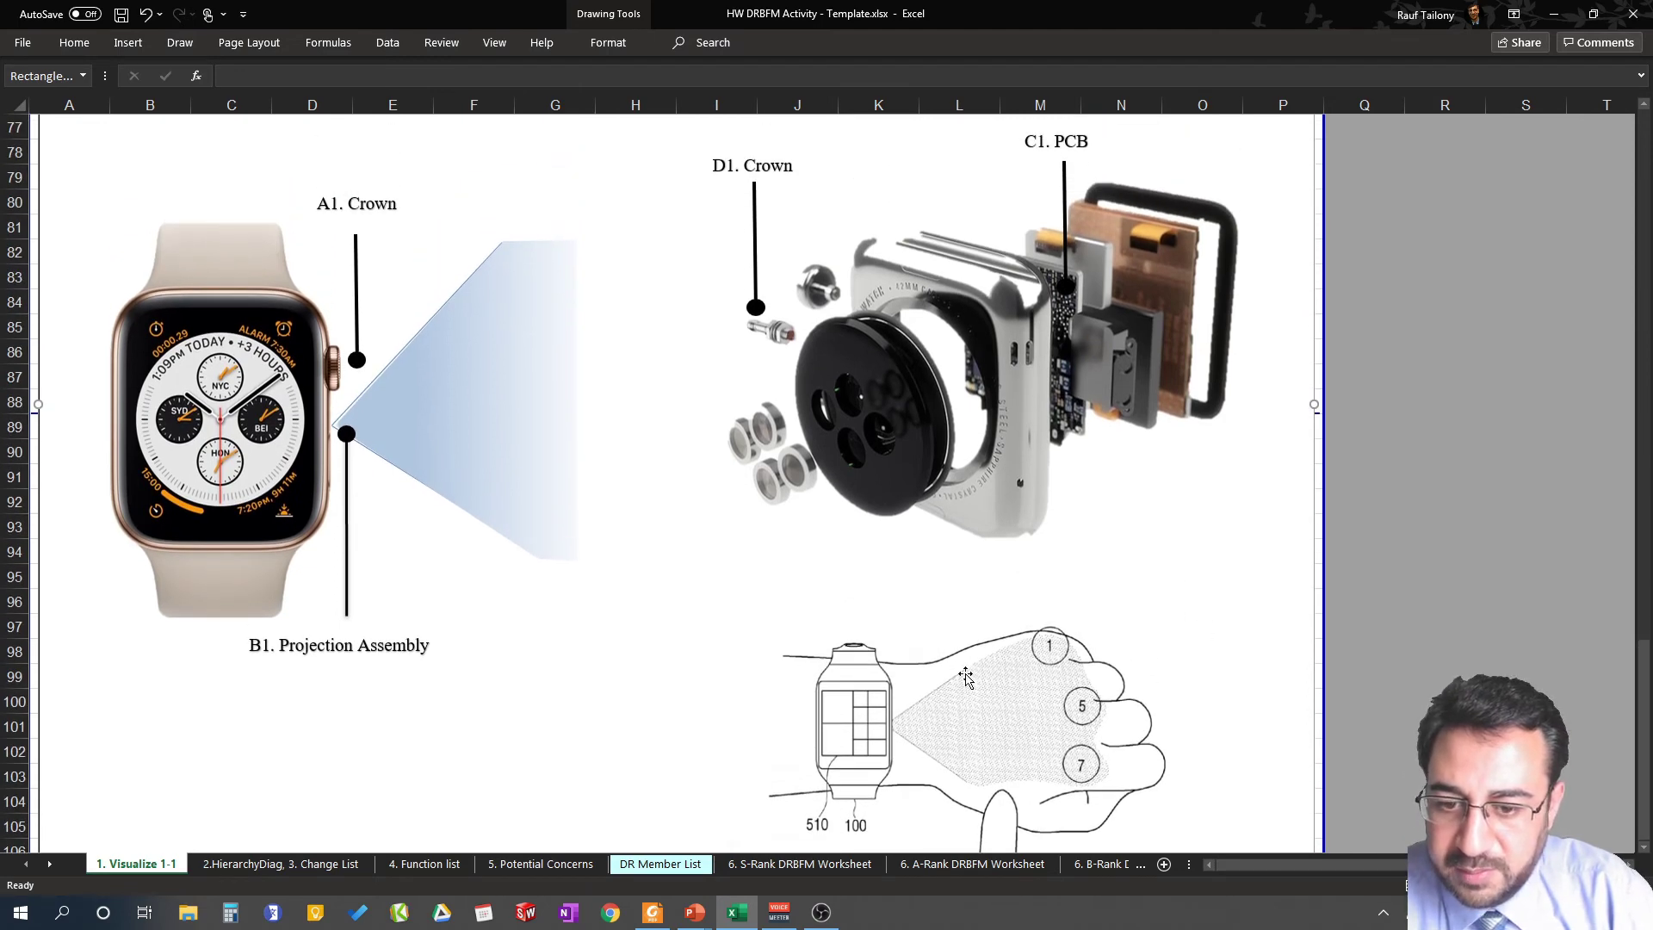
scroll(1175, 676, up, 2)
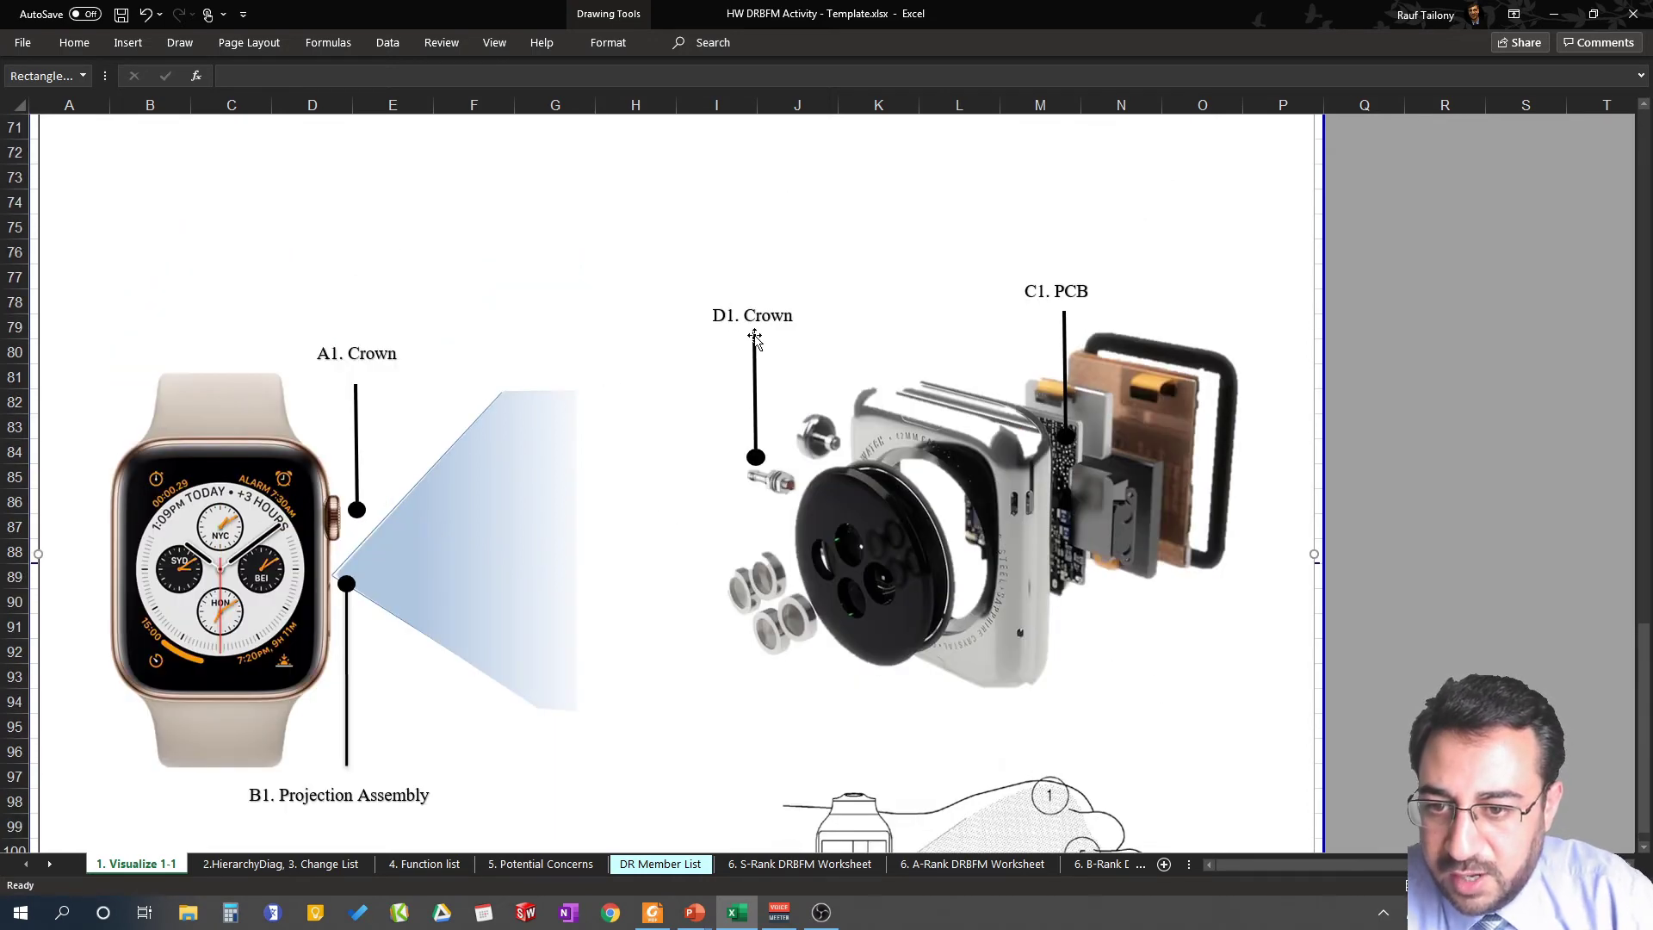
click(775, 478)
click(774, 479)
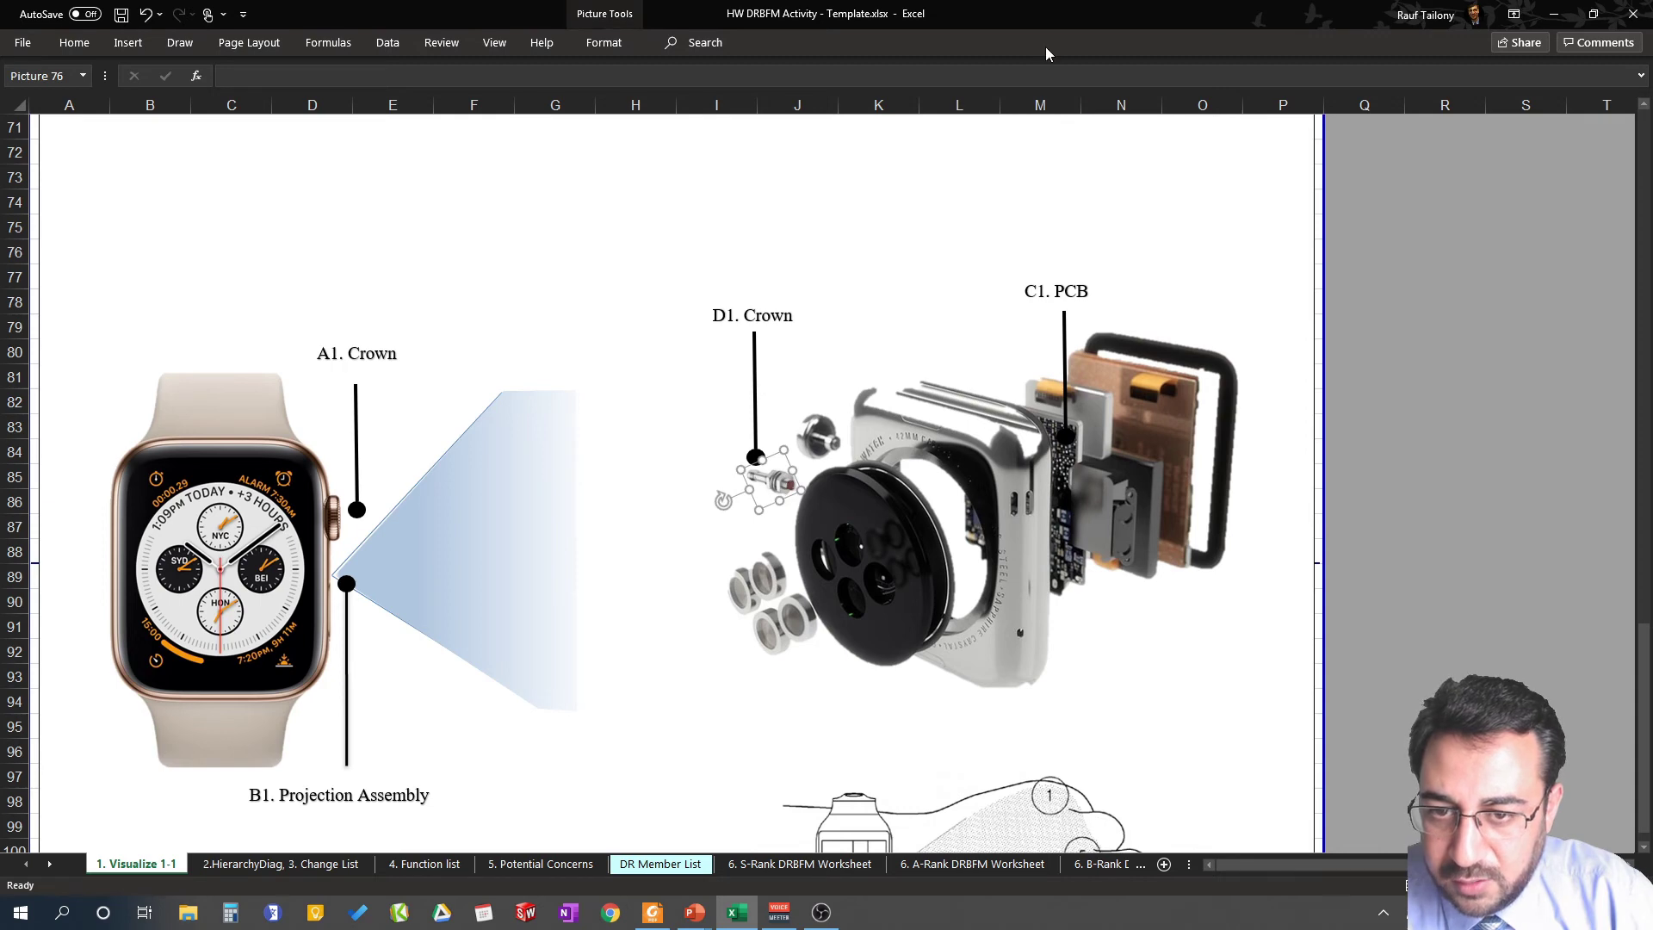
click(937, 255)
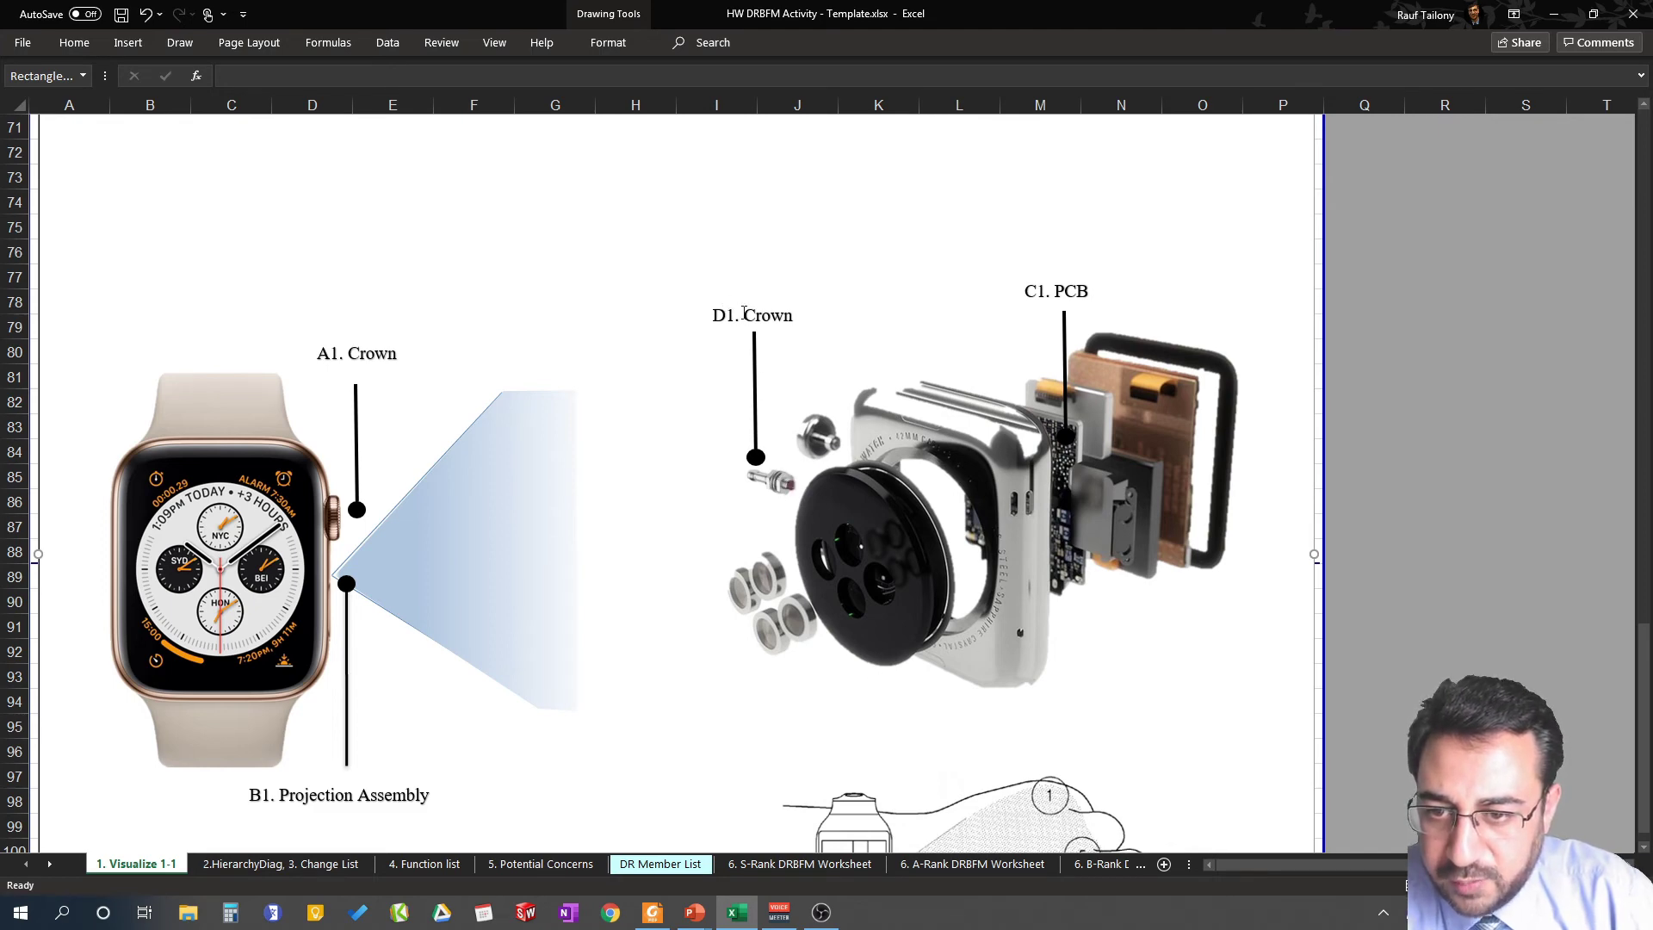
Change the exploded-view label text from 'D1. Crown' to 'B1. Projection Assembly'
drag(745, 315, 796, 319)
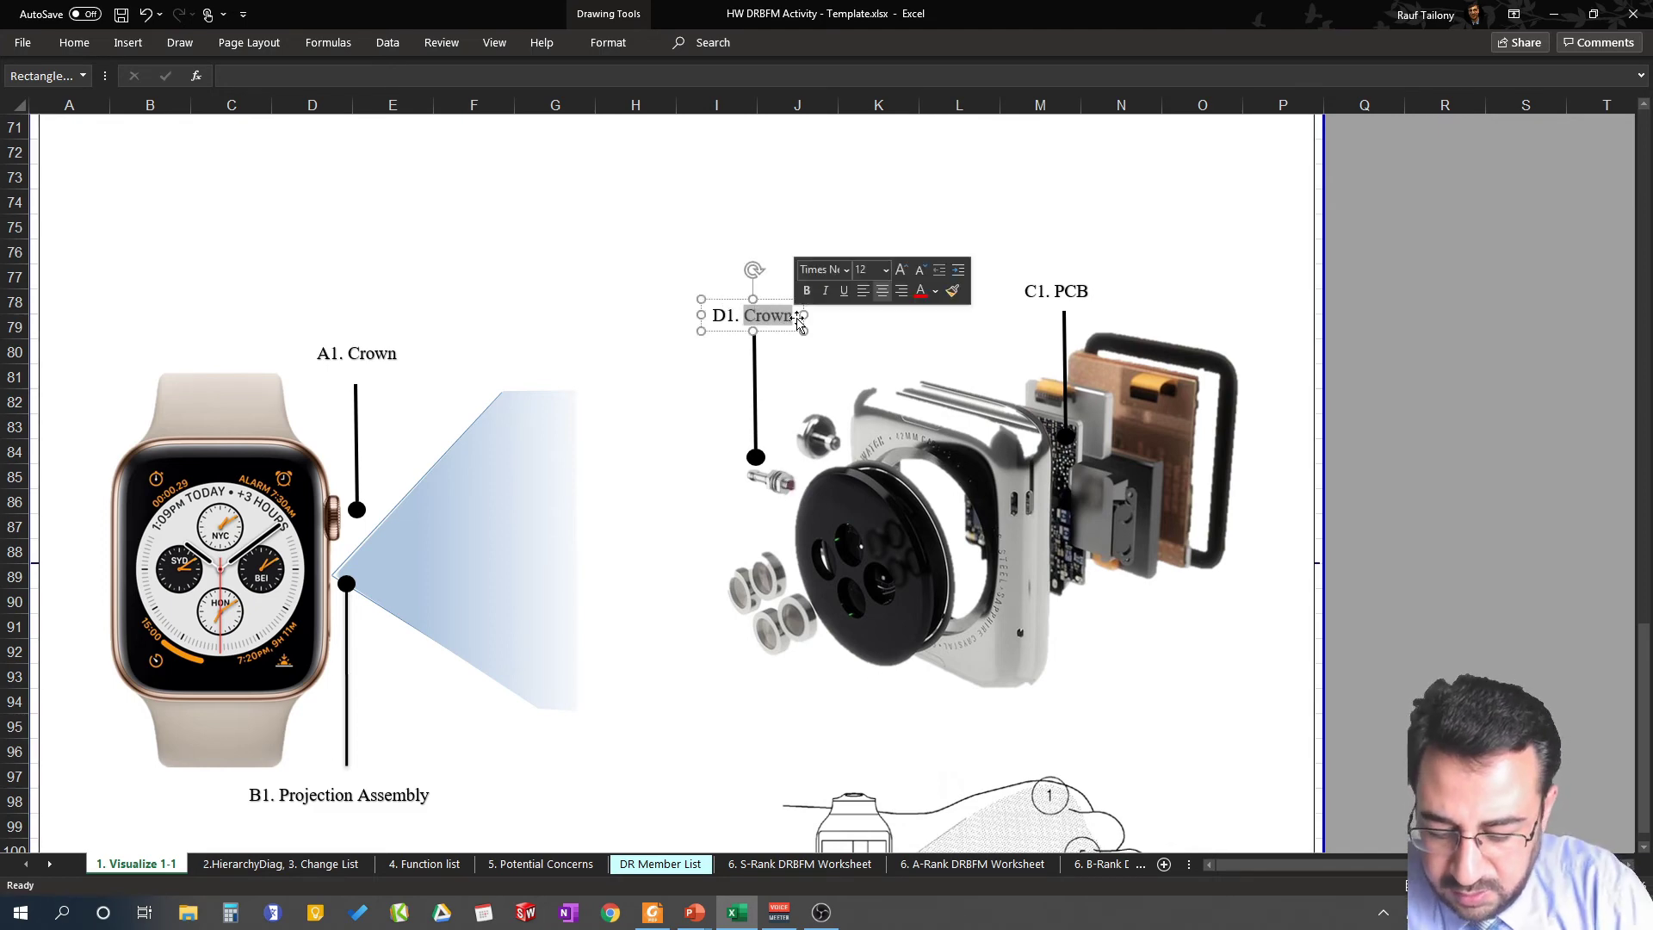
text(Pro)
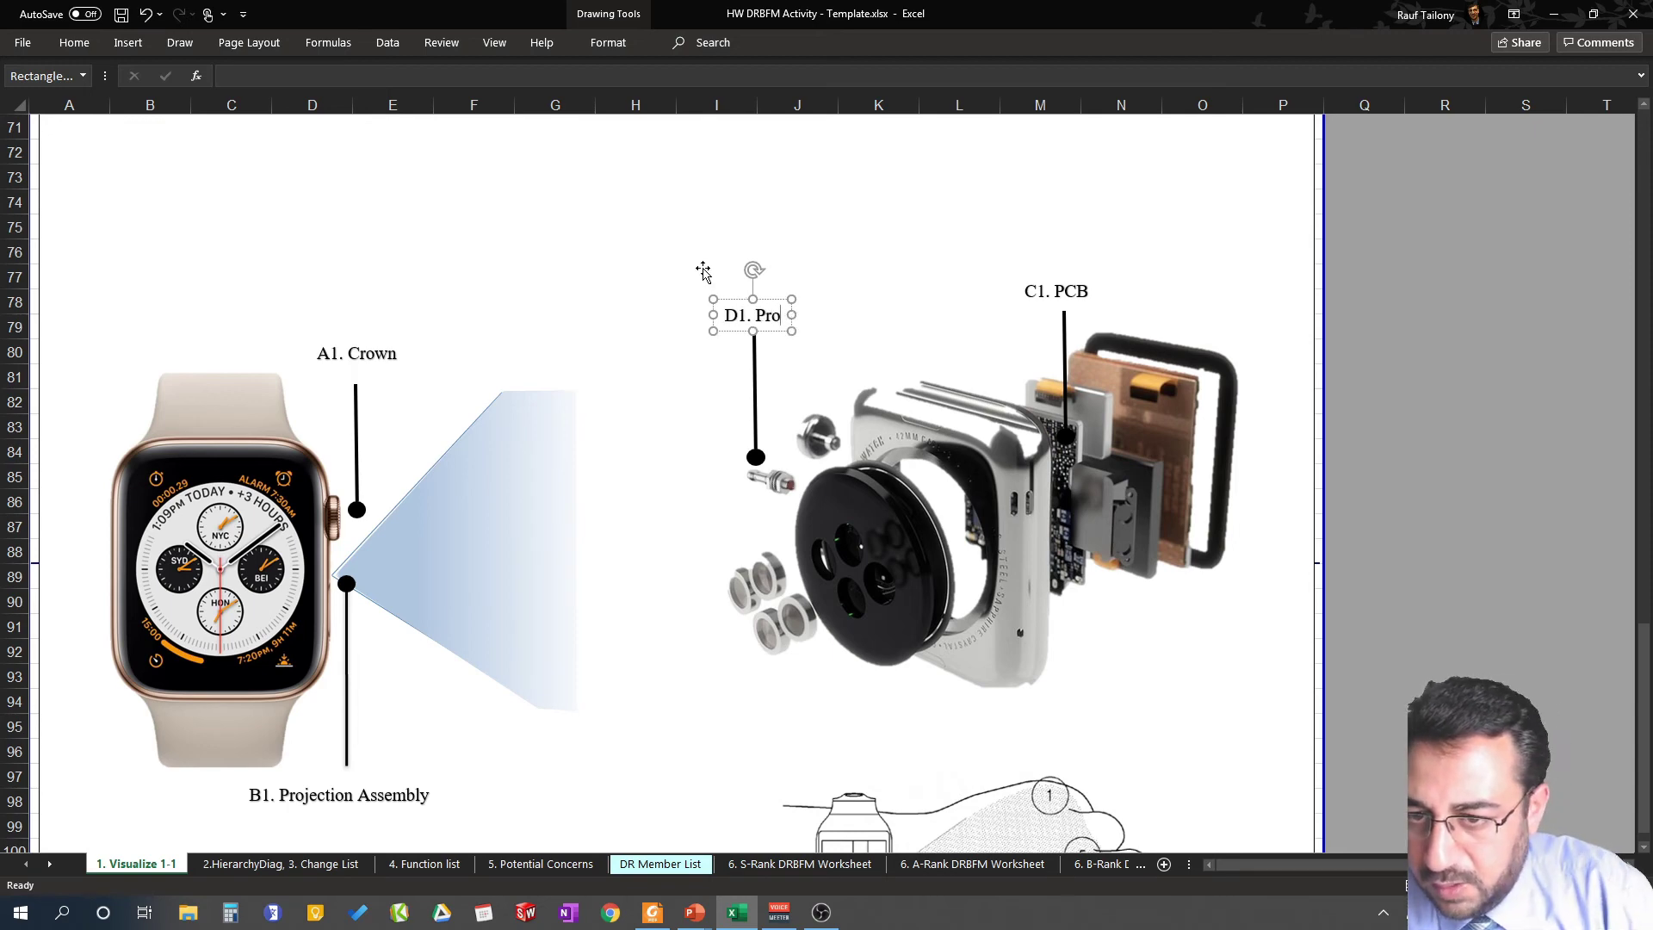
drag(741, 315, 726, 315)
text(B)
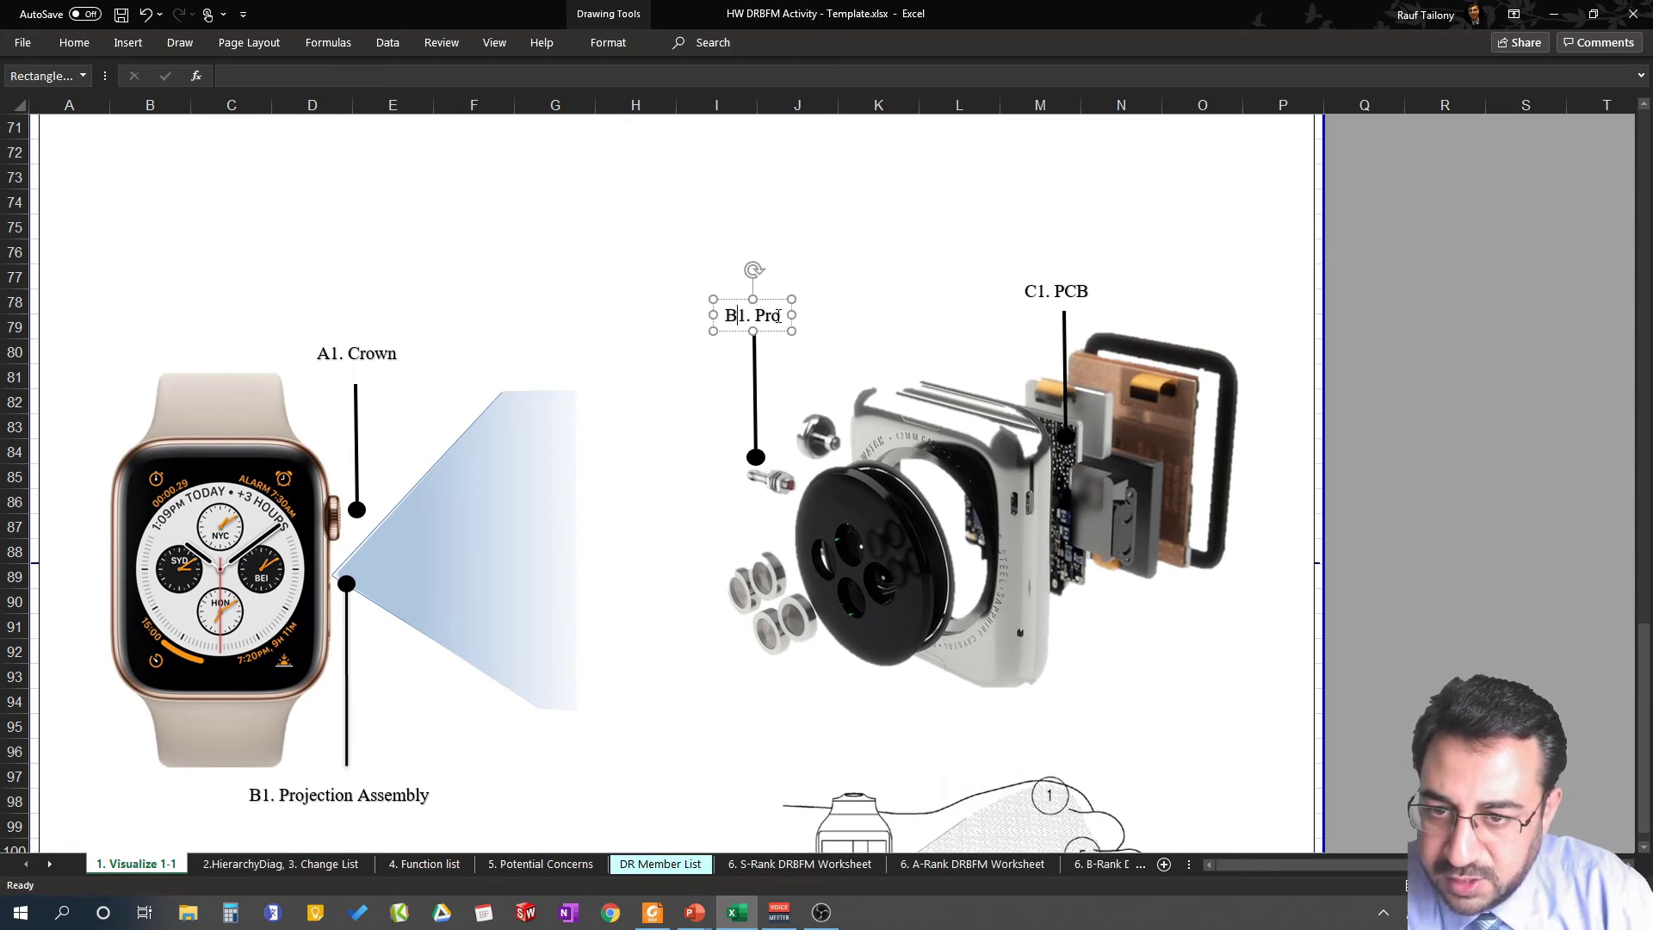
text(jection Asse)
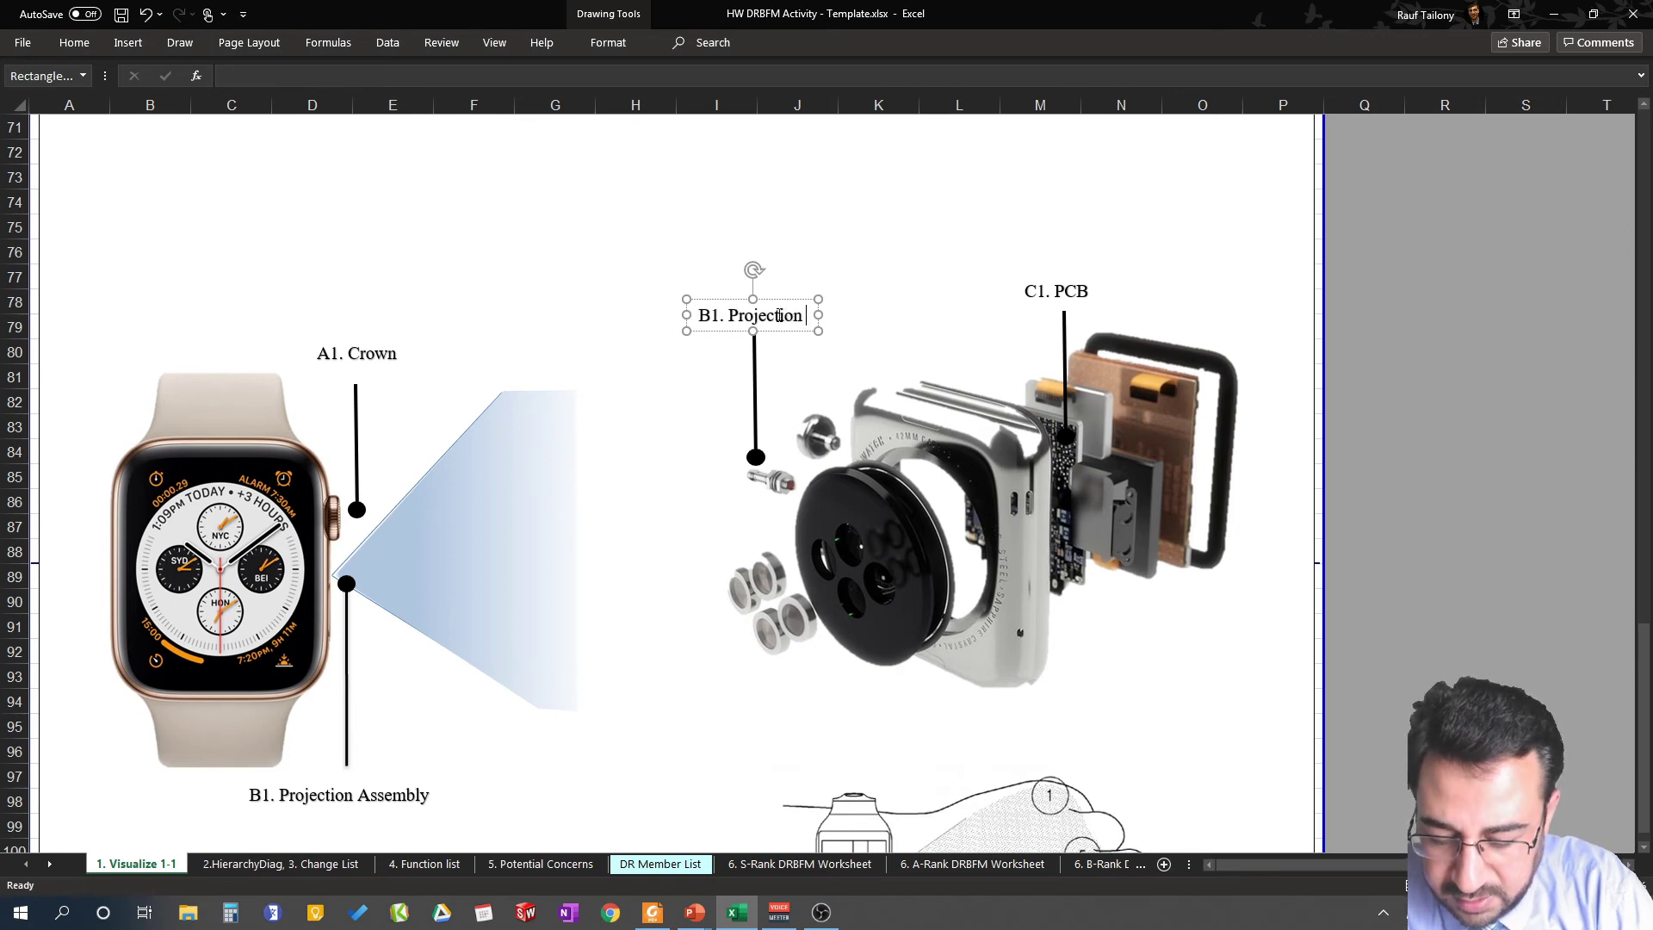
text(mbly)
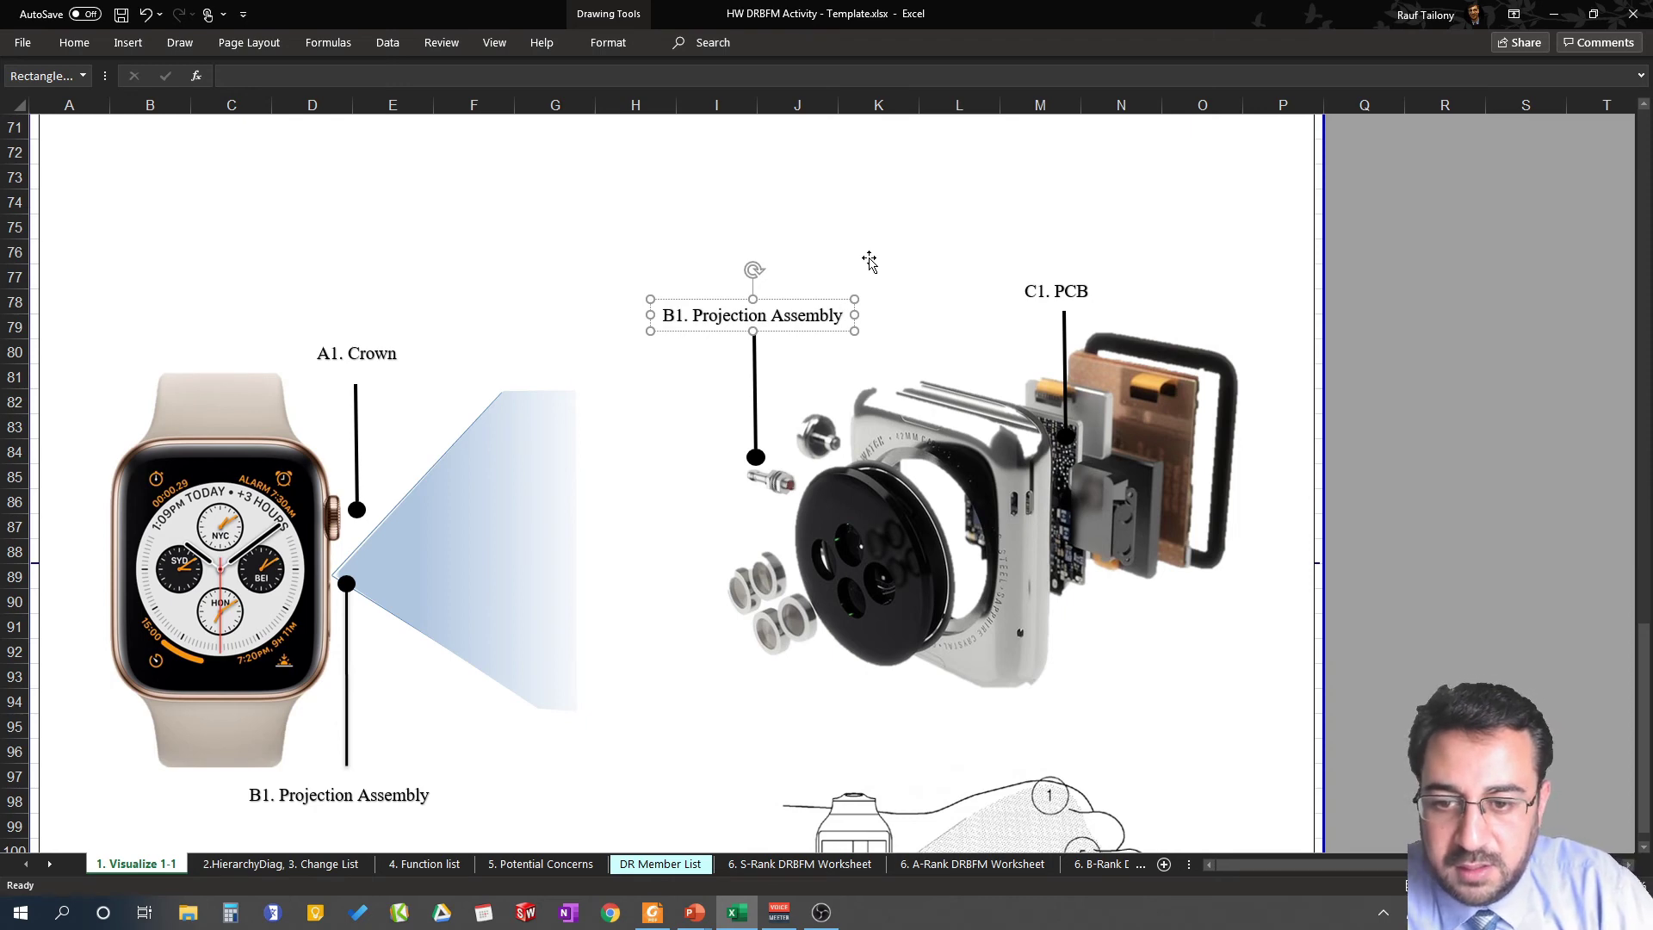
click(870, 261)
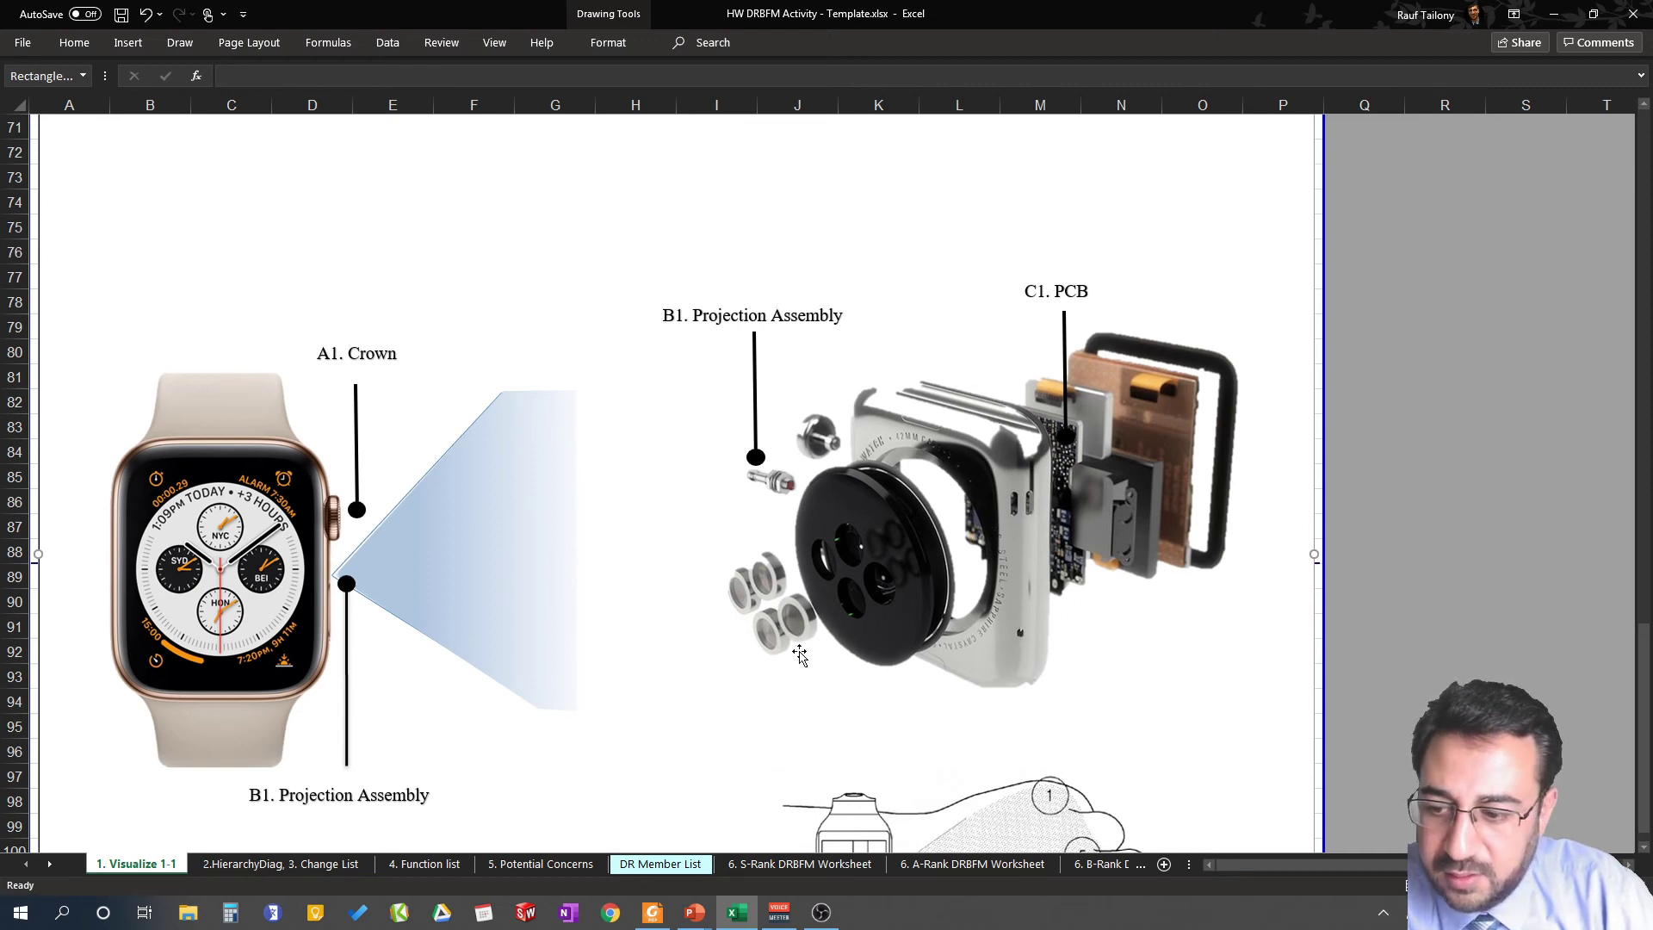
scroll(736, 544, up, 10)
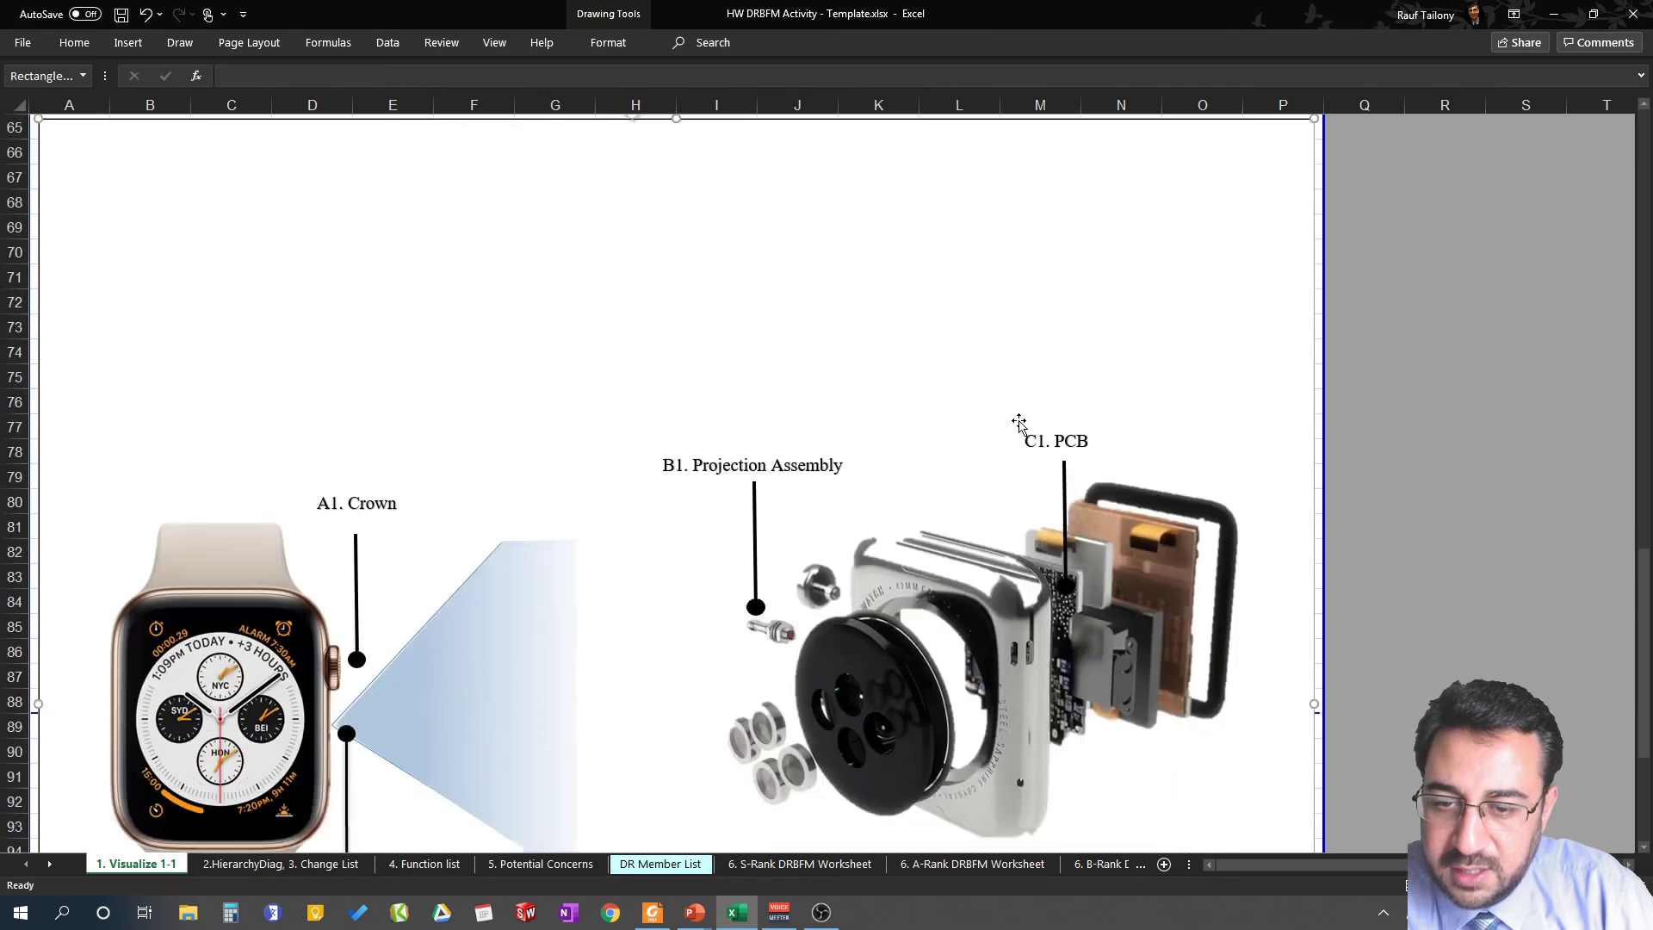
scroll(1018, 426, down, 9)
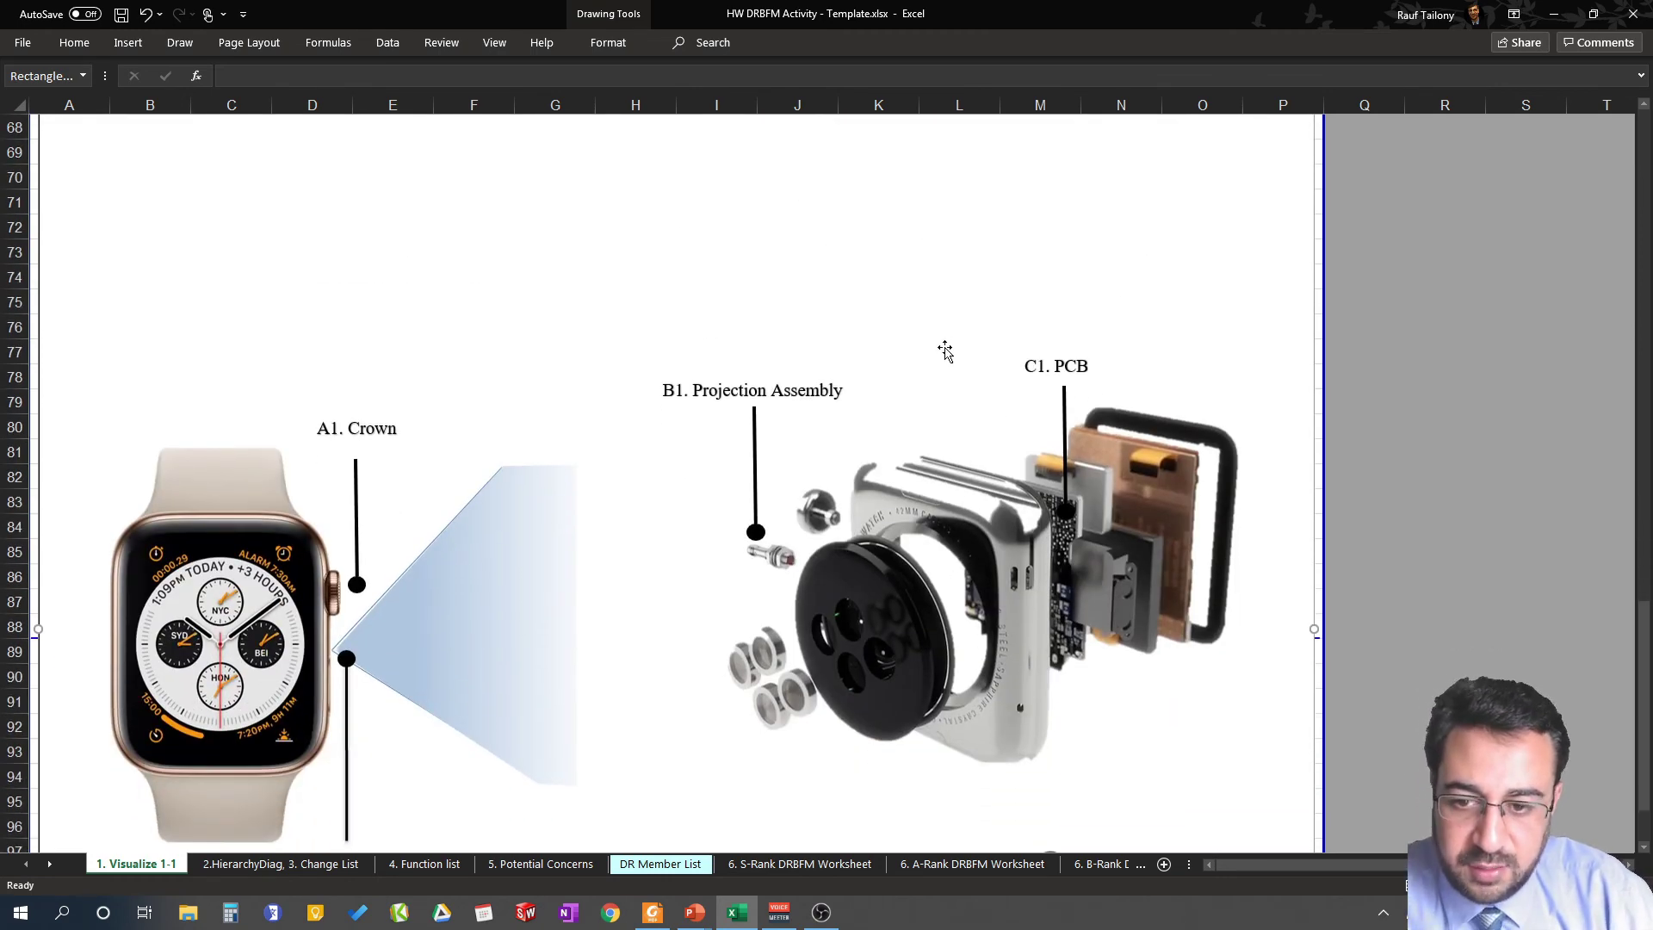
scroll(947, 358, down, 5)
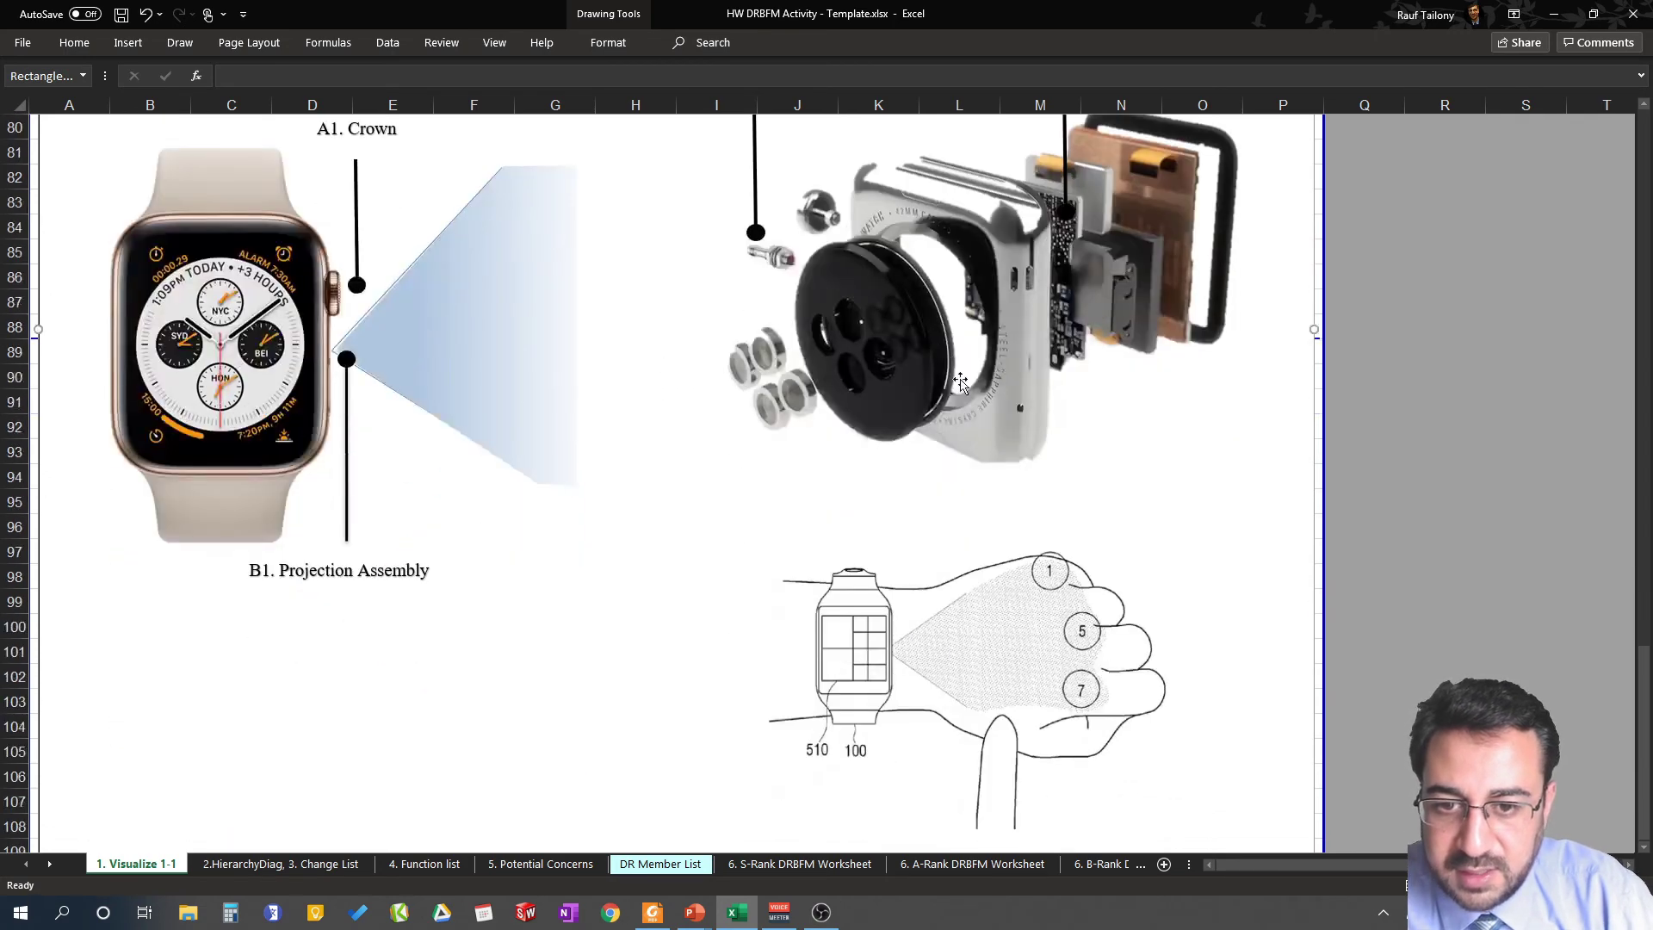
scroll(951, 379, up, 2)
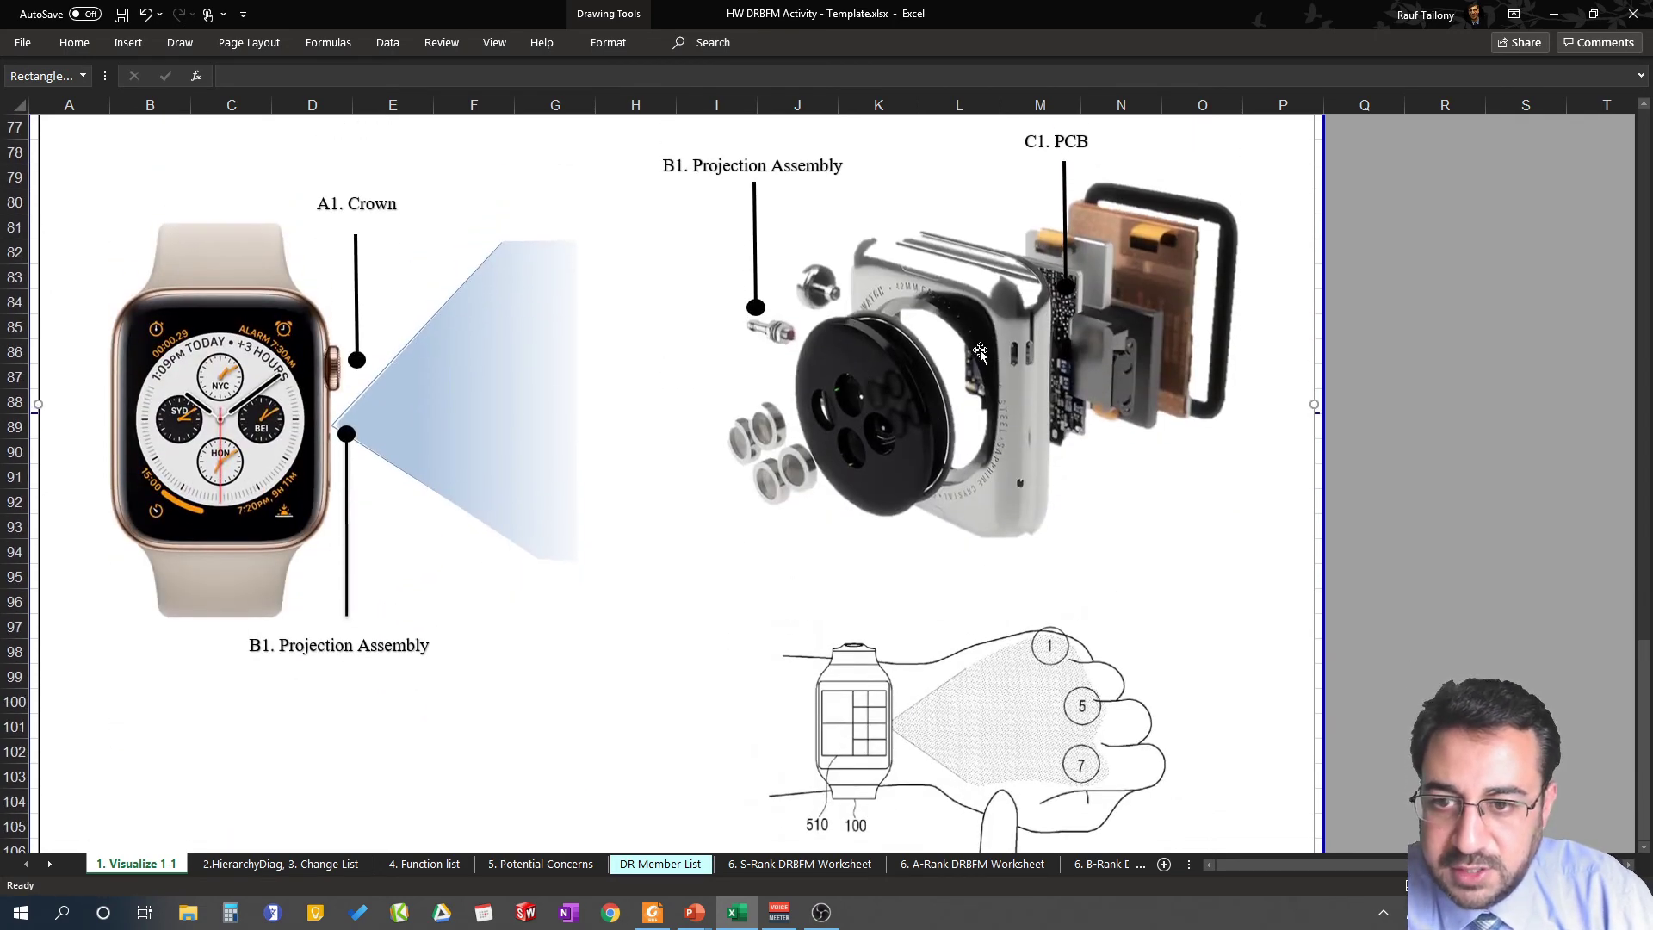
click(802, 286)
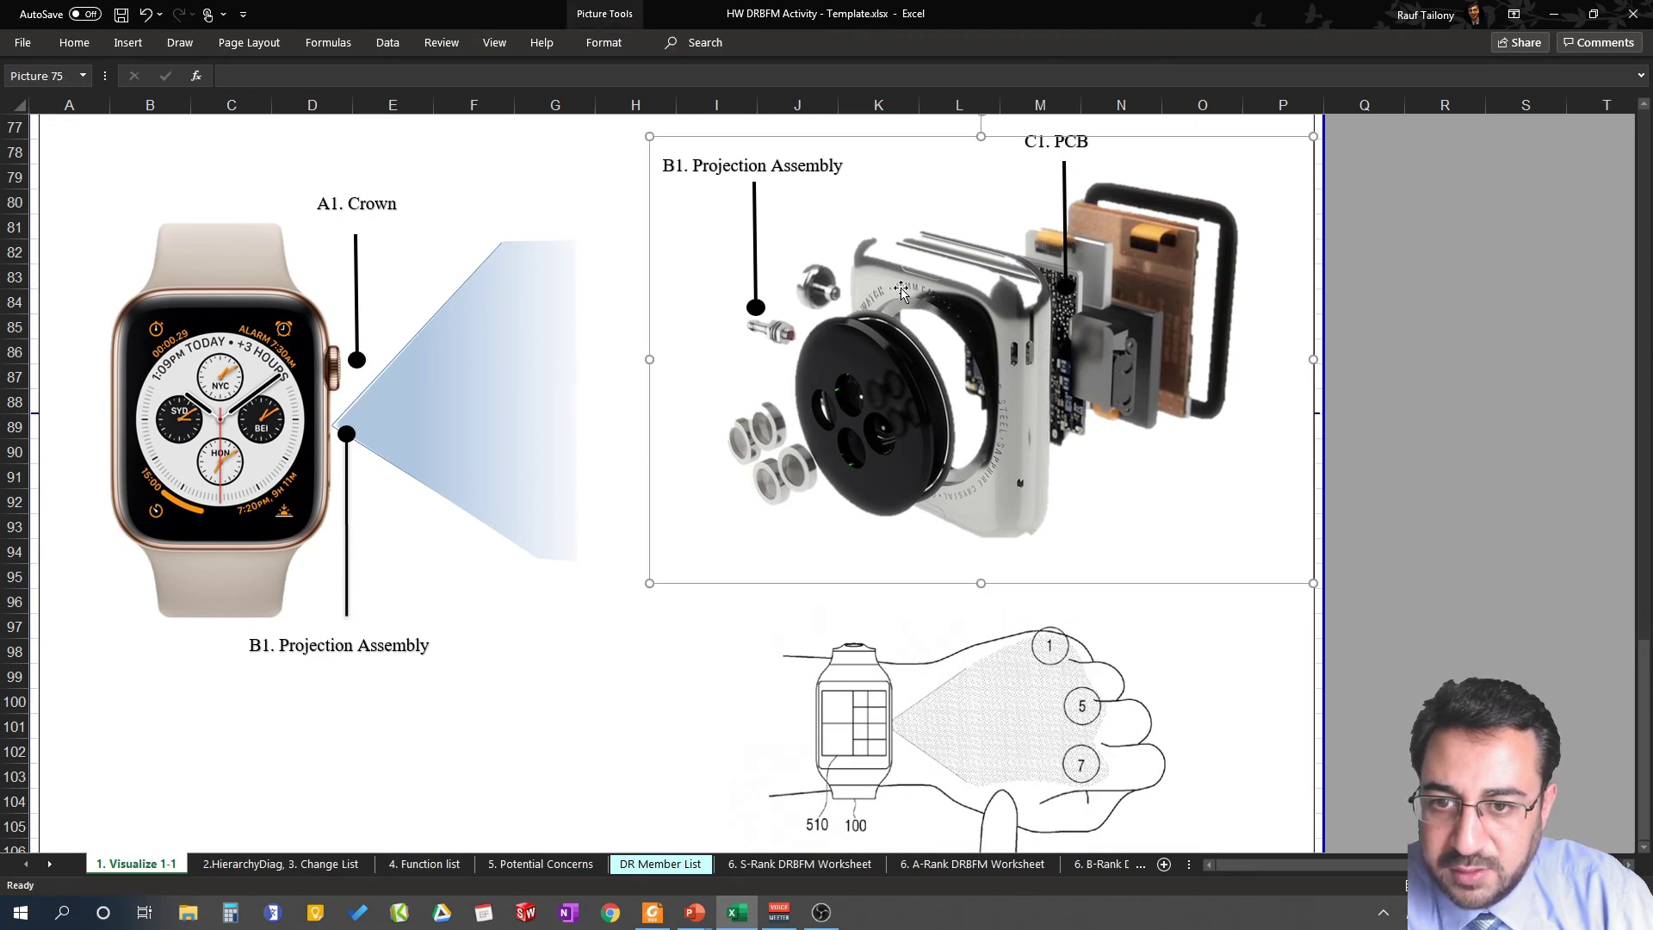
scroll(1033, 292, up, 2)
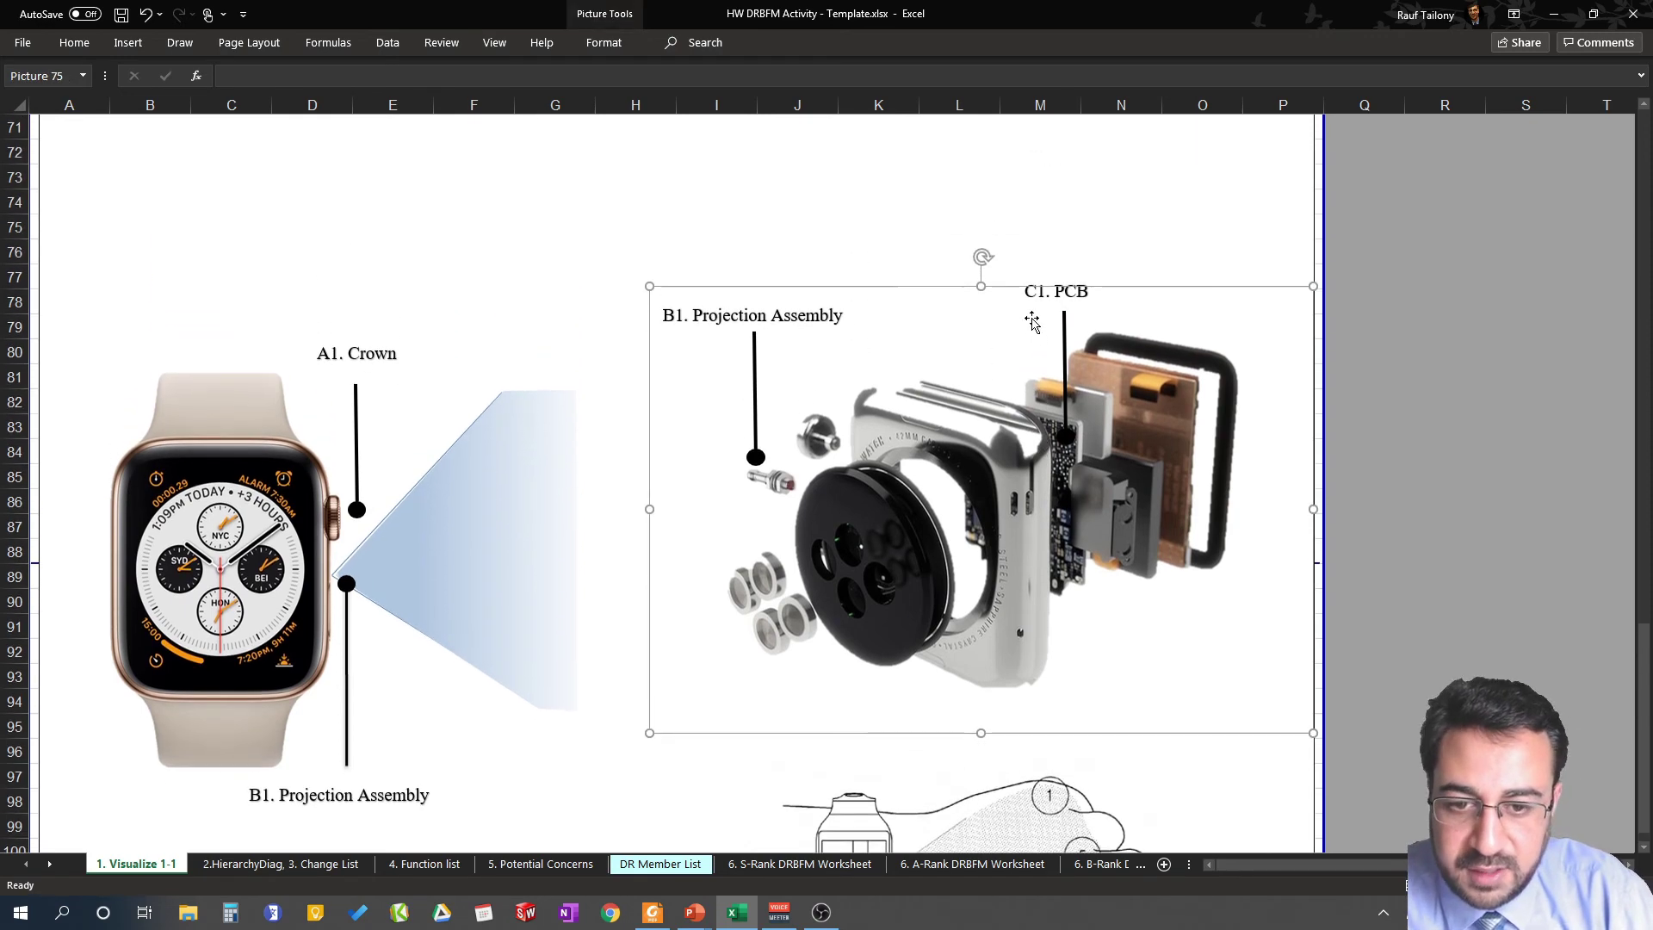
click(1104, 211)
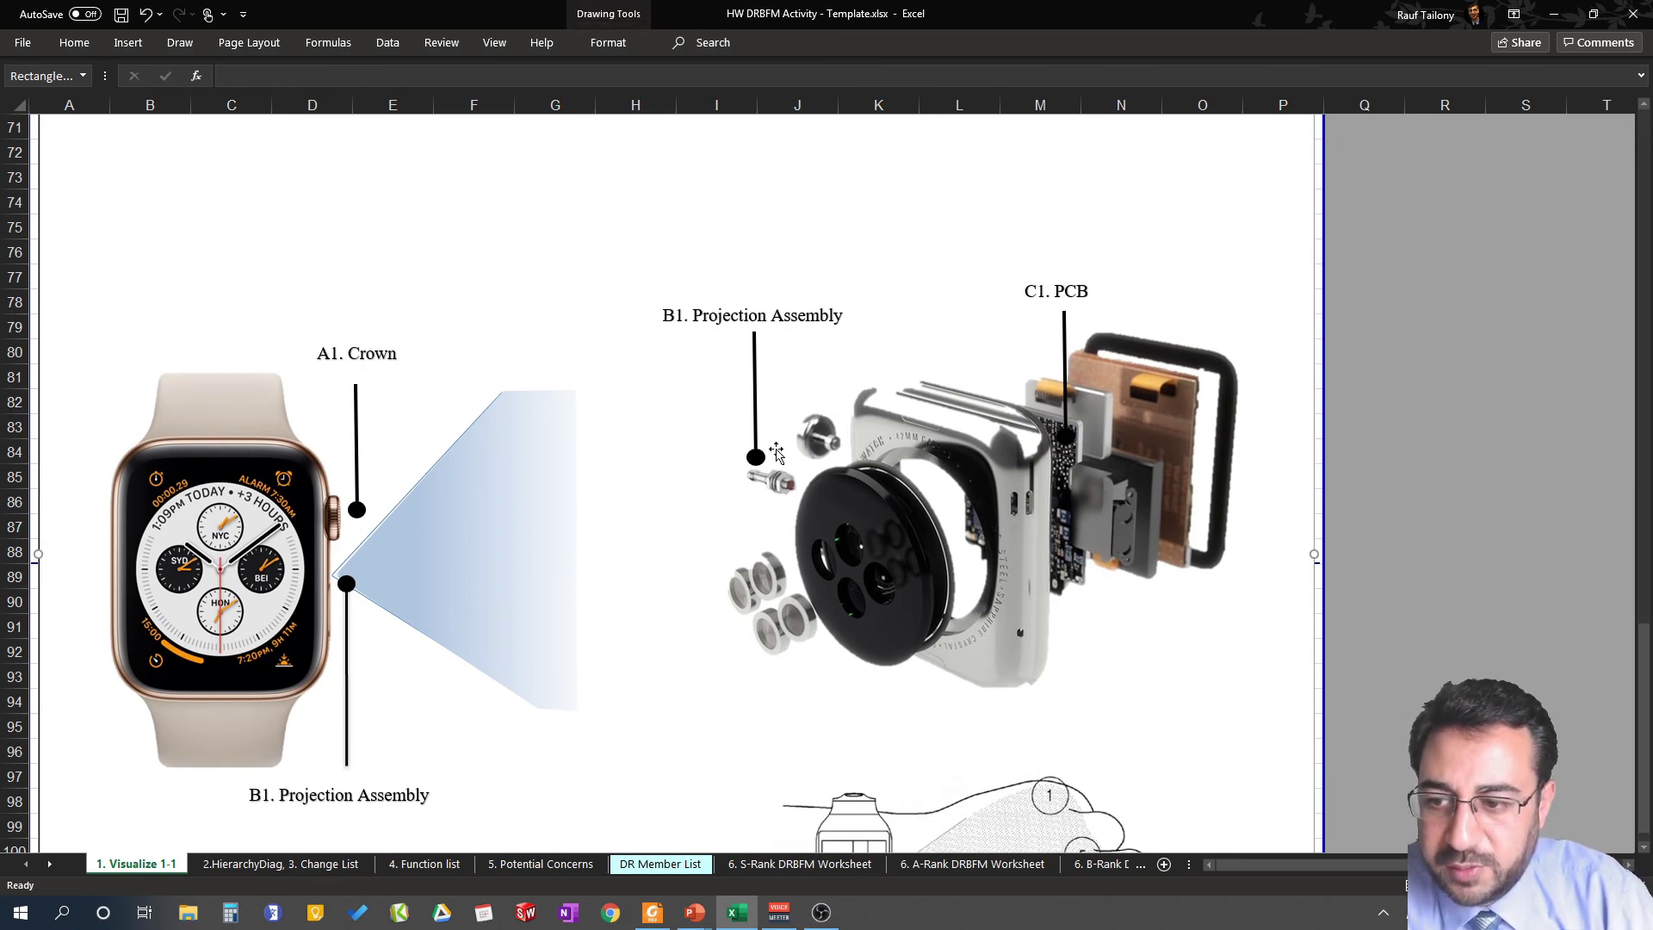
scroll(774, 461, down, 4)
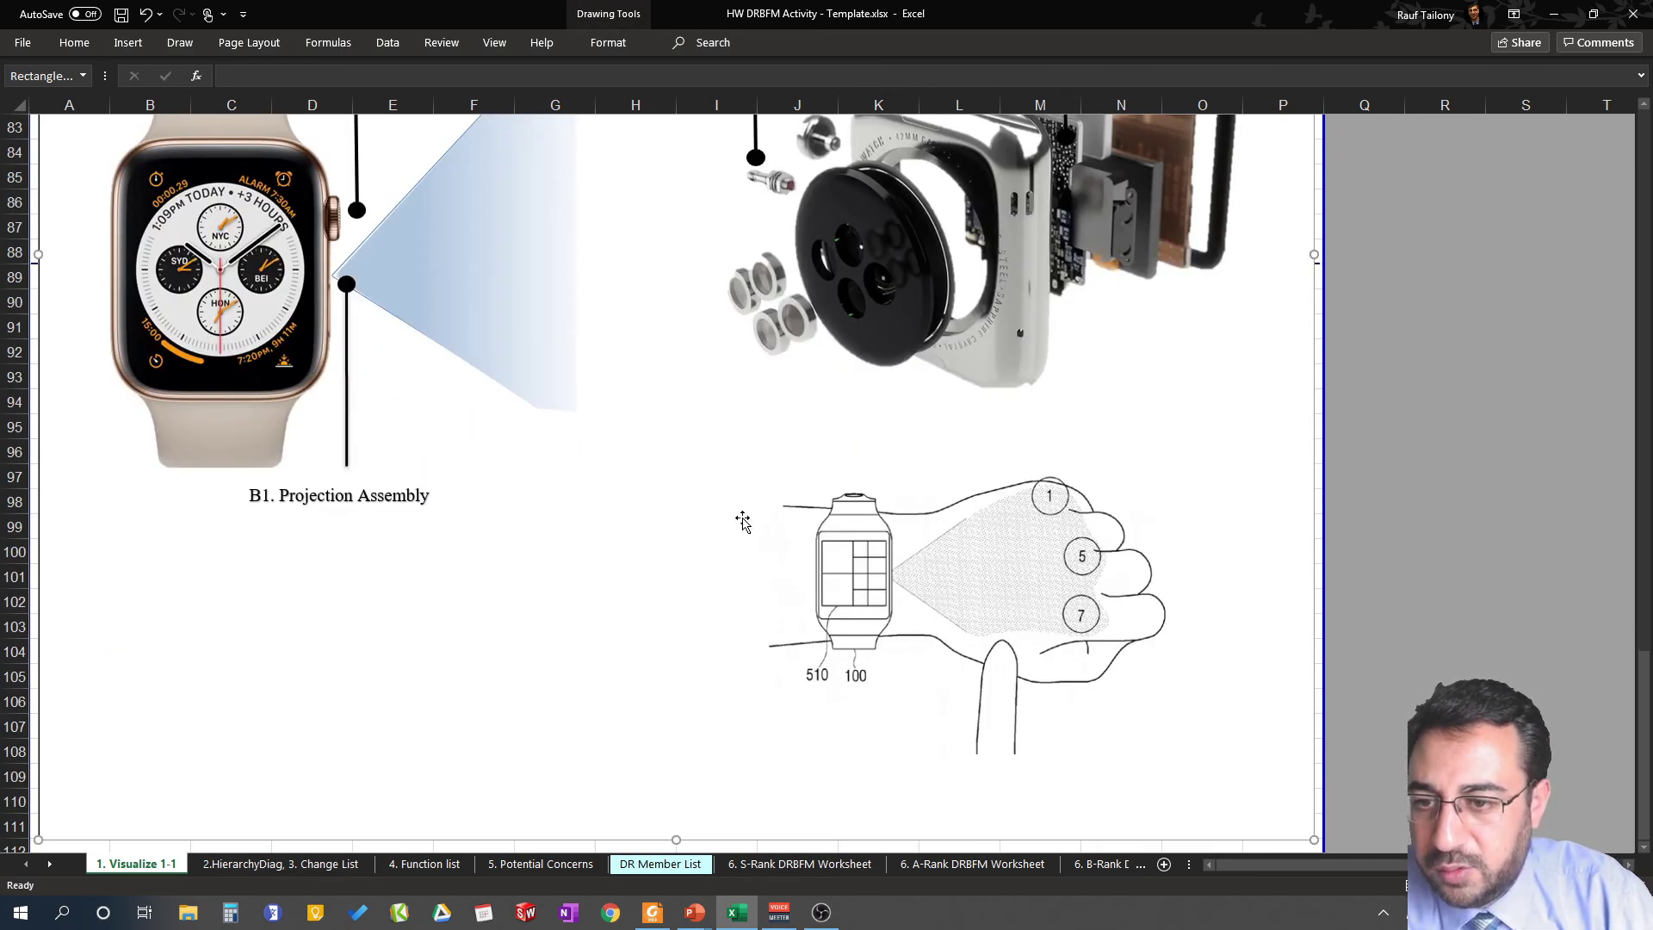
scroll(727, 542, up, 2)
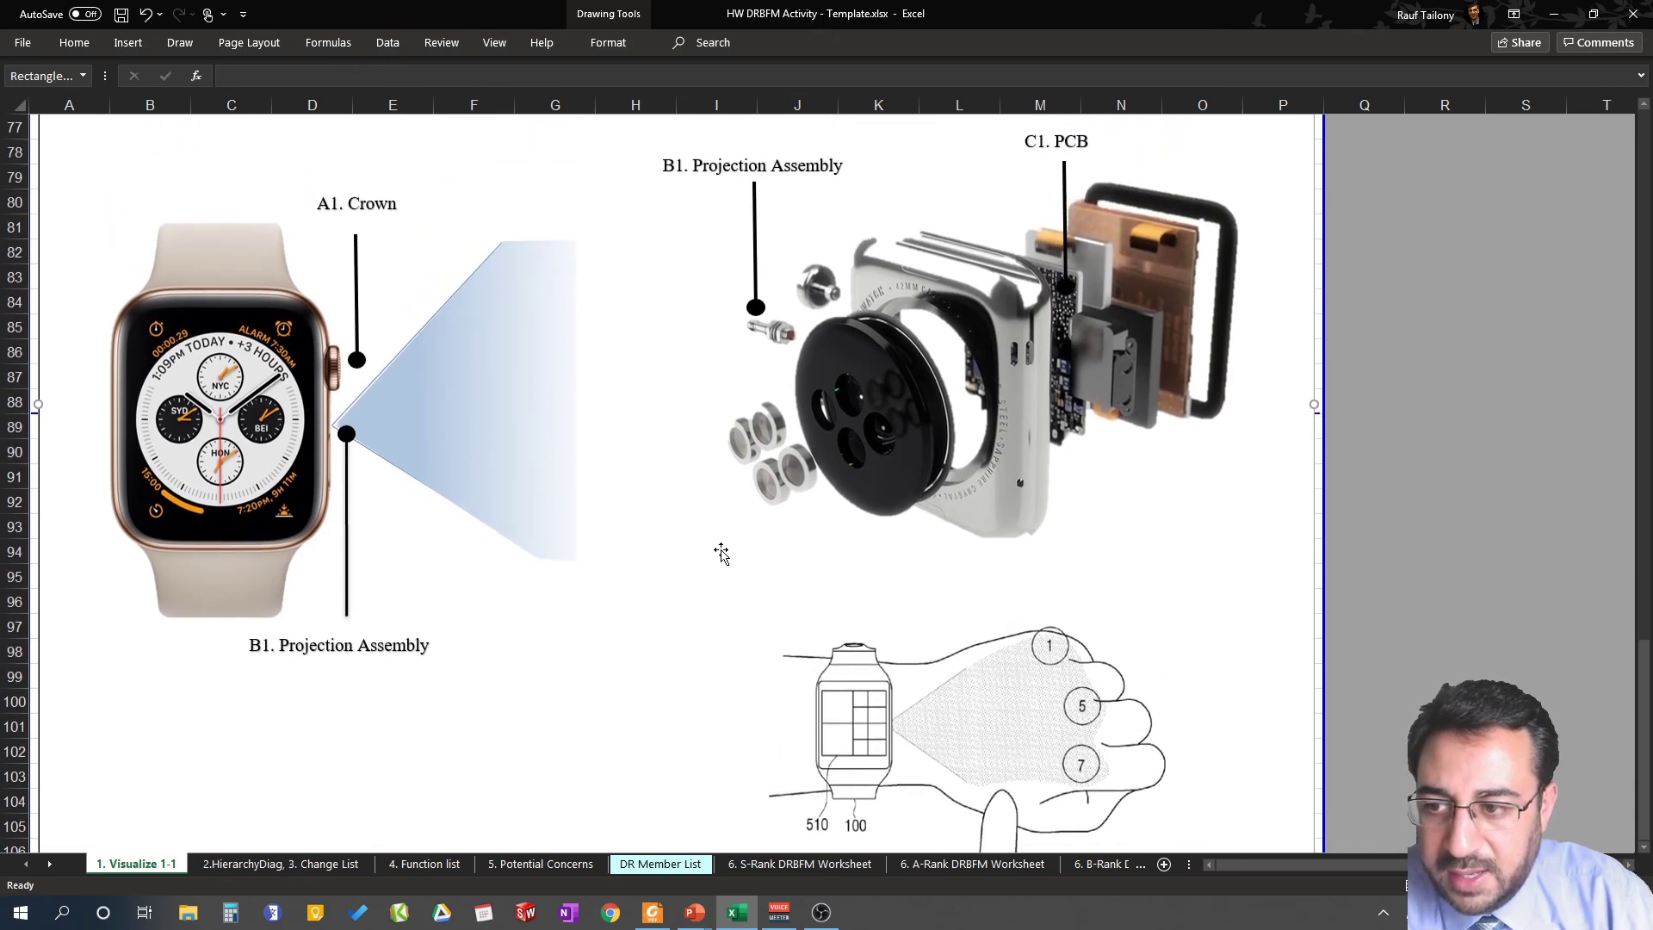
scroll(710, 596, up, 2)
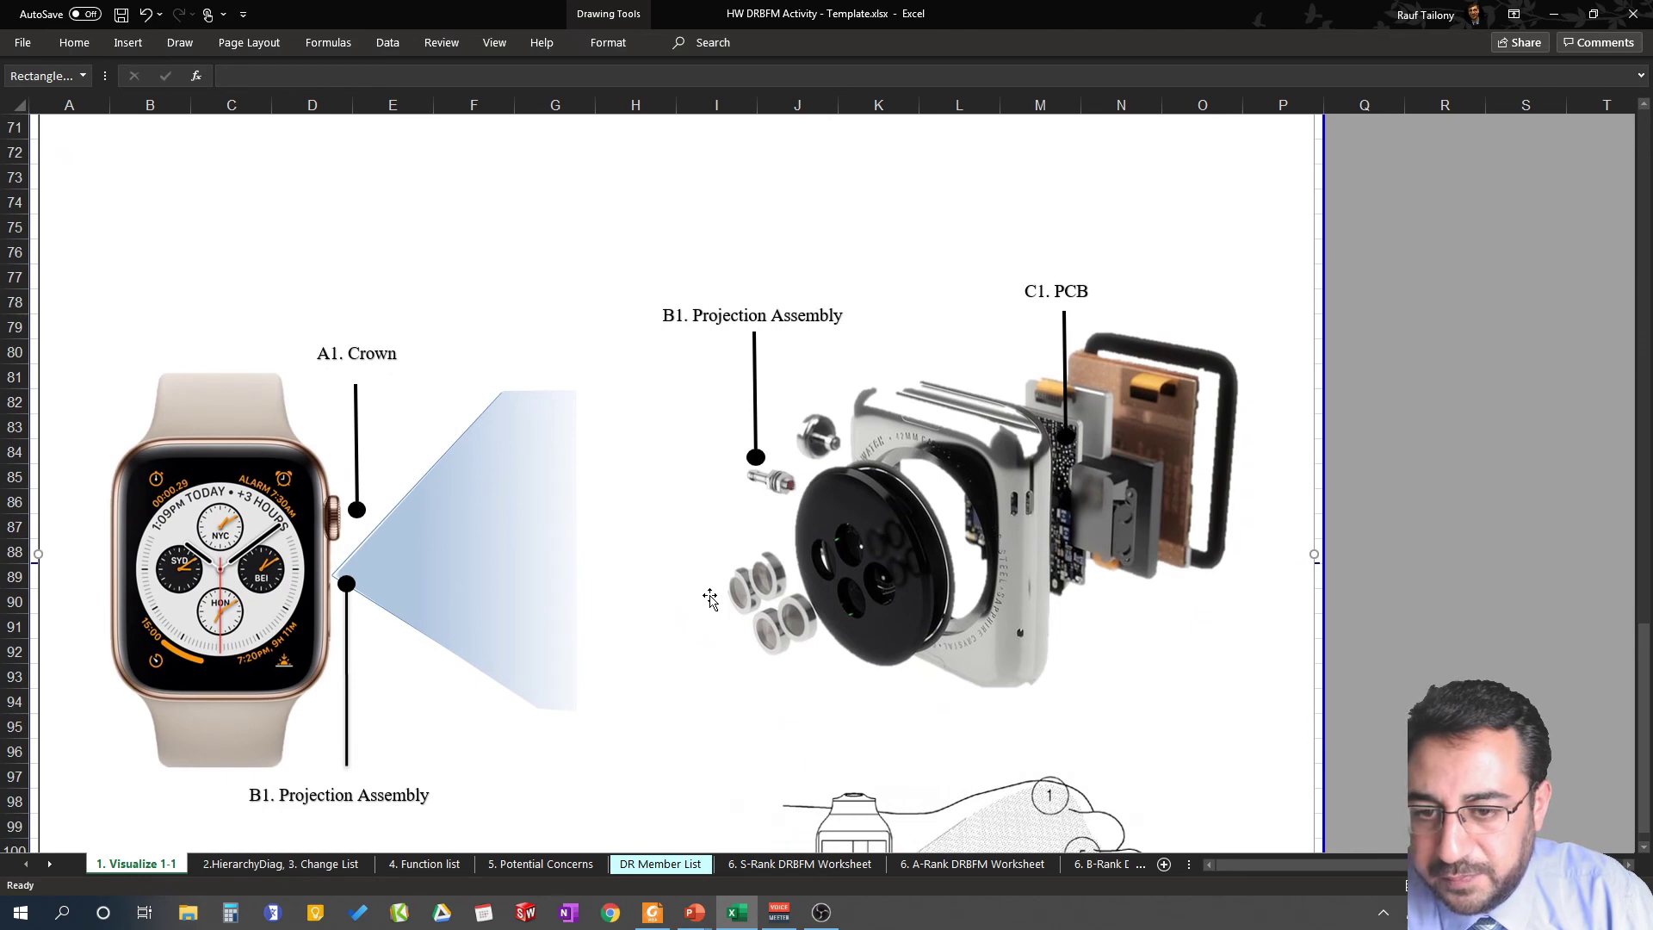
scroll(828, 428, down, 2)
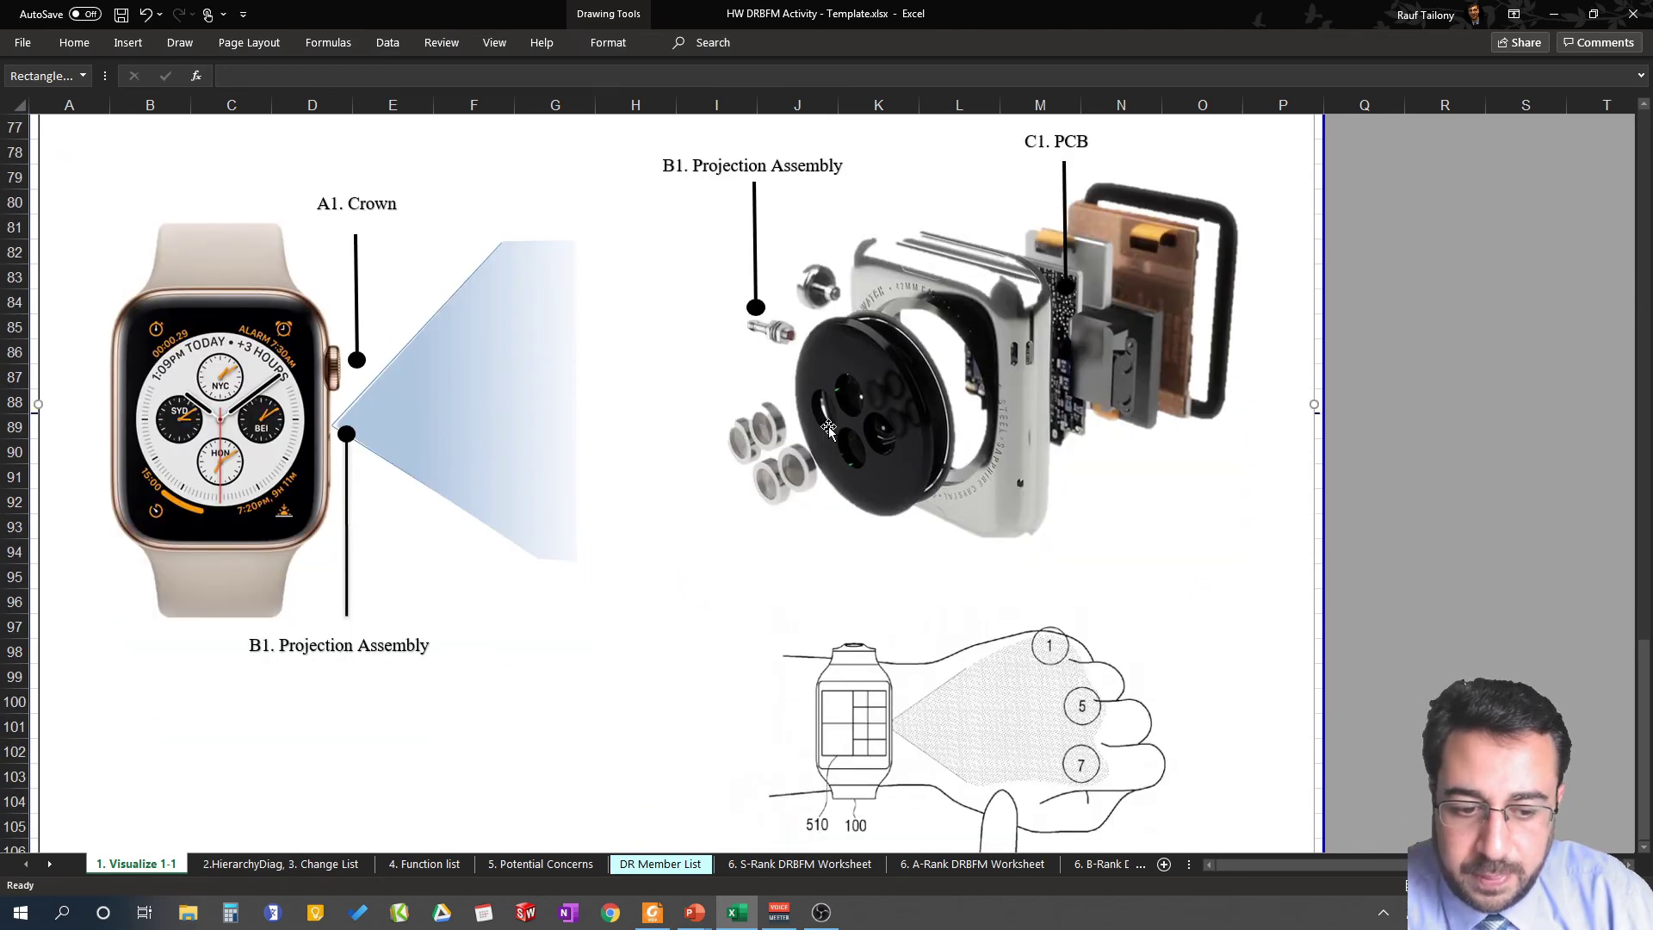
Copy the '1. Visualize 1-1' sheet with Move or Copy, placing the copy first
right_click(147, 867)
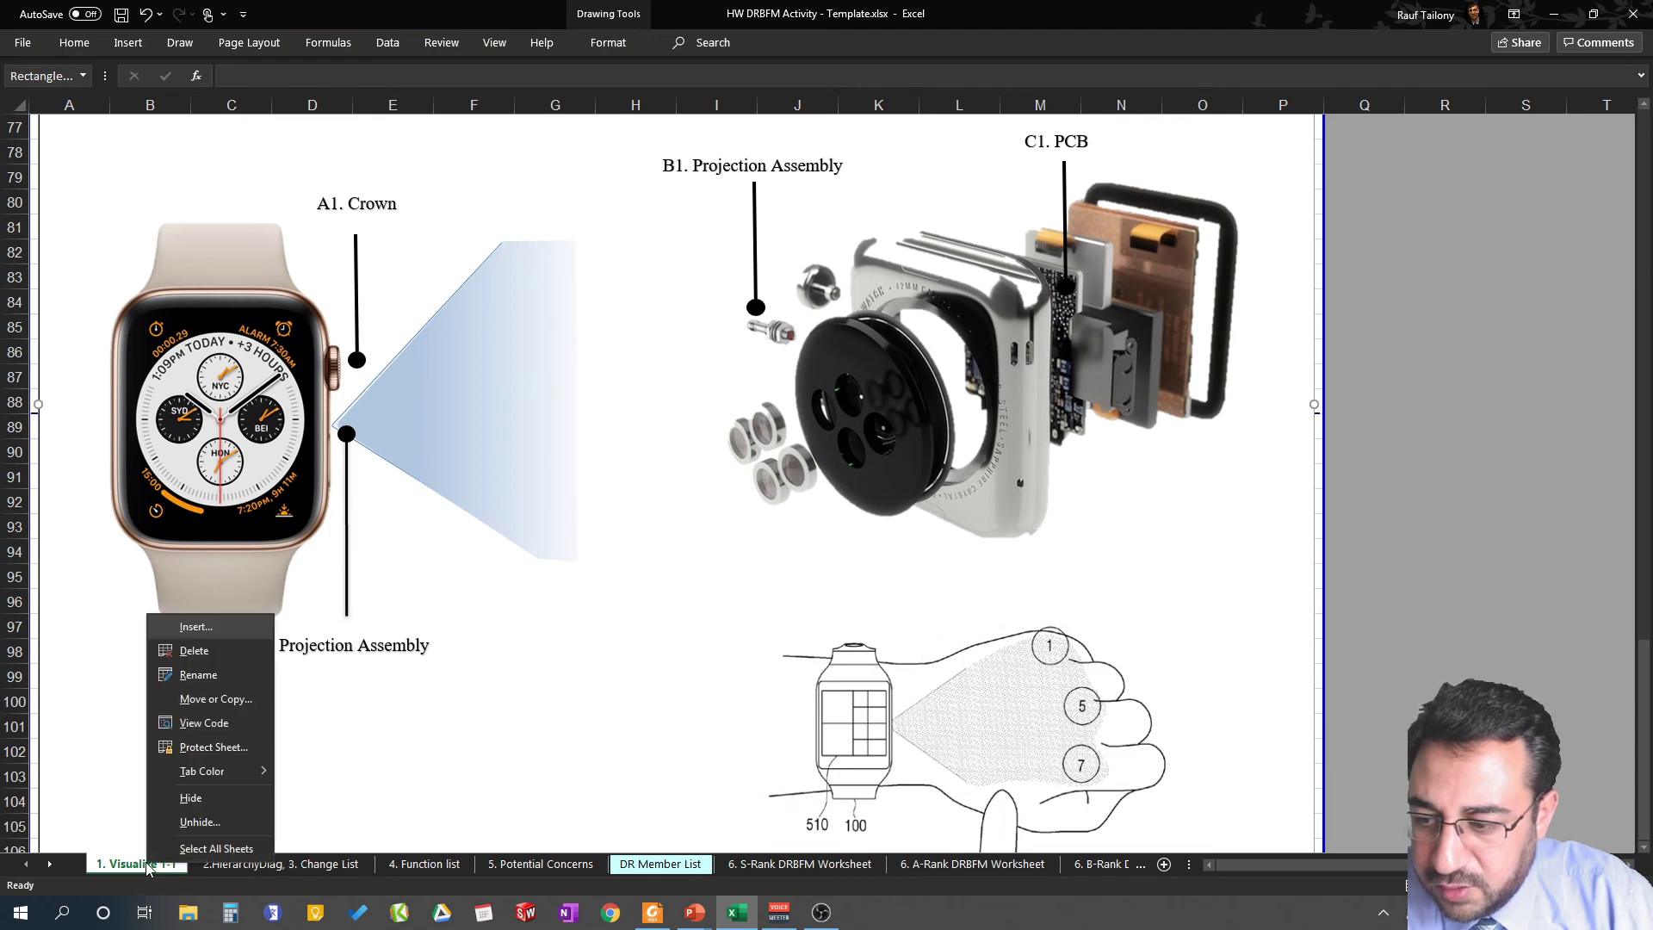
click(185, 699)
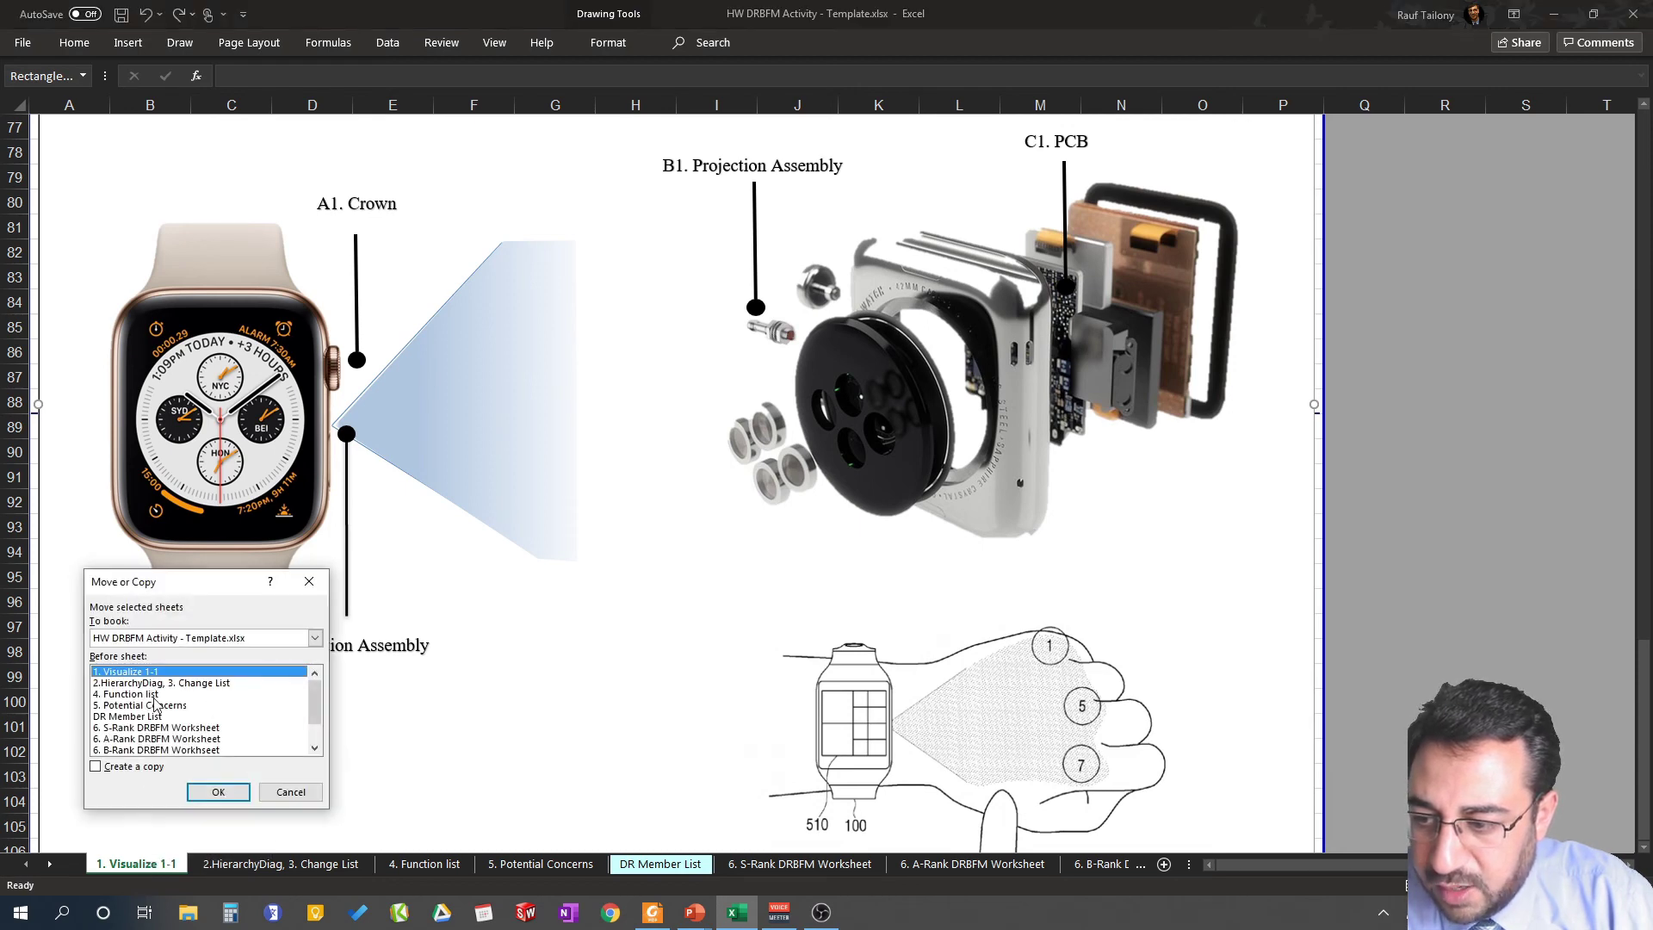
click(97, 765)
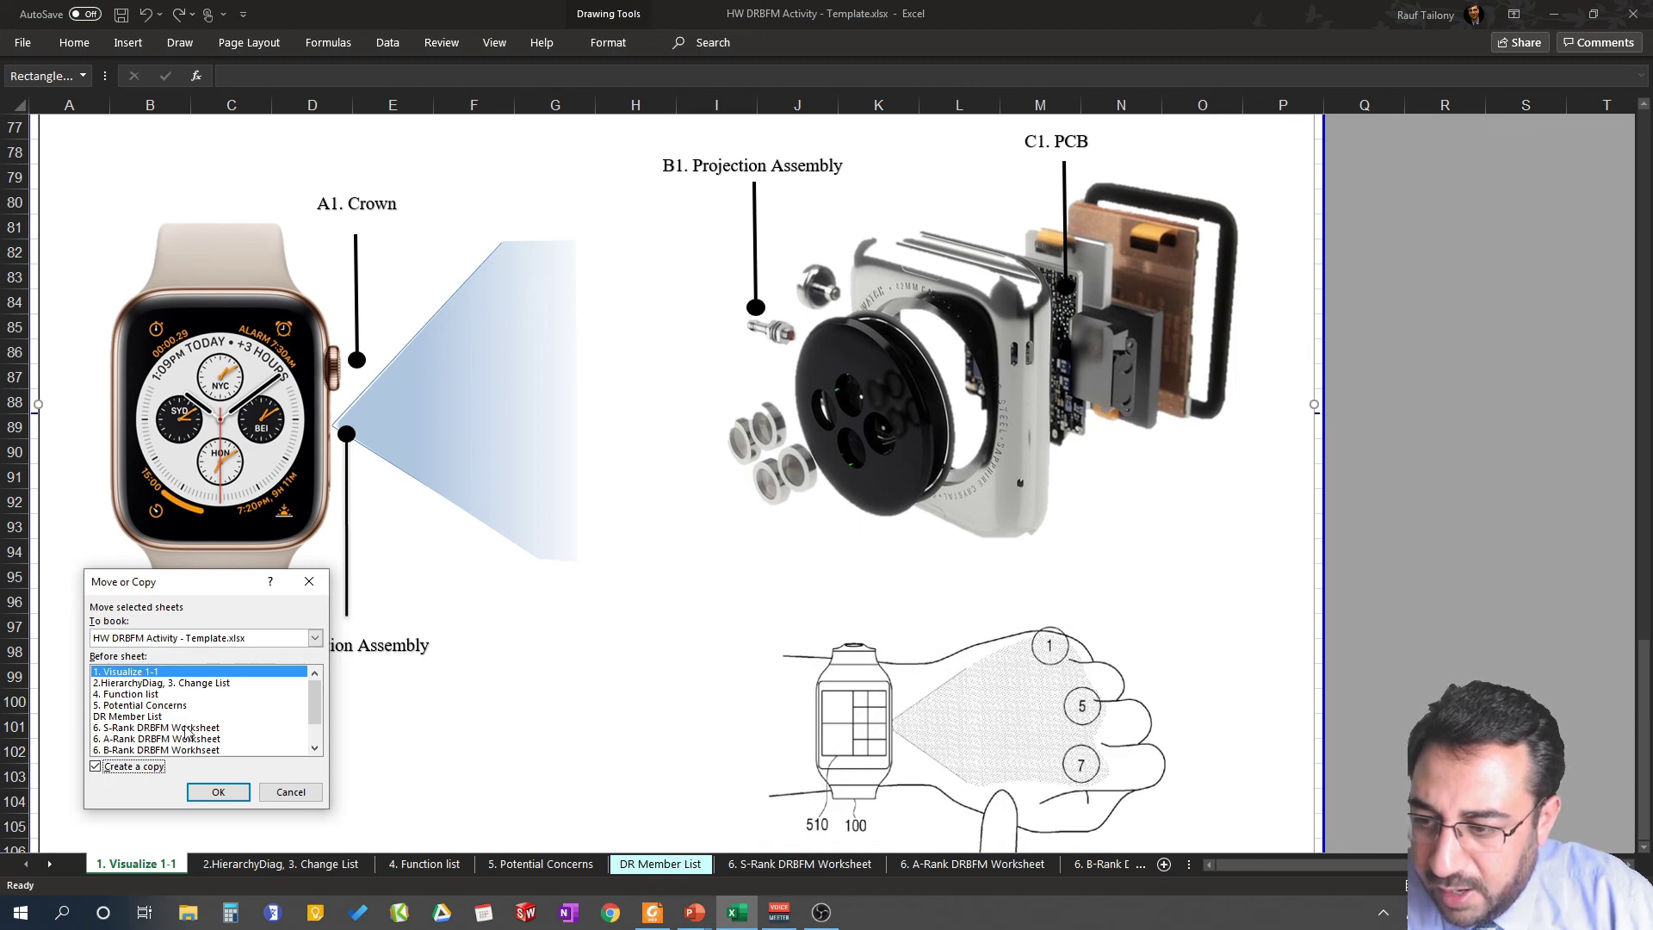
click(212, 793)
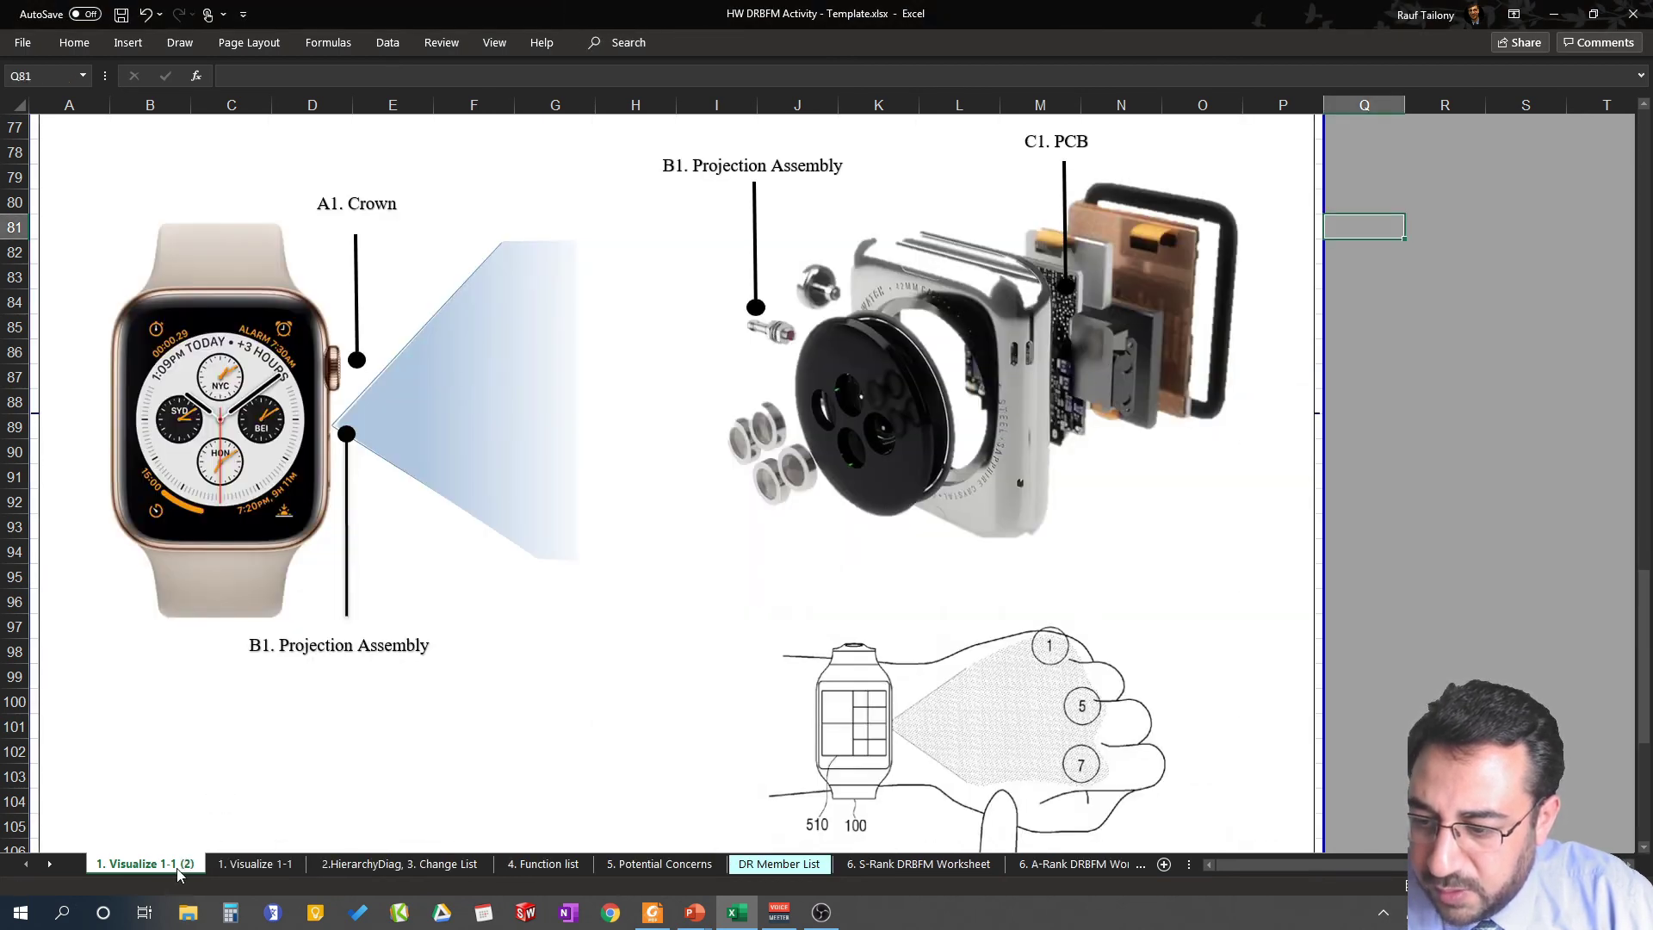
Rename the copied sheet tab, stripping the ' (2)' copy suffix from its name
right_click(170, 869)
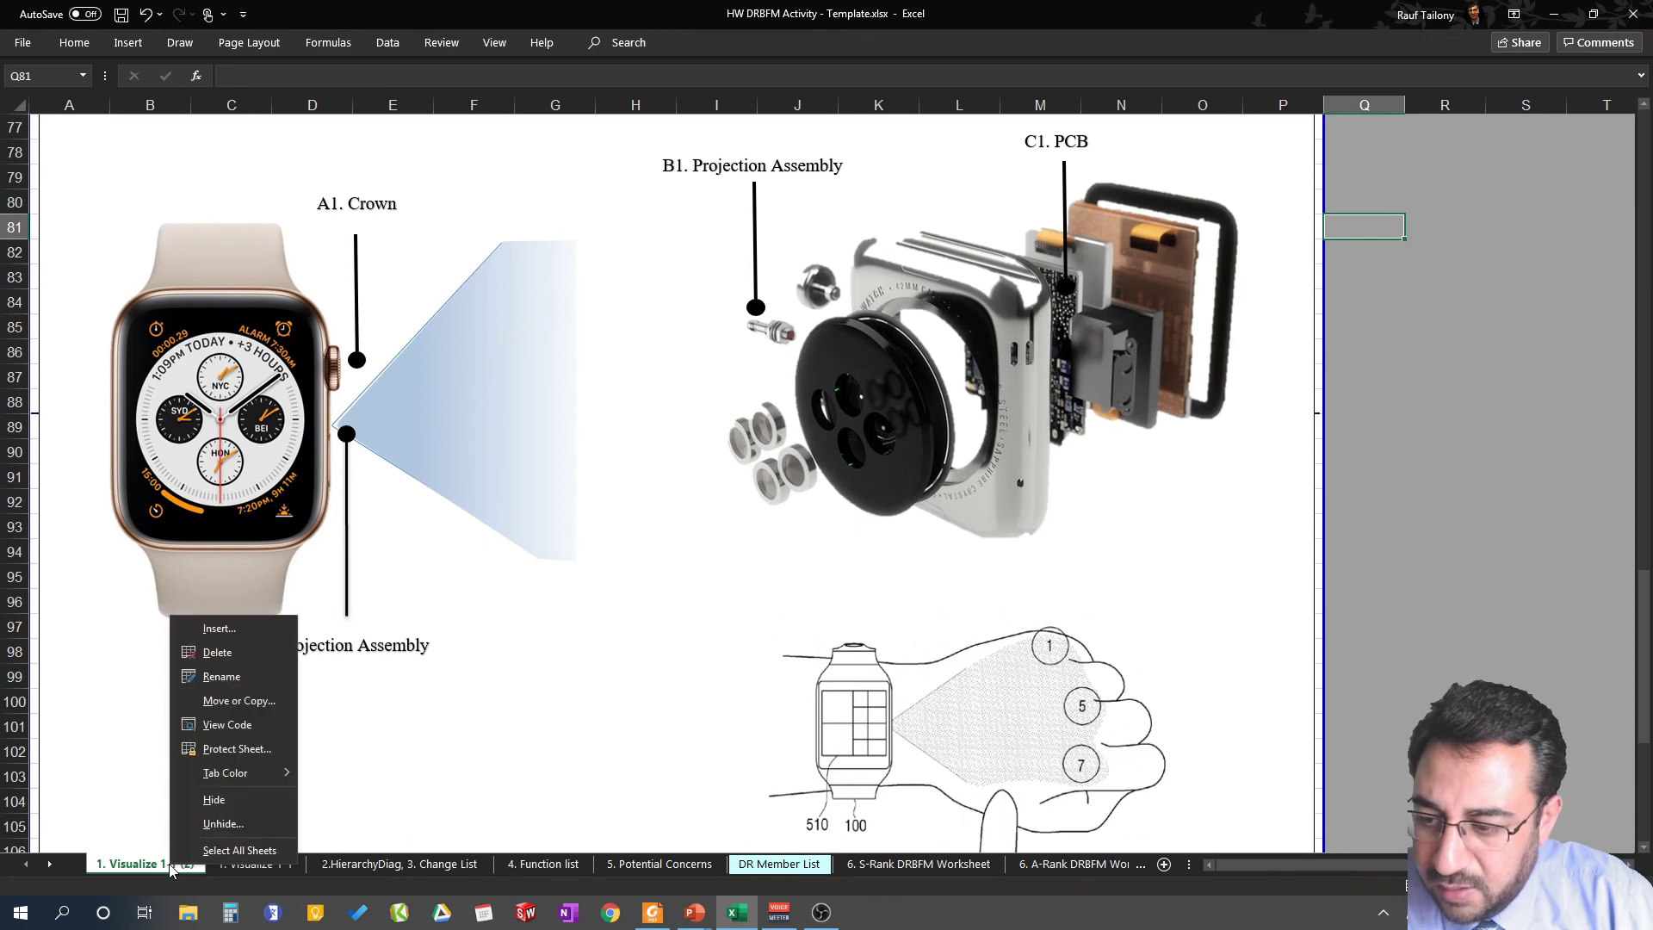
click(210, 676)
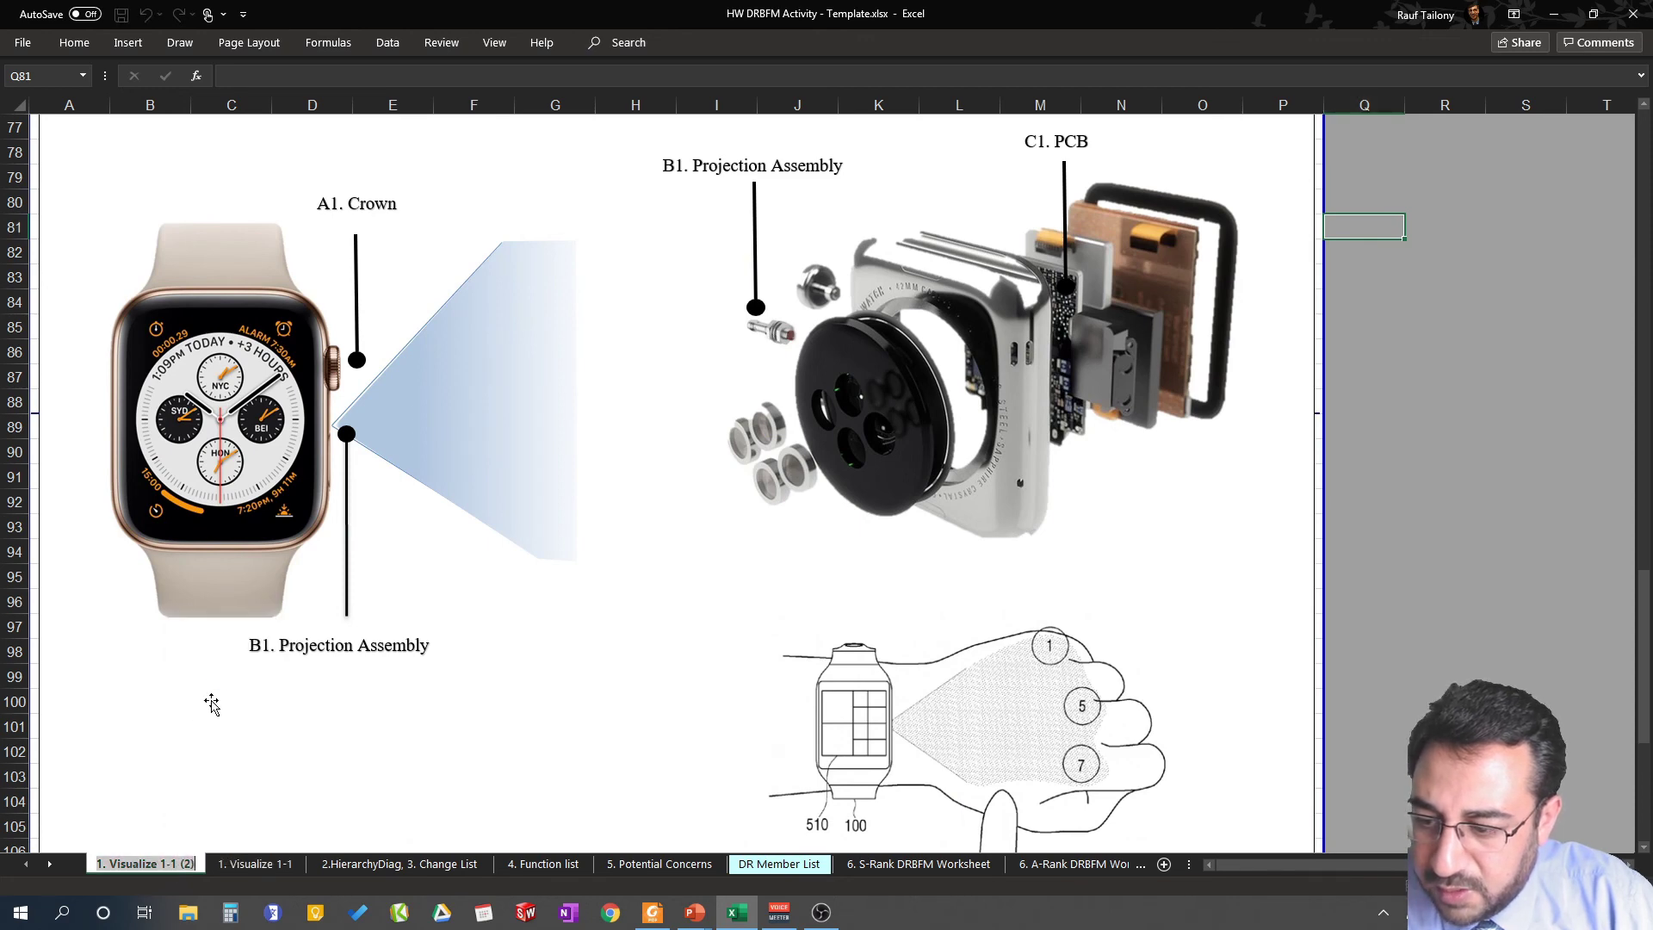
key(Return)
right_click(190, 867)
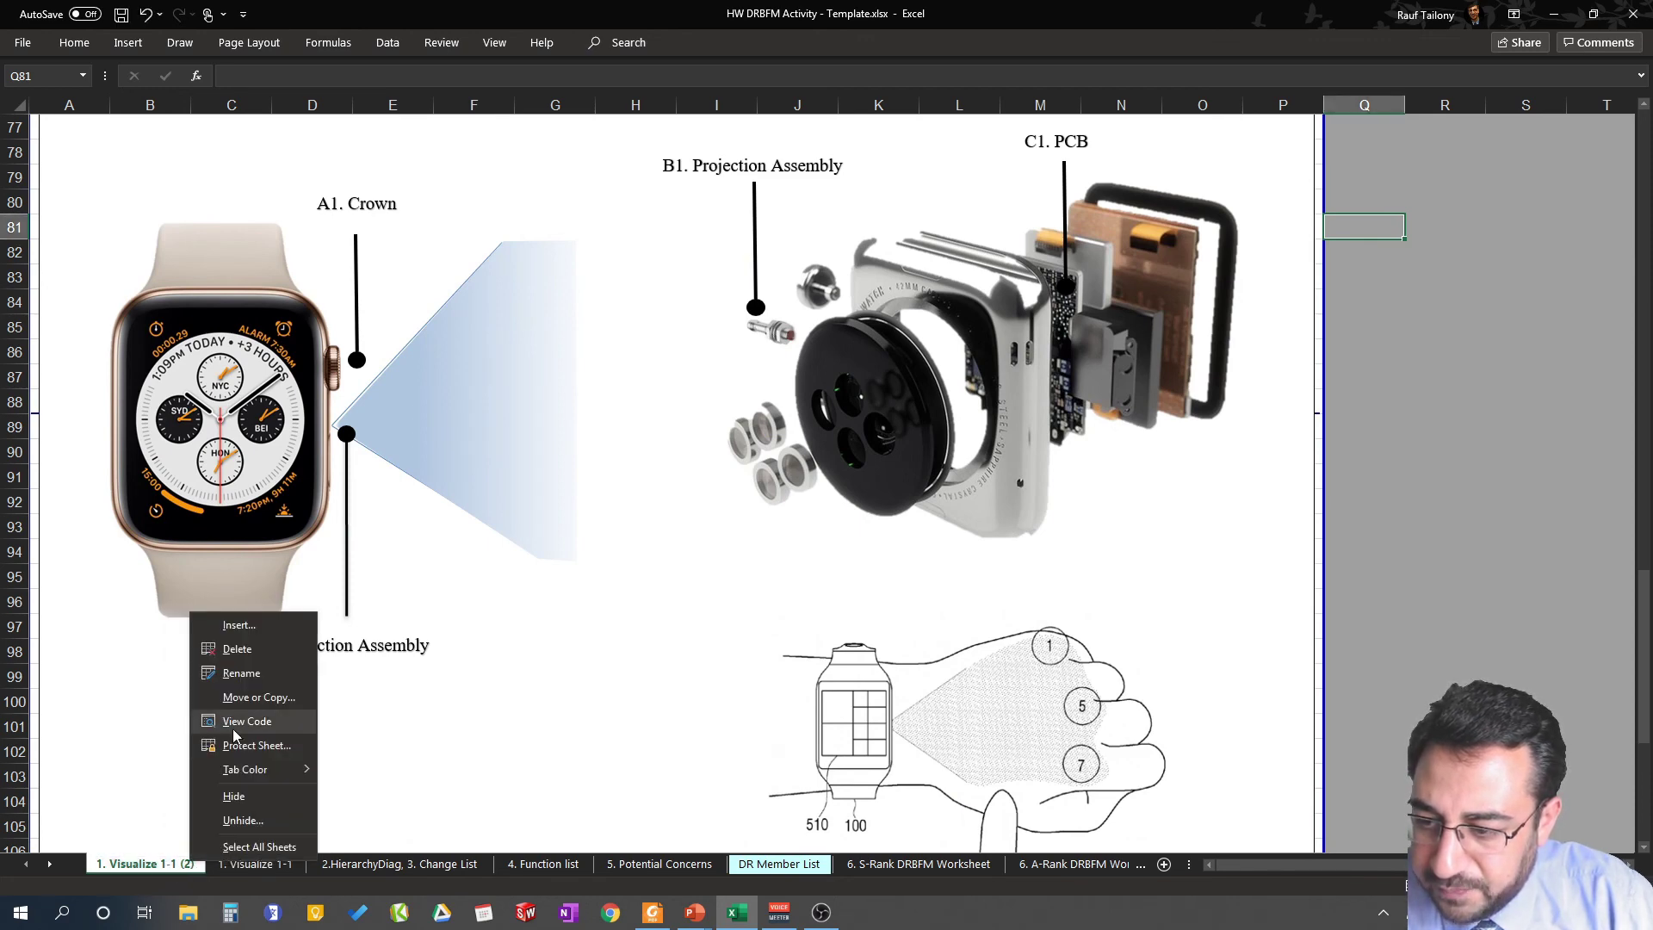
click(216, 673)
click(192, 863)
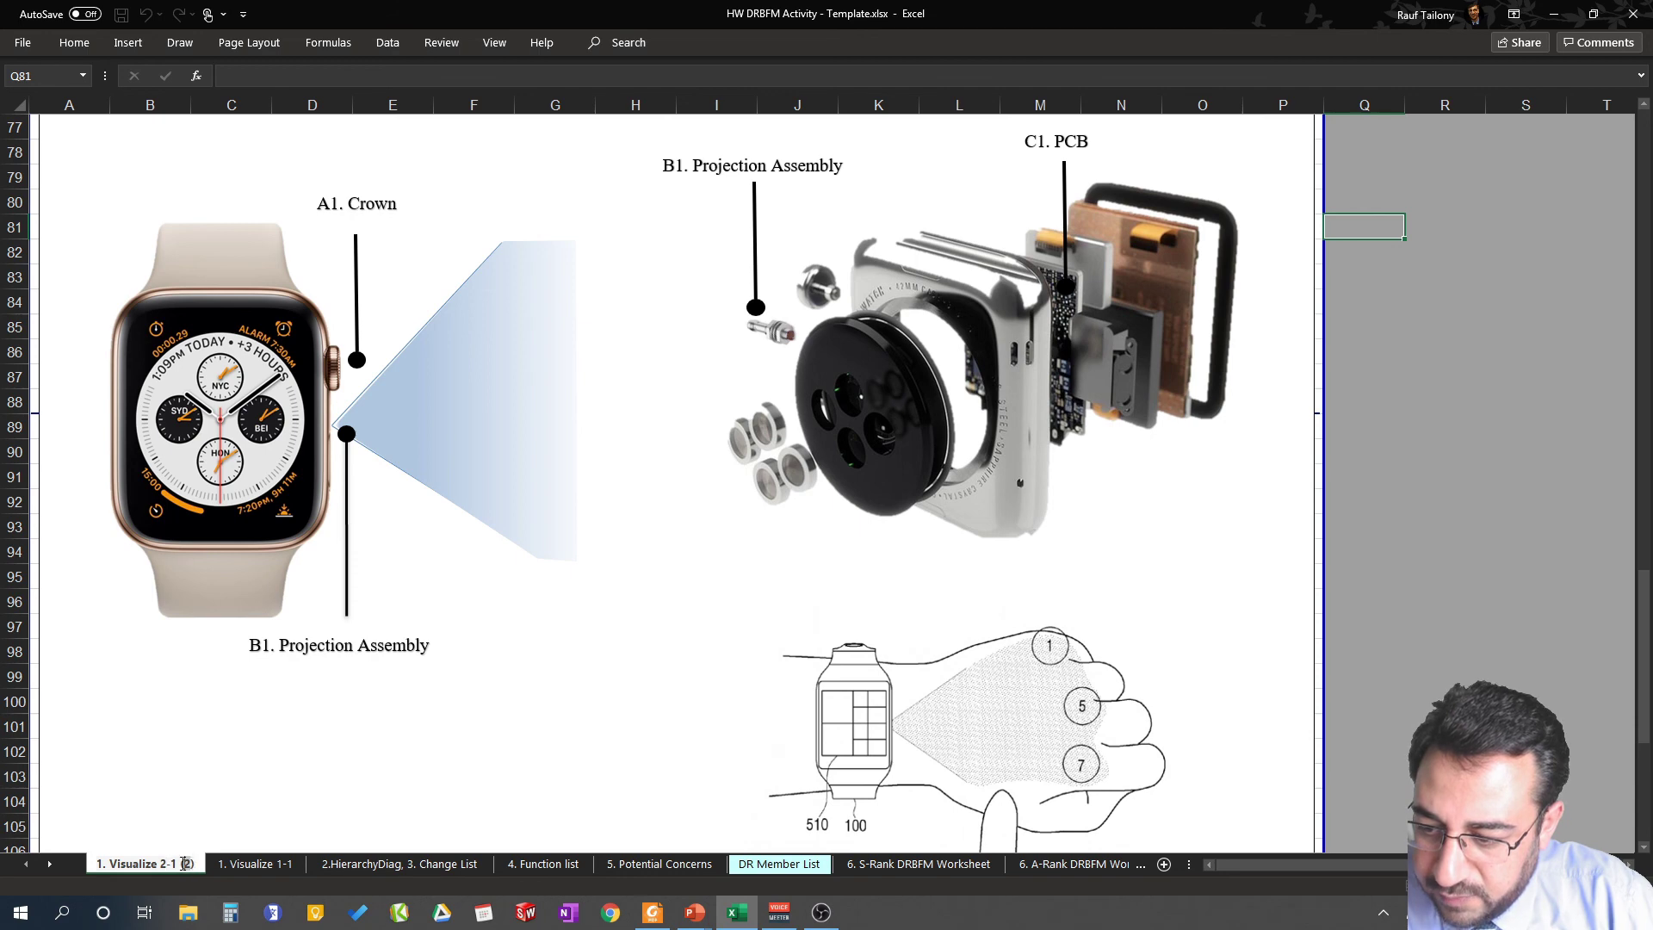
key(BackSpace)
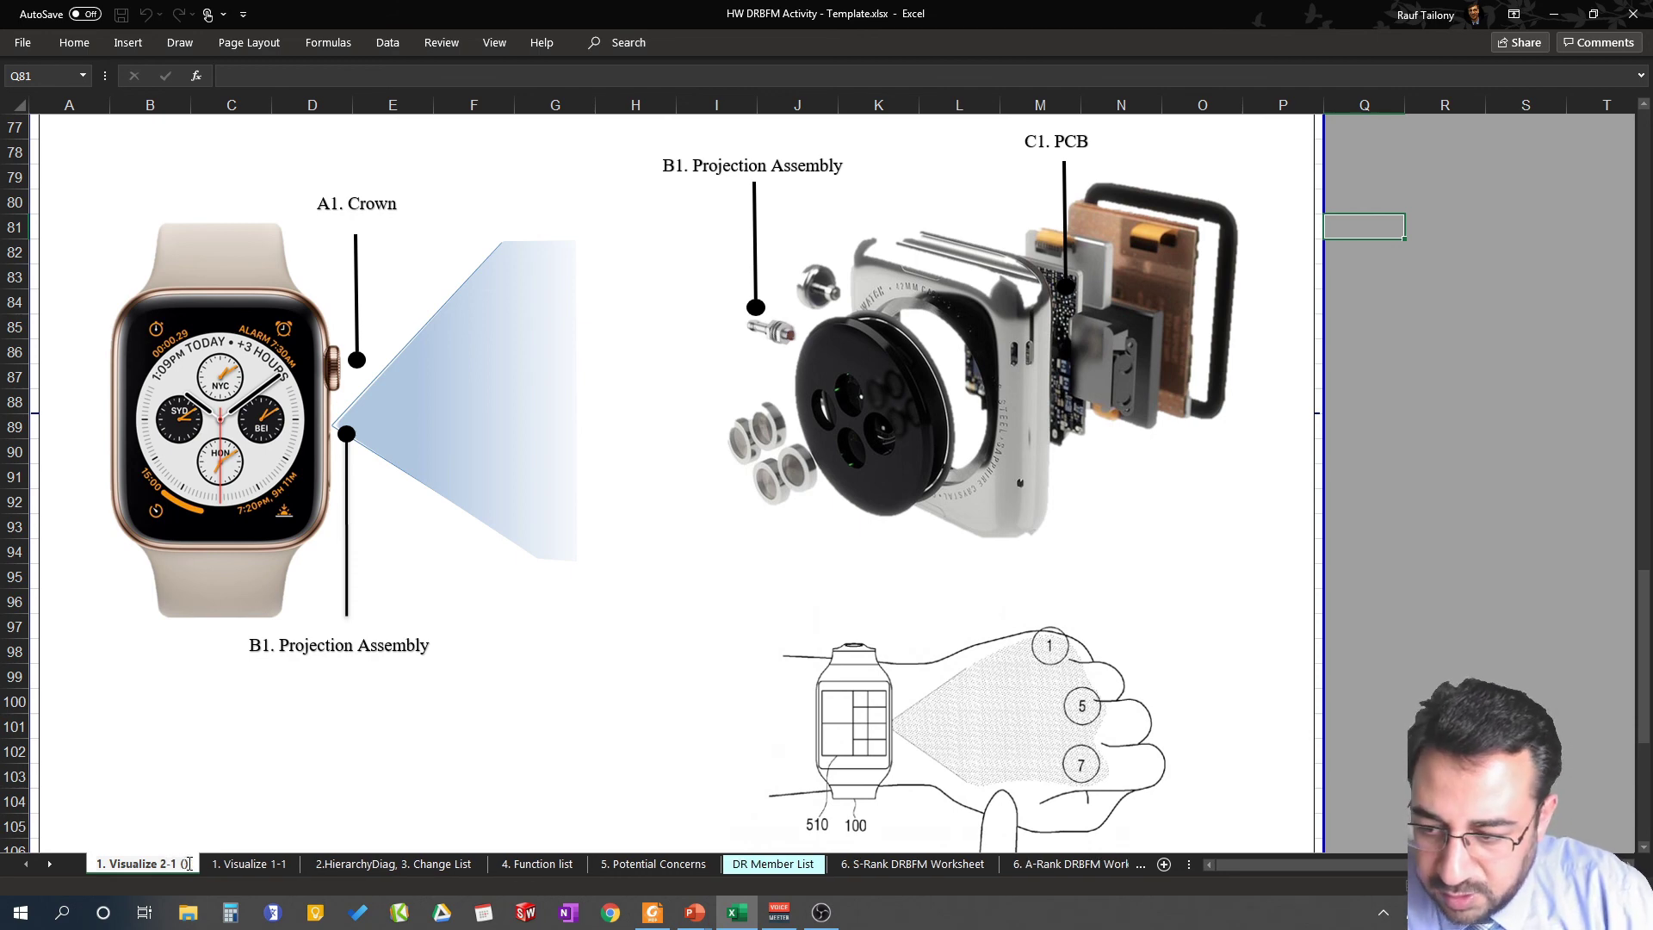
key(Delete)
key(BackSpace)
key(BackSpace)
key(Return)
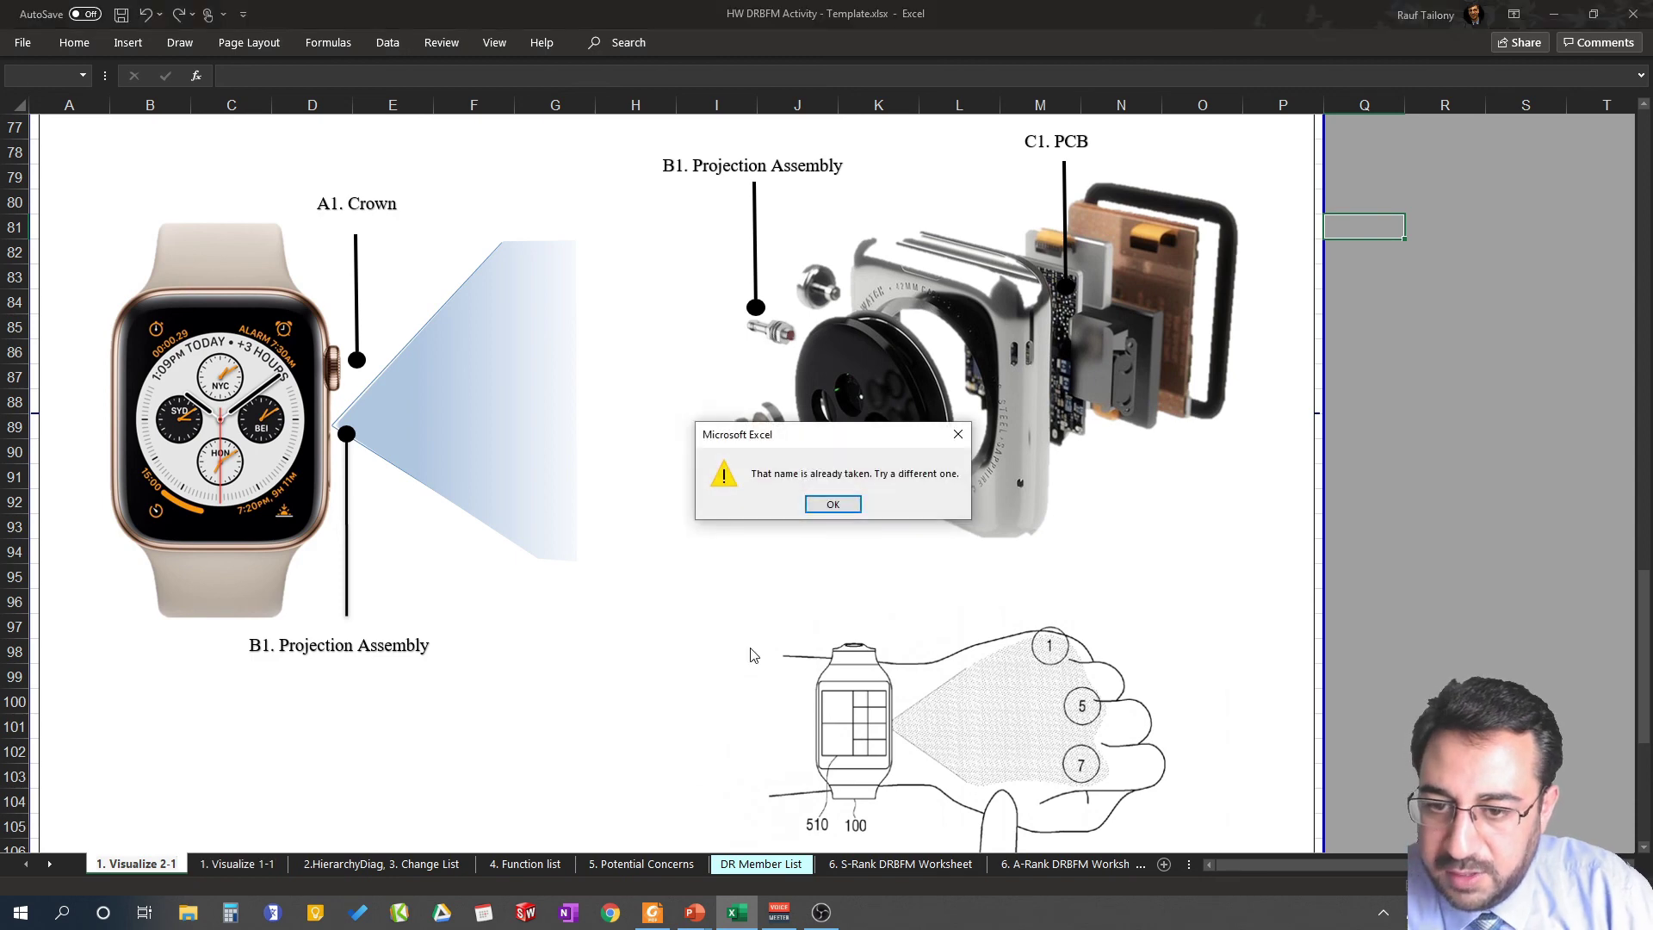
Dismiss the name-already-taken warnings and return to the renamed copy sheet
click(832, 509)
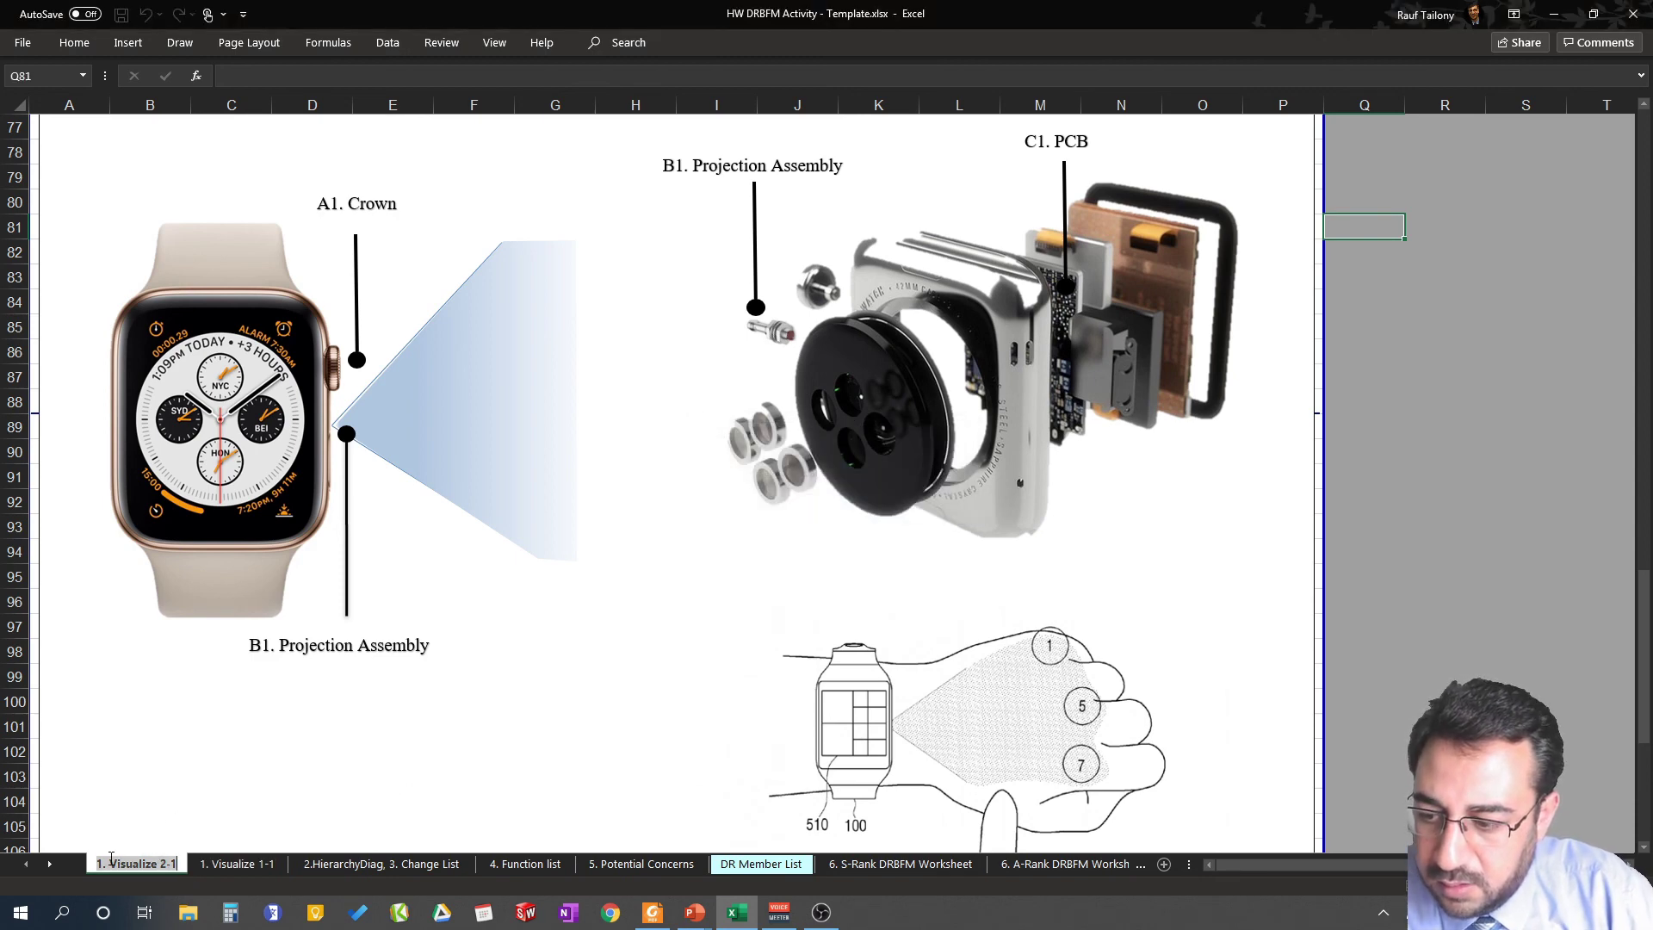
key(Return)
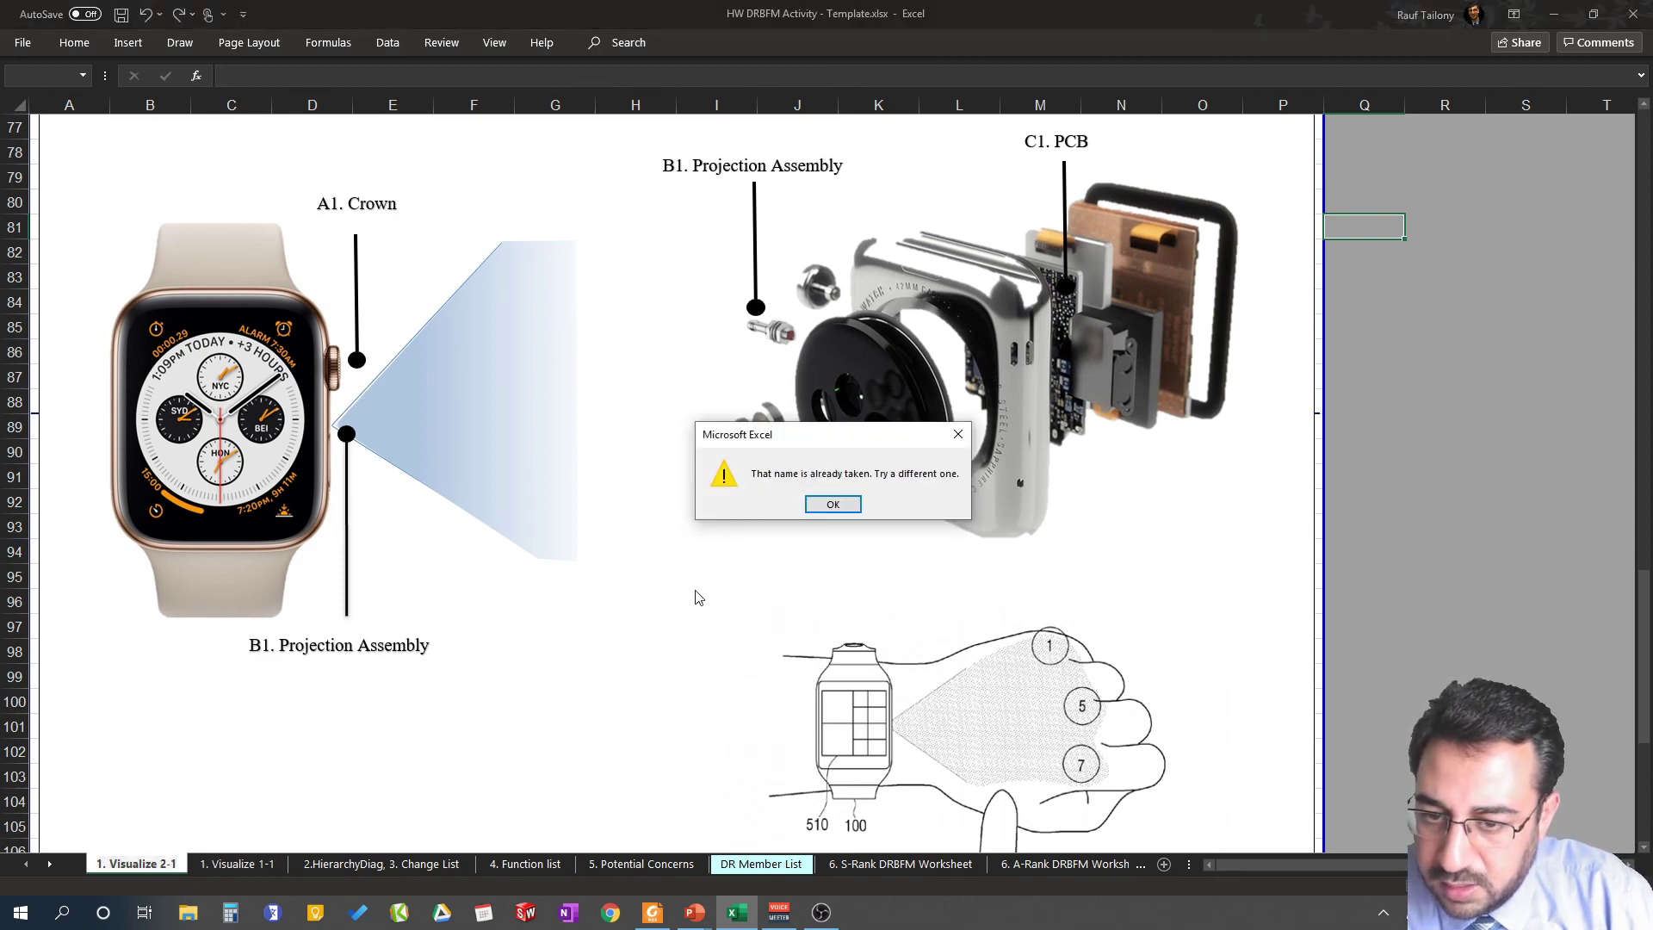
click(833, 504)
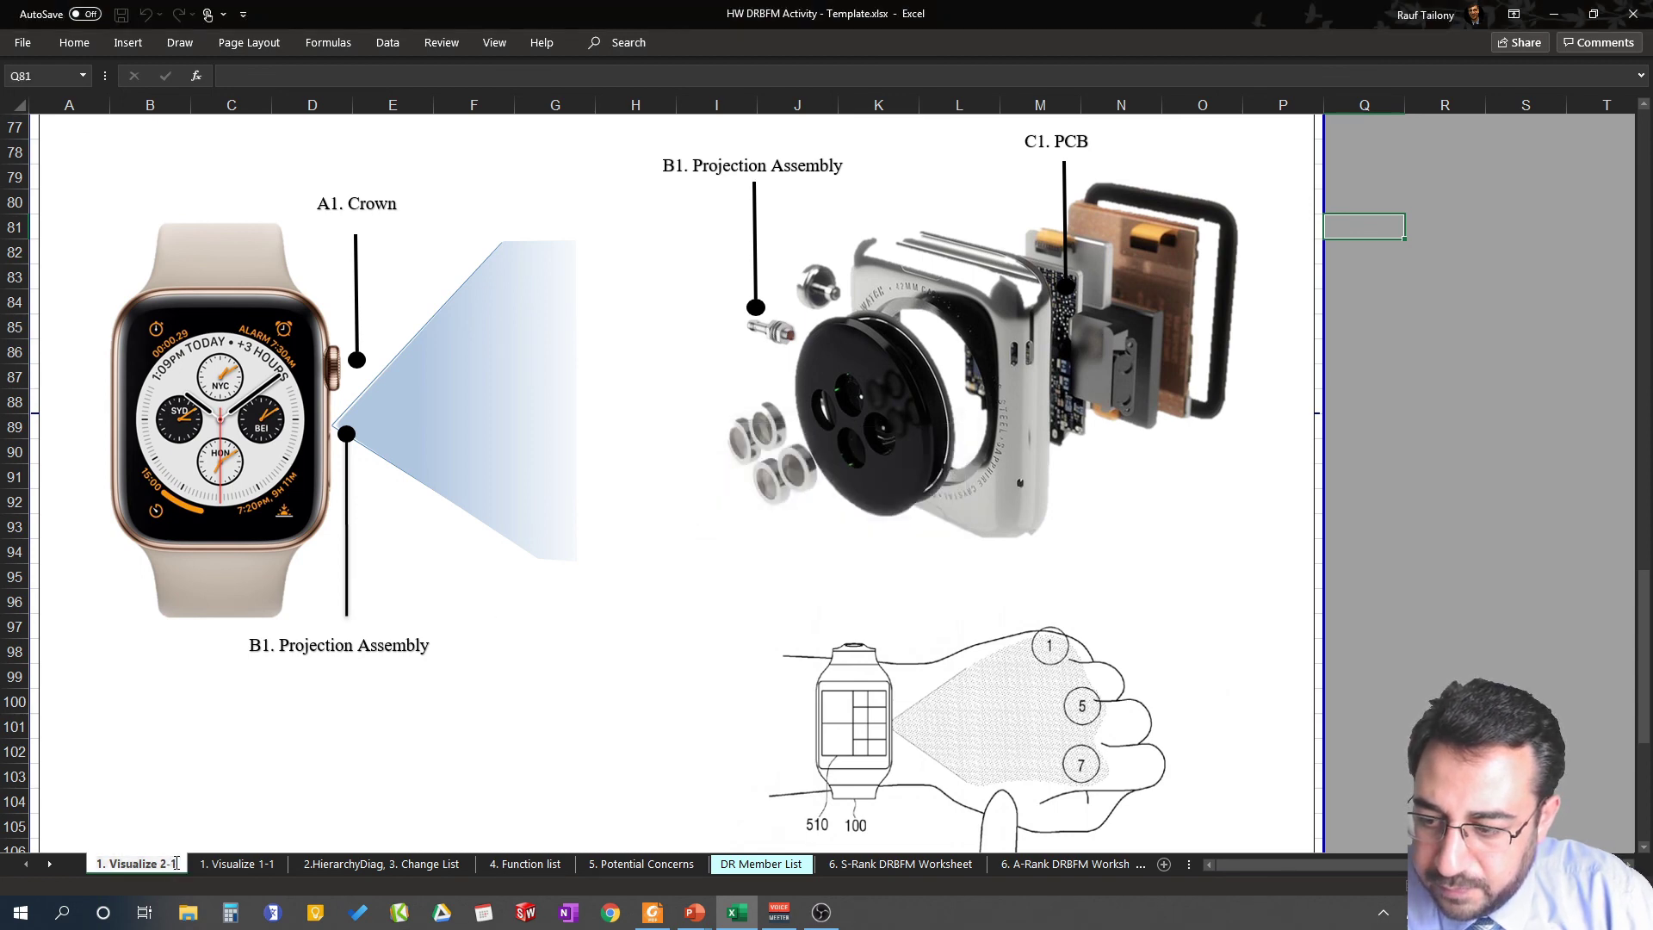
click(412, 865)
click(138, 865)
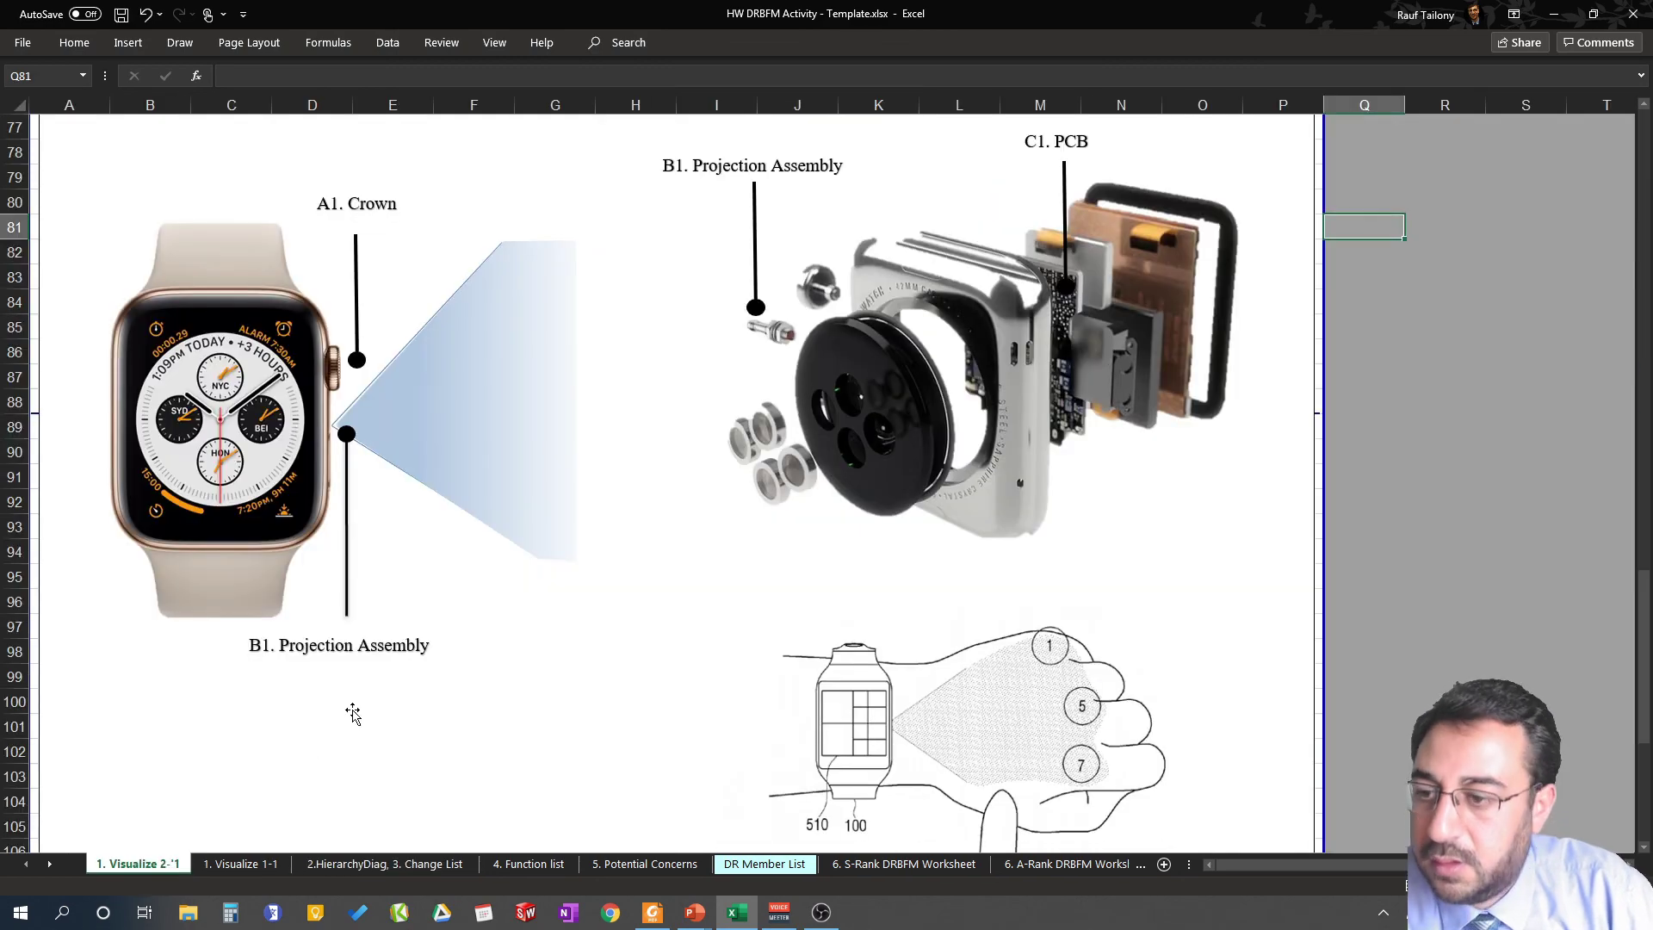
Delete the baseline watch, exploded-view and screw pictures from the copied sheet
scroll(358, 701, down, 5)
scroll(535, 423, up, 3)
scroll(705, 405, down, 5)
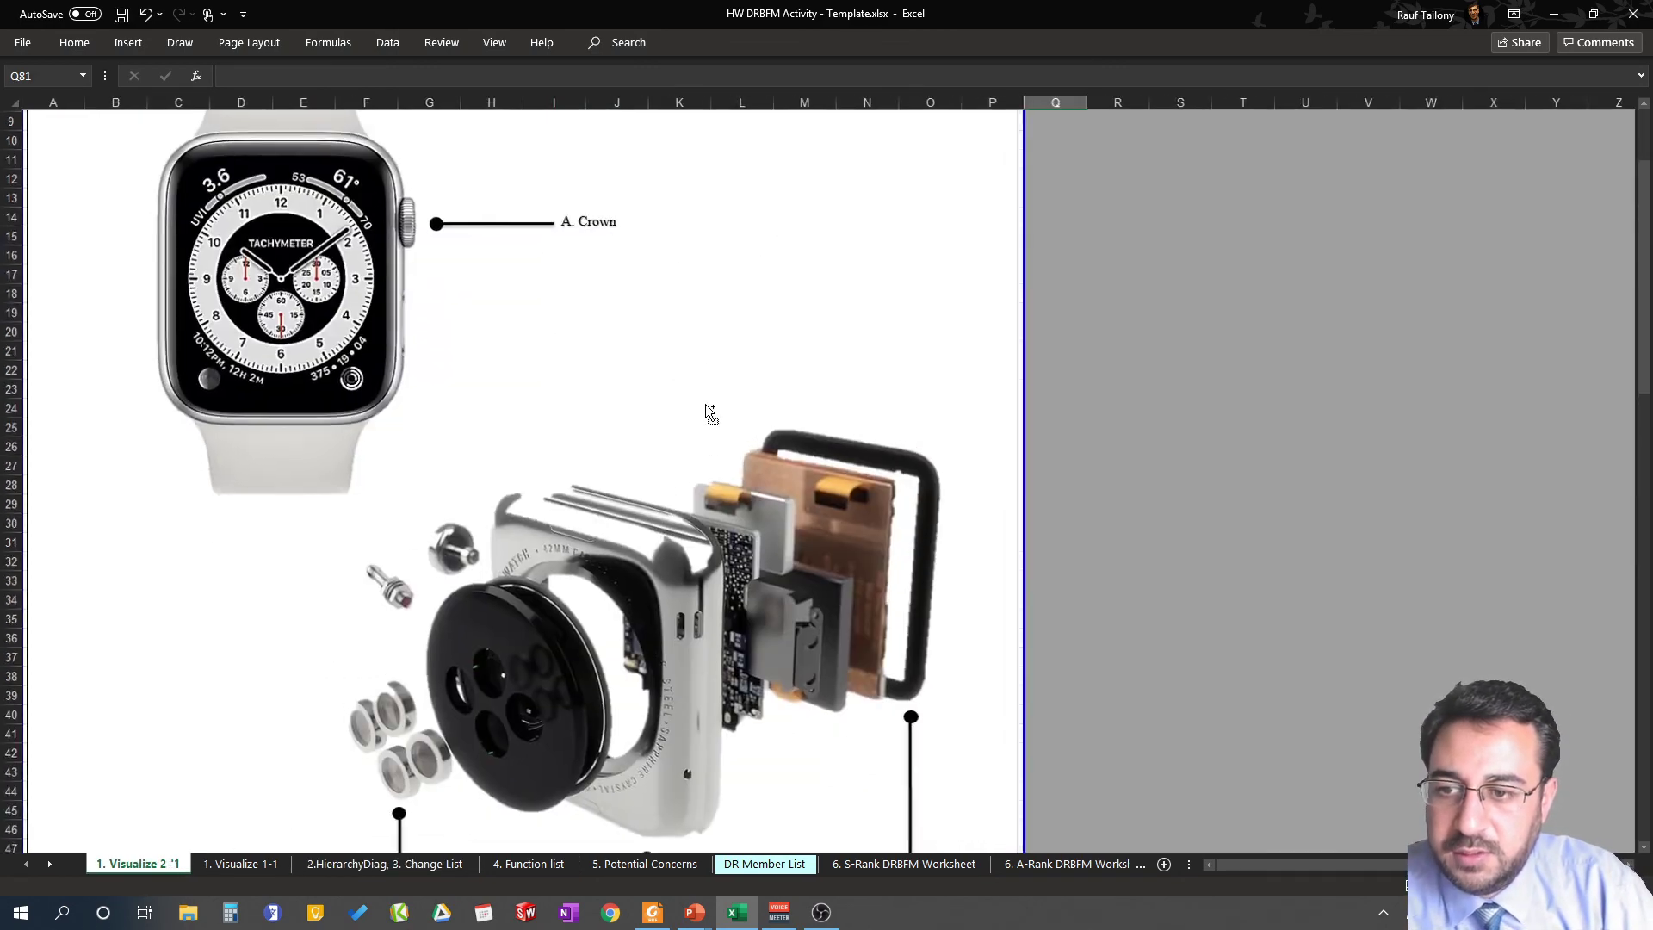
click(237, 336)
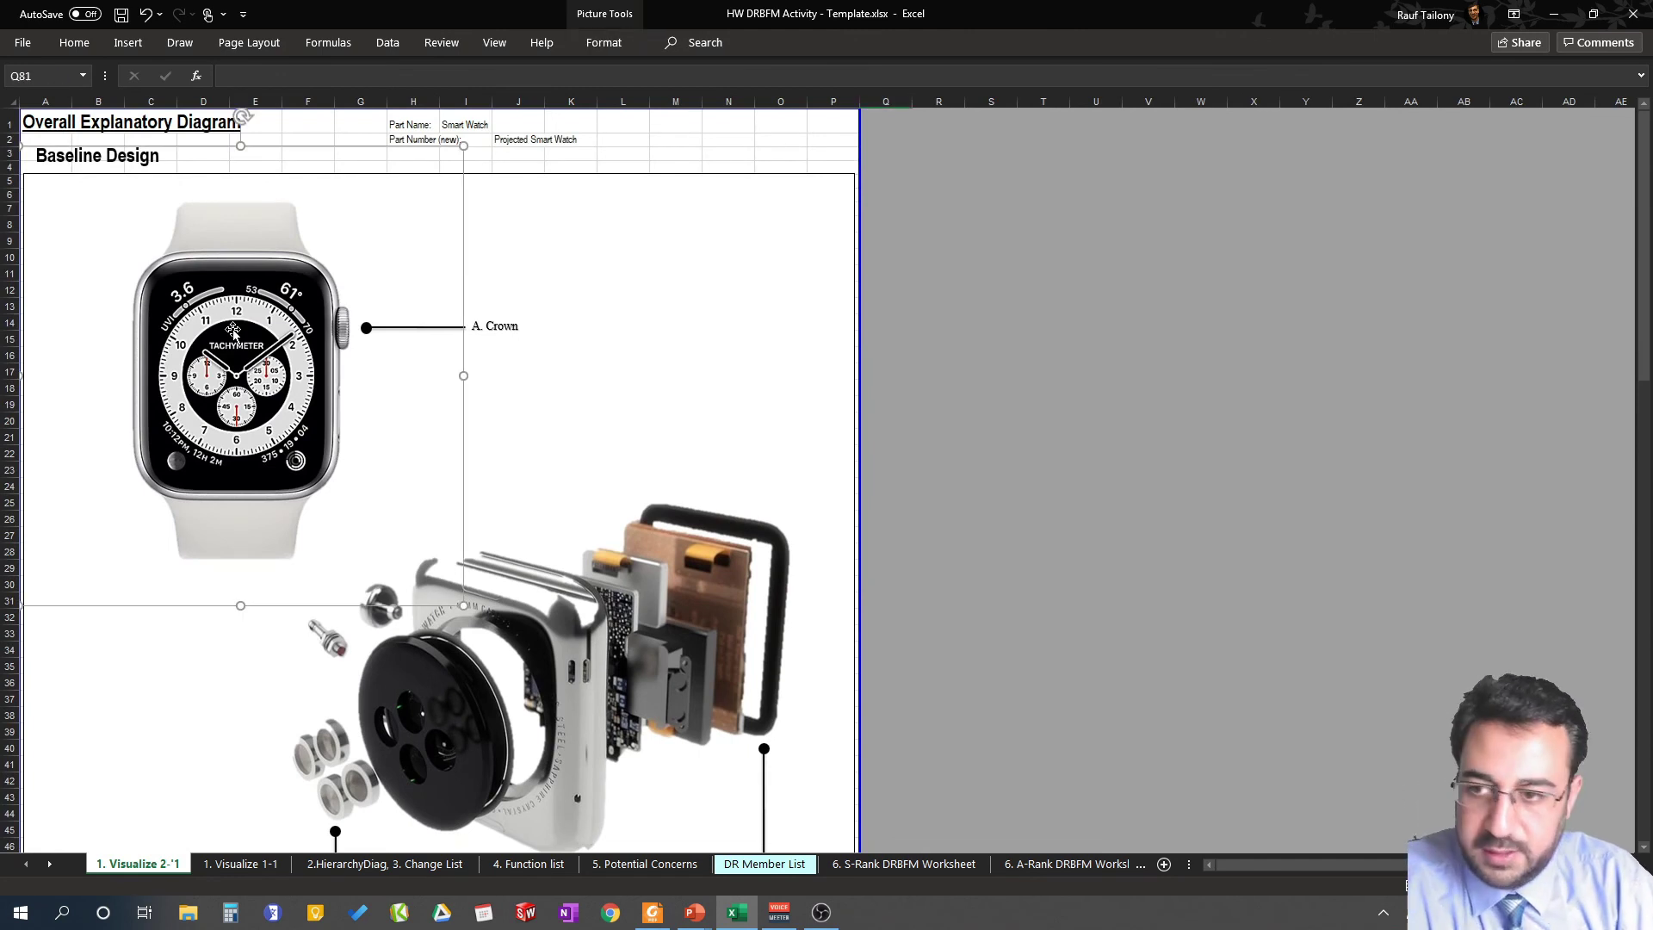
key(Delete)
click(534, 631)
key(Delete)
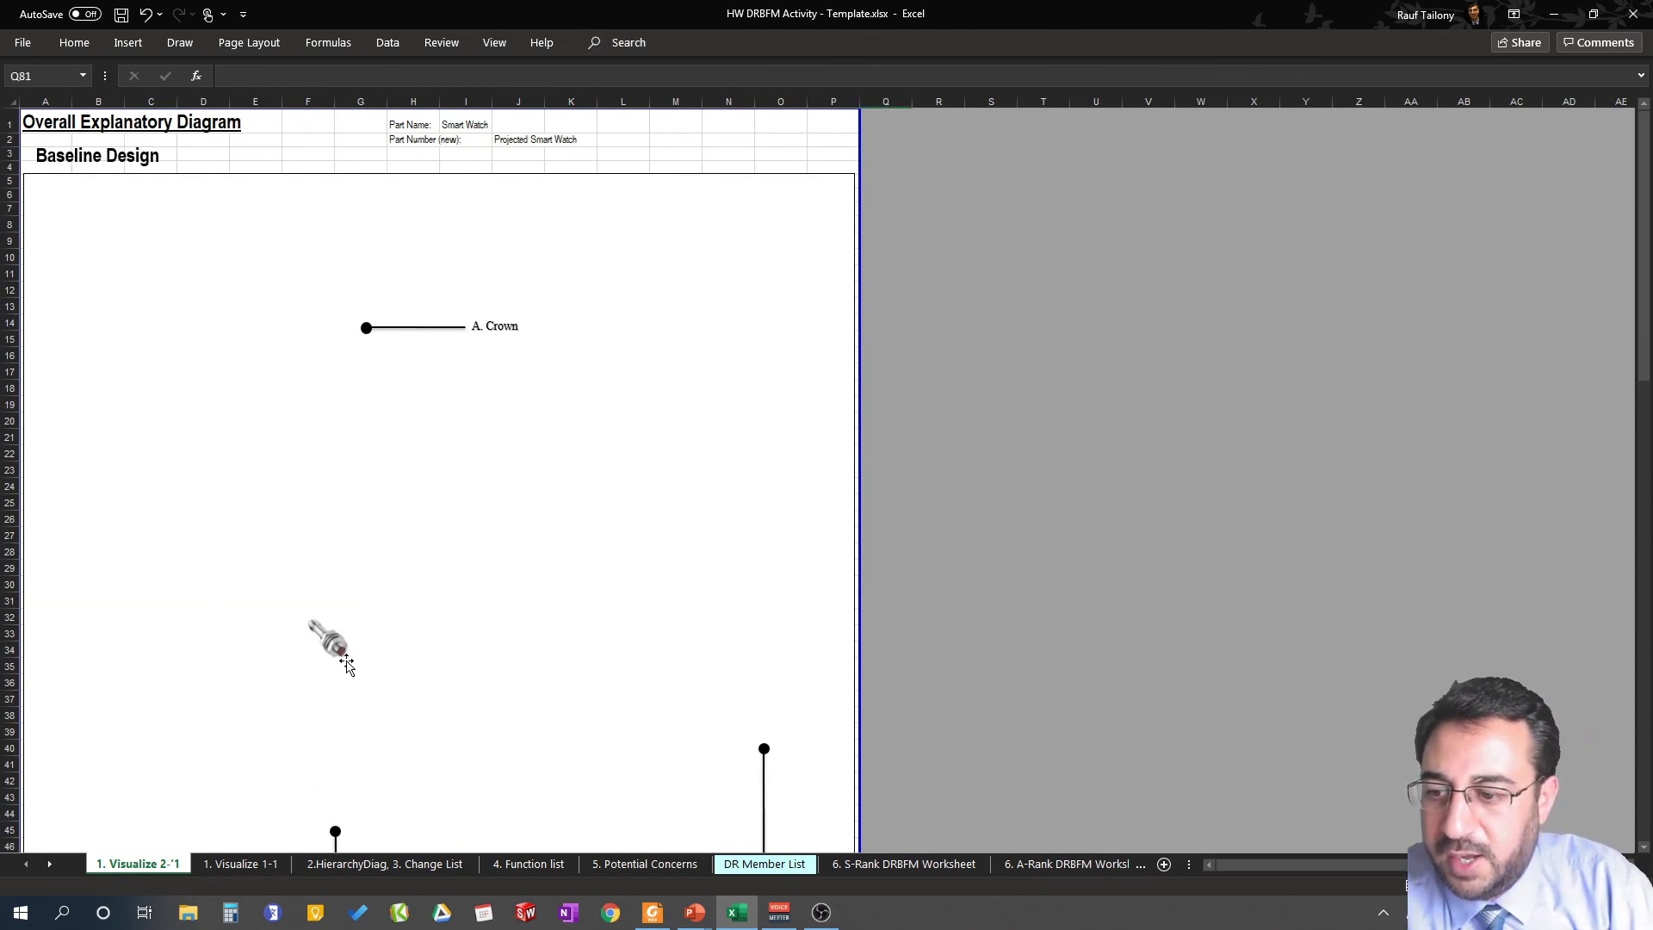
click(328, 644)
key(Delete)
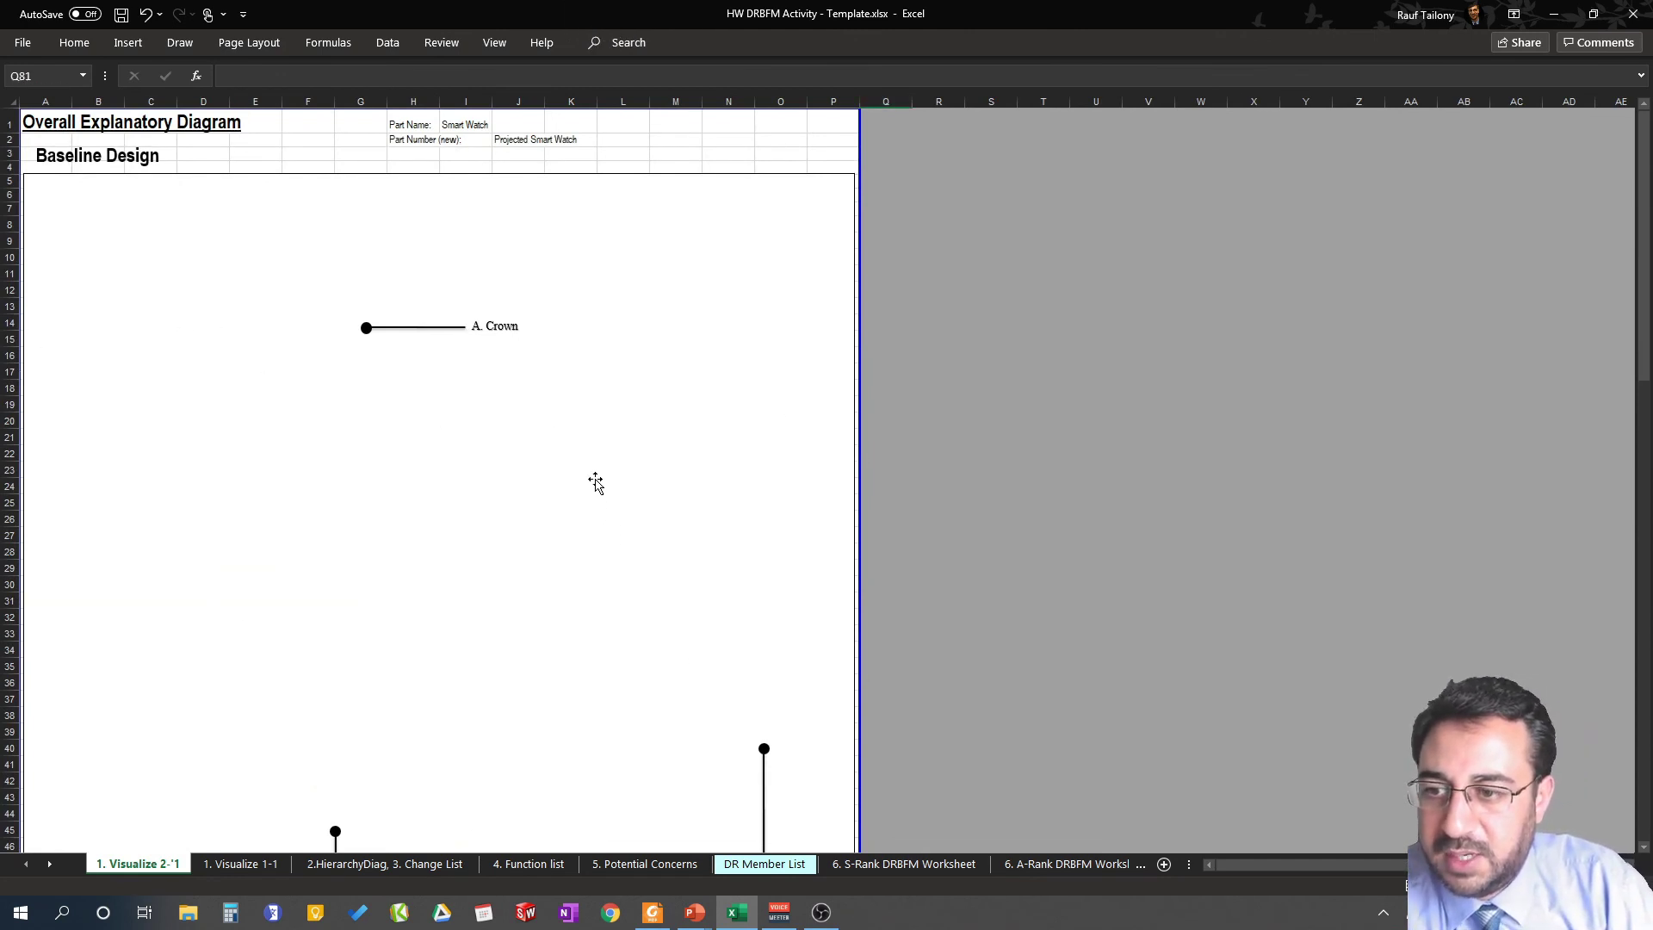
scroll(479, 387, down, 6)
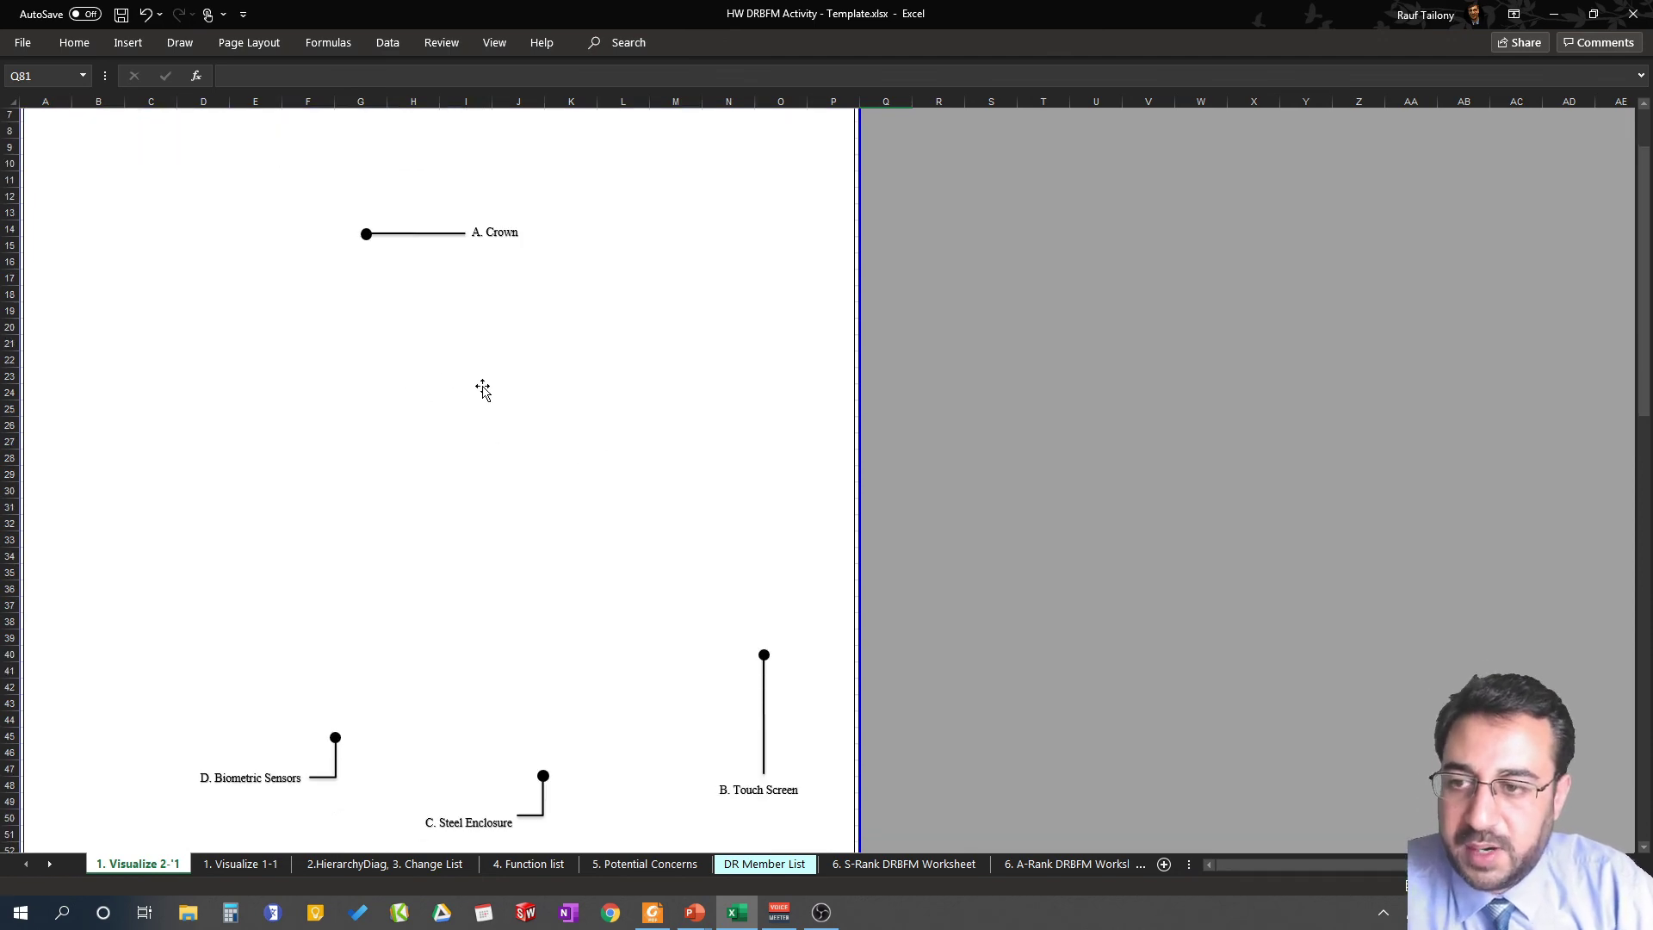
scroll(503, 349, down, 12)
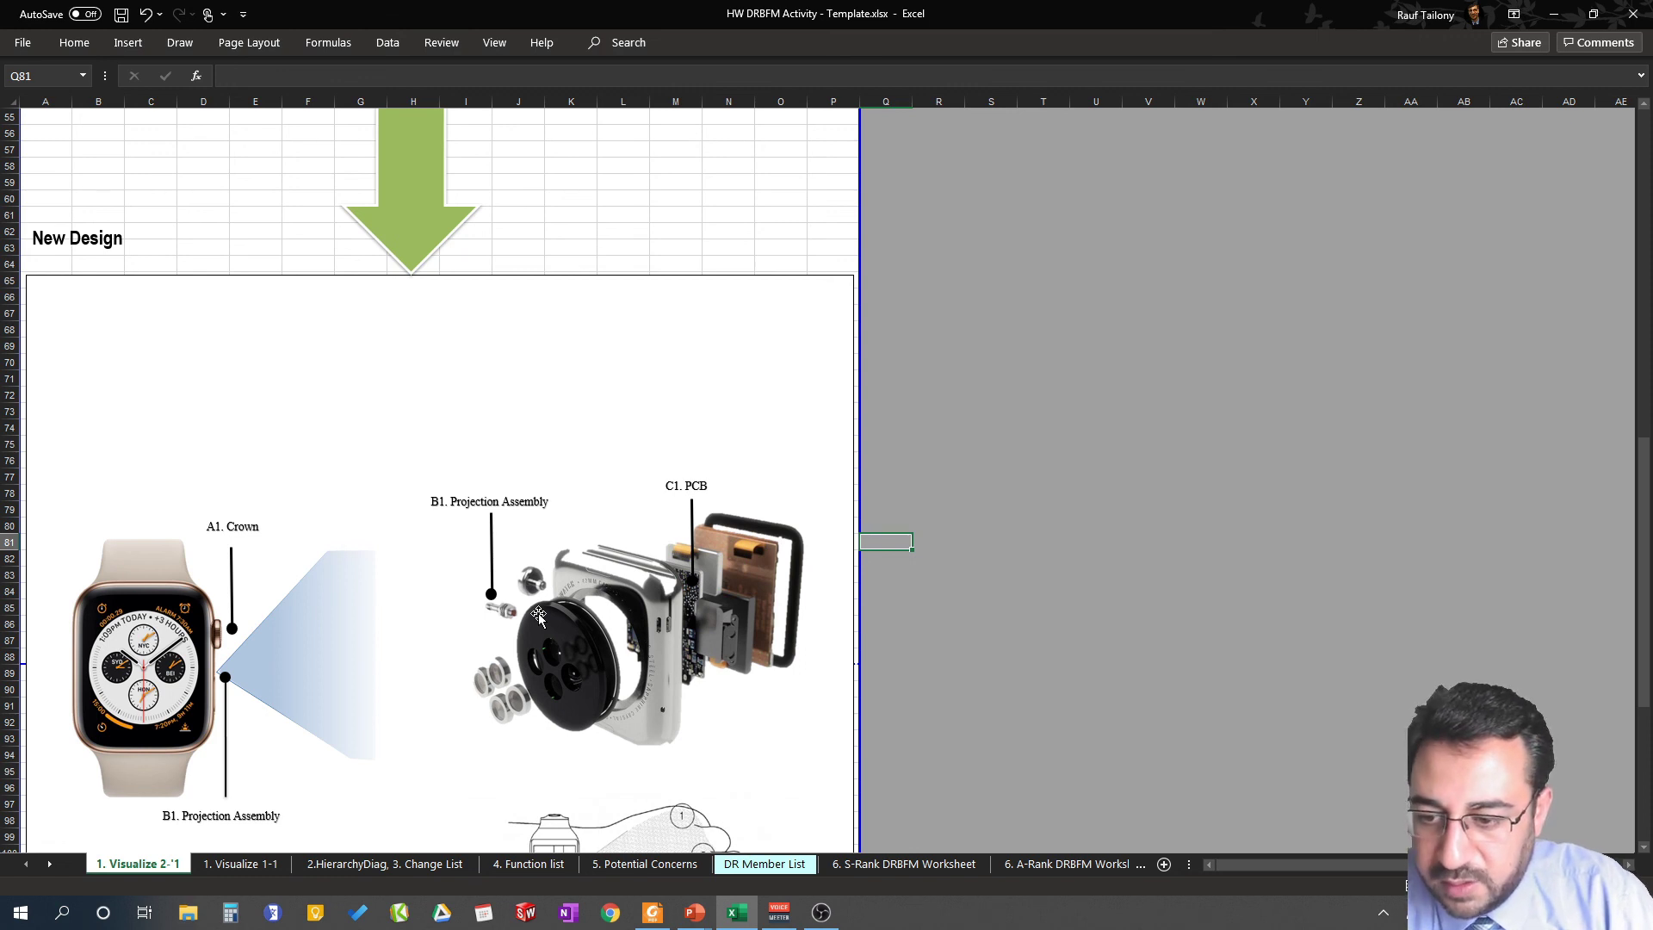
Scroll through the '1. Visualize 1-1' sheet to review the Baseline Design diagram
scroll(552, 572, down, 2)
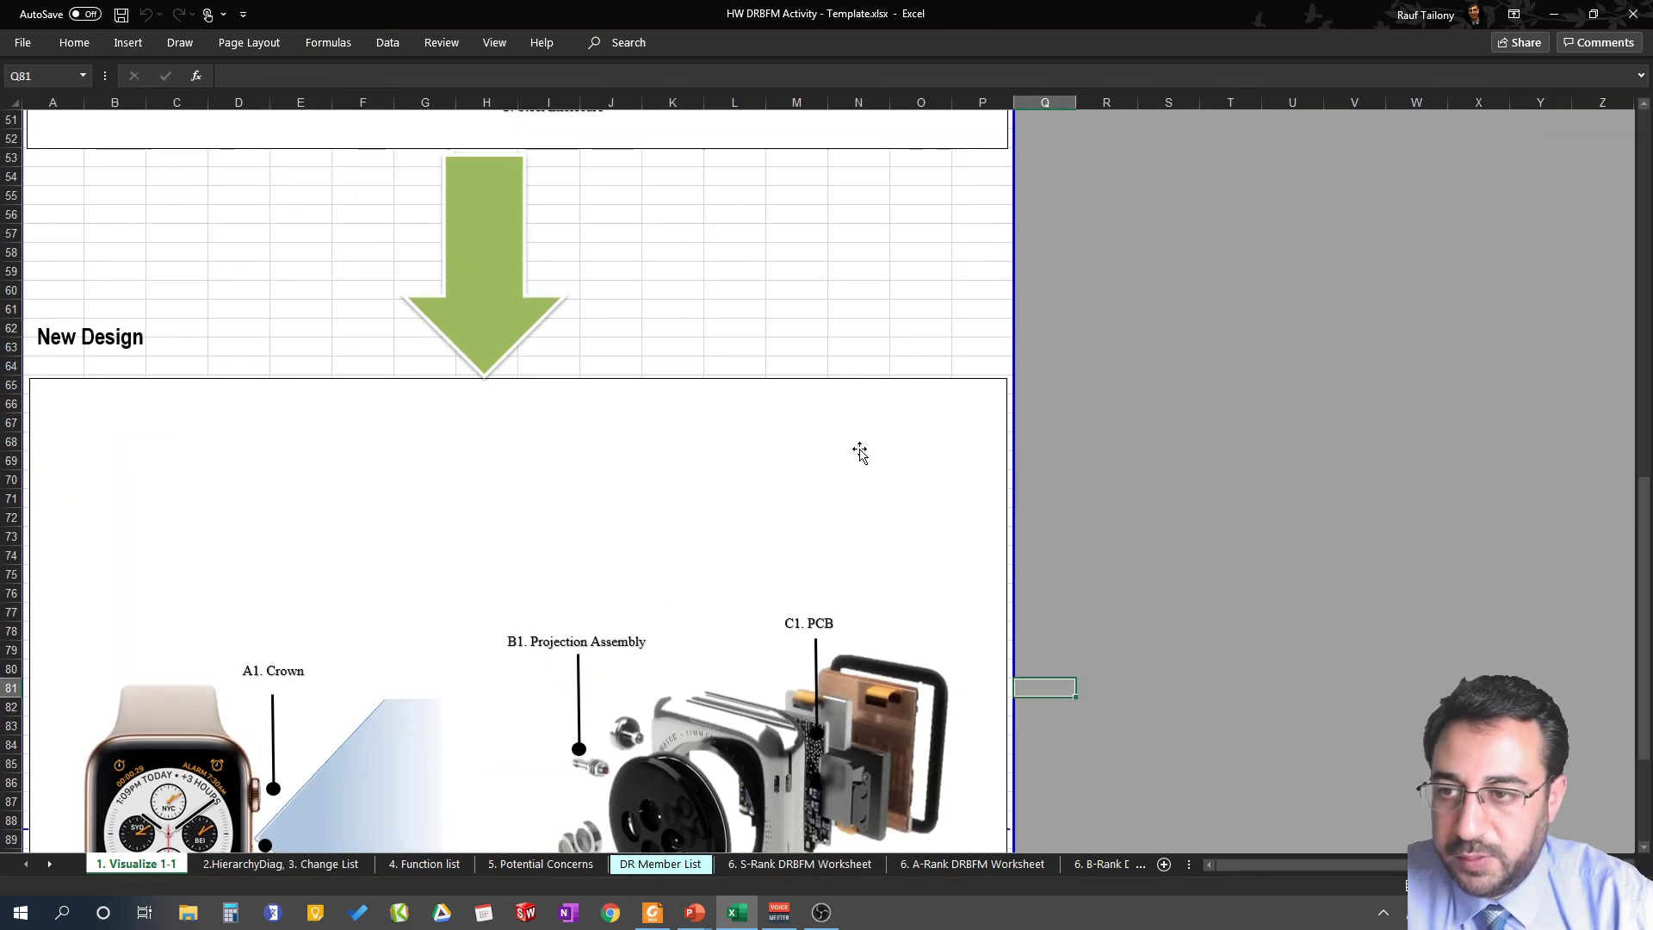
scroll(860, 454, up, 8)
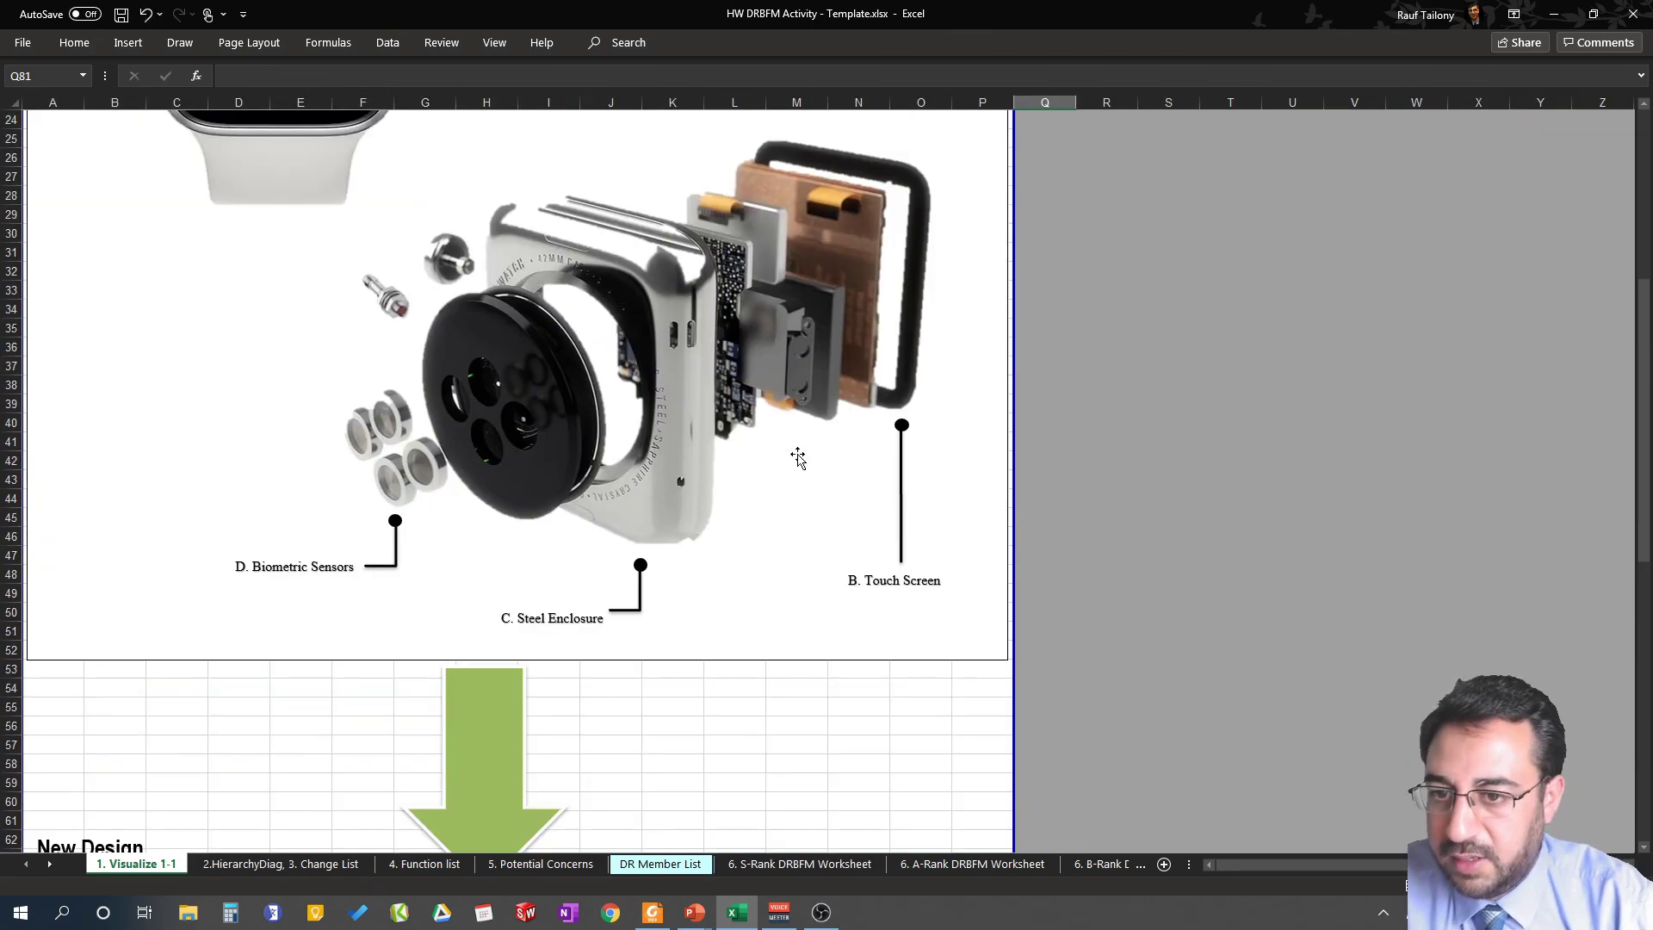
ctrl+scroll(797, 454, down, 4)
ctrl+scroll(310, 441, up, 2)
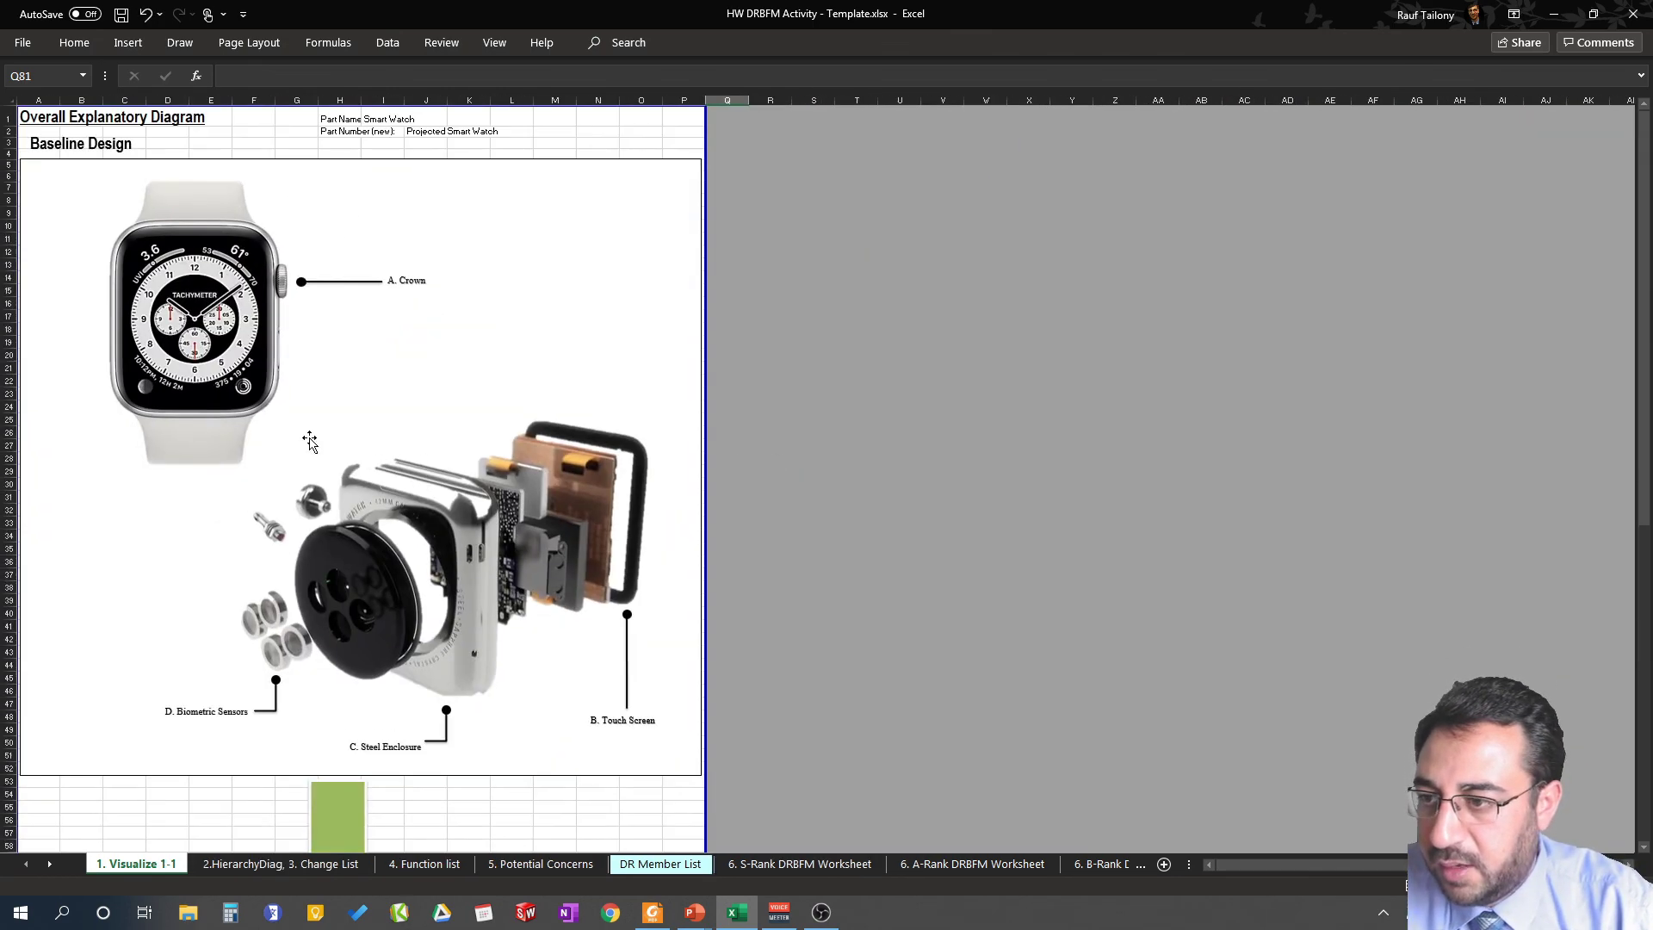
scroll(310, 441, down, 4)
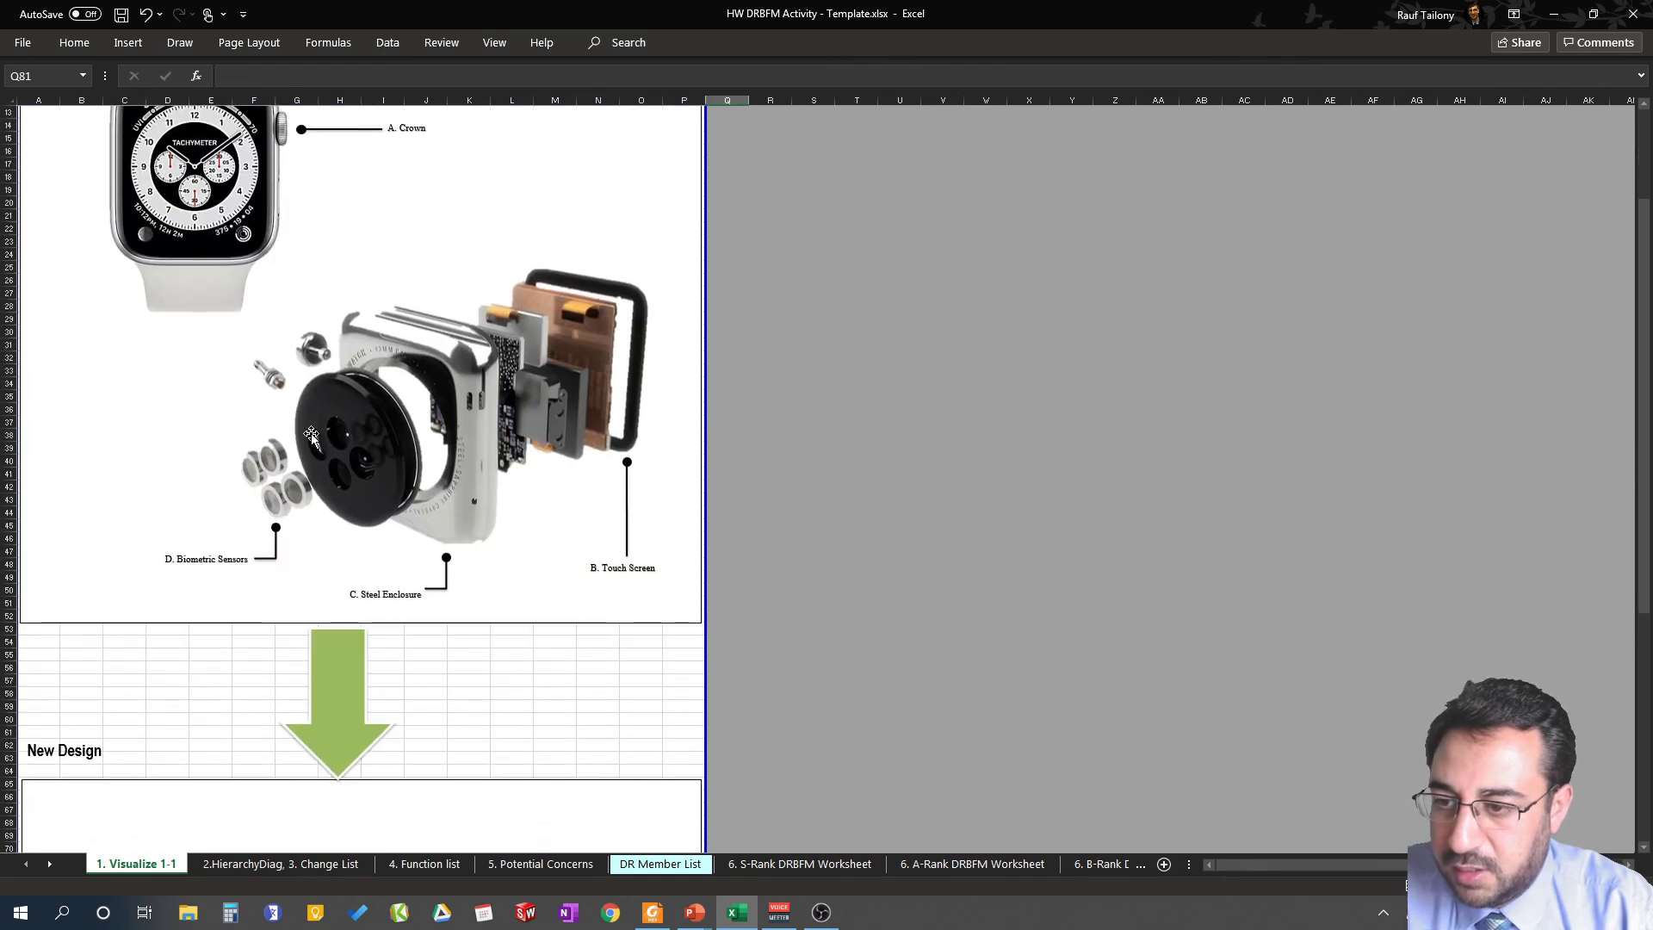